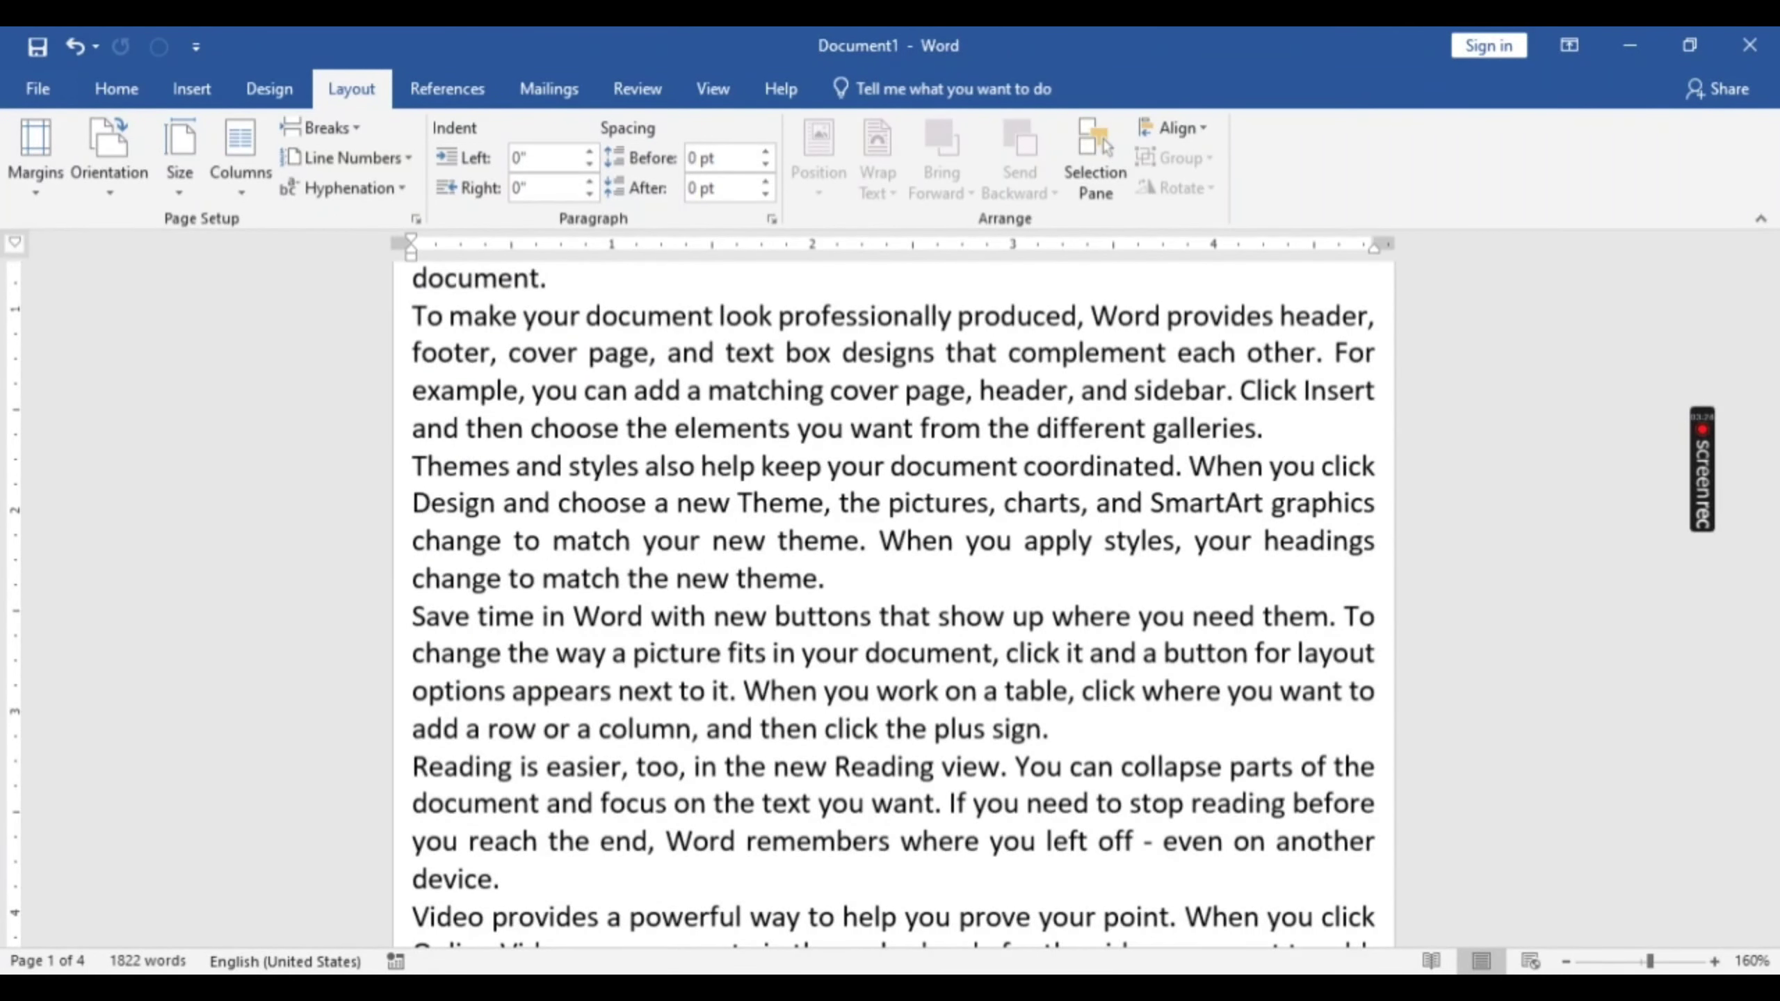
Step: Switch to the BAAT PATE KI -2 document and examine its cover, copyright page and the page header that follows
{"action": "left_click", "coordinate": [964, 940]}
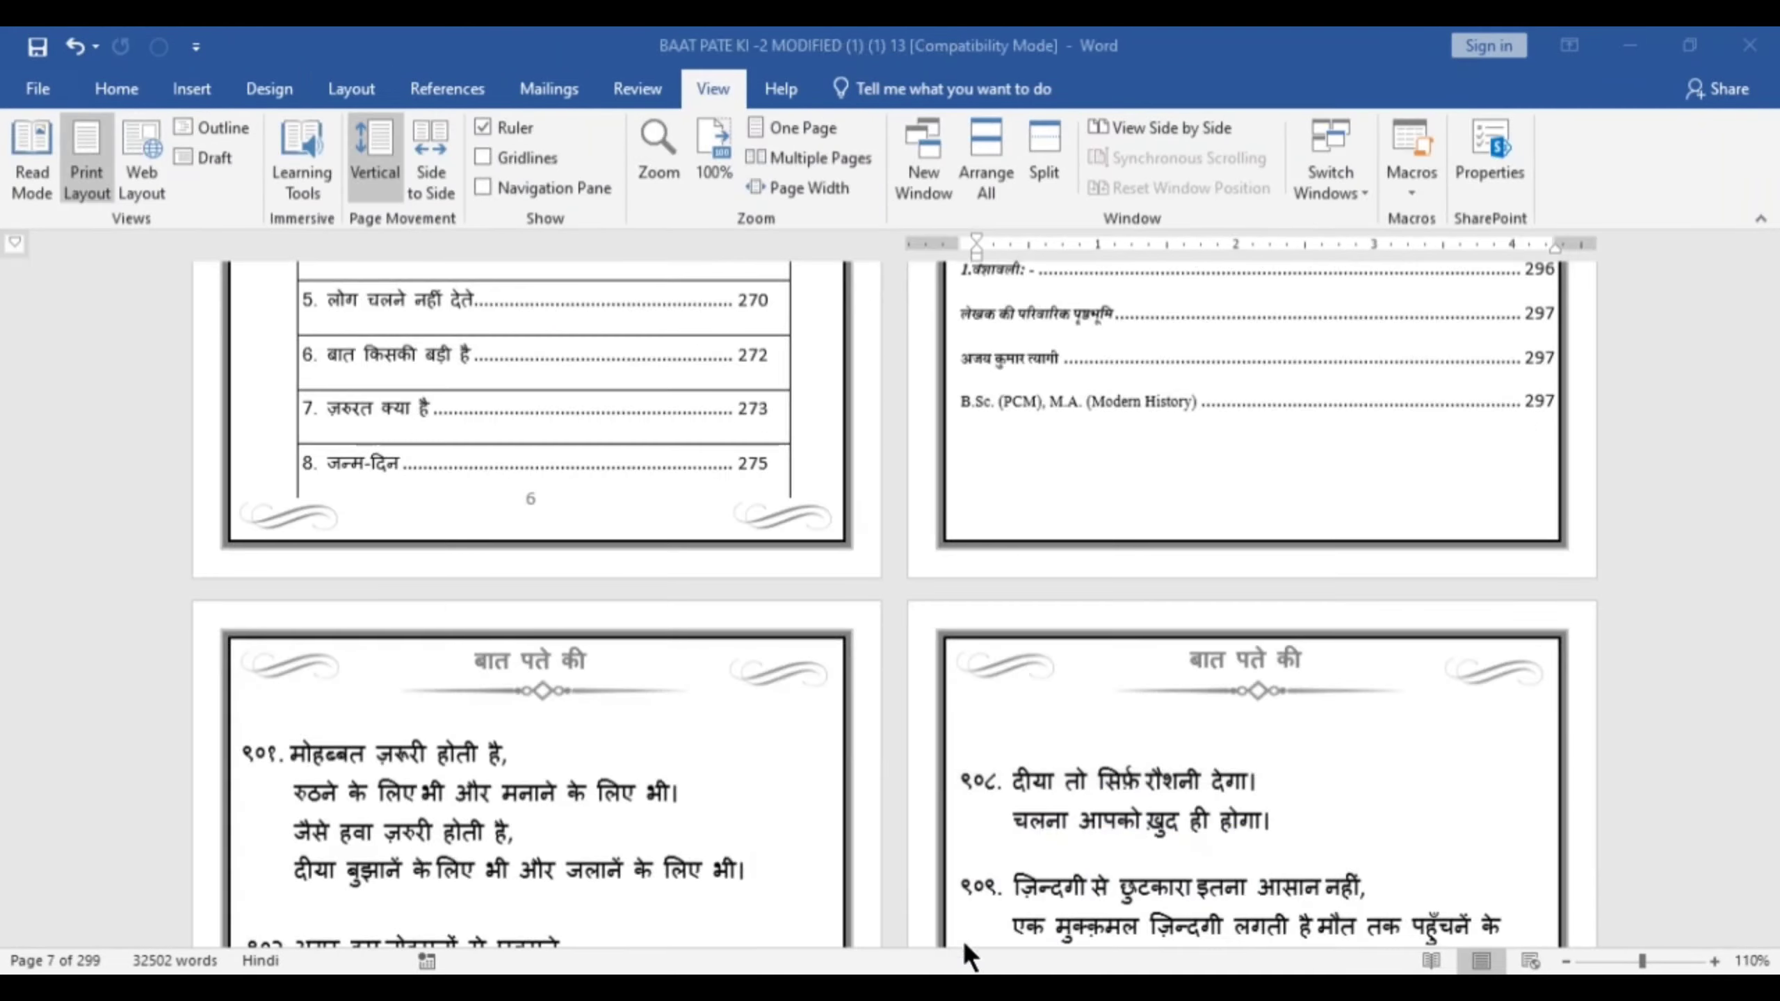
{"action": "scroll", "coordinate": [734, 771], "scroll_direction": "up", "scroll_amount": 10}
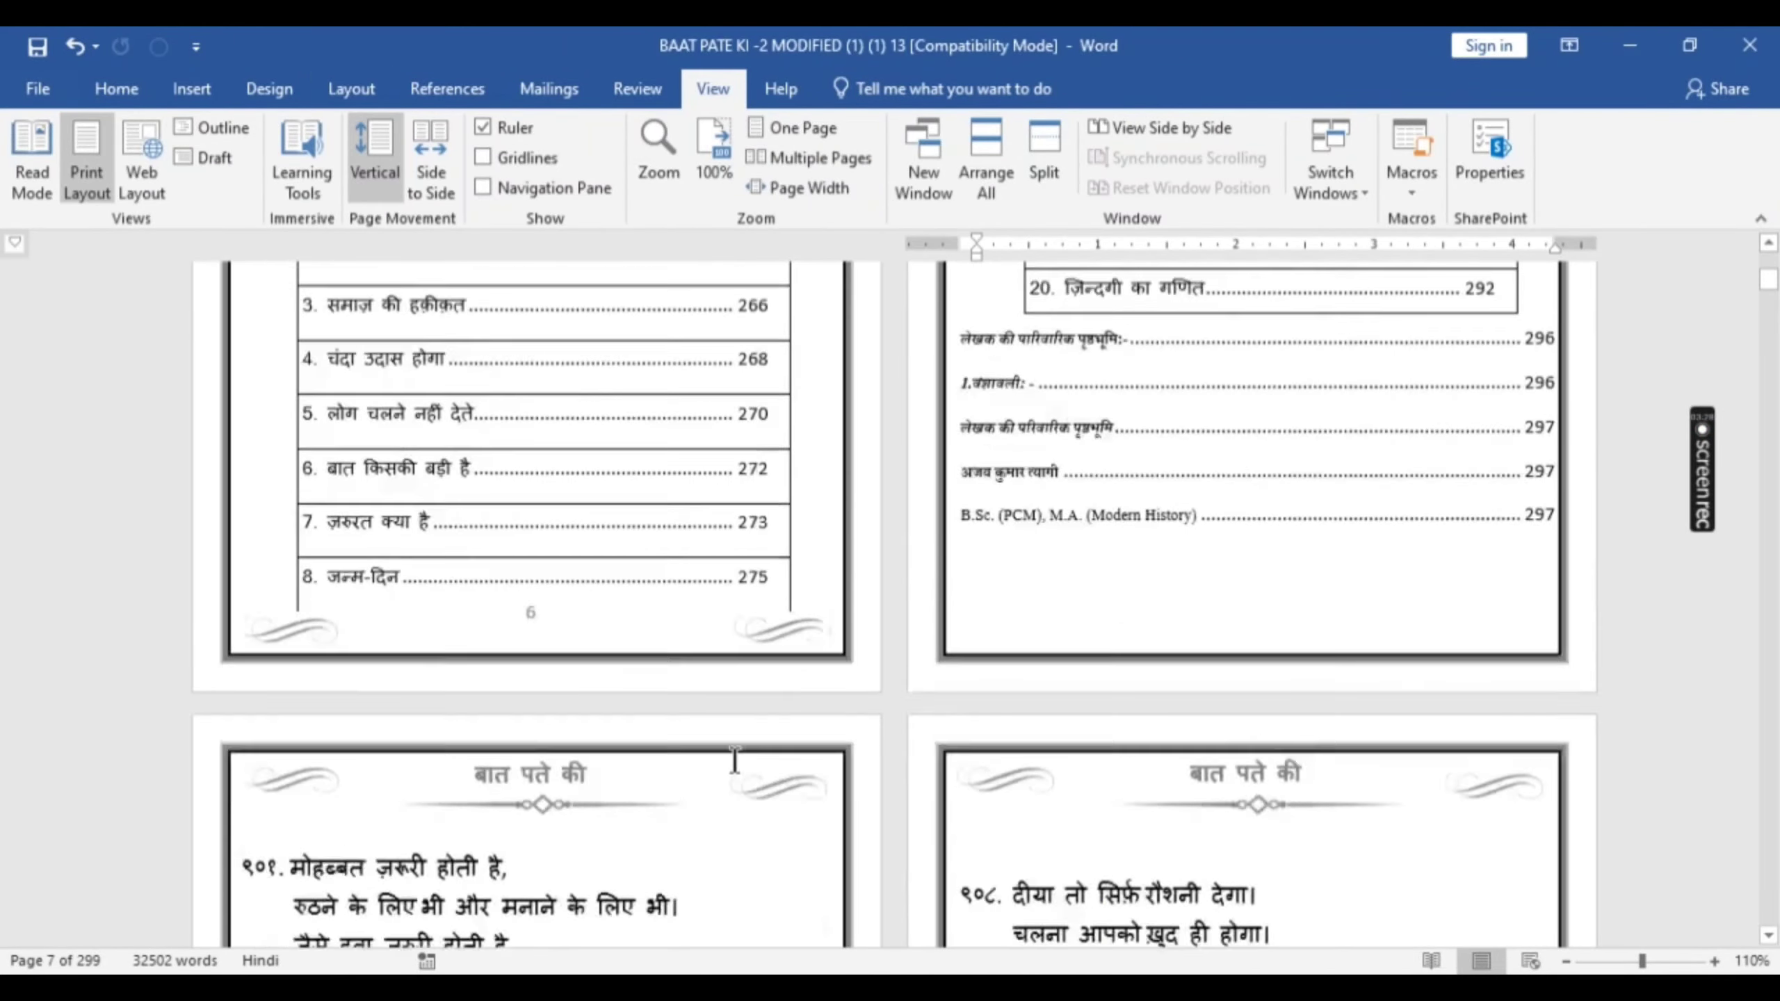
{"action": "scroll", "coordinate": [734, 757], "scroll_direction": "up", "scroll_amount": 15}
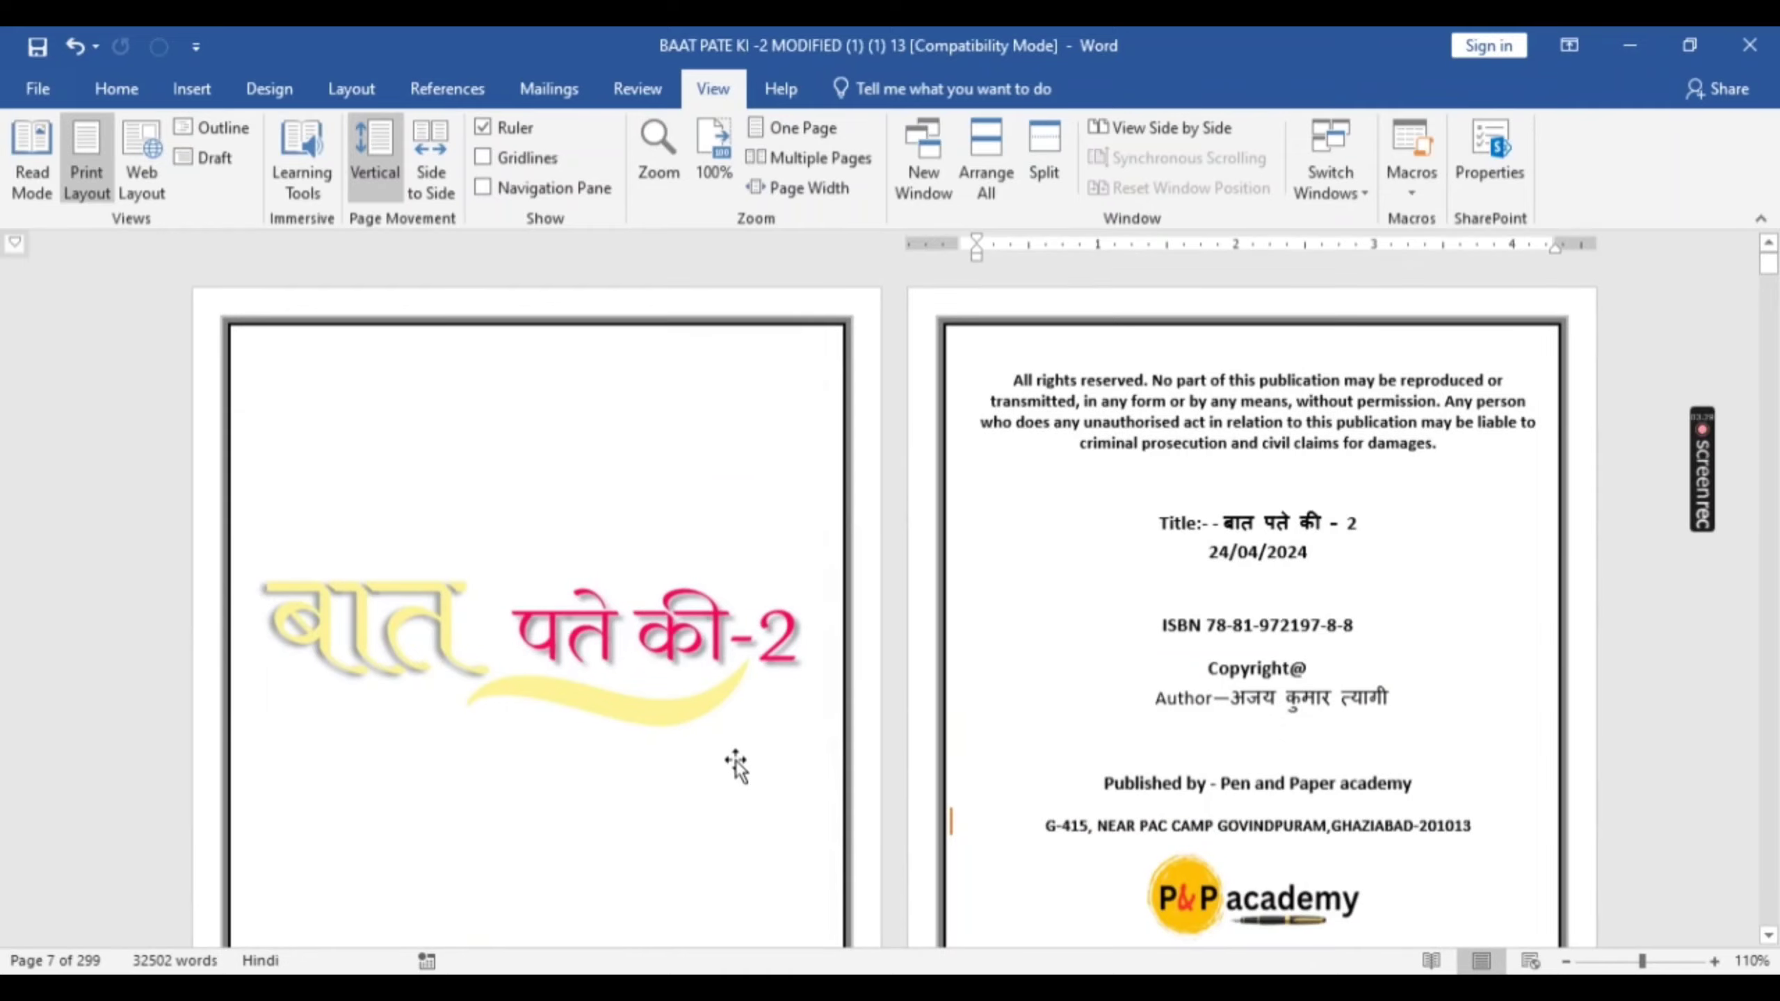
{"action": "scroll", "coordinate": [734, 766], "scroll_direction": "down", "scroll_amount": 10}
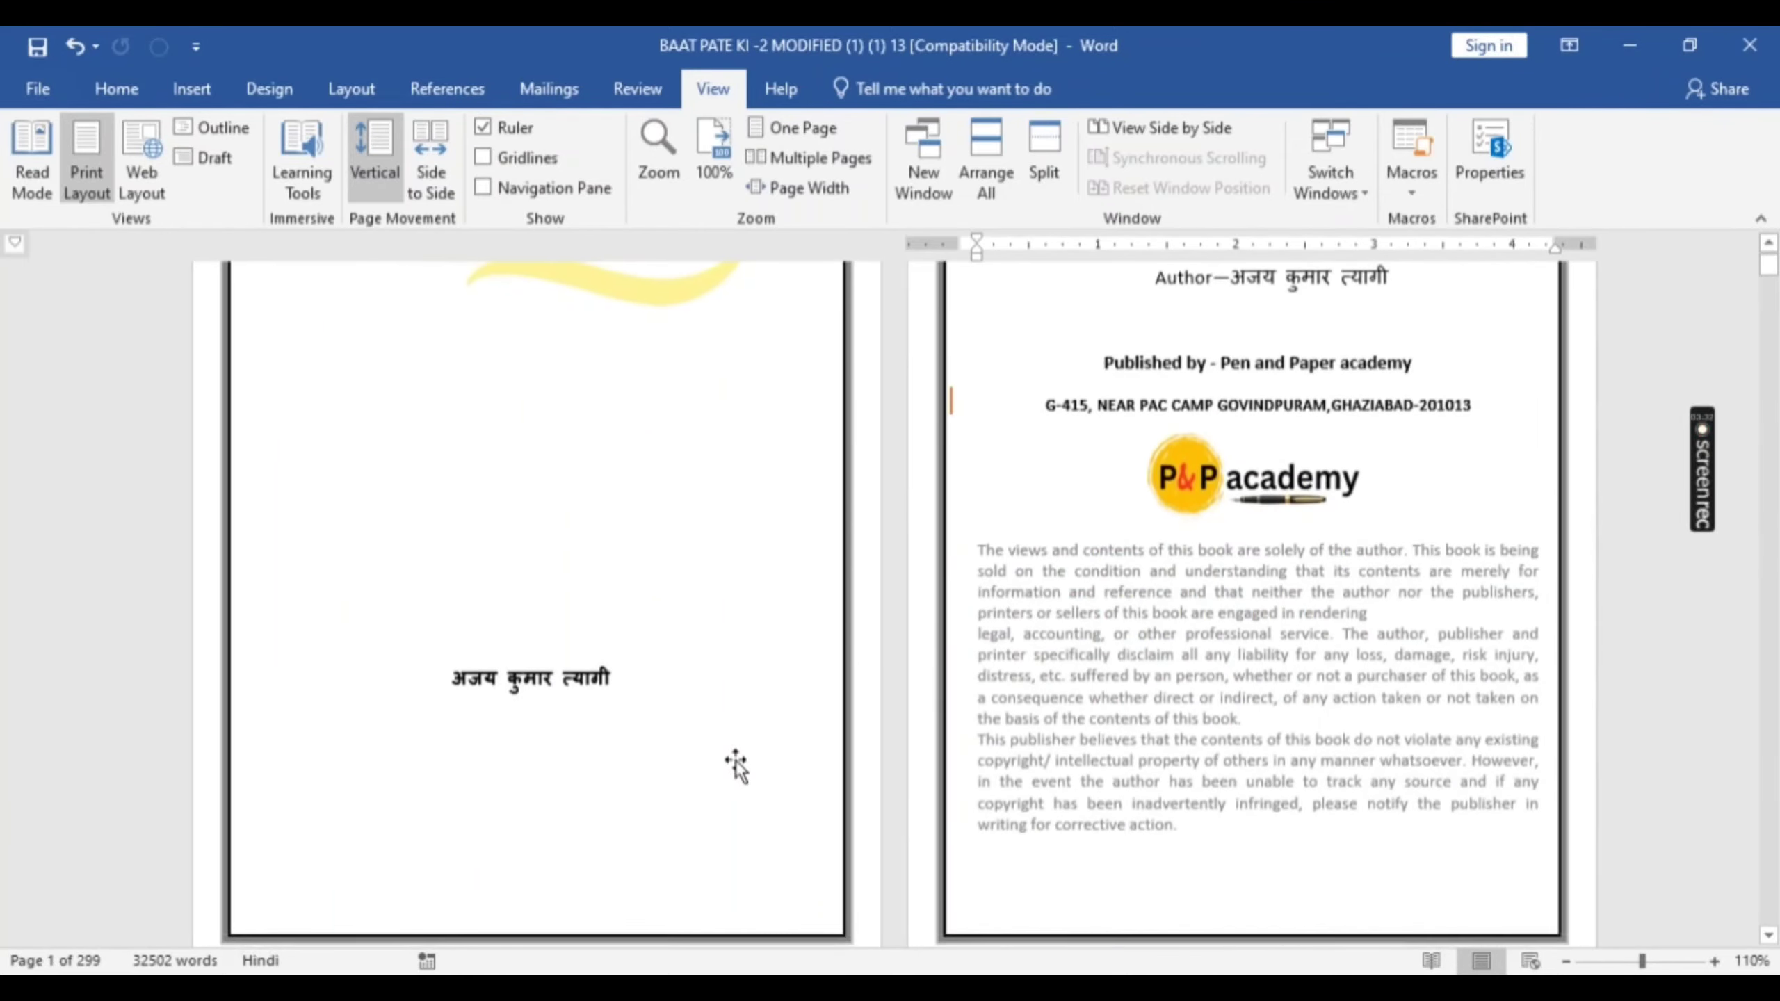
{"action": "scroll", "coordinate": [734, 759], "scroll_direction": "down", "scroll_amount": 4}
{"action": "scroll", "coordinate": [735, 762], "scroll_direction": "up", "scroll_amount": 10}
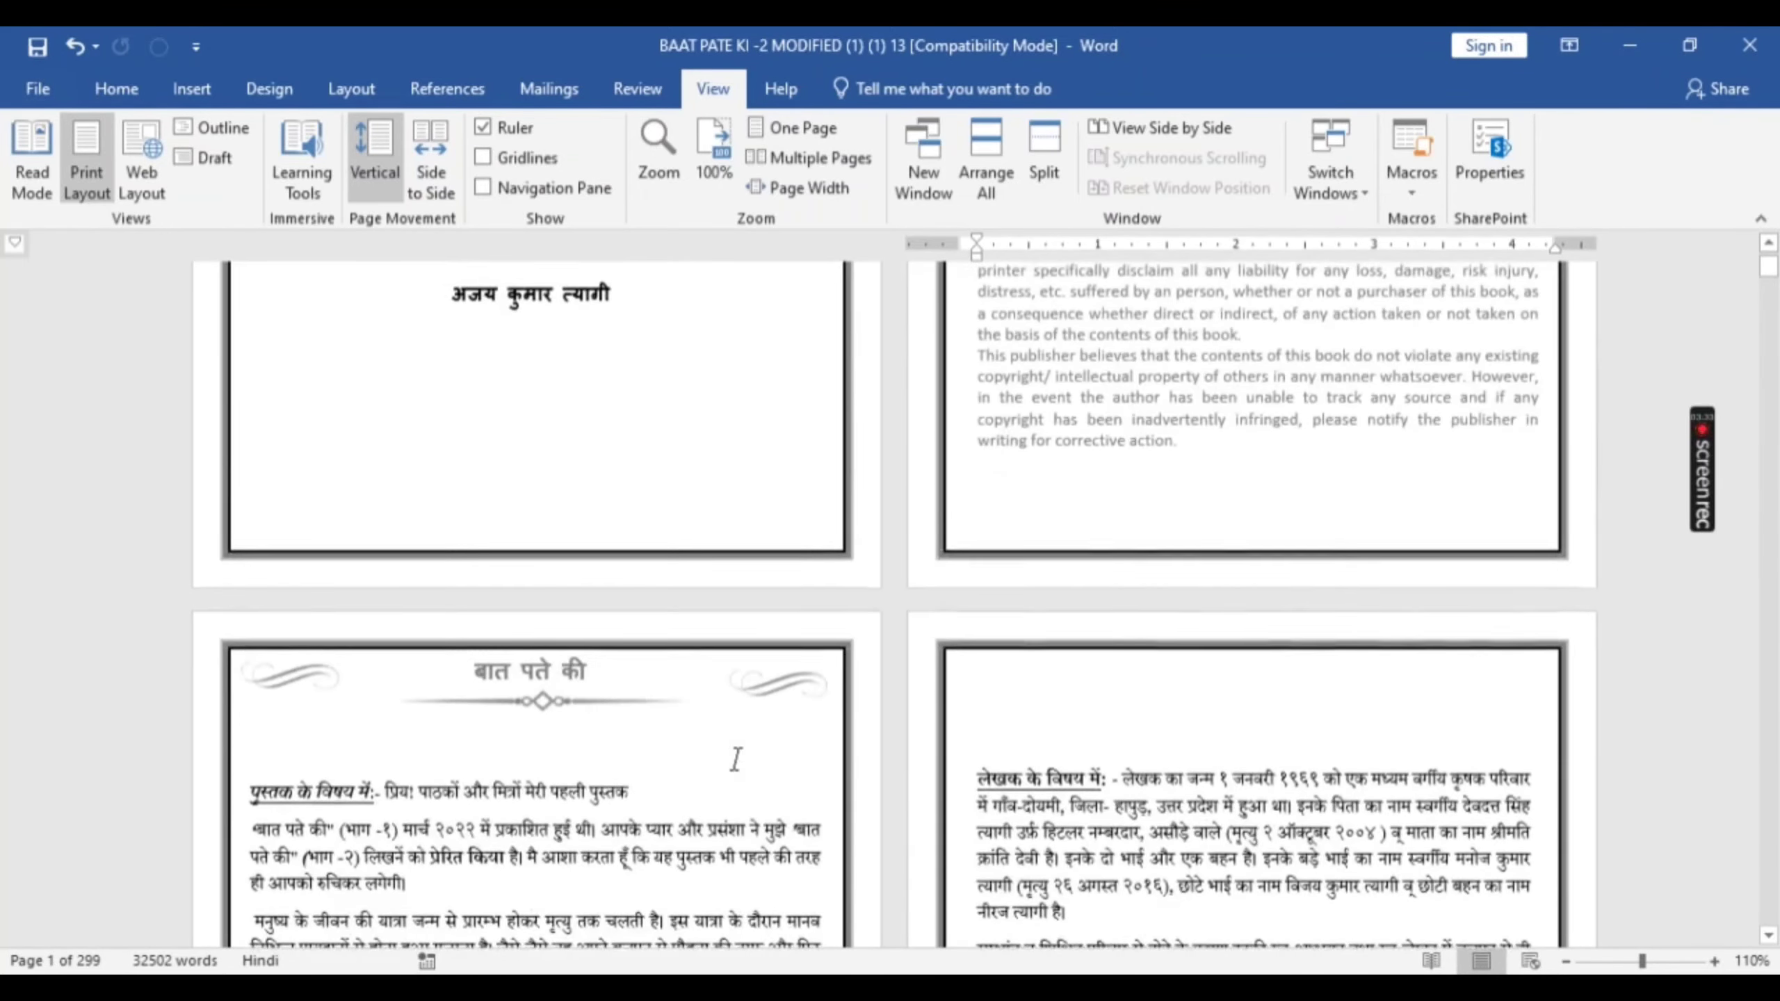
{"action": "scroll", "coordinate": [736, 766], "scroll_direction": "up", "scroll_amount": 3}
{"action": "scroll", "coordinate": [735, 763], "scroll_direction": "down", "scroll_amount": 10}
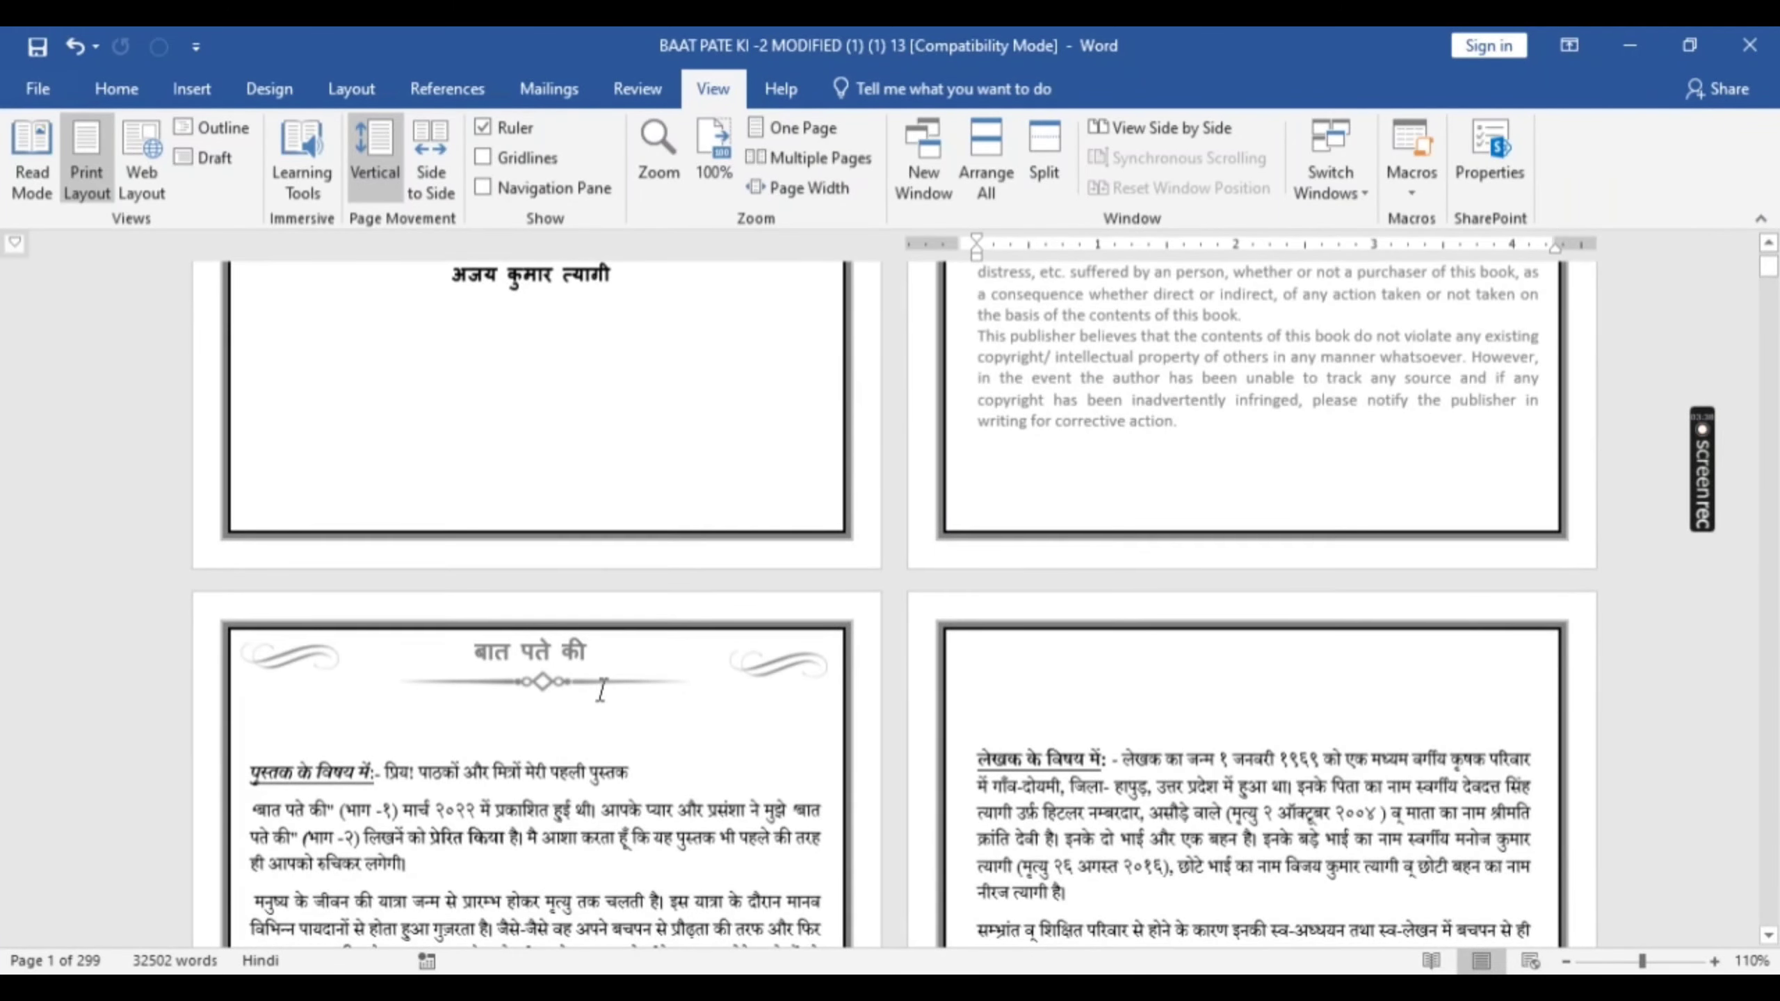
{"action": "scroll", "coordinate": [601, 690], "scroll_direction": "down", "scroll_amount": 3}
{"action": "scroll", "coordinate": [491, 645], "scroll_direction": "up", "scroll_amount": 2}
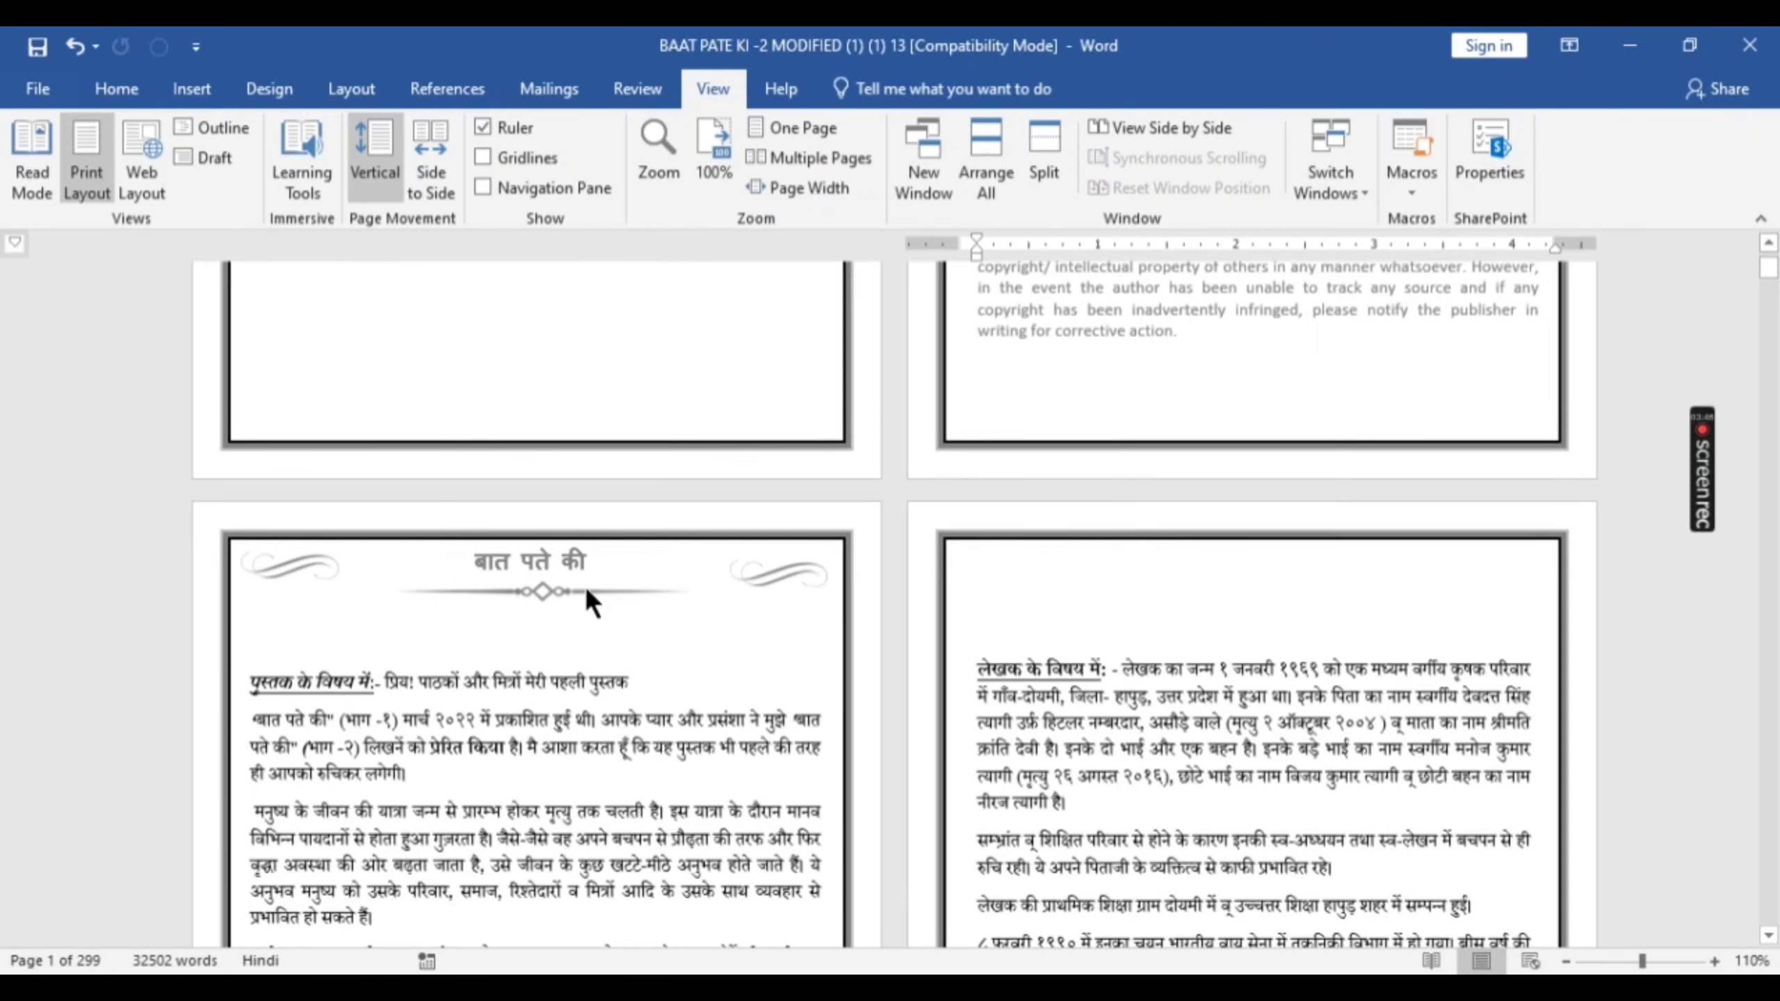
Step: Examine the about-the-book page, author page, contents tables and first verse pages, comparing headers and page numbers on facing pages
{"action": "scroll", "coordinate": [692, 736], "scroll_direction": "down", "scroll_amount": 1}
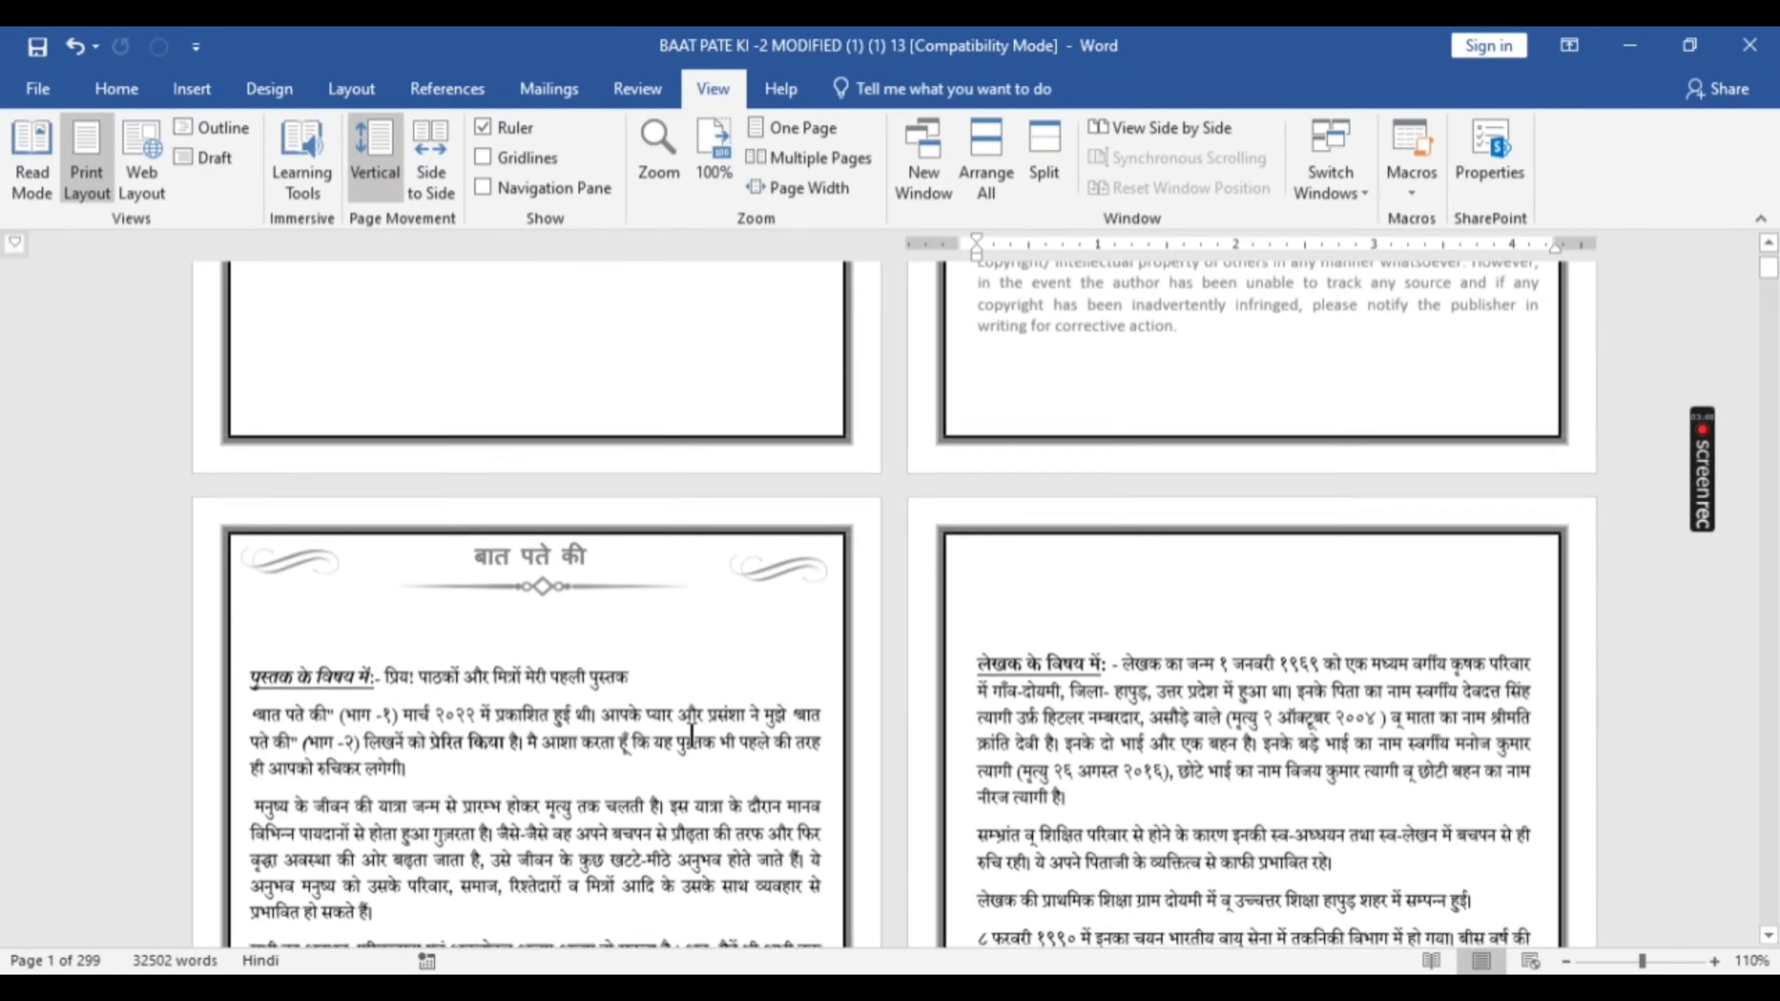
{"action": "scroll", "coordinate": [692, 733], "scroll_direction": "down", "scroll_amount": 2}
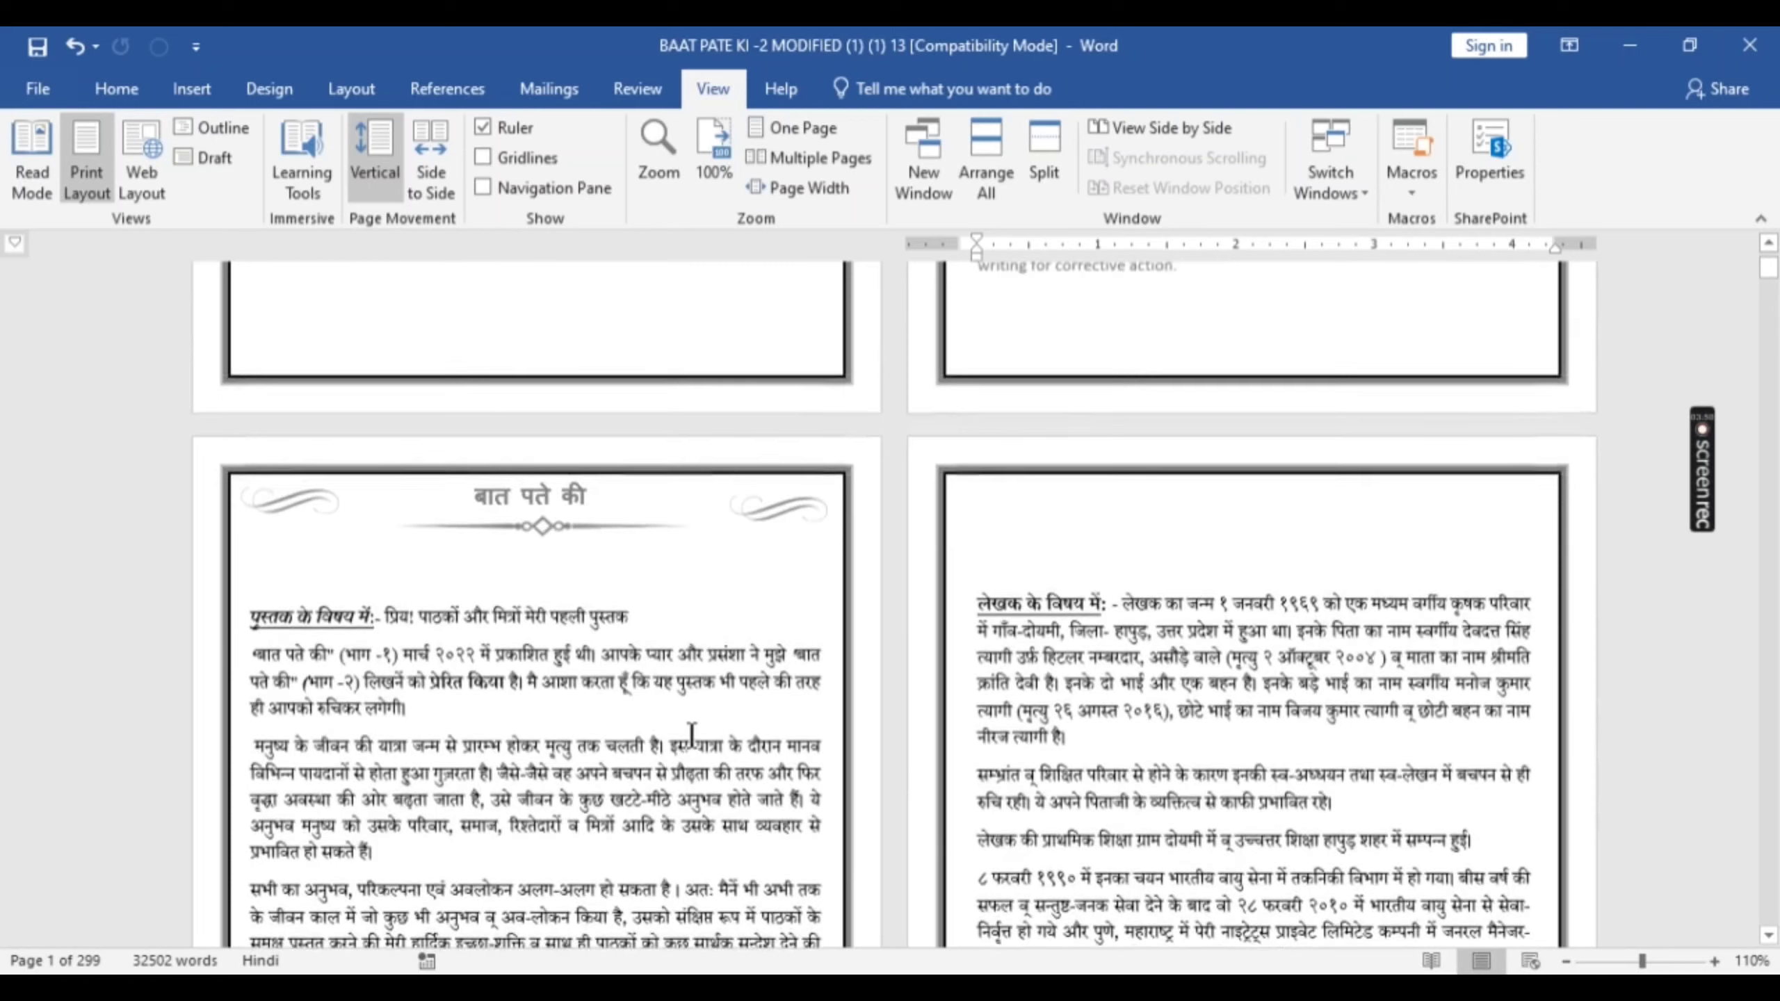
{"action": "scroll", "coordinate": [692, 732], "scroll_direction": "down", "scroll_amount": 4}
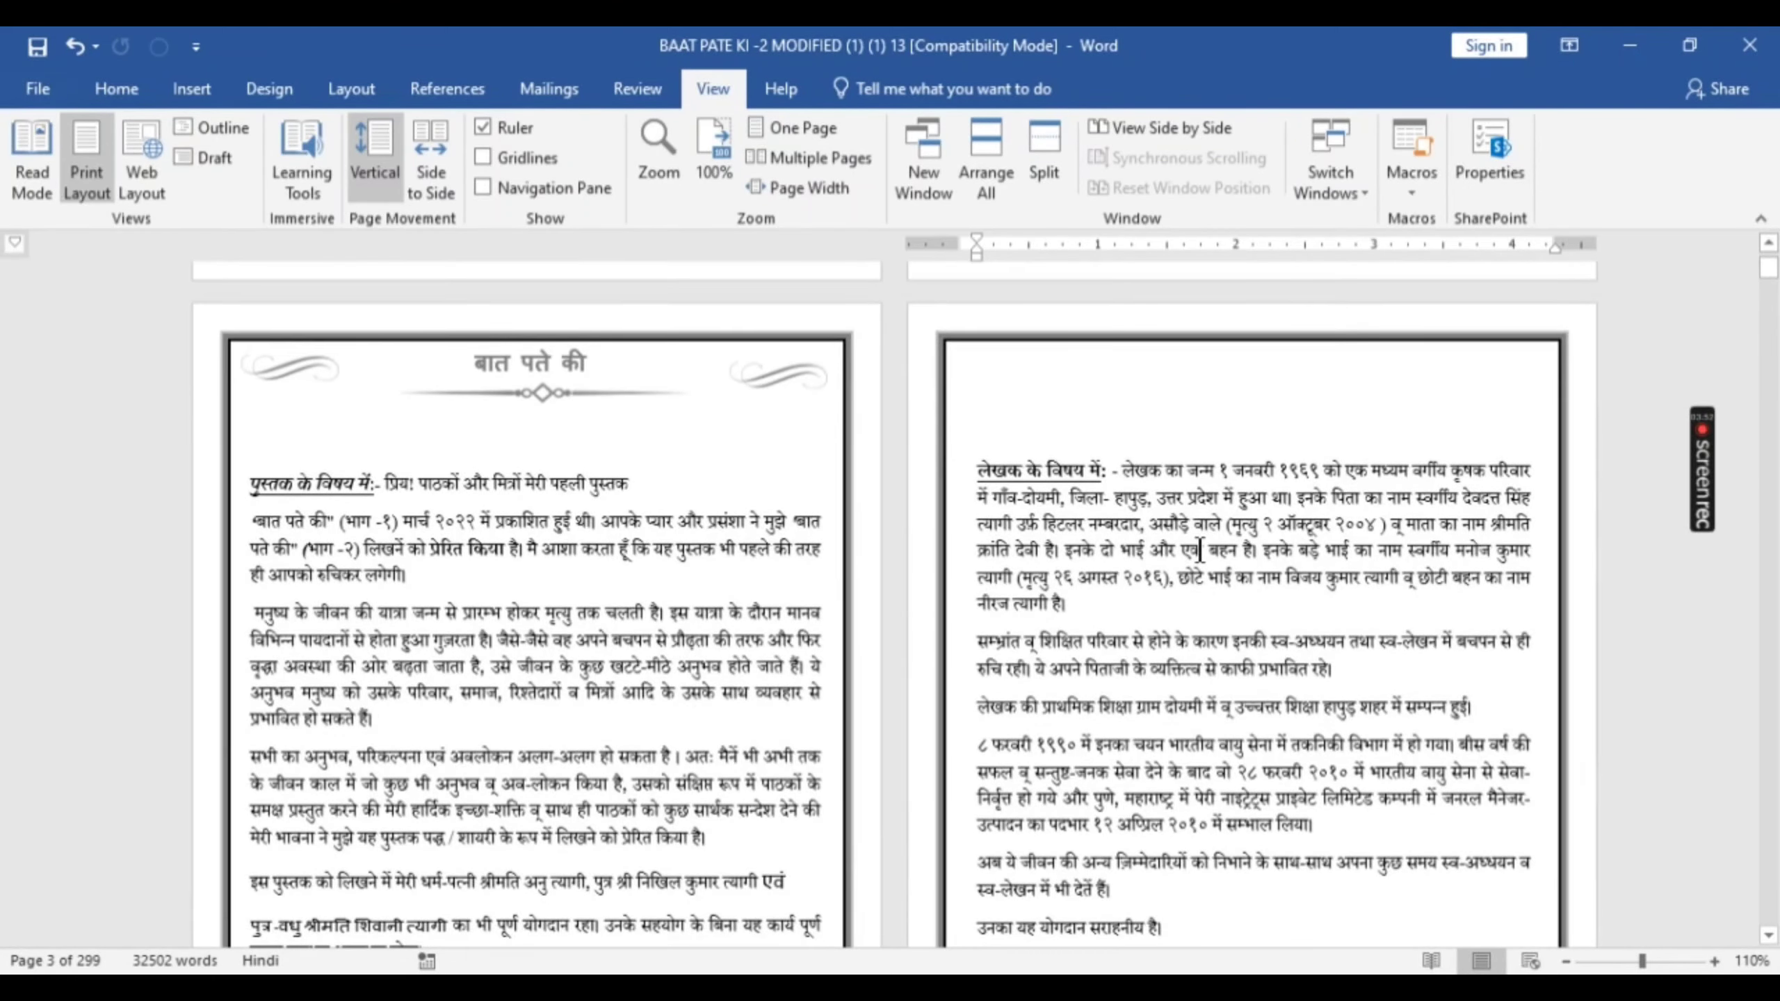
{"action": "scroll", "coordinate": [1190, 568], "scroll_direction": "down", "scroll_amount": 12}
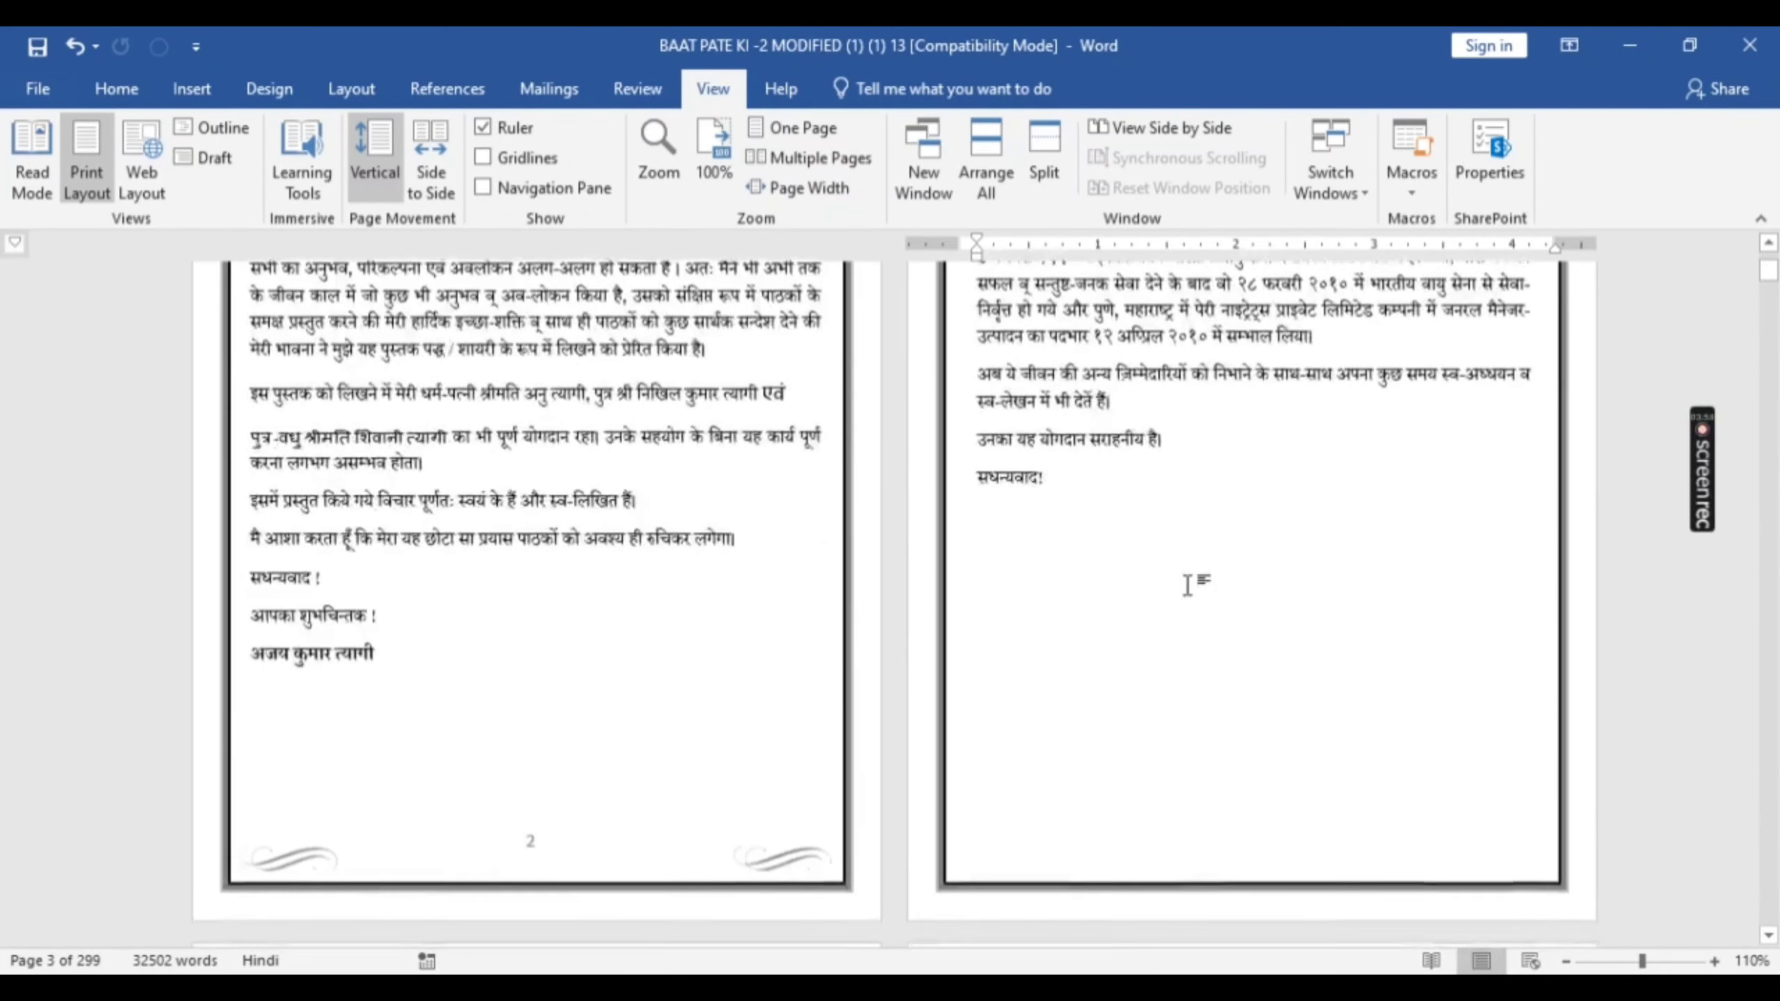
{"action": "scroll", "coordinate": [1186, 585], "scroll_direction": "down", "scroll_amount": 20}
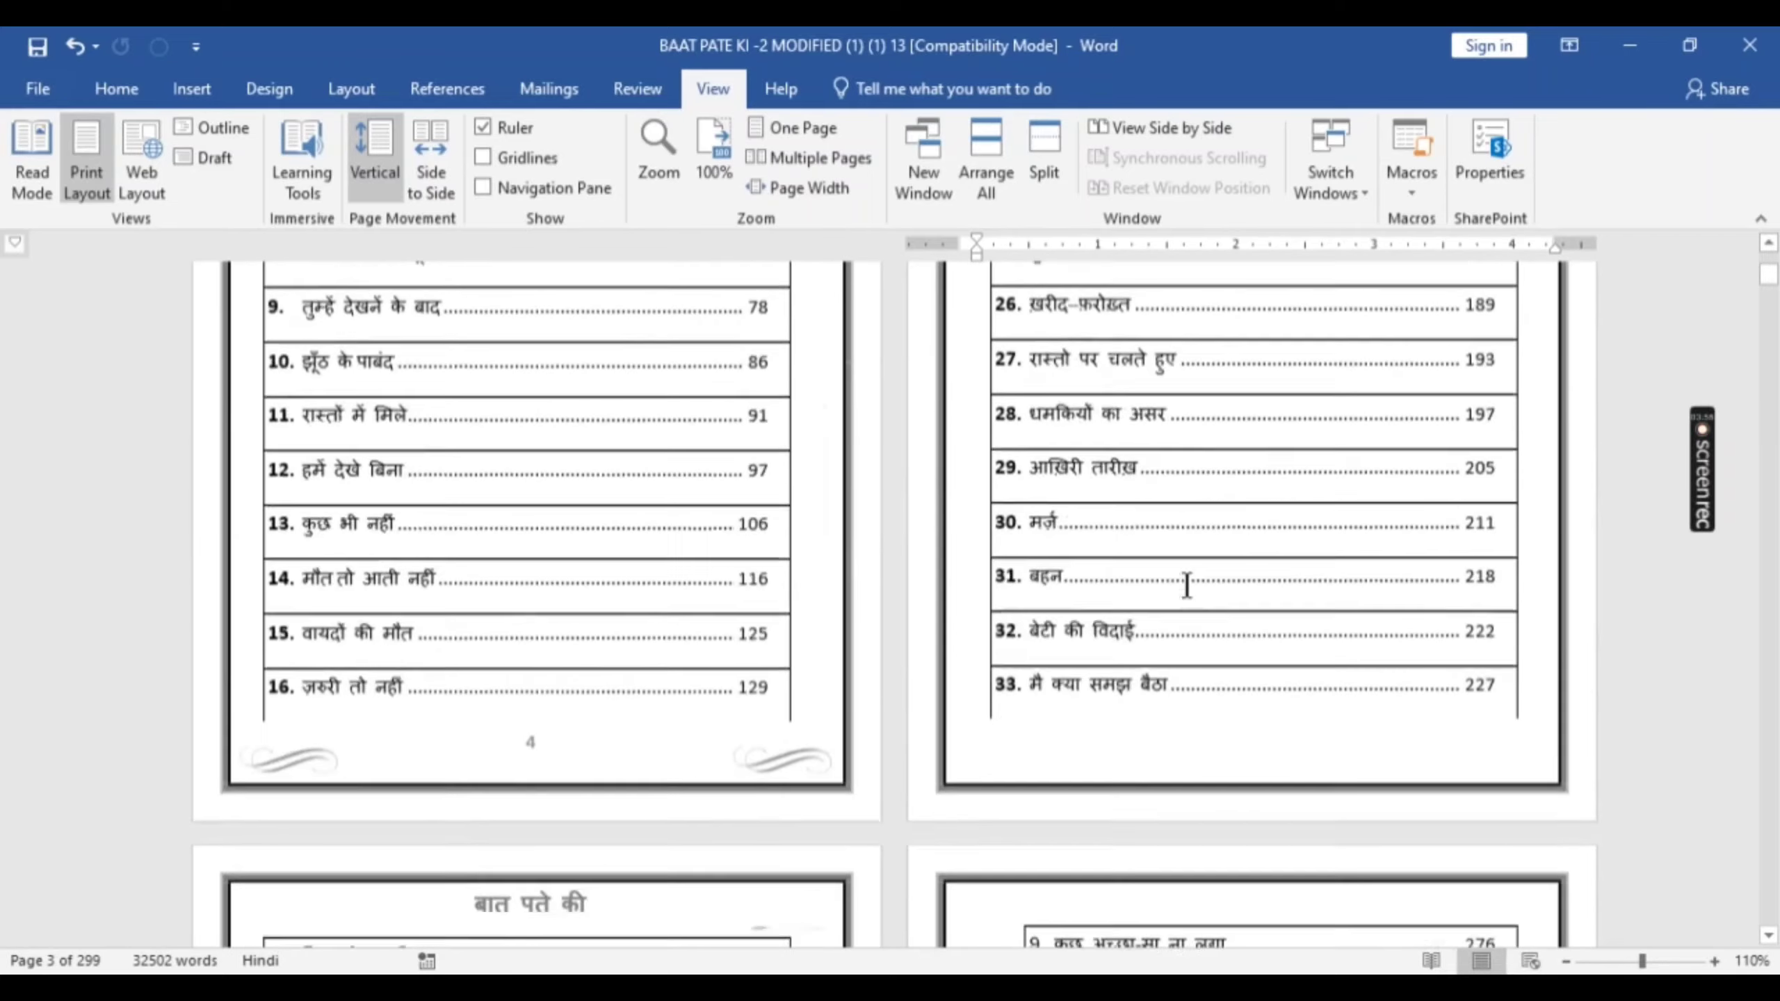
{"action": "scroll", "coordinate": [1186, 585], "scroll_direction": "up", "scroll_amount": 15}
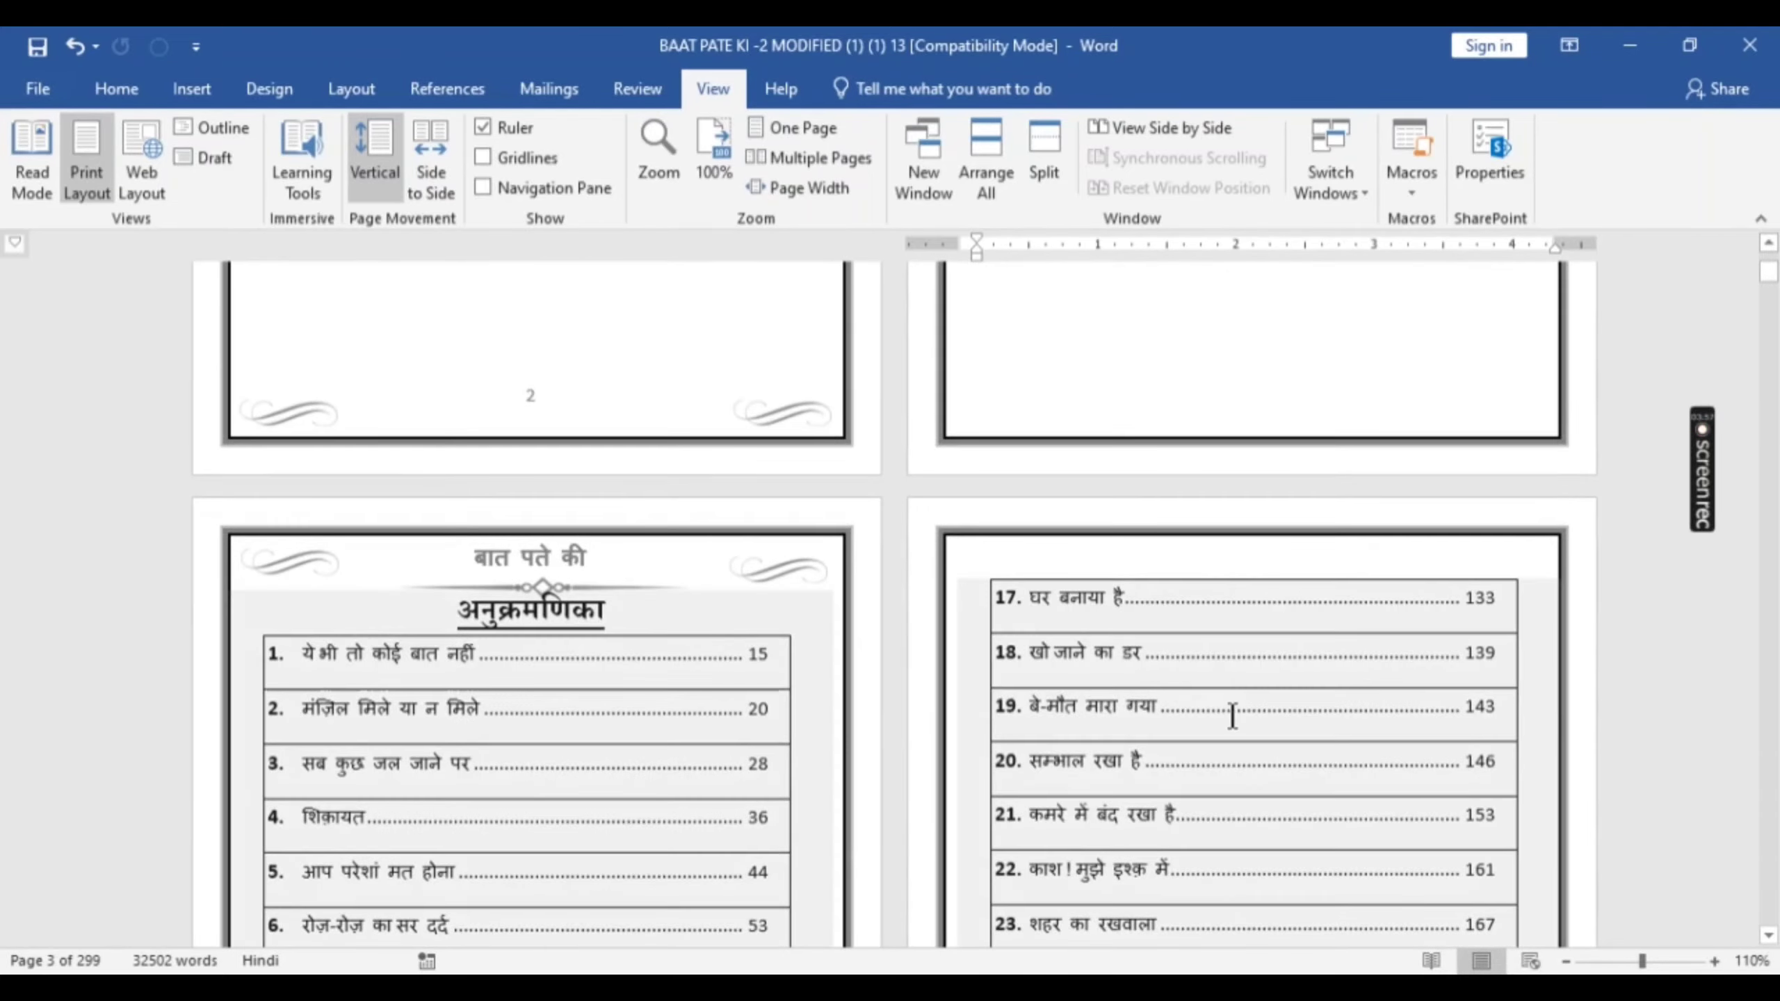
{"action": "scroll", "coordinate": [1232, 715], "scroll_direction": "down", "scroll_amount": 20}
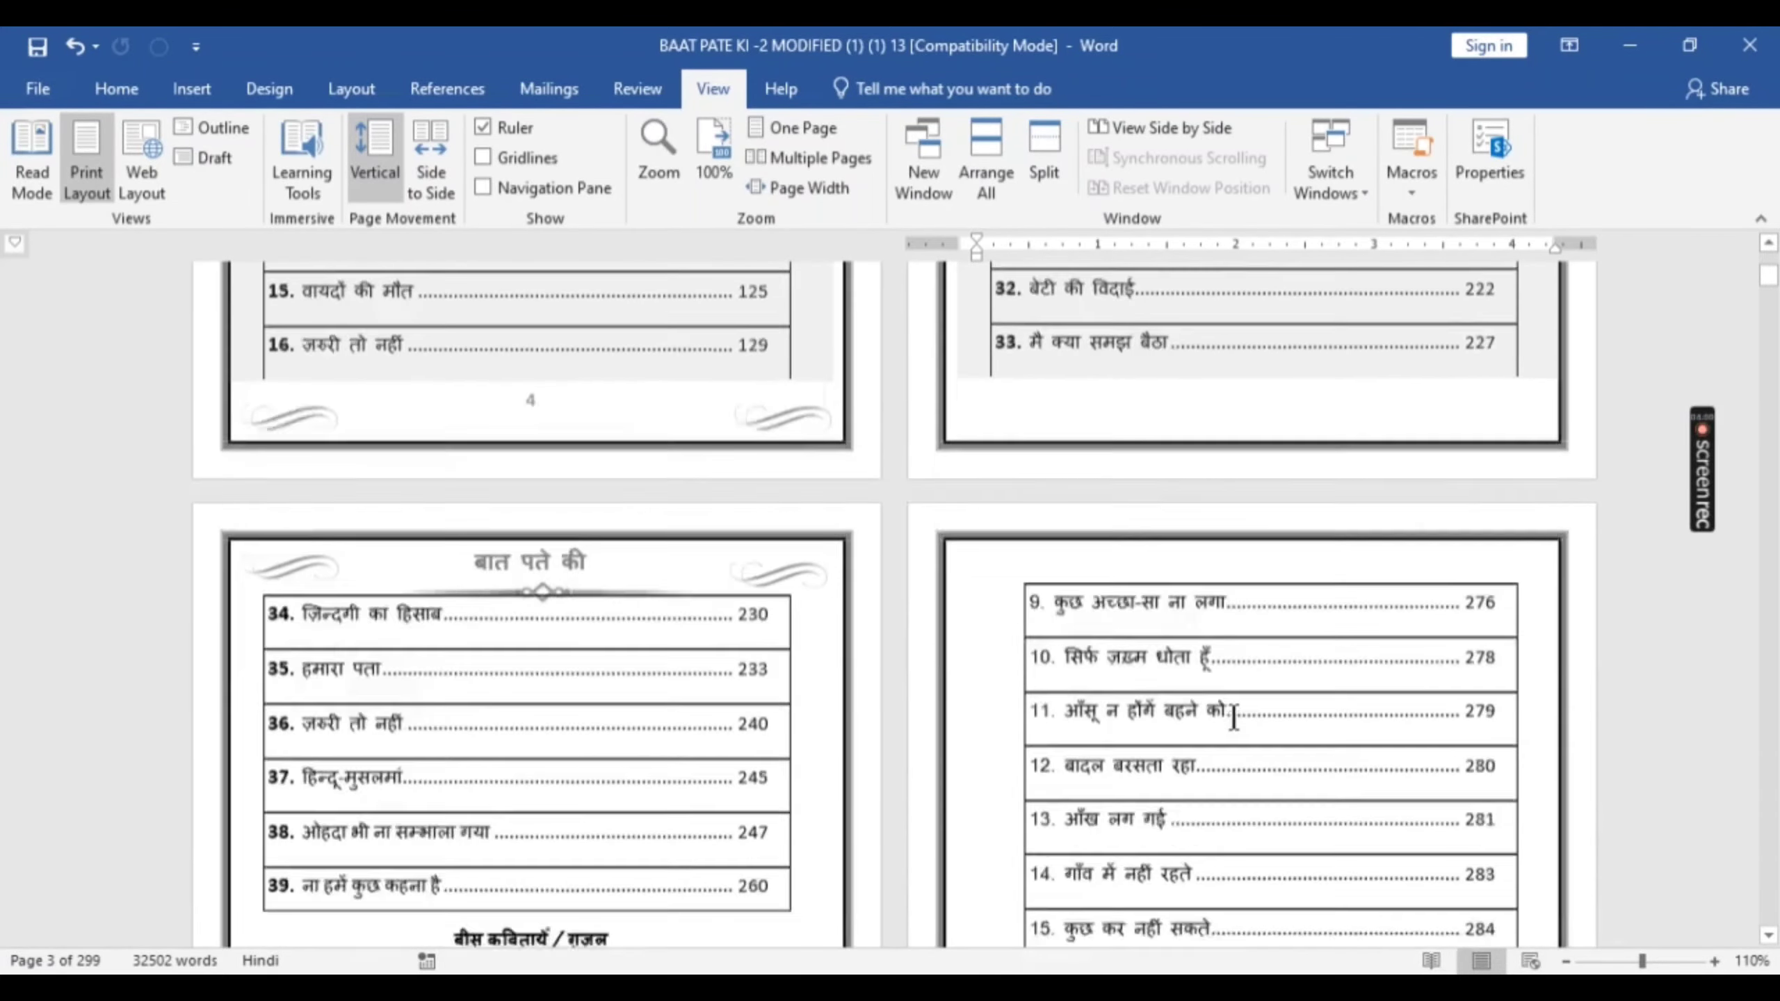
{"action": "scroll", "coordinate": [1233, 715], "scroll_direction": "down", "scroll_amount": 3}
{"action": "scroll", "coordinate": [1233, 715], "scroll_direction": "down", "scroll_amount": 11}
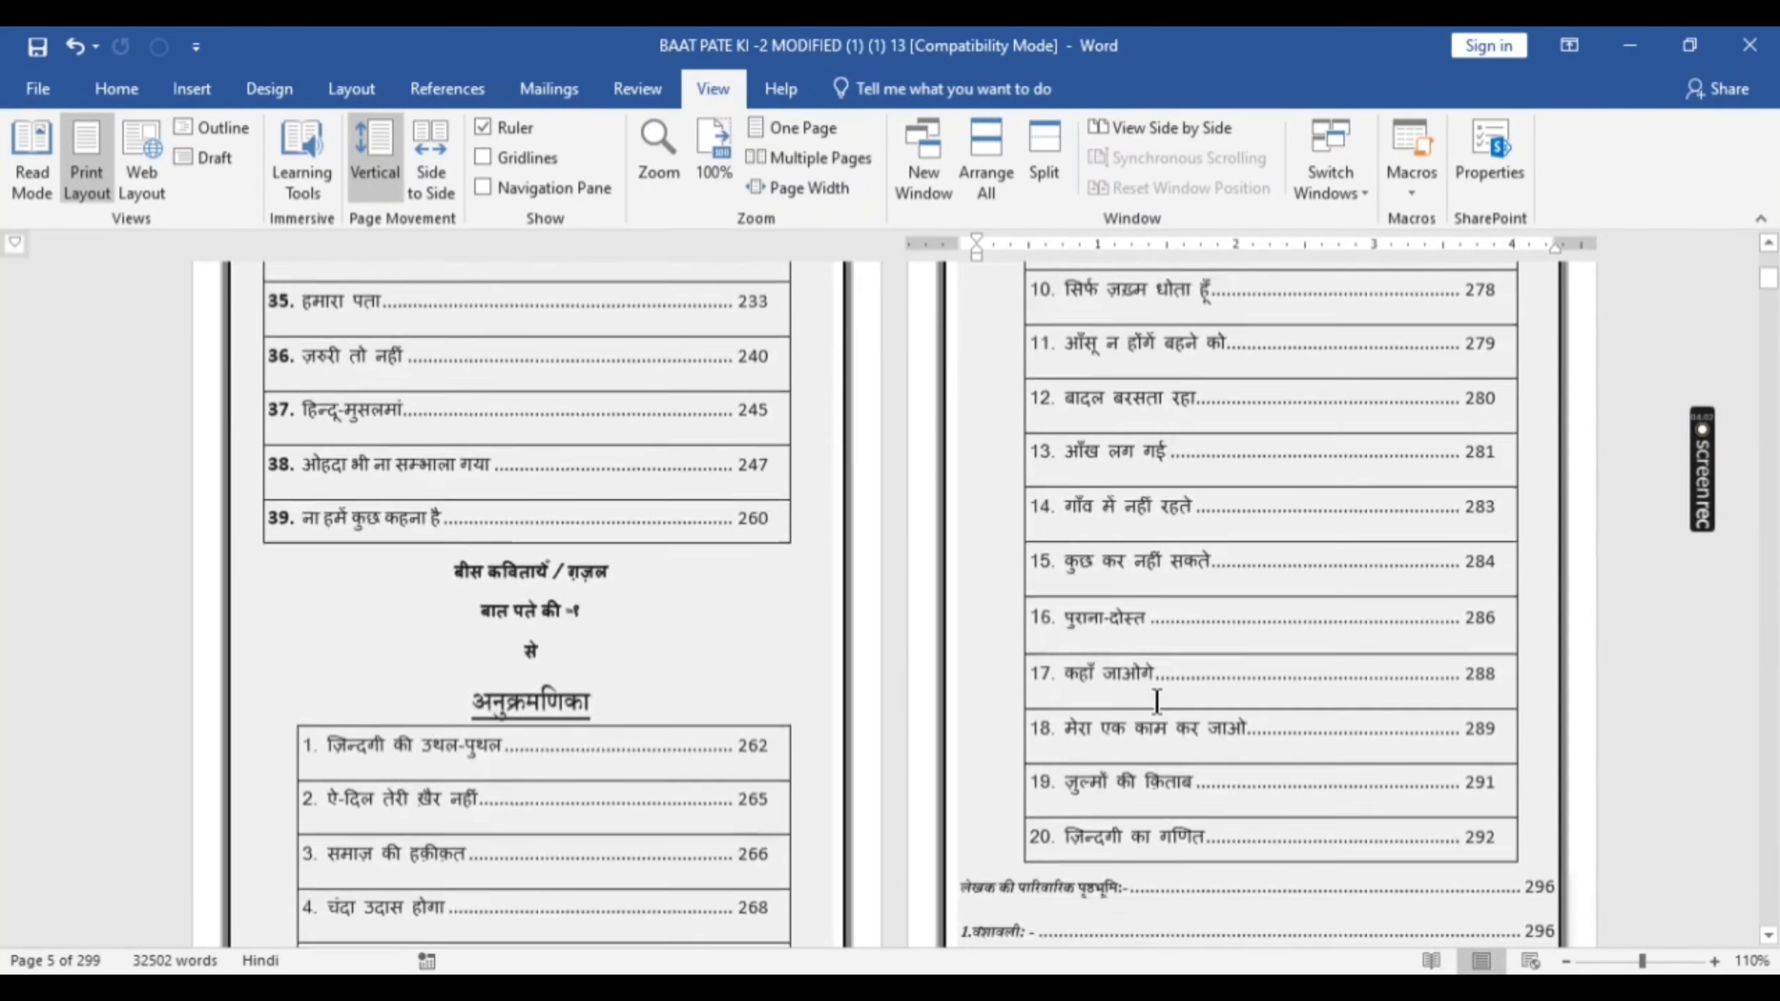
{"action": "scroll", "coordinate": [1157, 702], "scroll_direction": "down", "scroll_amount": 9}
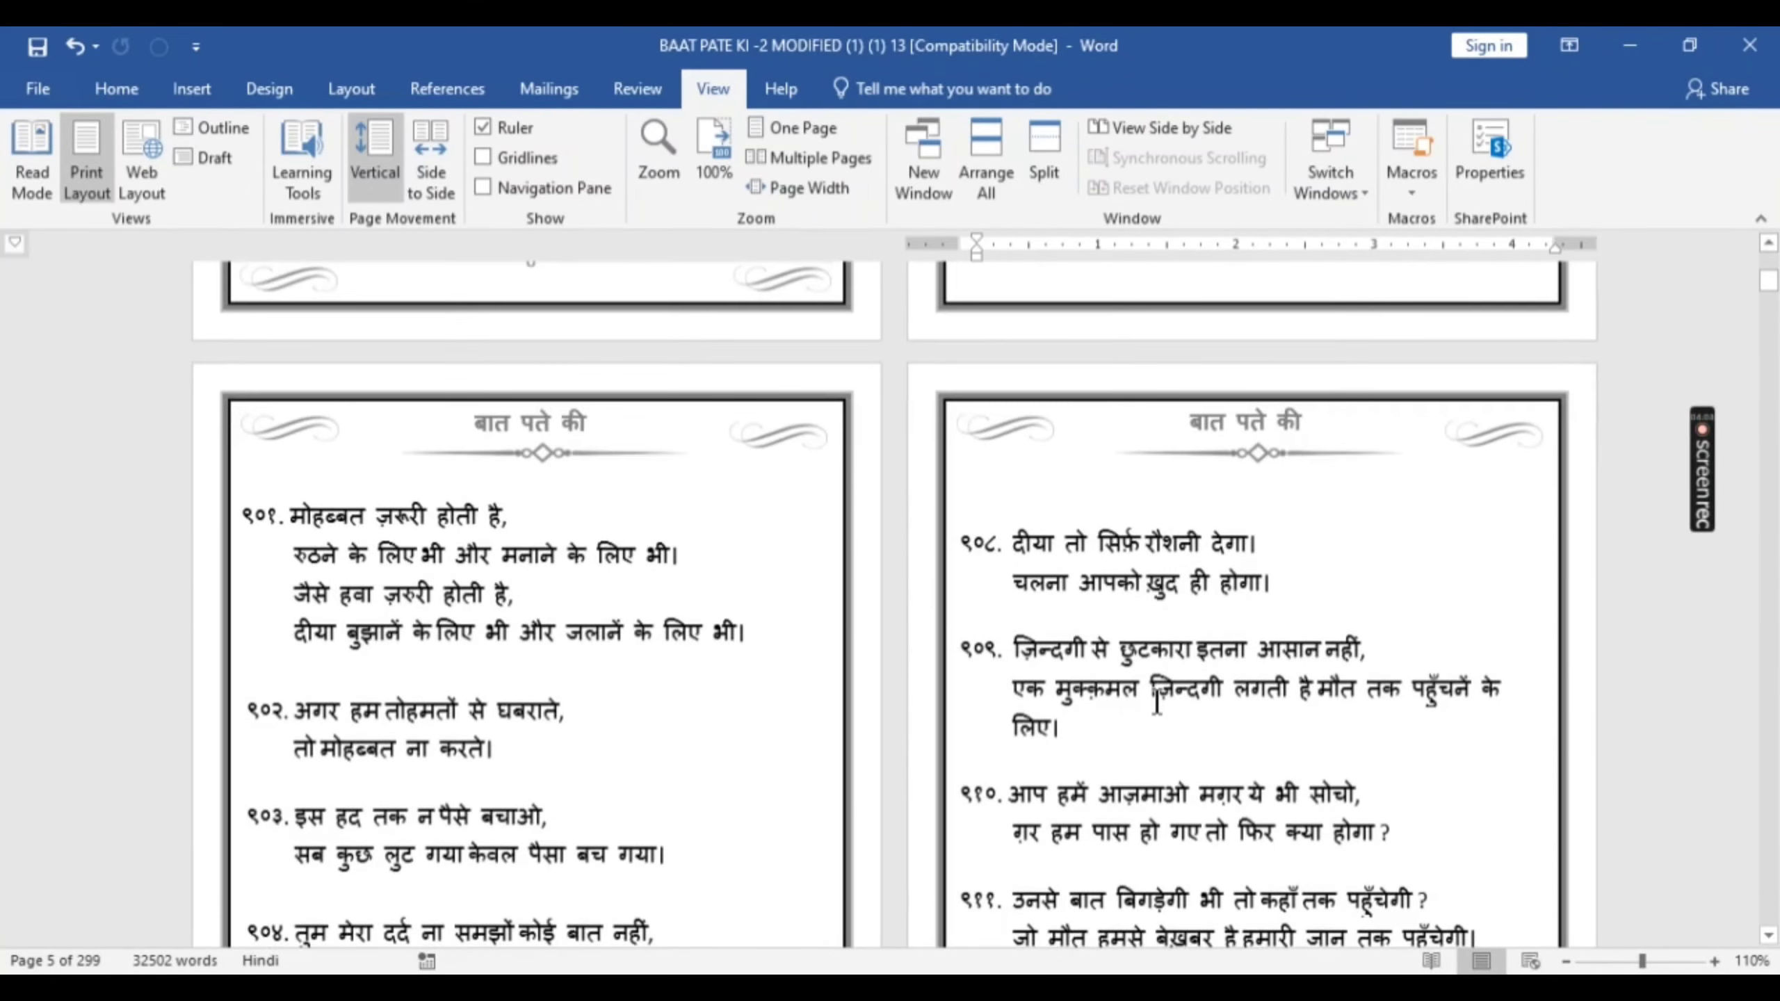
{"action": "scroll", "coordinate": [1157, 702], "scroll_direction": "down", "scroll_amount": 4}
{"action": "scroll", "coordinate": [1157, 701], "scroll_direction": "up", "scroll_amount": 9}
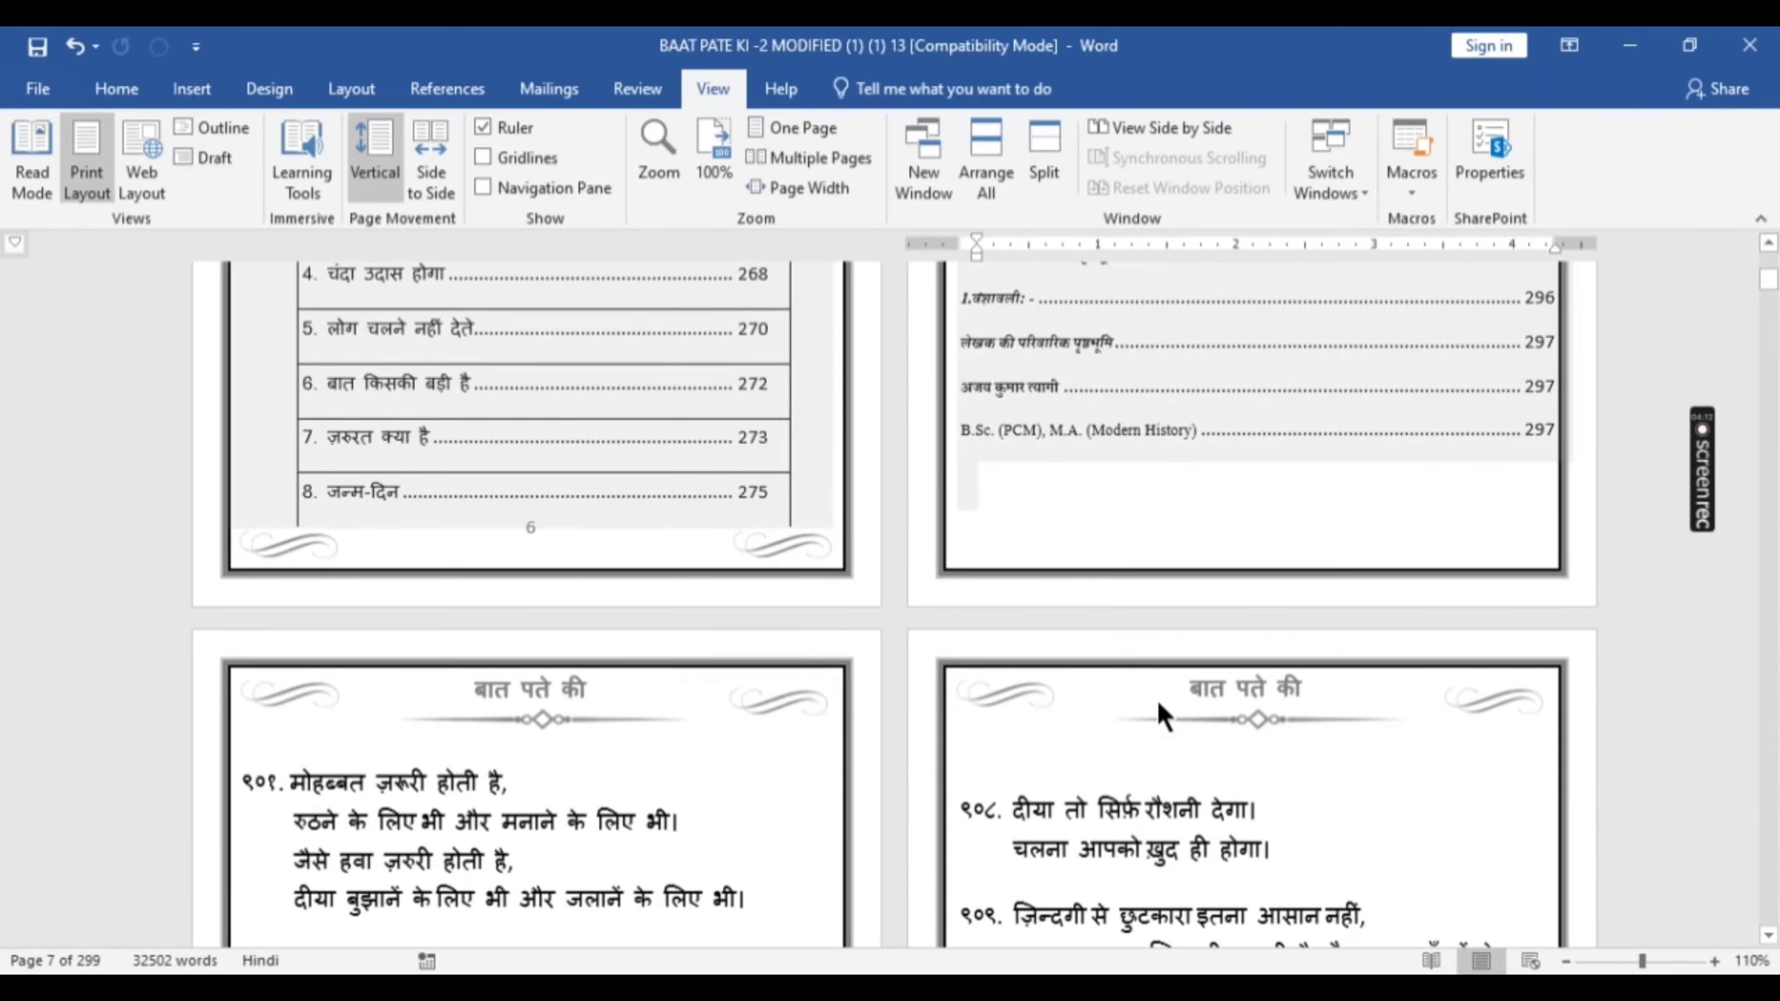
Step: Review the front matter again from the copyright page to the end of the contents, checking where the verse pages begin
{"action": "scroll", "coordinate": [1157, 698], "scroll_direction": "up", "scroll_amount": 20}
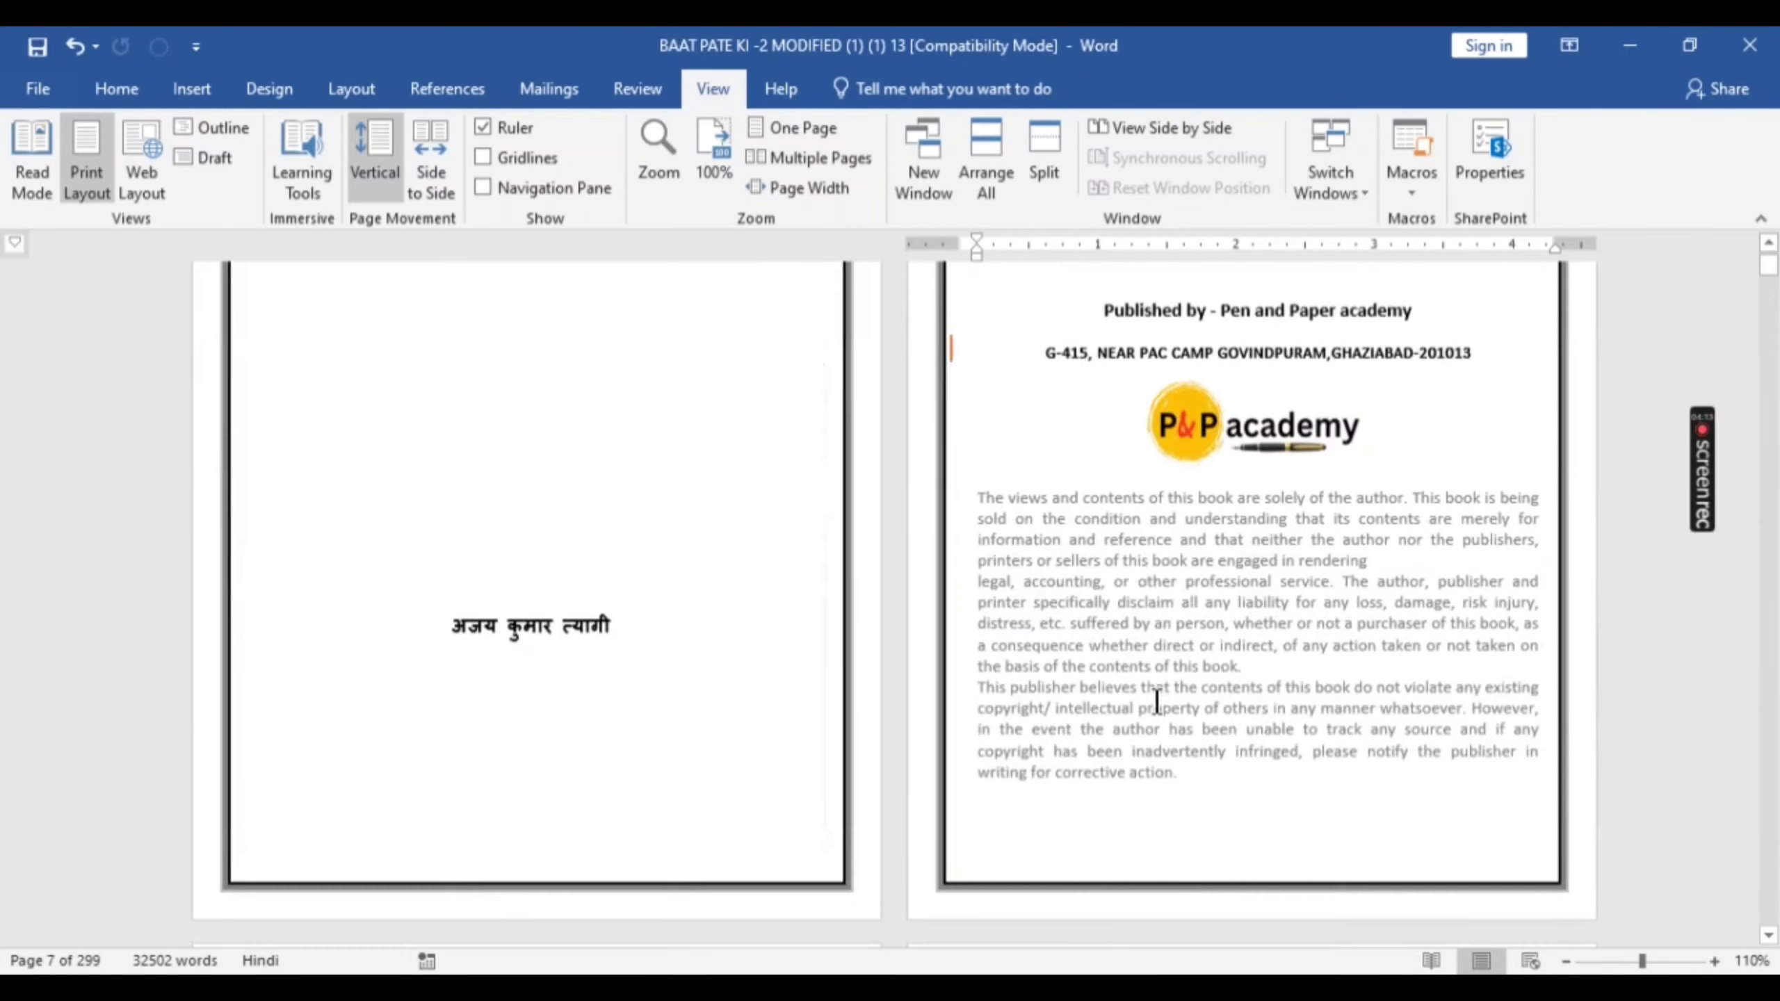
{"action": "scroll", "coordinate": [876, 568], "scroll_direction": "down", "scroll_amount": 20}
{"action": "scroll", "coordinate": [876, 568], "scroll_direction": "up", "scroll_amount": 15}
{"action": "scroll", "coordinate": [876, 568], "scroll_direction": "down", "scroll_amount": 6}
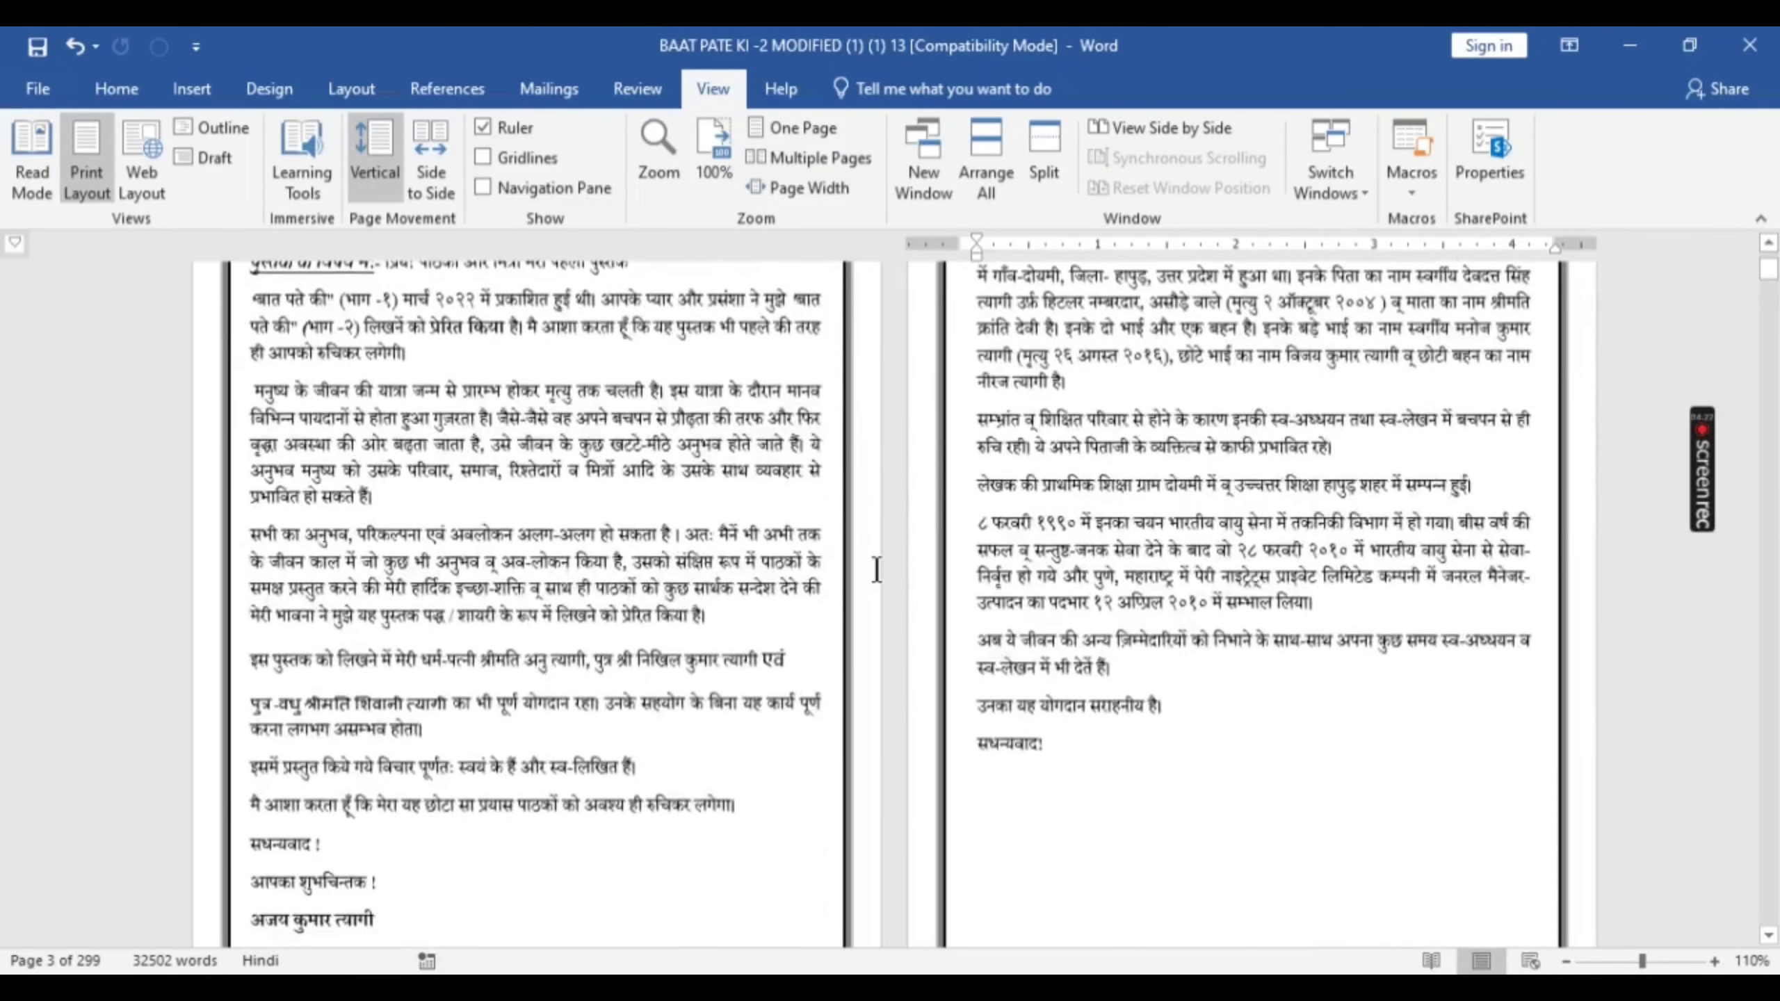
{"action": "scroll", "coordinate": [876, 568], "scroll_direction": "down", "scroll_amount": 7}
{"action": "left_click_drag", "start_coordinate": [876, 570], "coordinate": [958, 531]}
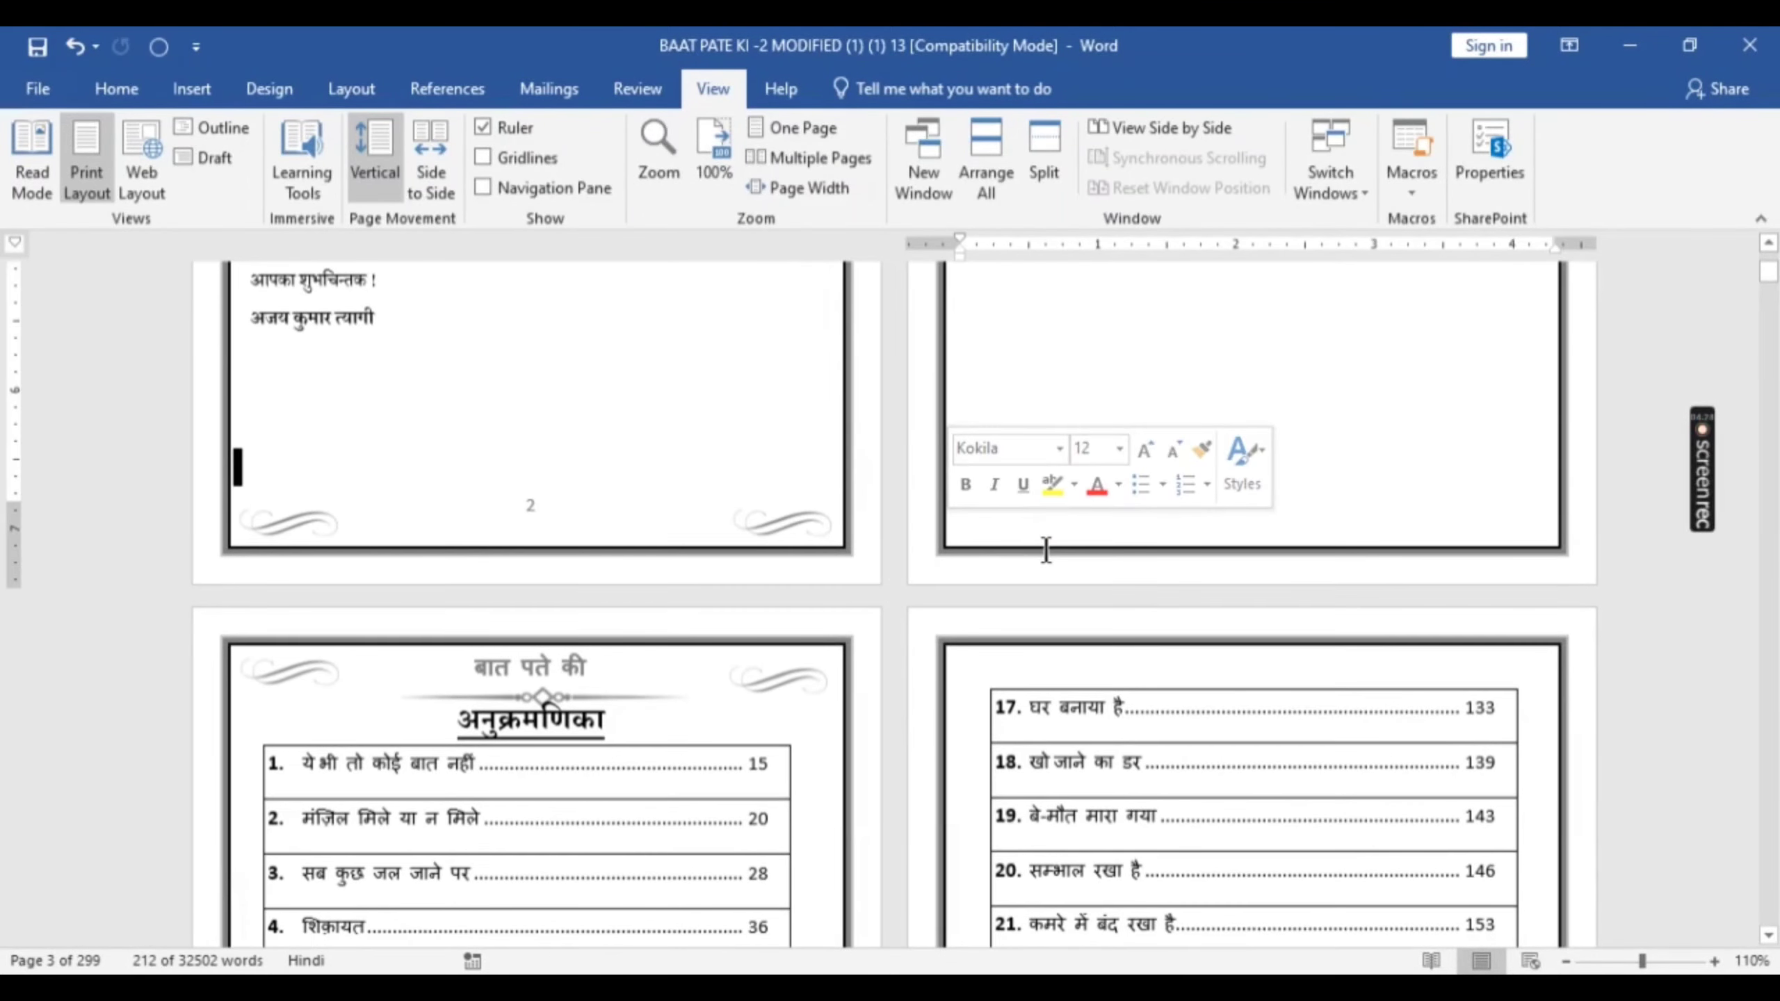
{"action": "scroll", "coordinate": [1142, 582], "scroll_direction": "down", "scroll_amount": 10}
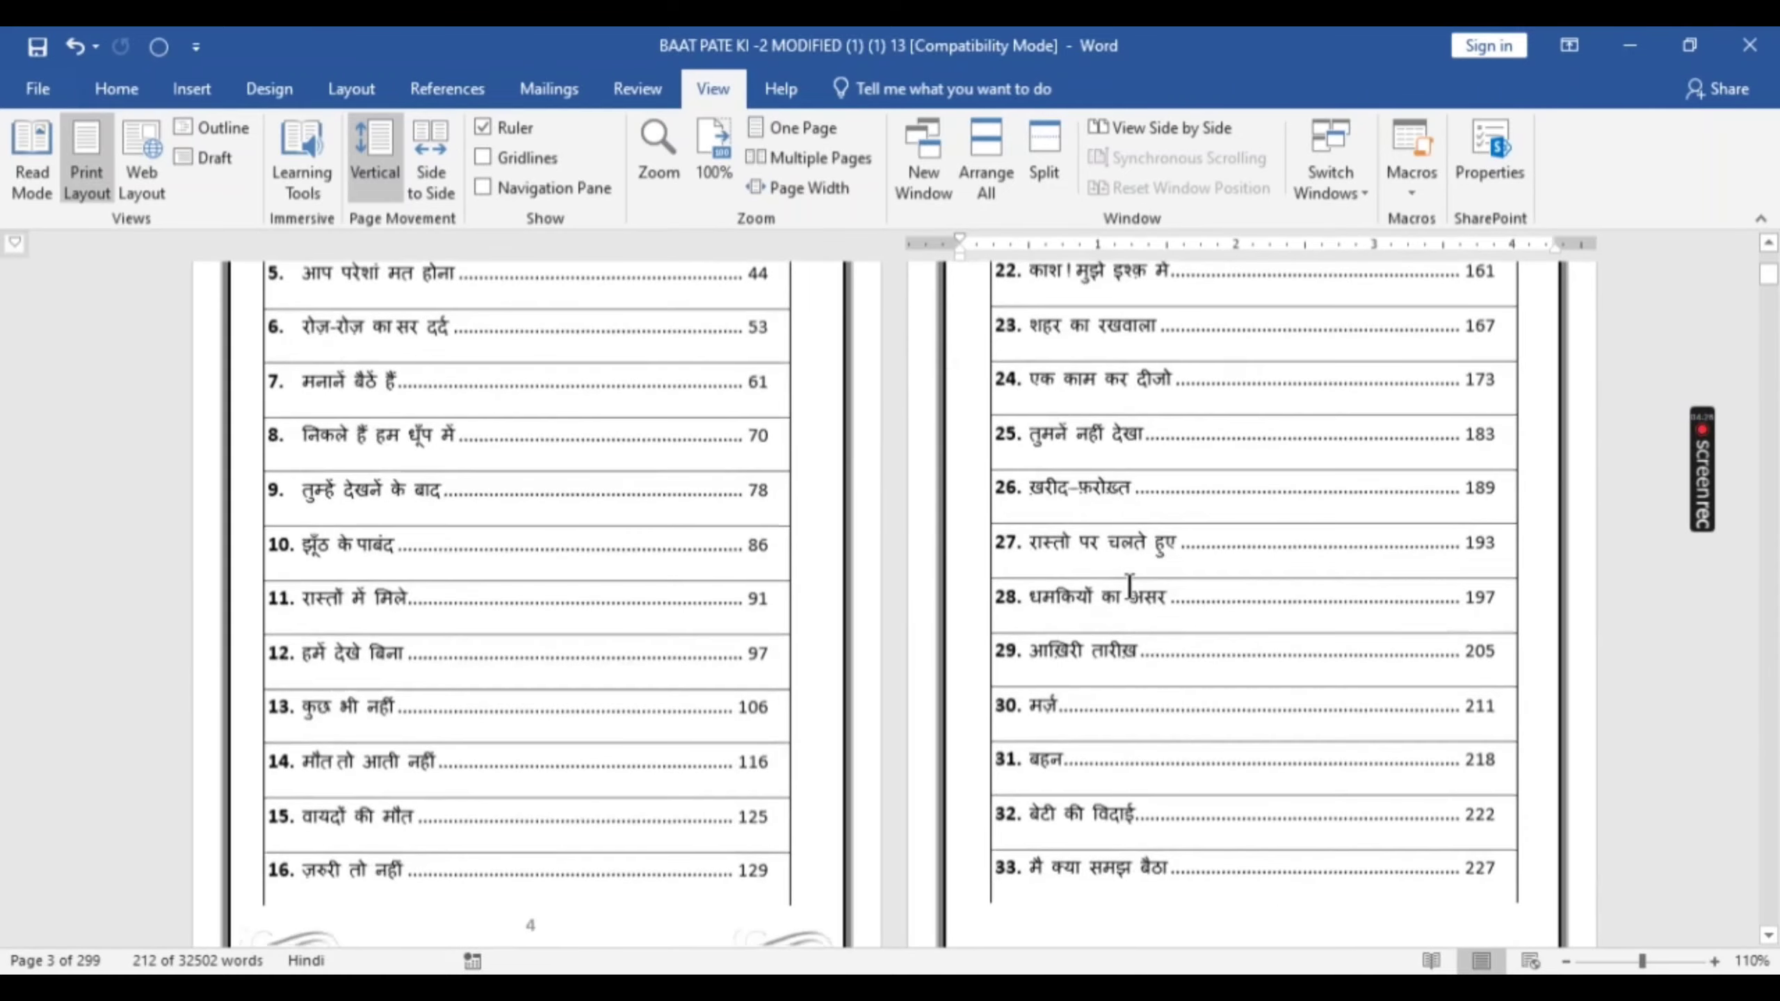
{"action": "scroll", "coordinate": [1130, 586], "scroll_direction": "down", "scroll_amount": 12}
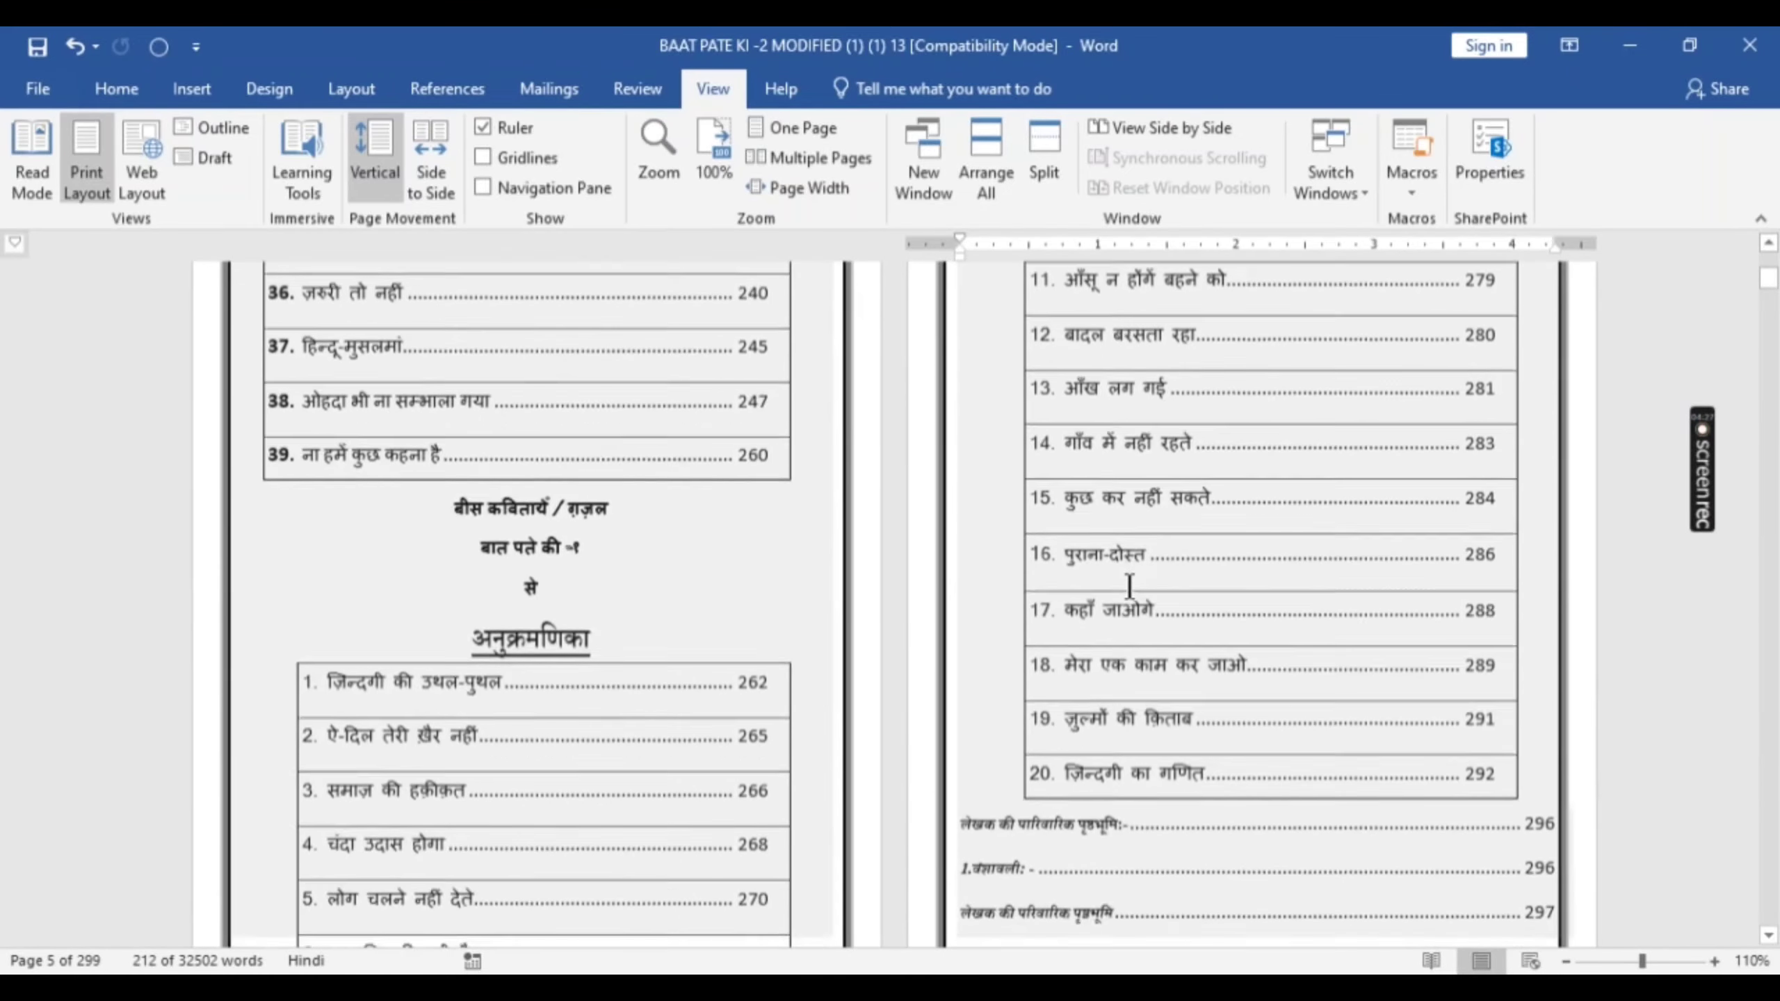
{"action": "scroll", "coordinate": [1130, 585], "scroll_direction": "down", "scroll_amount": 6}
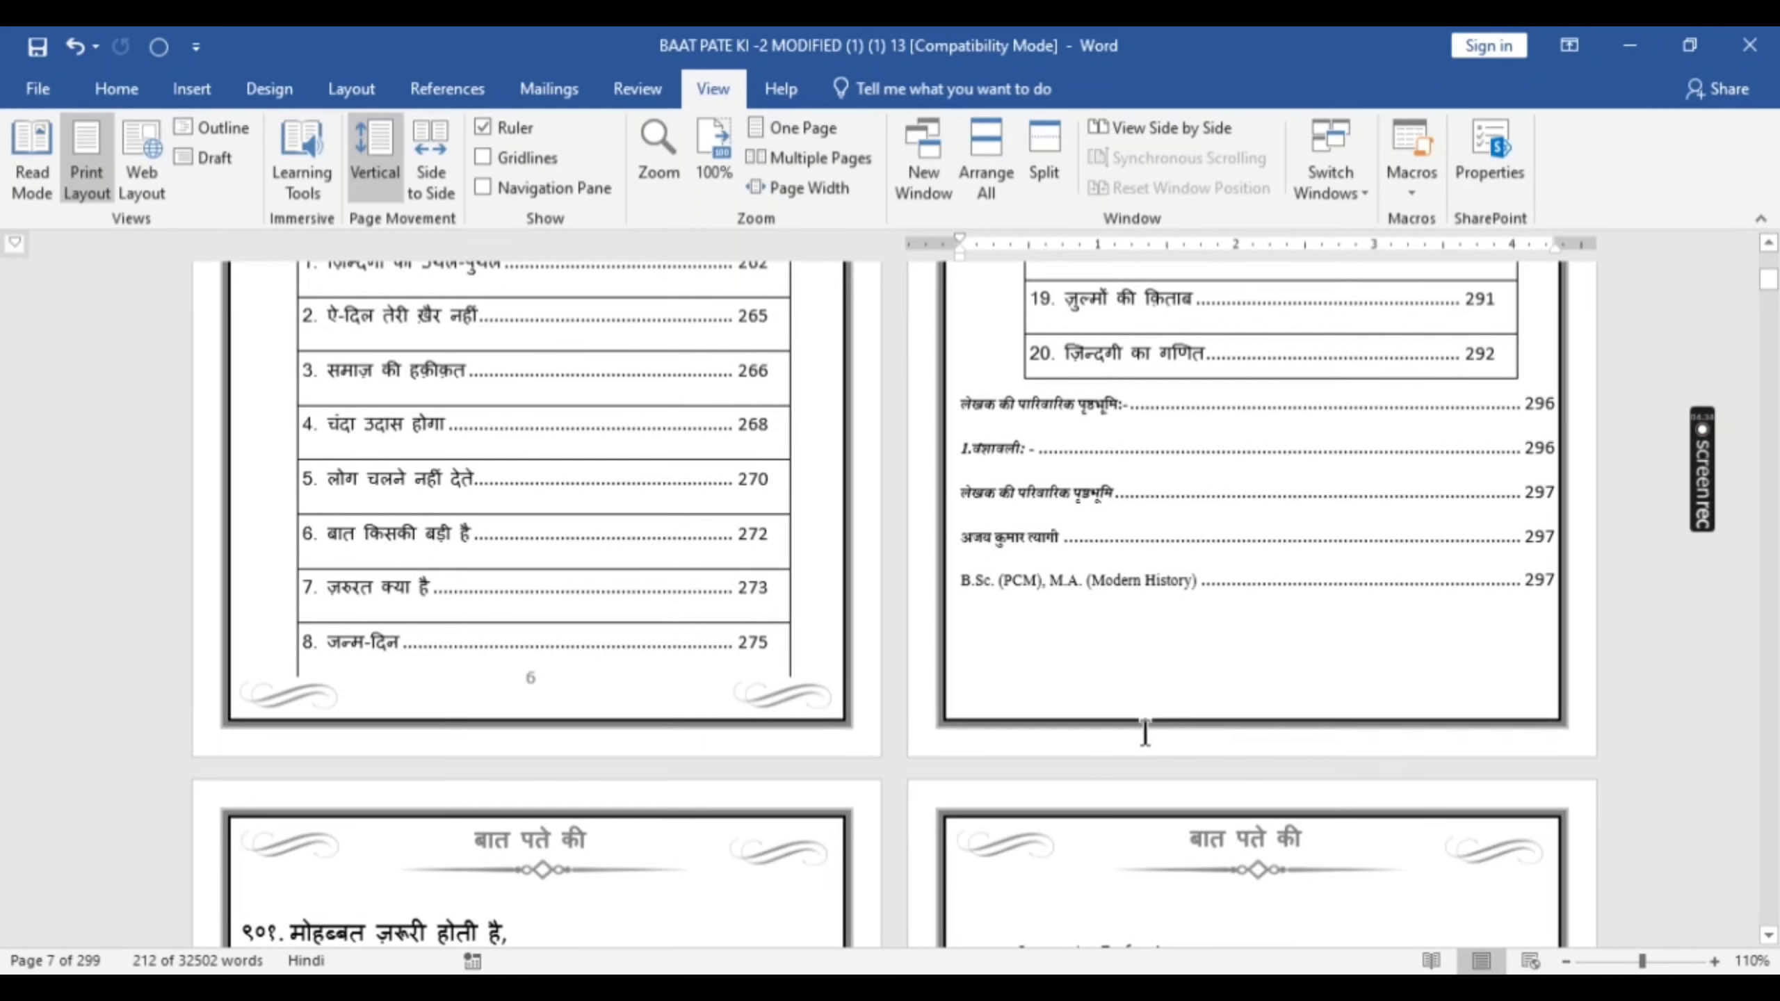
{"action": "scroll", "coordinate": [1121, 764], "scroll_direction": "down", "scroll_amount": 3}
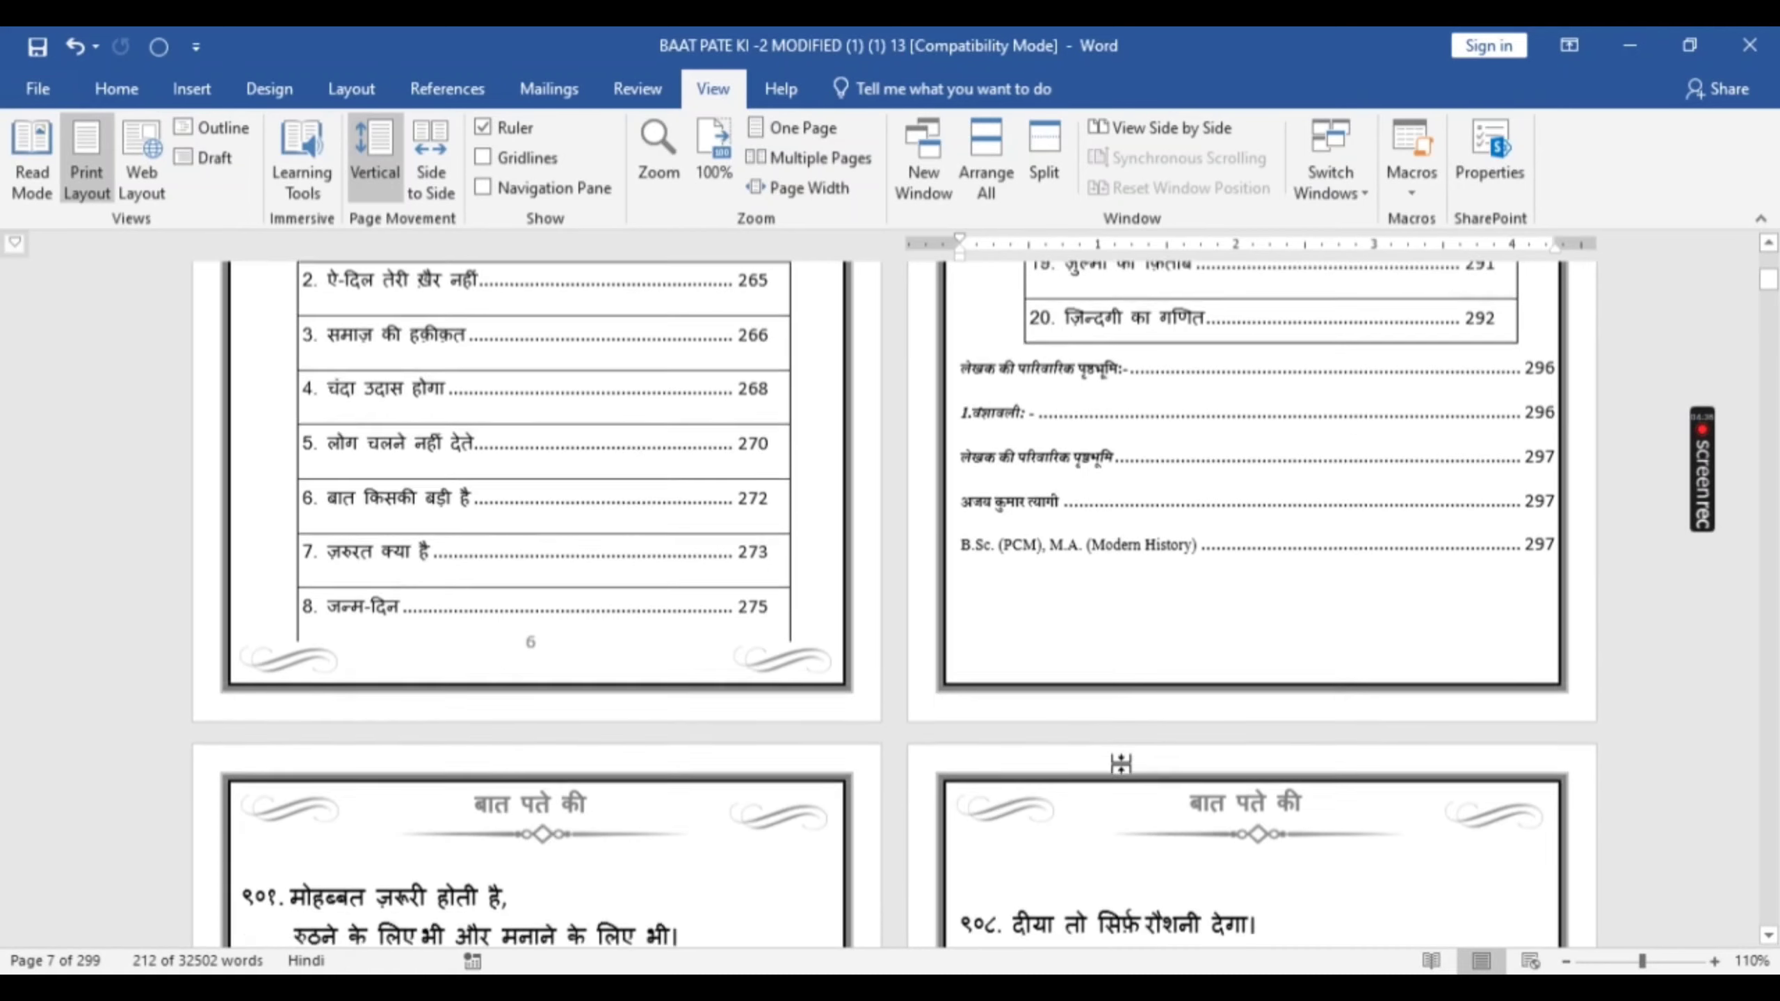
{"action": "scroll", "coordinate": [1124, 779], "scroll_direction": "up", "scroll_amount": 3}
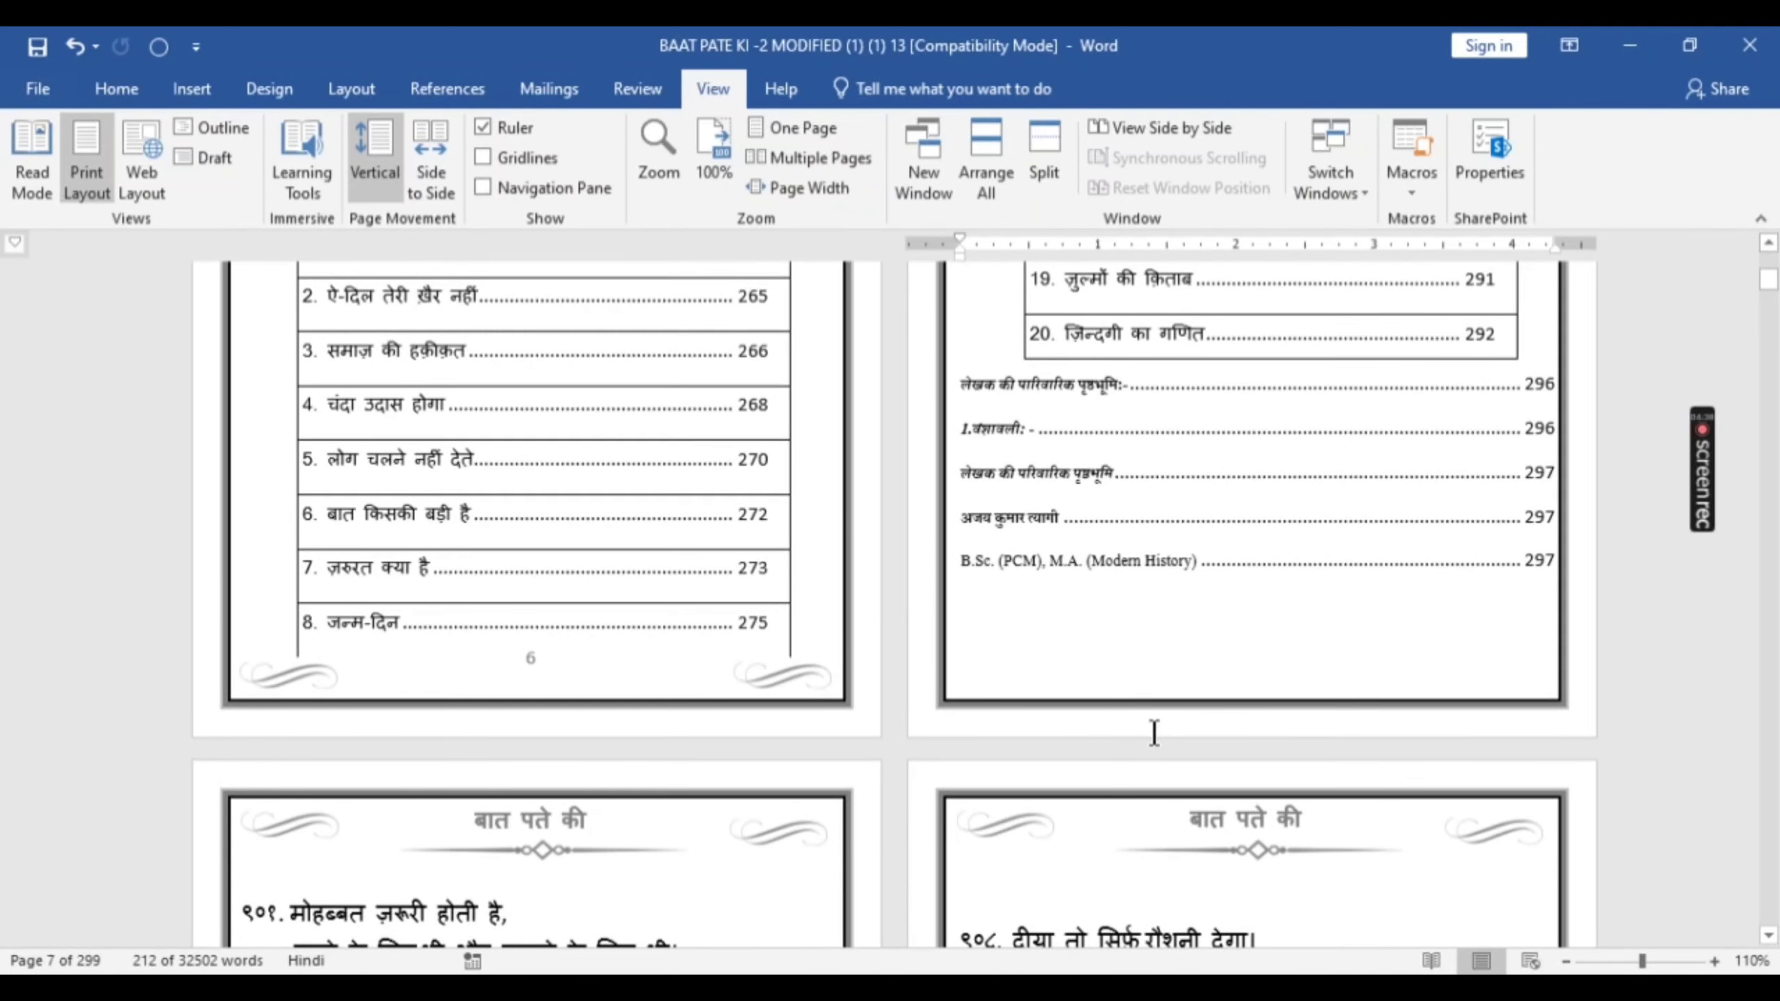
Step: Open the odd-page footer of Section 1 for editing and compare the headers and footers of Sections 1 and 2
{"action": "left_click", "coordinate": [1206, 728]}
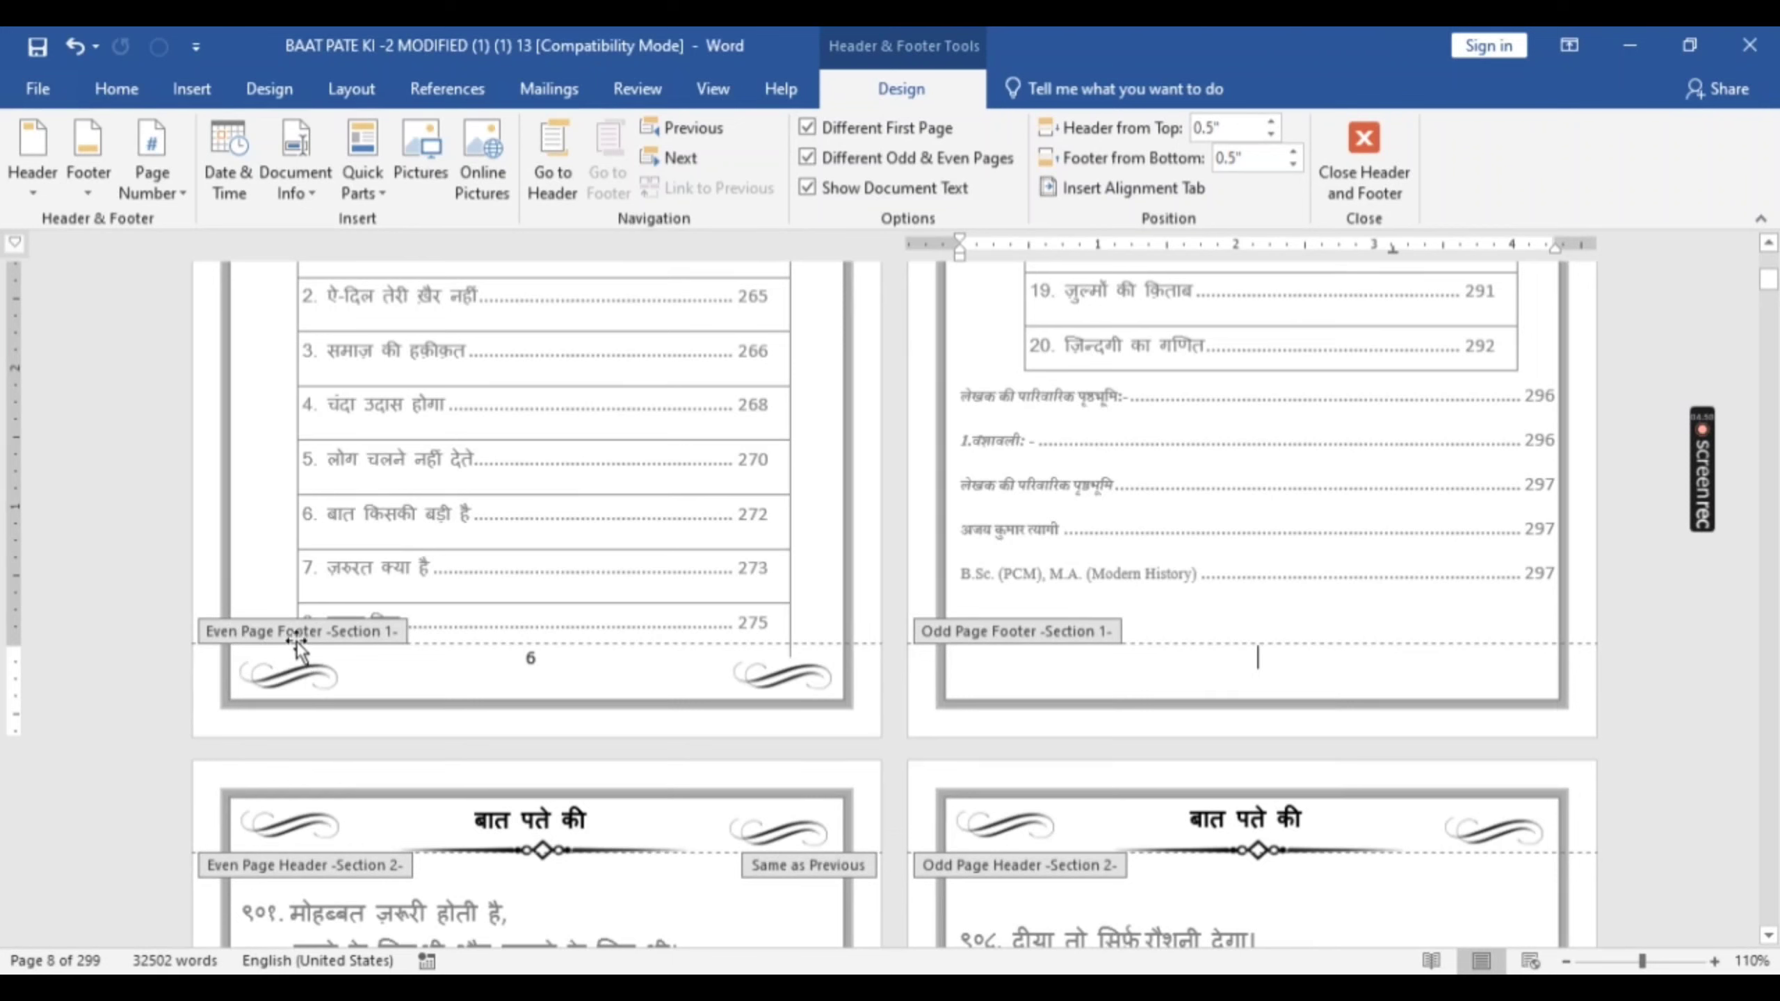
{"action": "scroll", "coordinate": [328, 593], "scroll_direction": "down", "scroll_amount": 5}
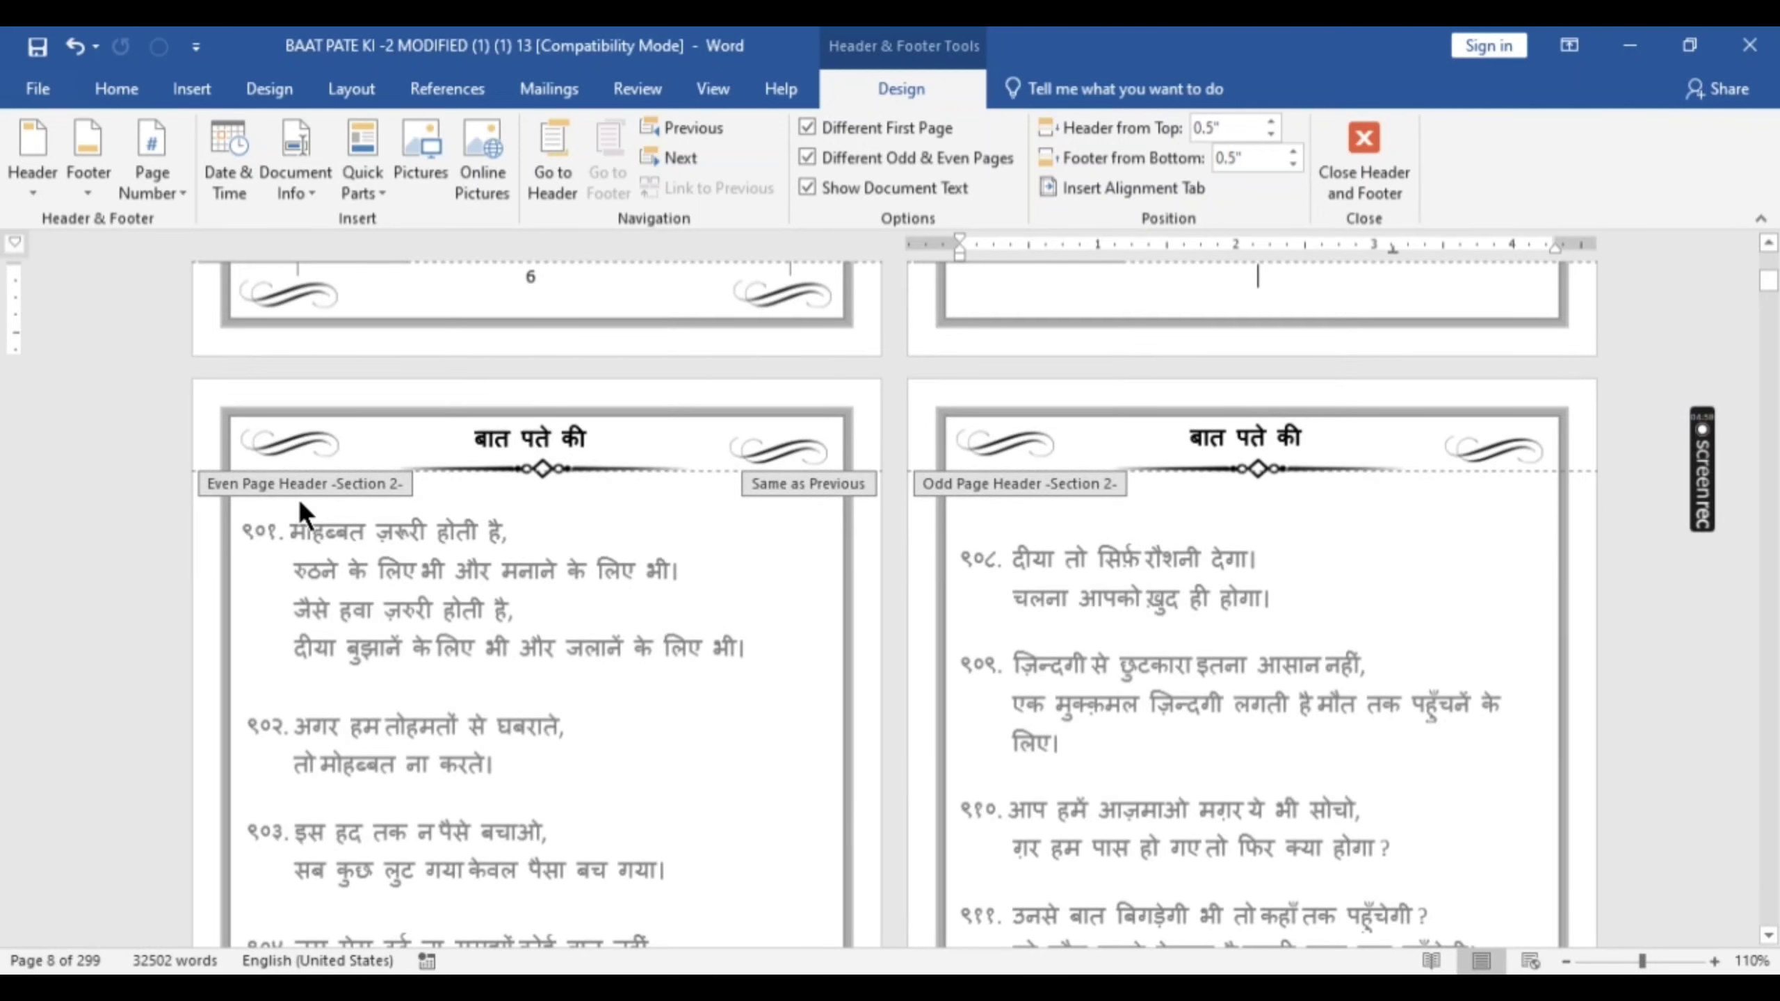
{"action": "scroll", "coordinate": [484, 639], "scroll_direction": "down", "scroll_amount": 10}
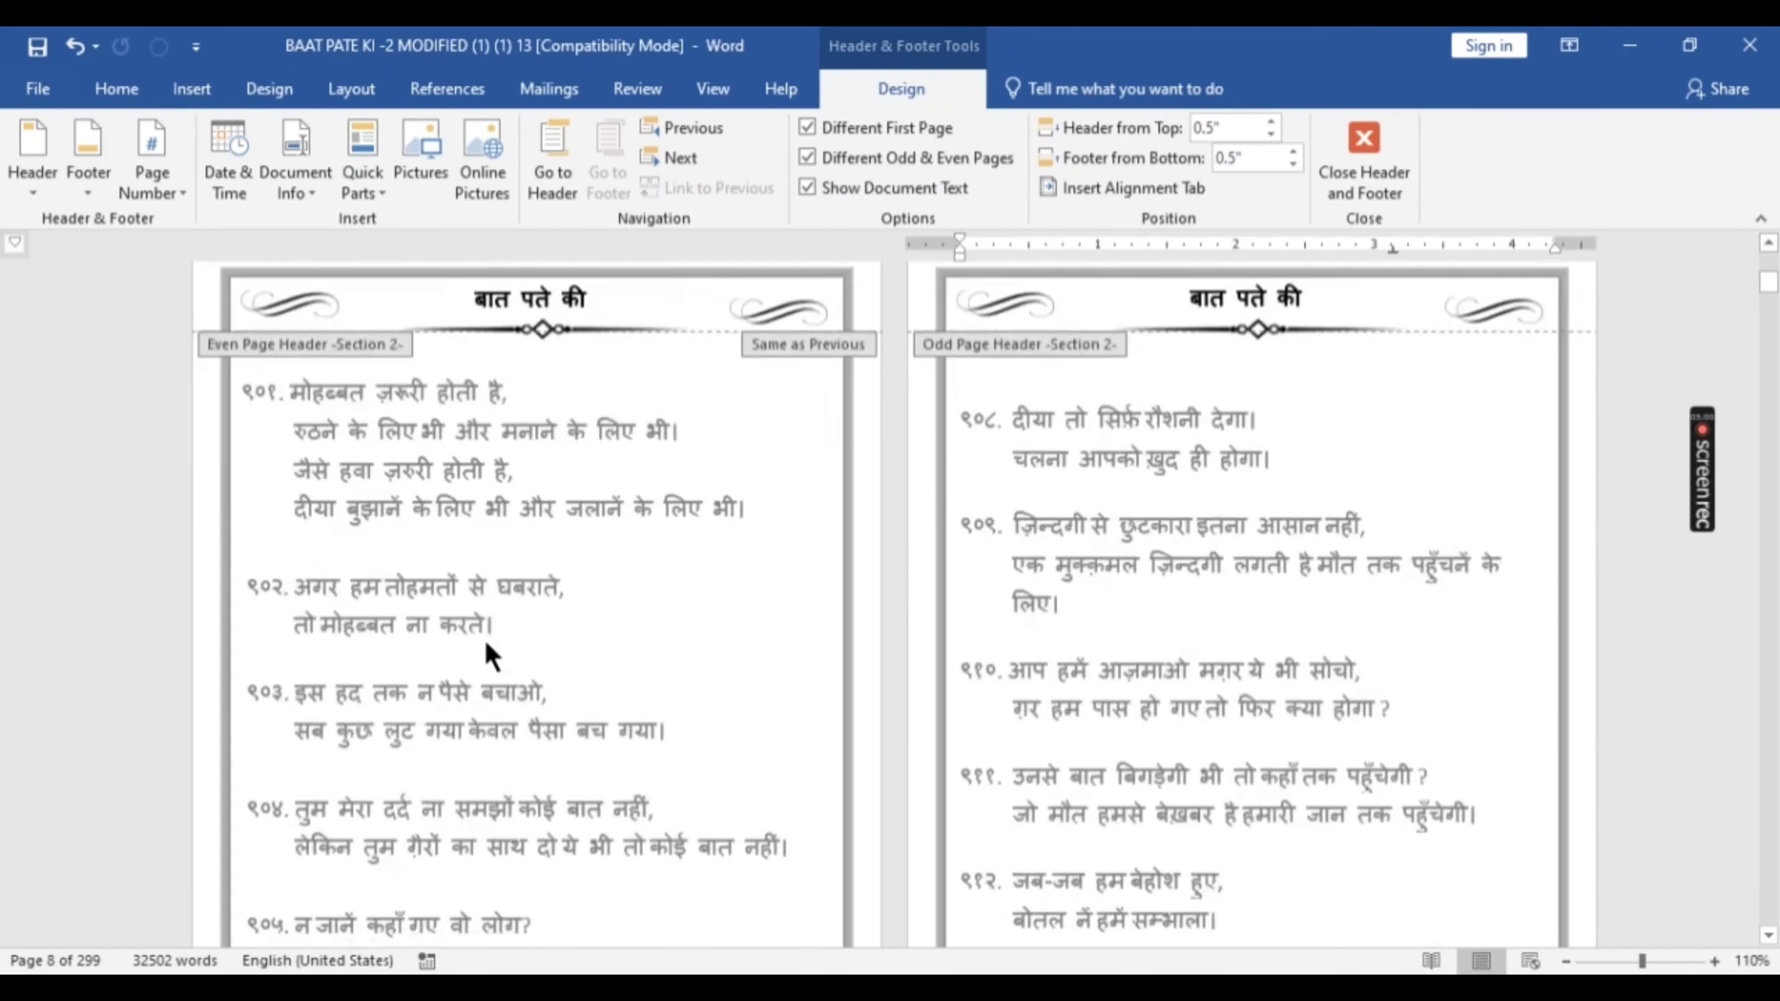
{"action": "scroll", "coordinate": [484, 639], "scroll_direction": "down", "scroll_amount": 1}
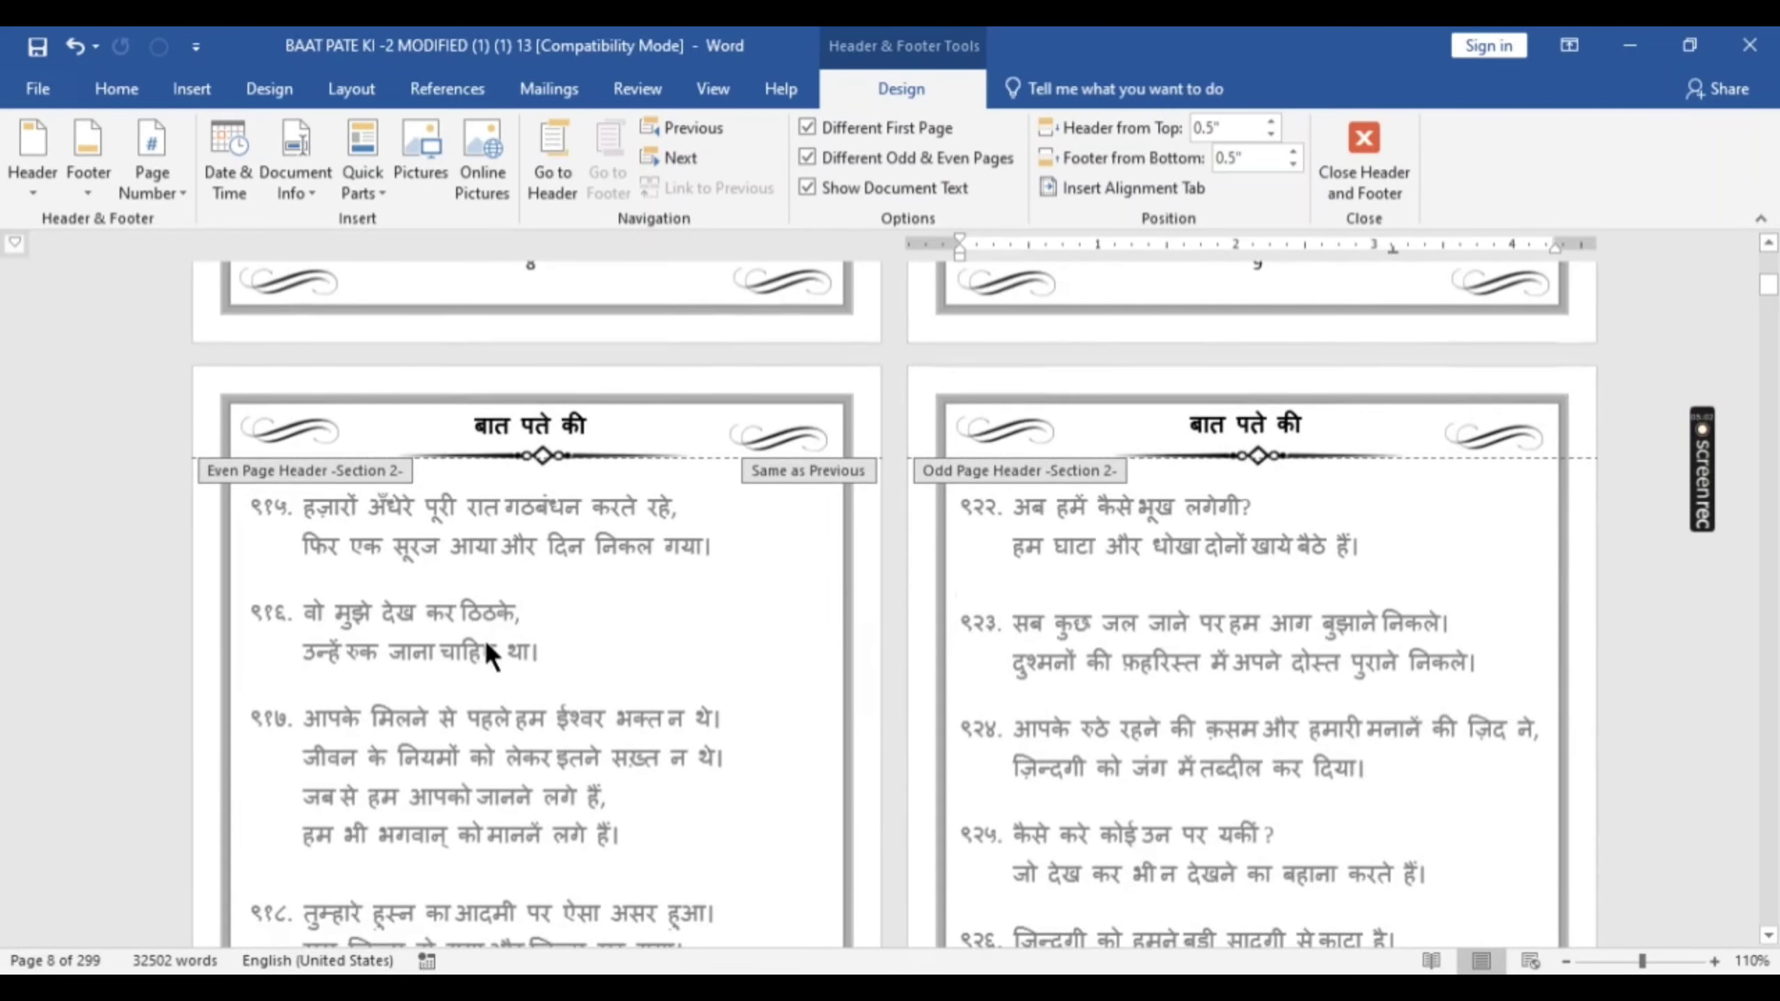
{"action": "scroll", "coordinate": [714, 748], "scroll_direction": "down", "scroll_amount": 10}
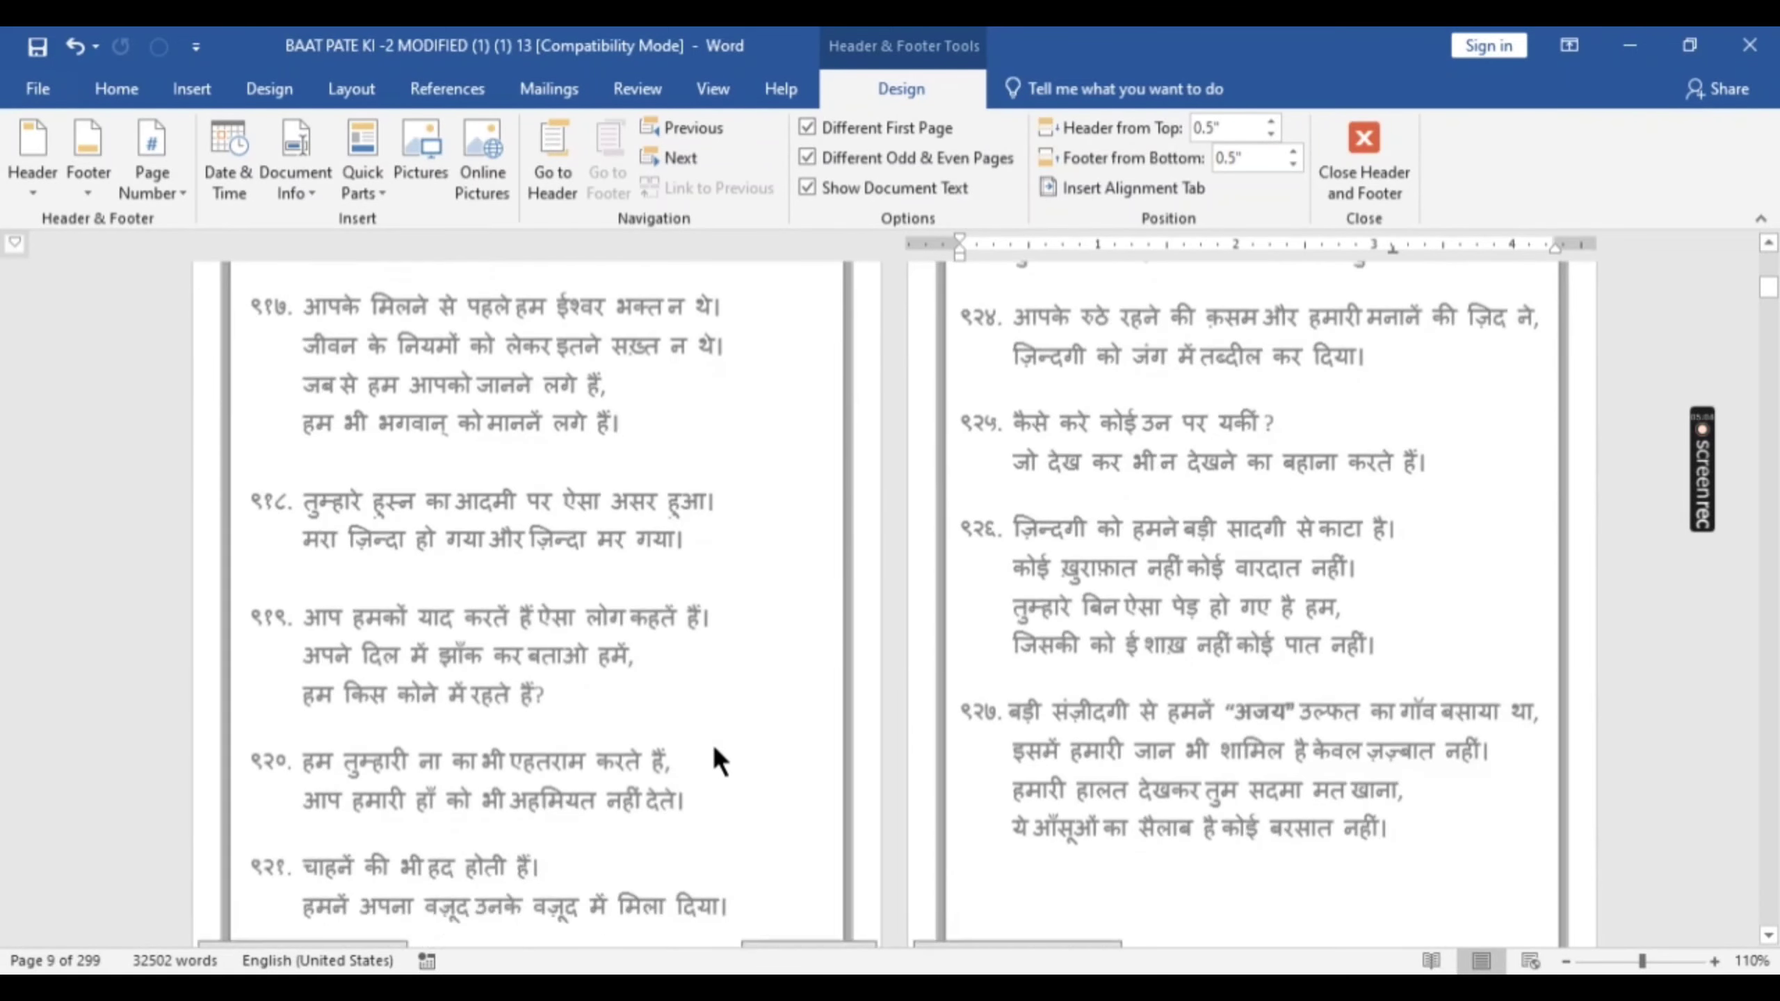
{"action": "scroll", "coordinate": [712, 743], "scroll_direction": "down", "scroll_amount": 3}
{"action": "scroll", "coordinate": [712, 743], "scroll_direction": "up", "scroll_amount": 15}
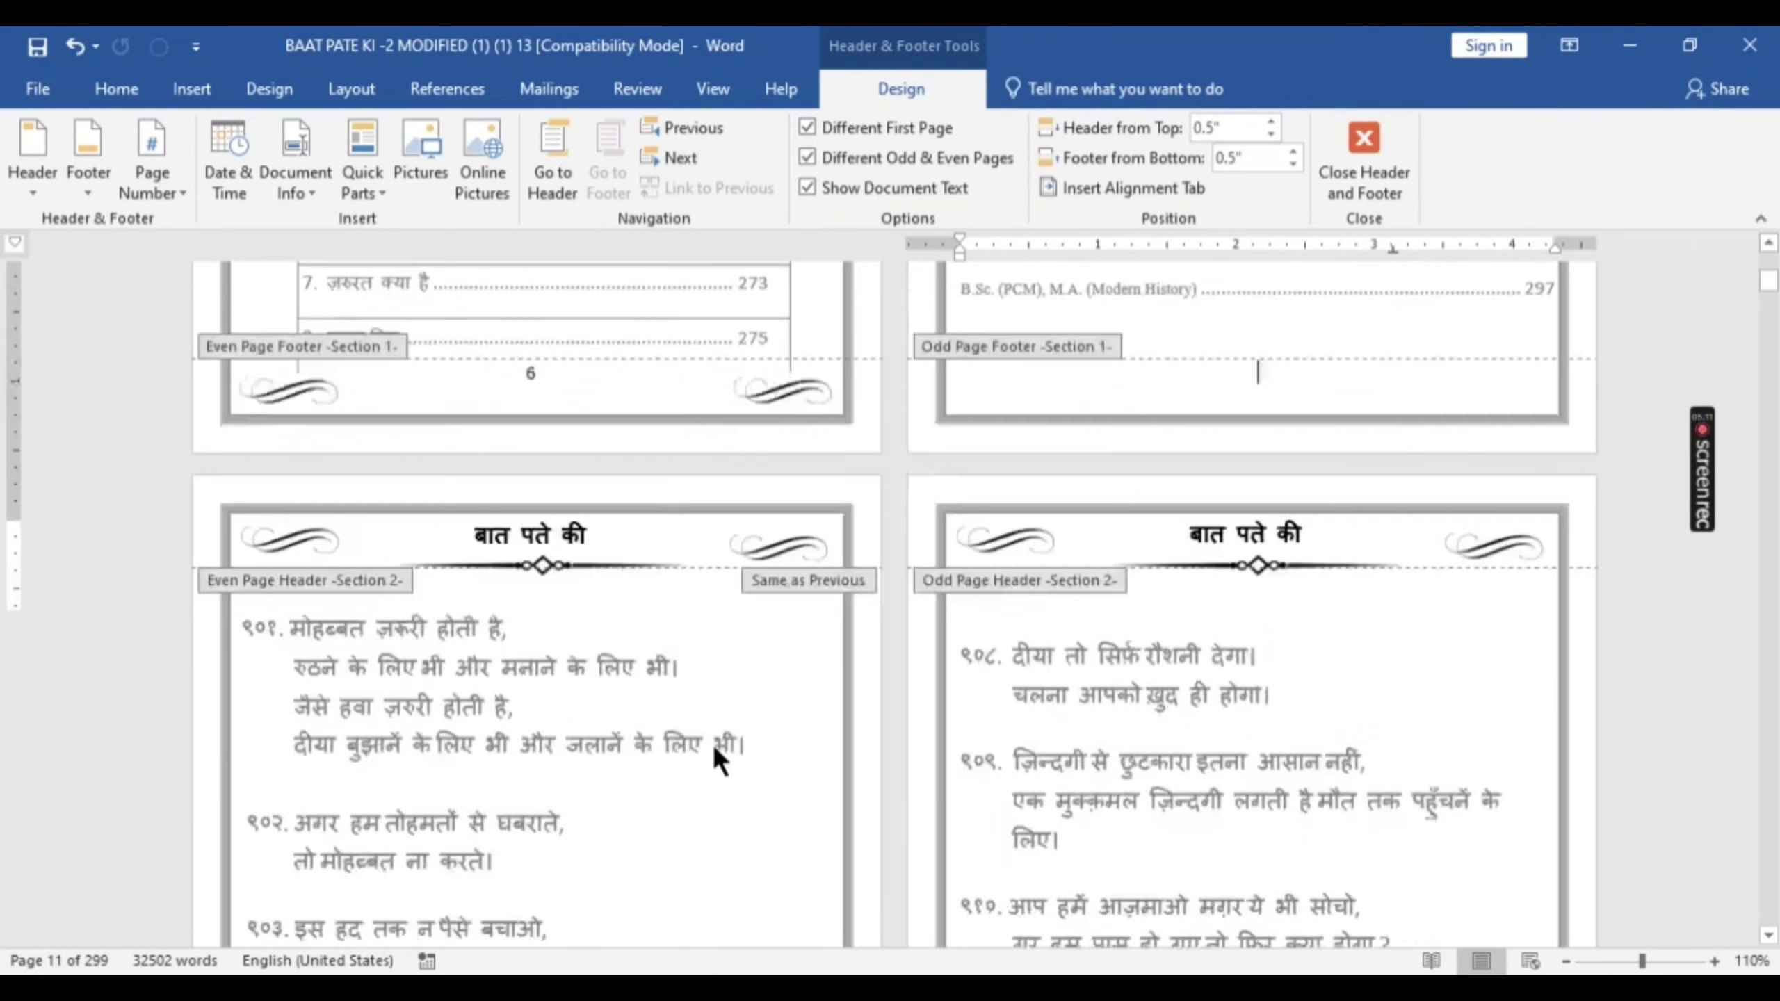
{"action": "scroll", "coordinate": [712, 743], "scroll_direction": "up", "scroll_amount": 15}
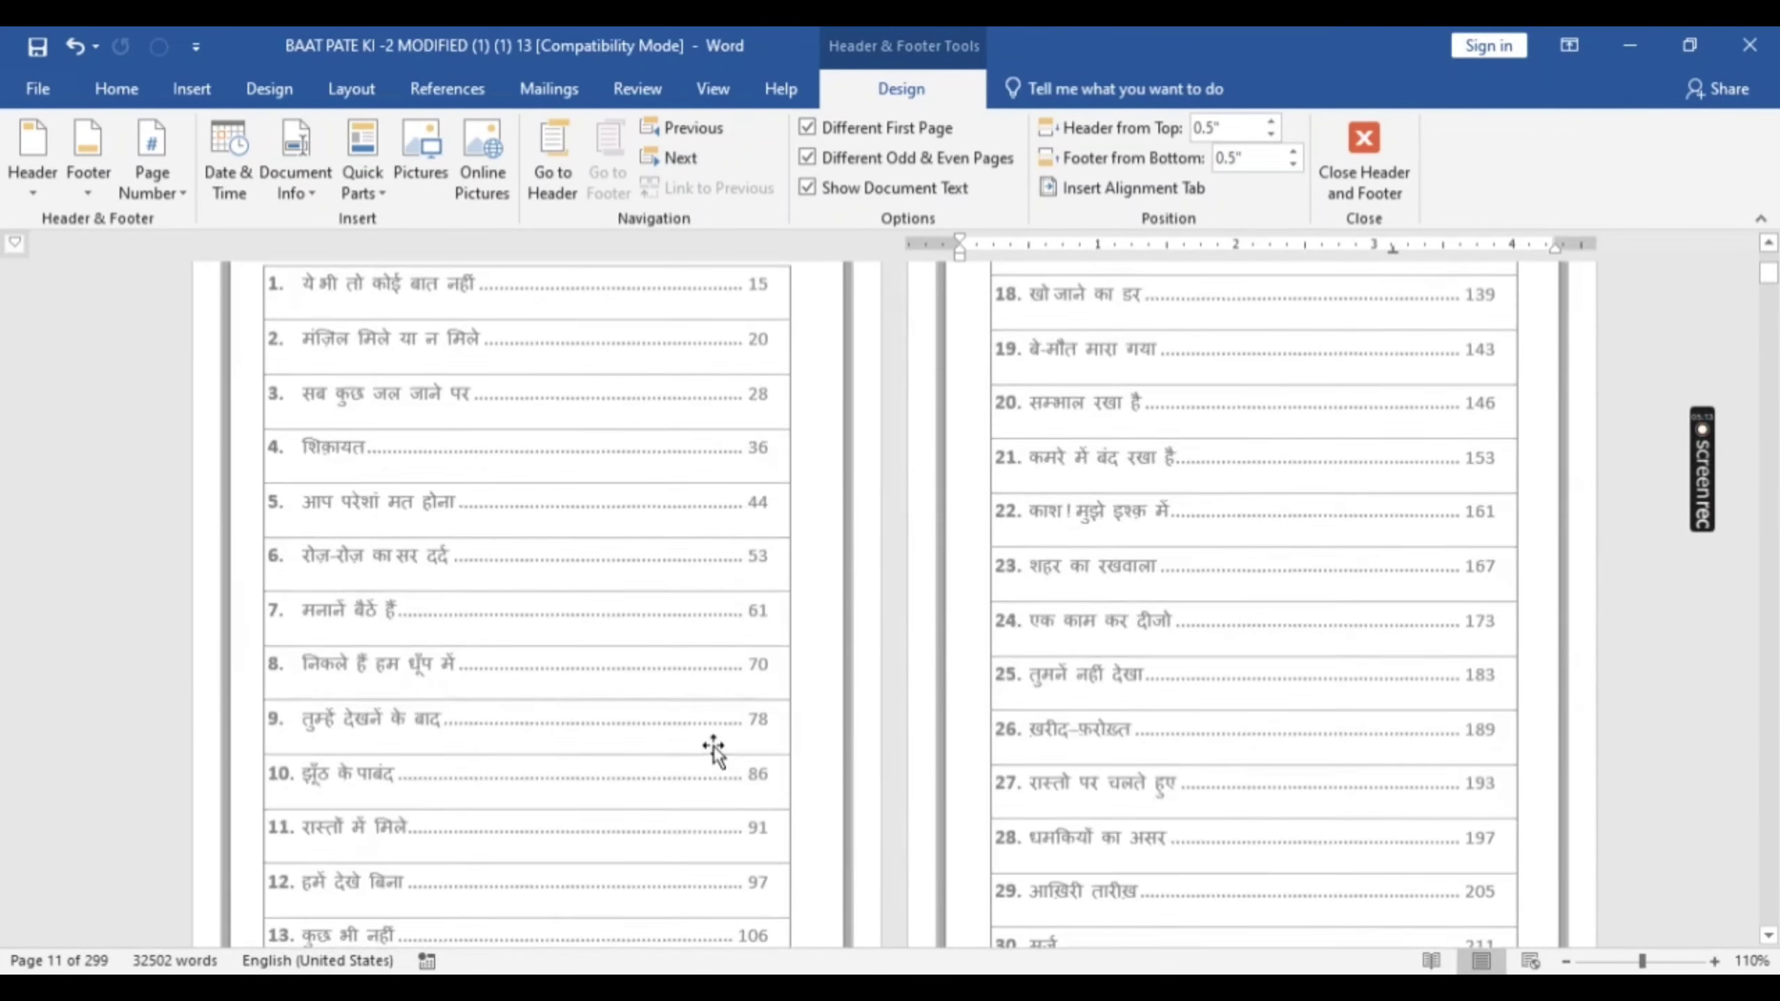
{"action": "scroll", "coordinate": [714, 746], "scroll_direction": "down", "scroll_amount": 5}
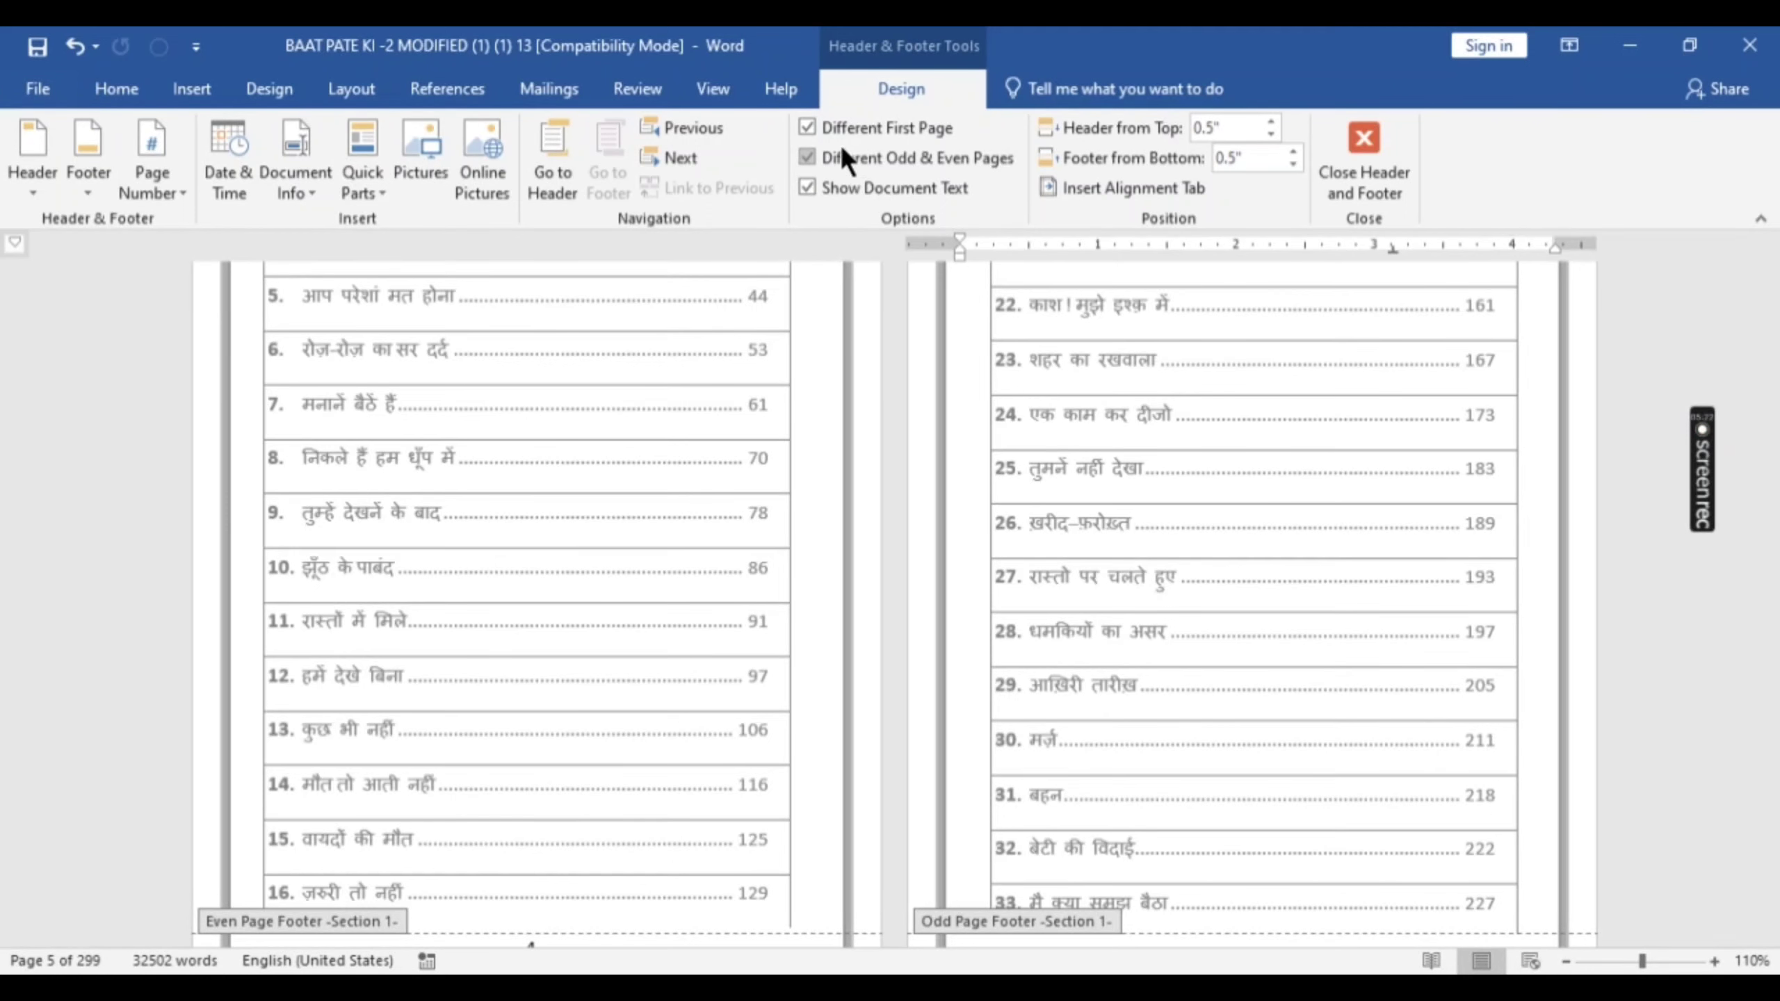
{"action": "scroll", "coordinate": [528, 685], "scroll_direction": "down", "scroll_amount": 5}
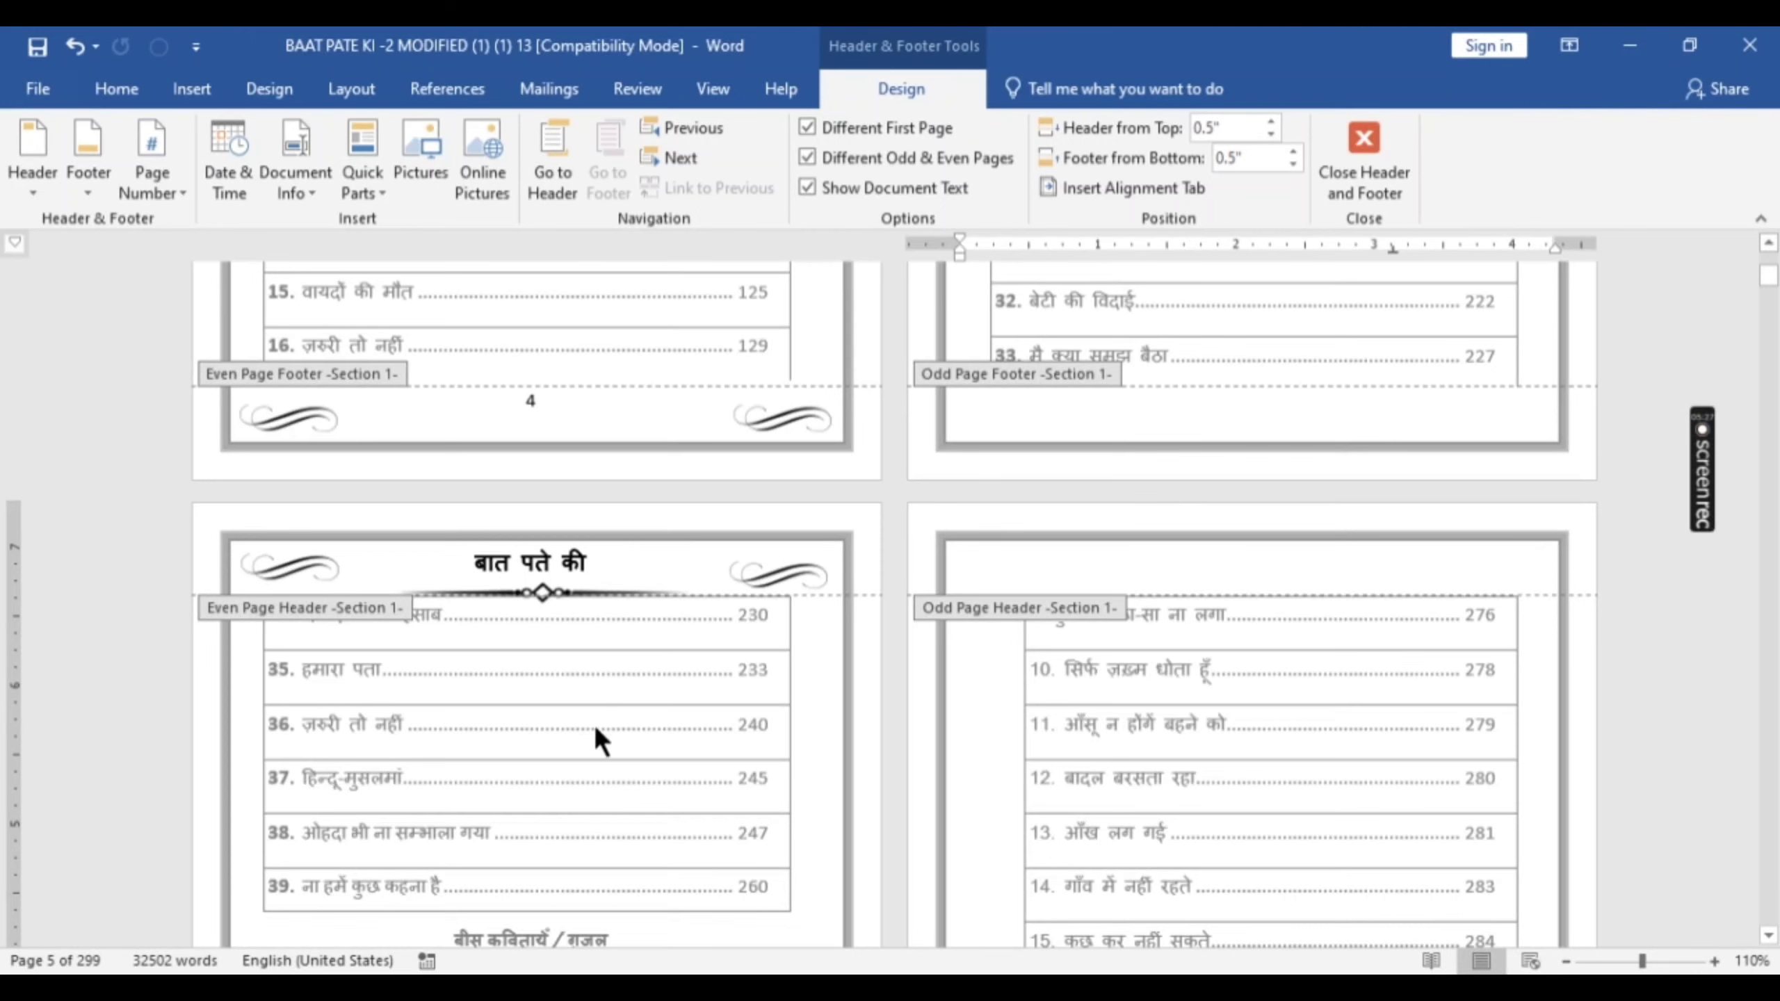
{"action": "scroll", "coordinate": [595, 728], "scroll_direction": "down", "scroll_amount": 3}
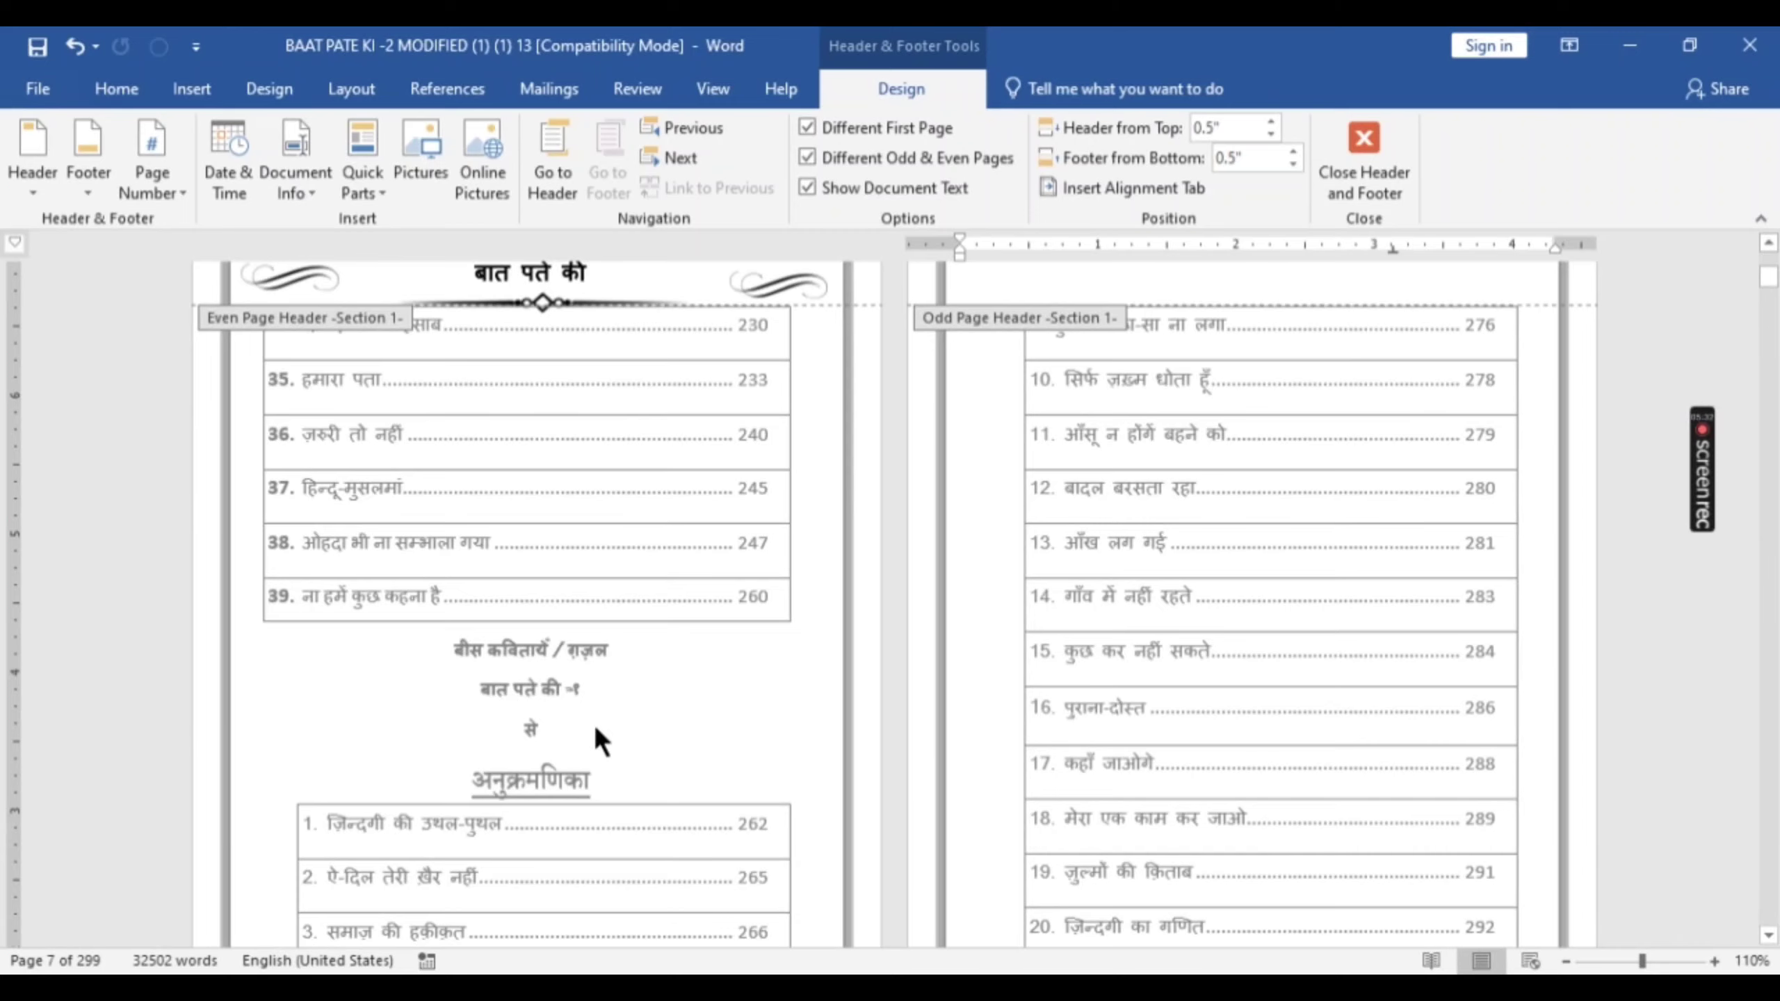
Step: Check the headers and page numbers where Section 2 of the BAAT PATE KI -2 document follows Section 1
{"action": "scroll", "coordinate": [596, 732], "scroll_direction": "down", "scroll_amount": 8}
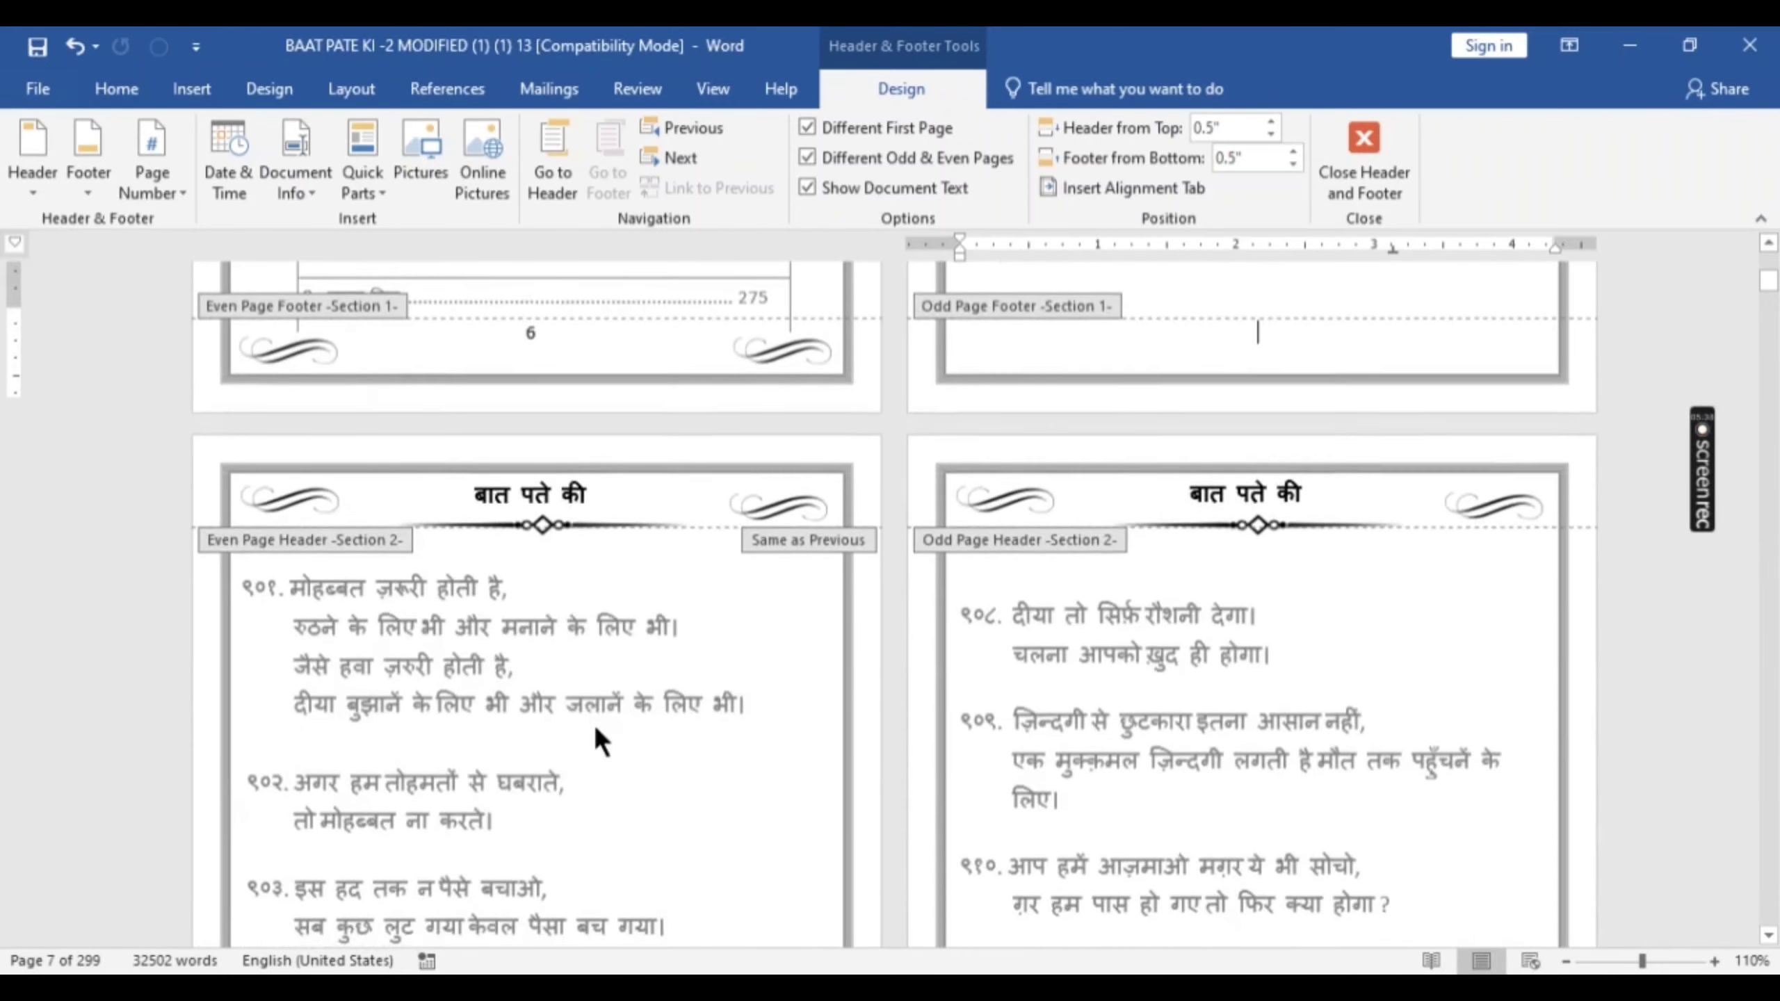
{"action": "scroll", "coordinate": [596, 737], "scroll_direction": "down", "scroll_amount": 7}
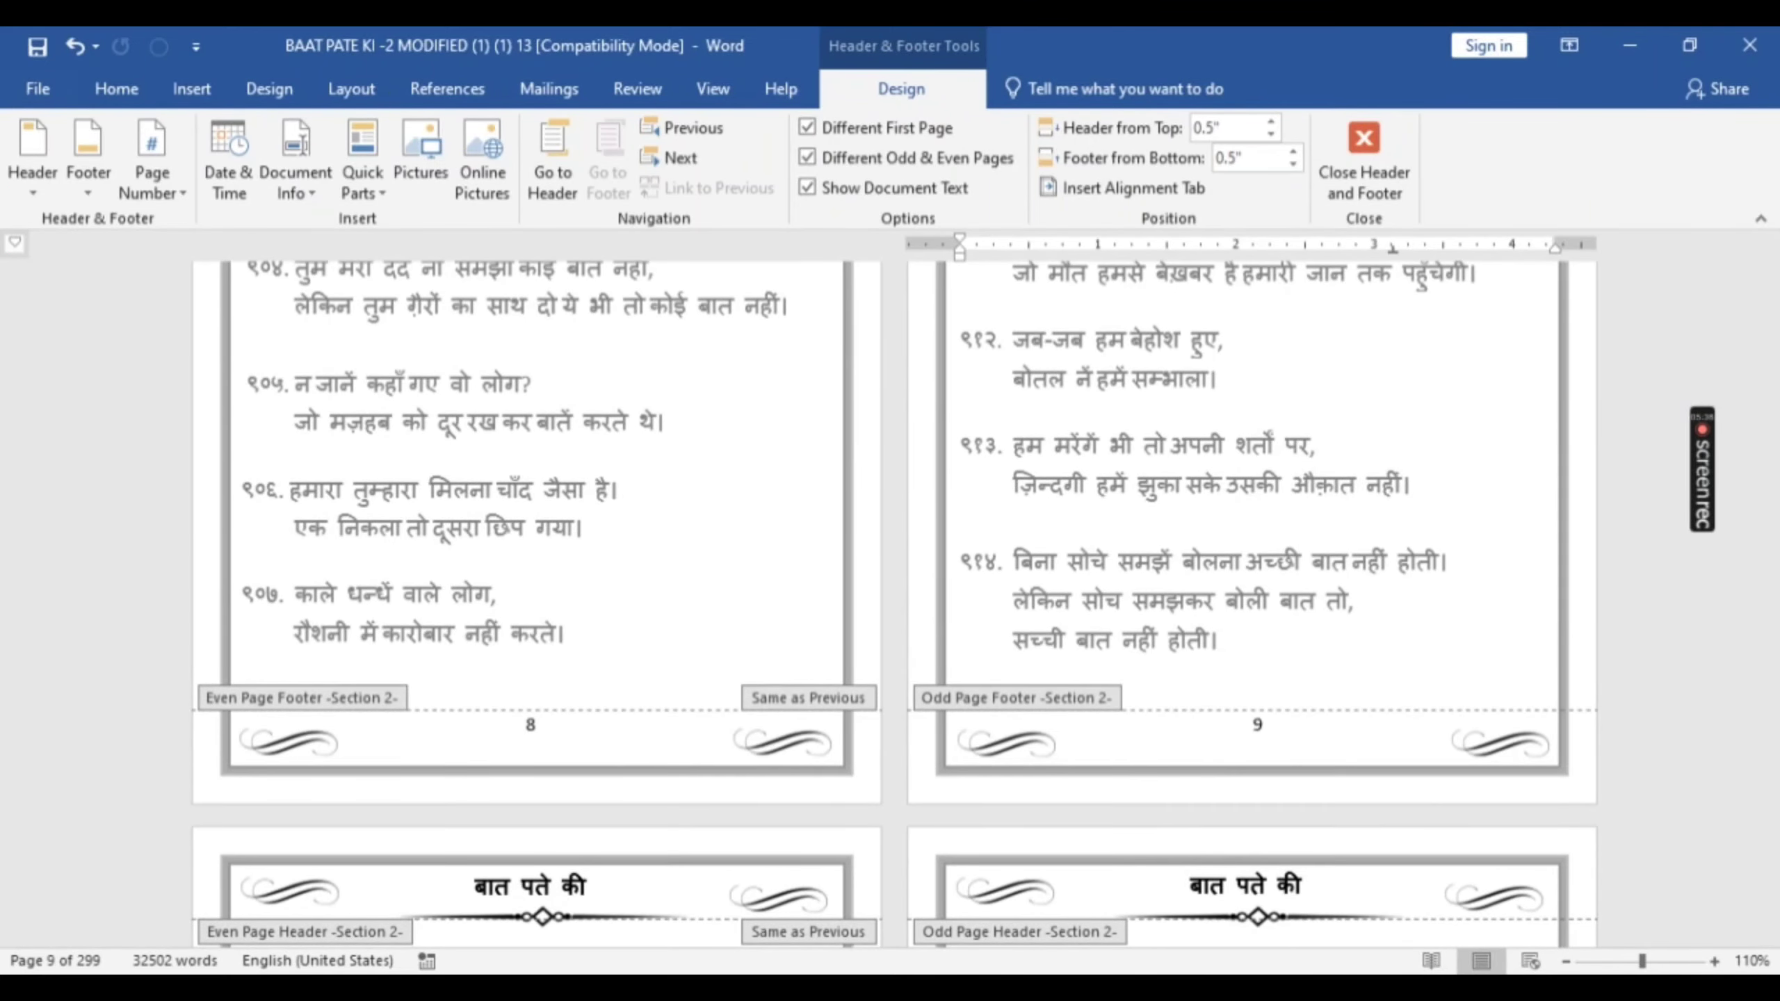
Step: Switch to the Document1 window and return to the start of its first page
{"action": "left_click", "coordinate": [1054, 989]}
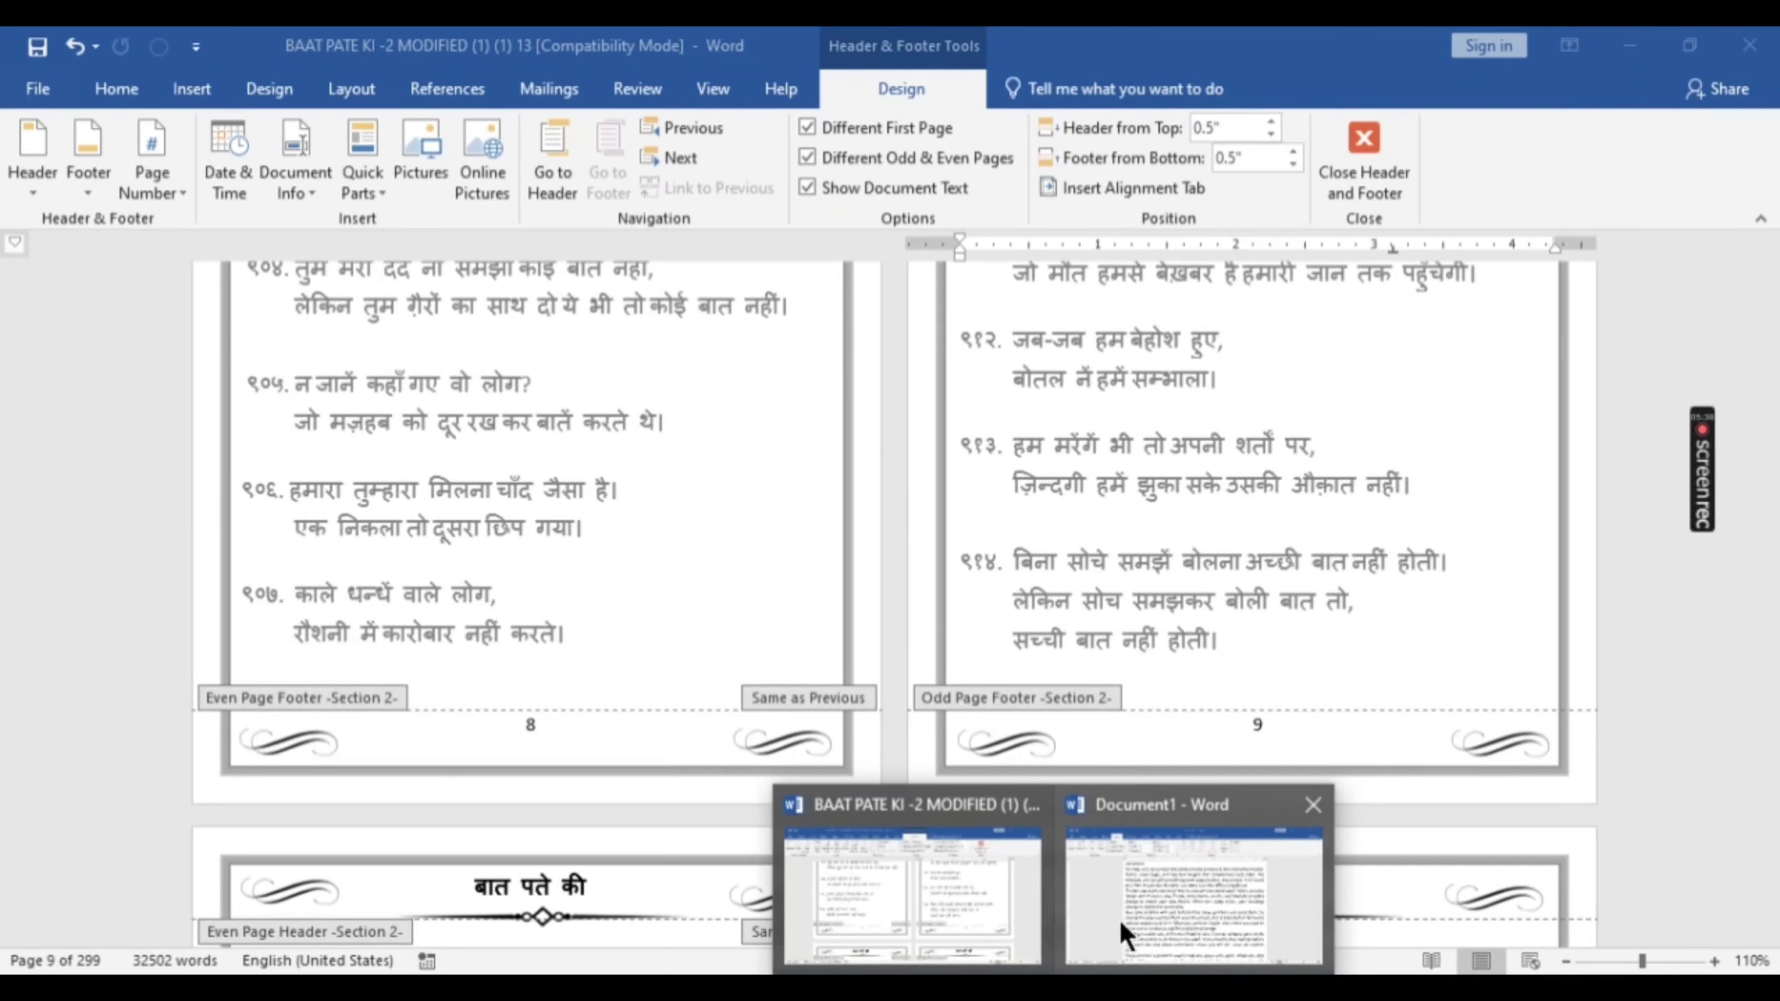
{"action": "left_click", "coordinate": [1179, 890]}
{"action": "scroll", "coordinate": [931, 652], "scroll_direction": "up", "scroll_amount": 3}
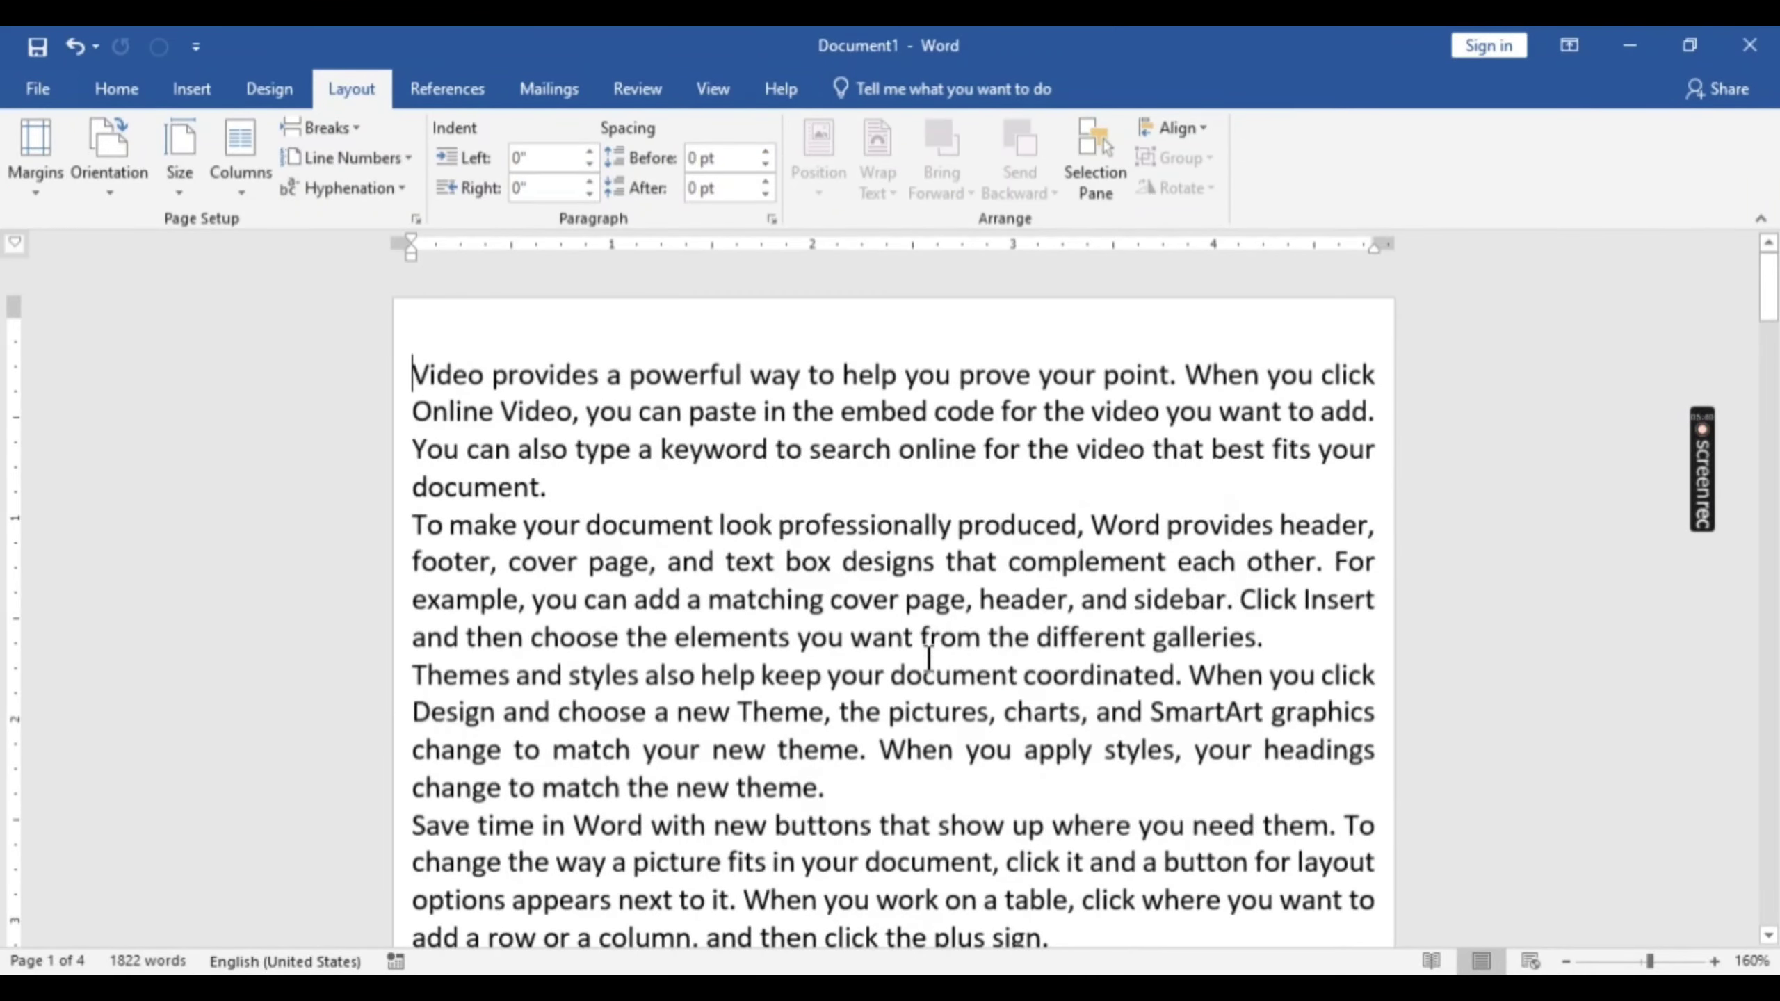
{"action": "scroll", "coordinate": [696, 653], "scroll_direction": "down", "scroll_amount": 1}
{"action": "scroll", "coordinate": [695, 653], "scroll_direction": "up", "scroll_amount": 1}
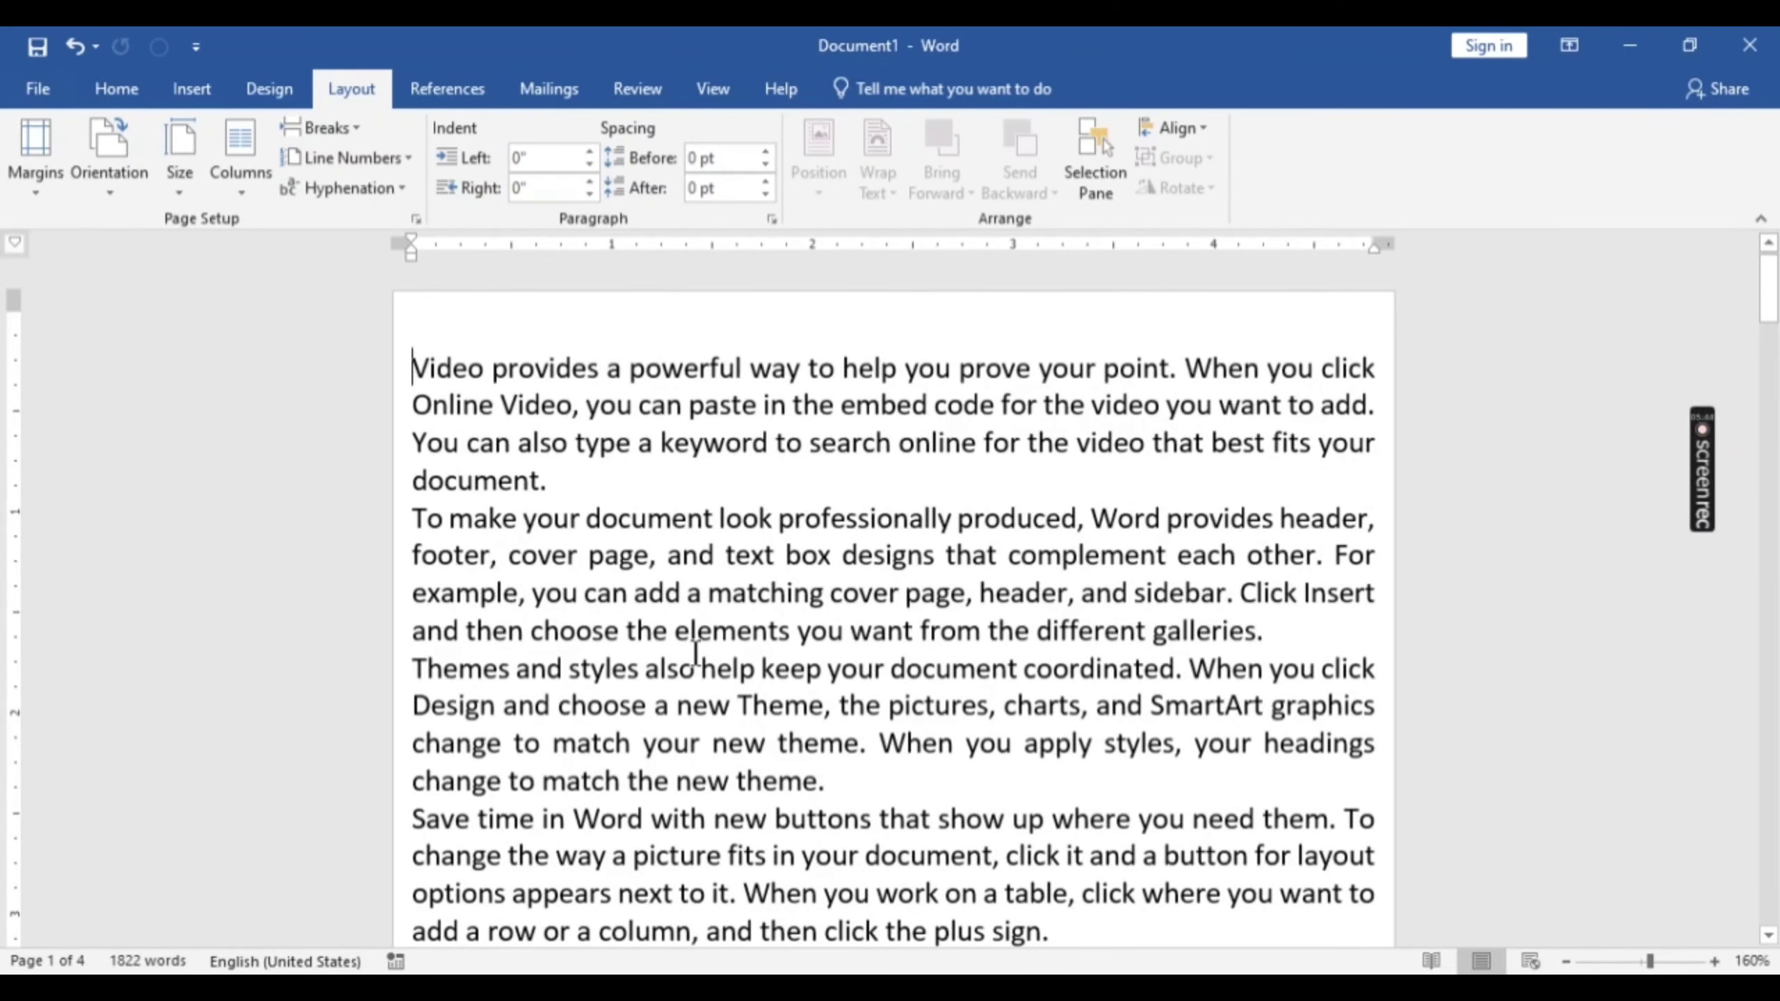
{"action": "scroll", "coordinate": [695, 654], "scroll_direction": "down", "scroll_amount": 4}
{"action": "scroll", "coordinate": [695, 653], "scroll_direction": "up", "scroll_amount": 4}
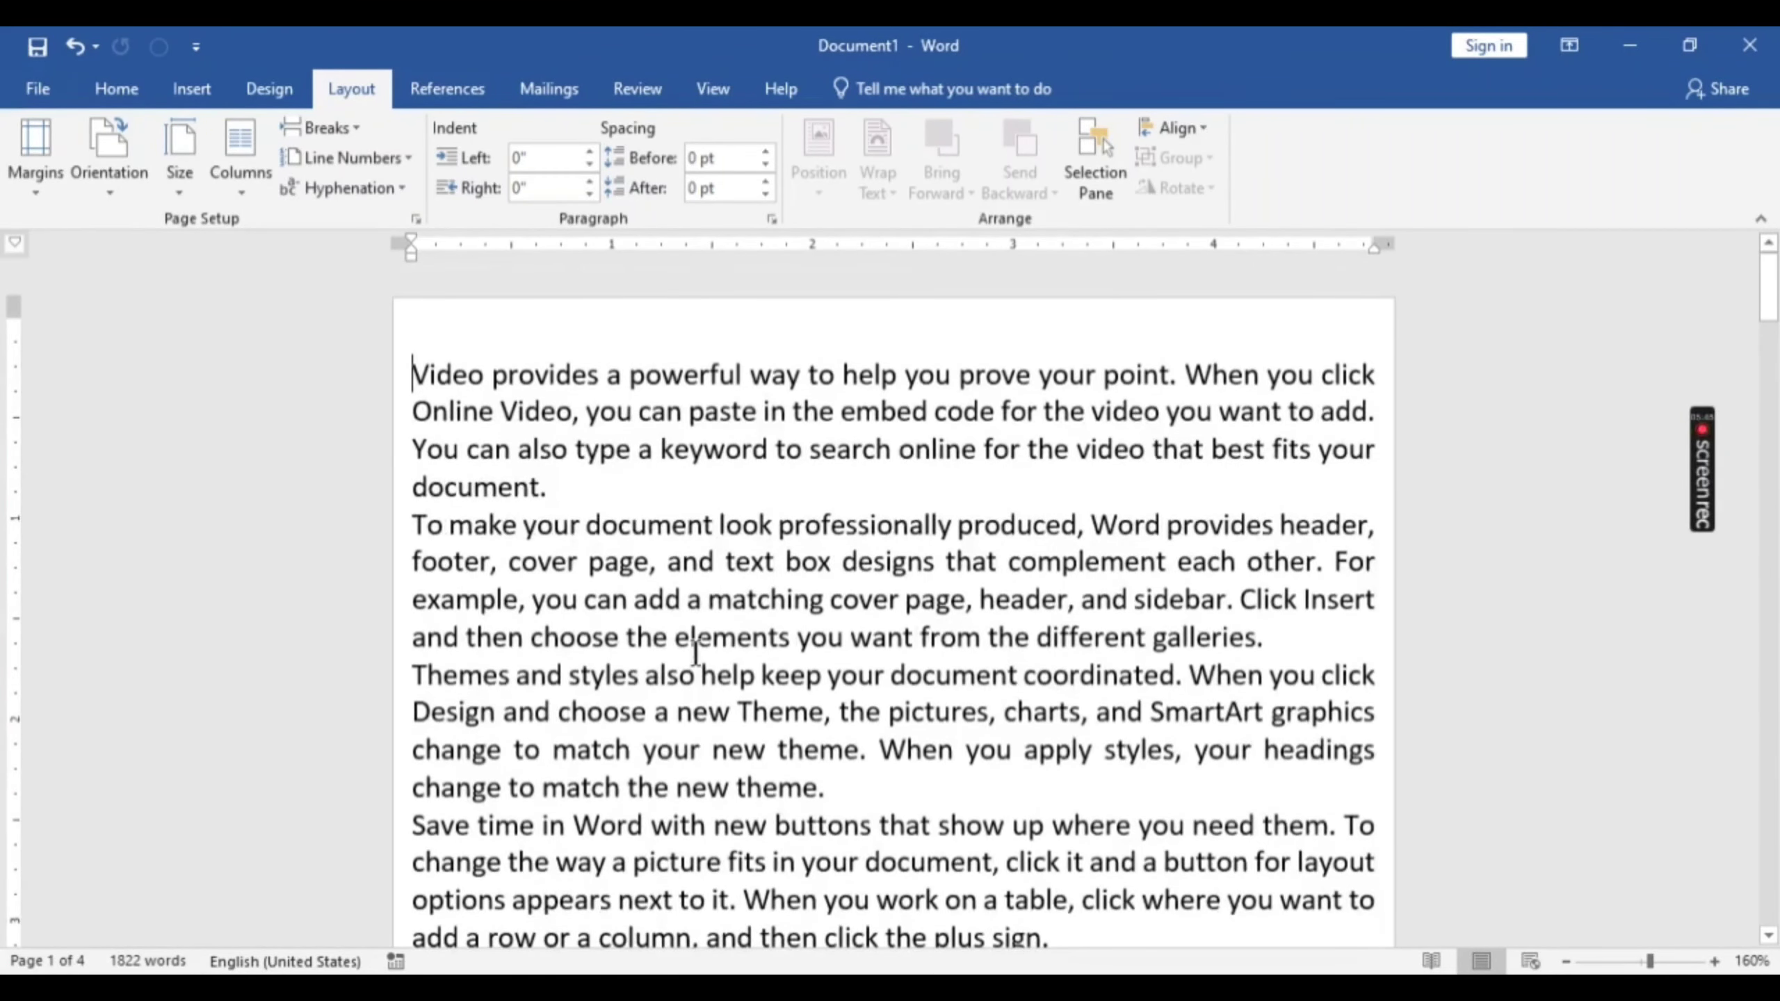
Step: Open the first page's header and insert a centred Plain Number 2 page number at the top of the page
{"action": "double_click", "coordinate": [801, 335]}
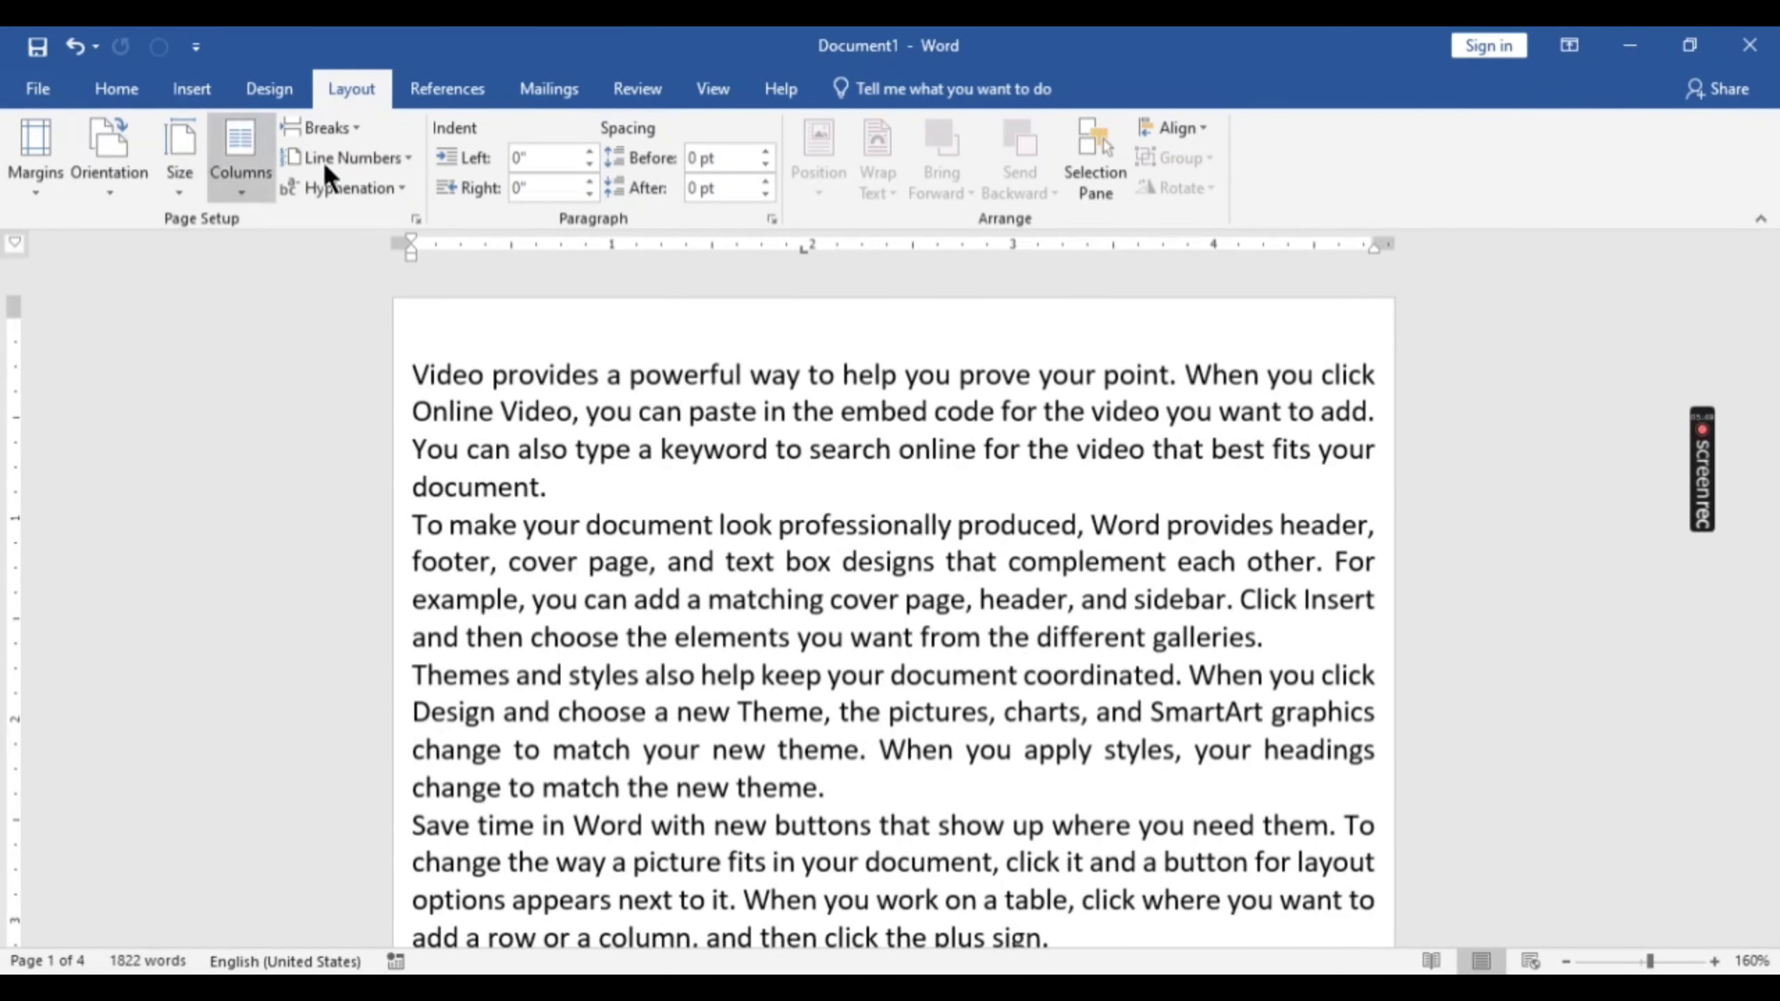
{"action": "key", "text": "ctrl+z"}
{"action": "double_click", "coordinate": [893, 311]}
{"action": "left_click", "coordinate": [152, 172]}
{"action": "mouse_move", "coordinate": [280, 221]}
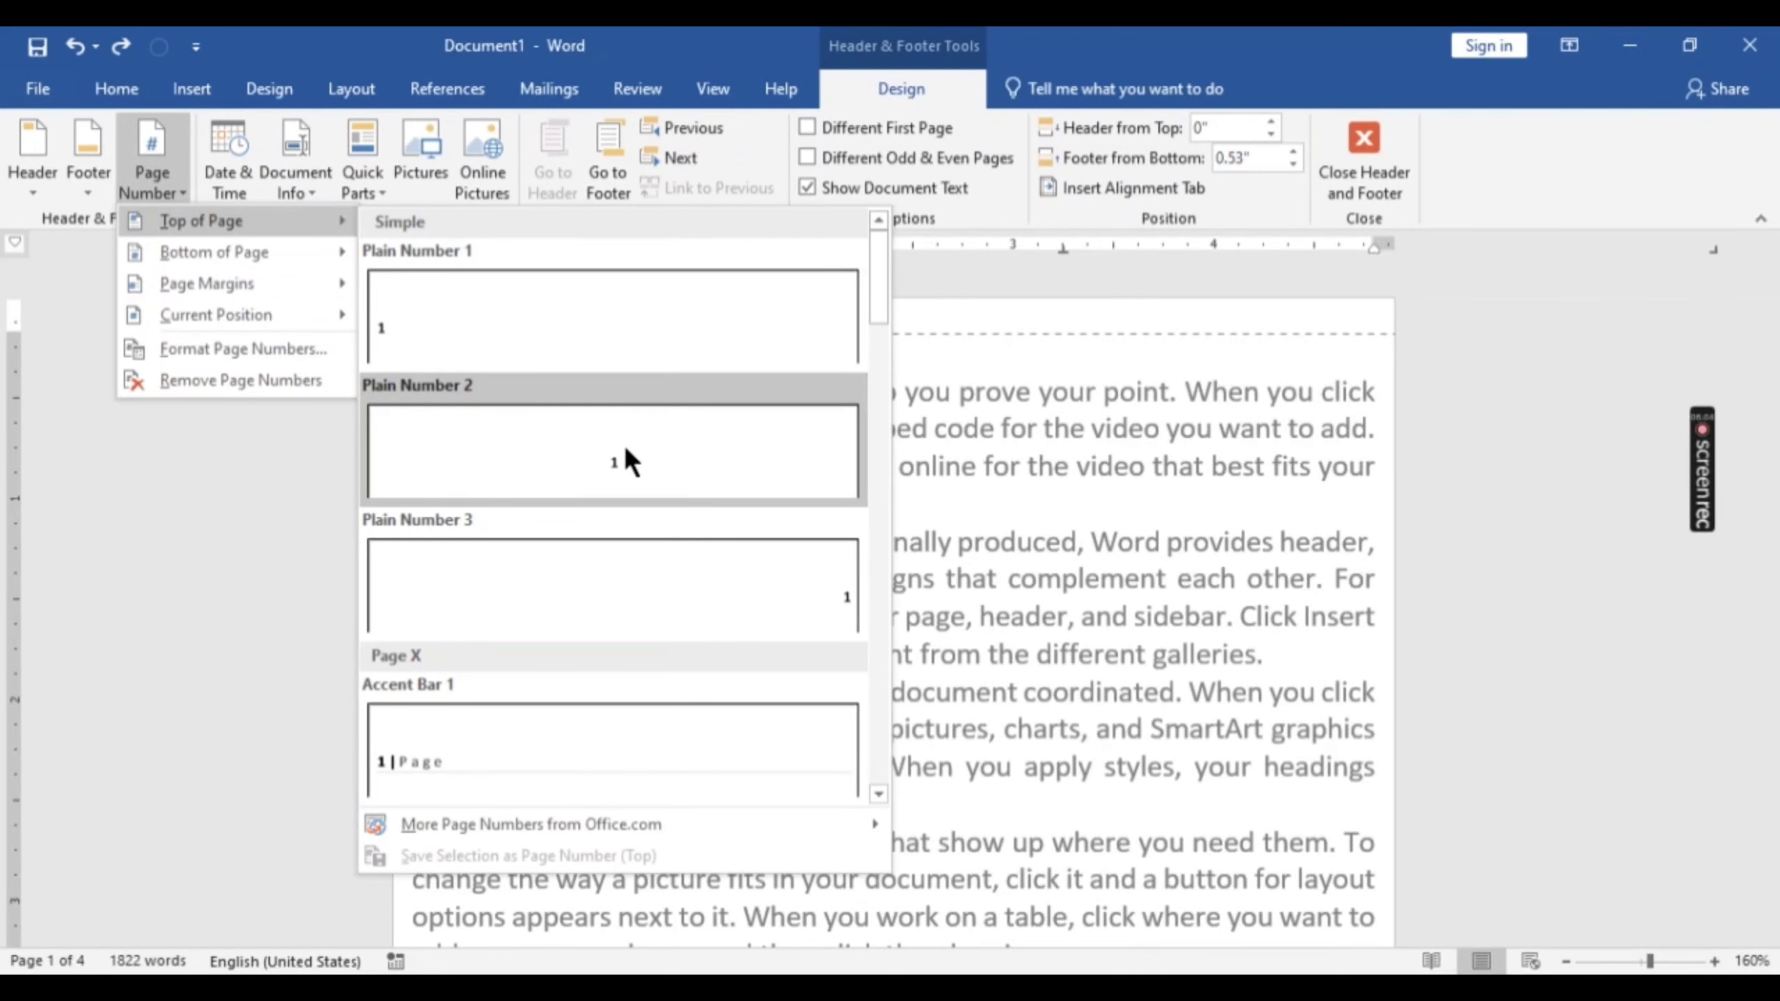
{"action": "left_click", "coordinate": [623, 445]}
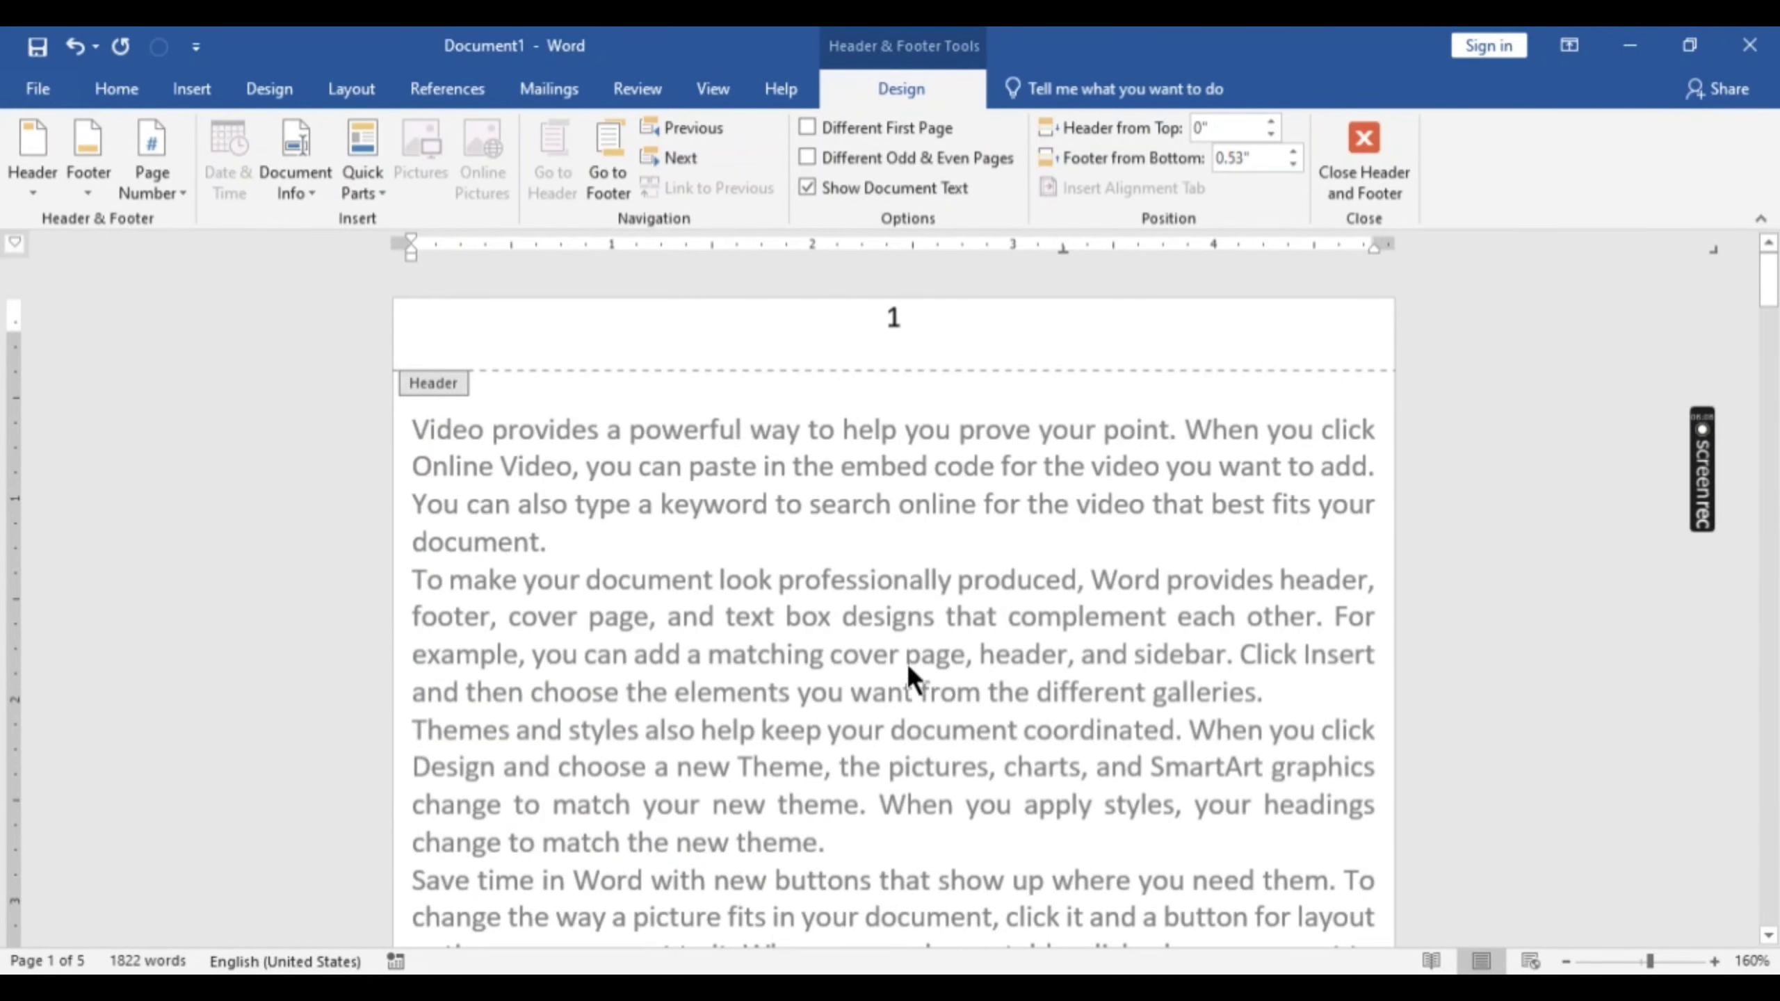
Step: Examine the headers and footers of the pages in Document1 to see how the page number repeats
{"action": "scroll", "coordinate": [928, 667], "scroll_direction": "down", "scroll_amount": 15}
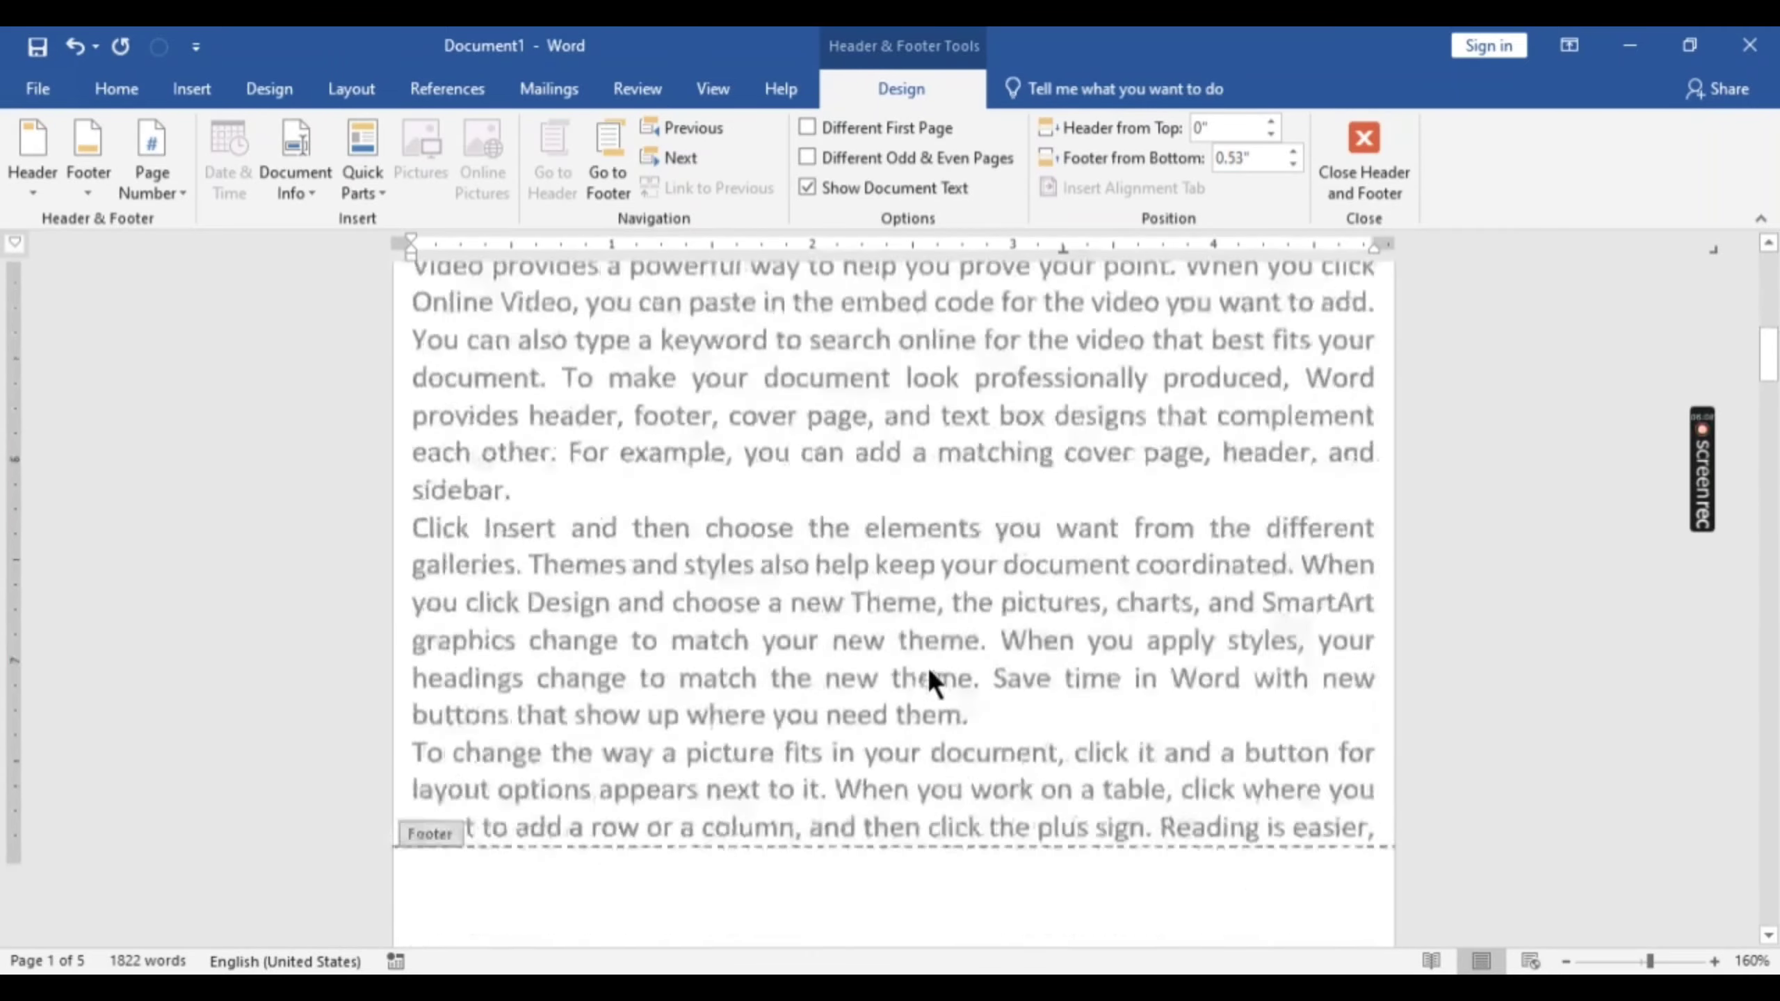
{"action": "scroll", "coordinate": [928, 668], "scroll_direction": "down", "scroll_amount": 15}
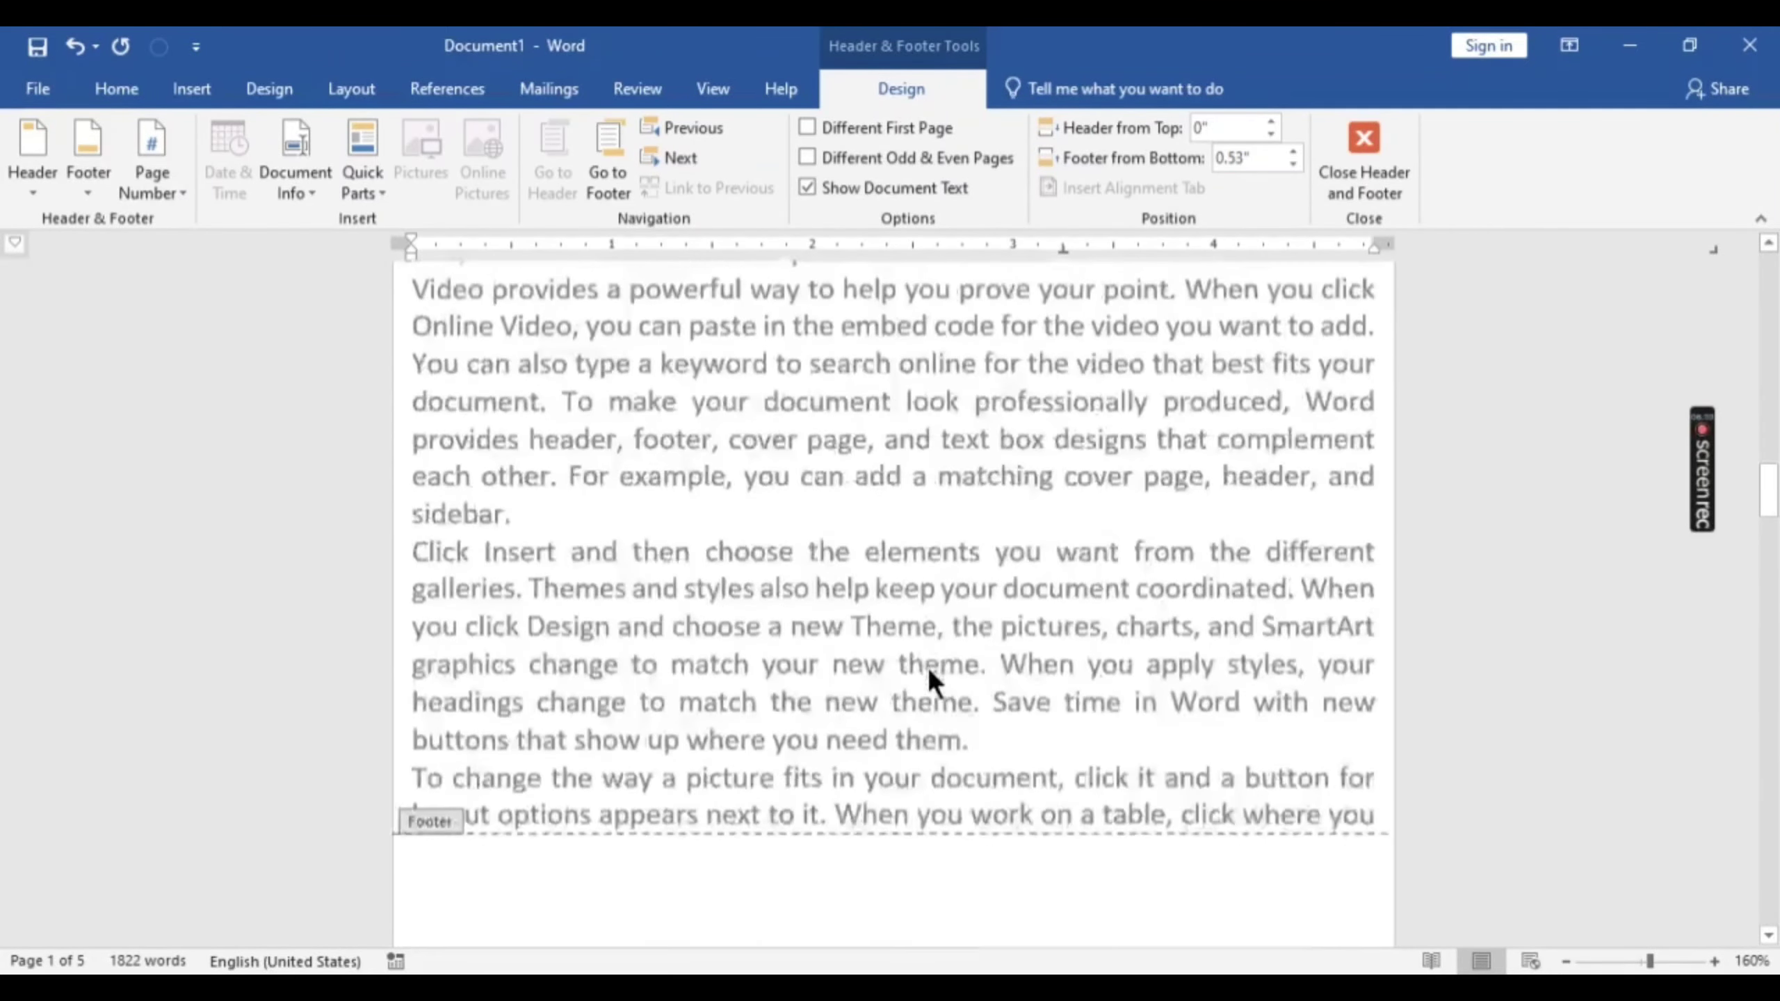
{"action": "scroll", "coordinate": [927, 666], "scroll_direction": "down", "scroll_amount": 15}
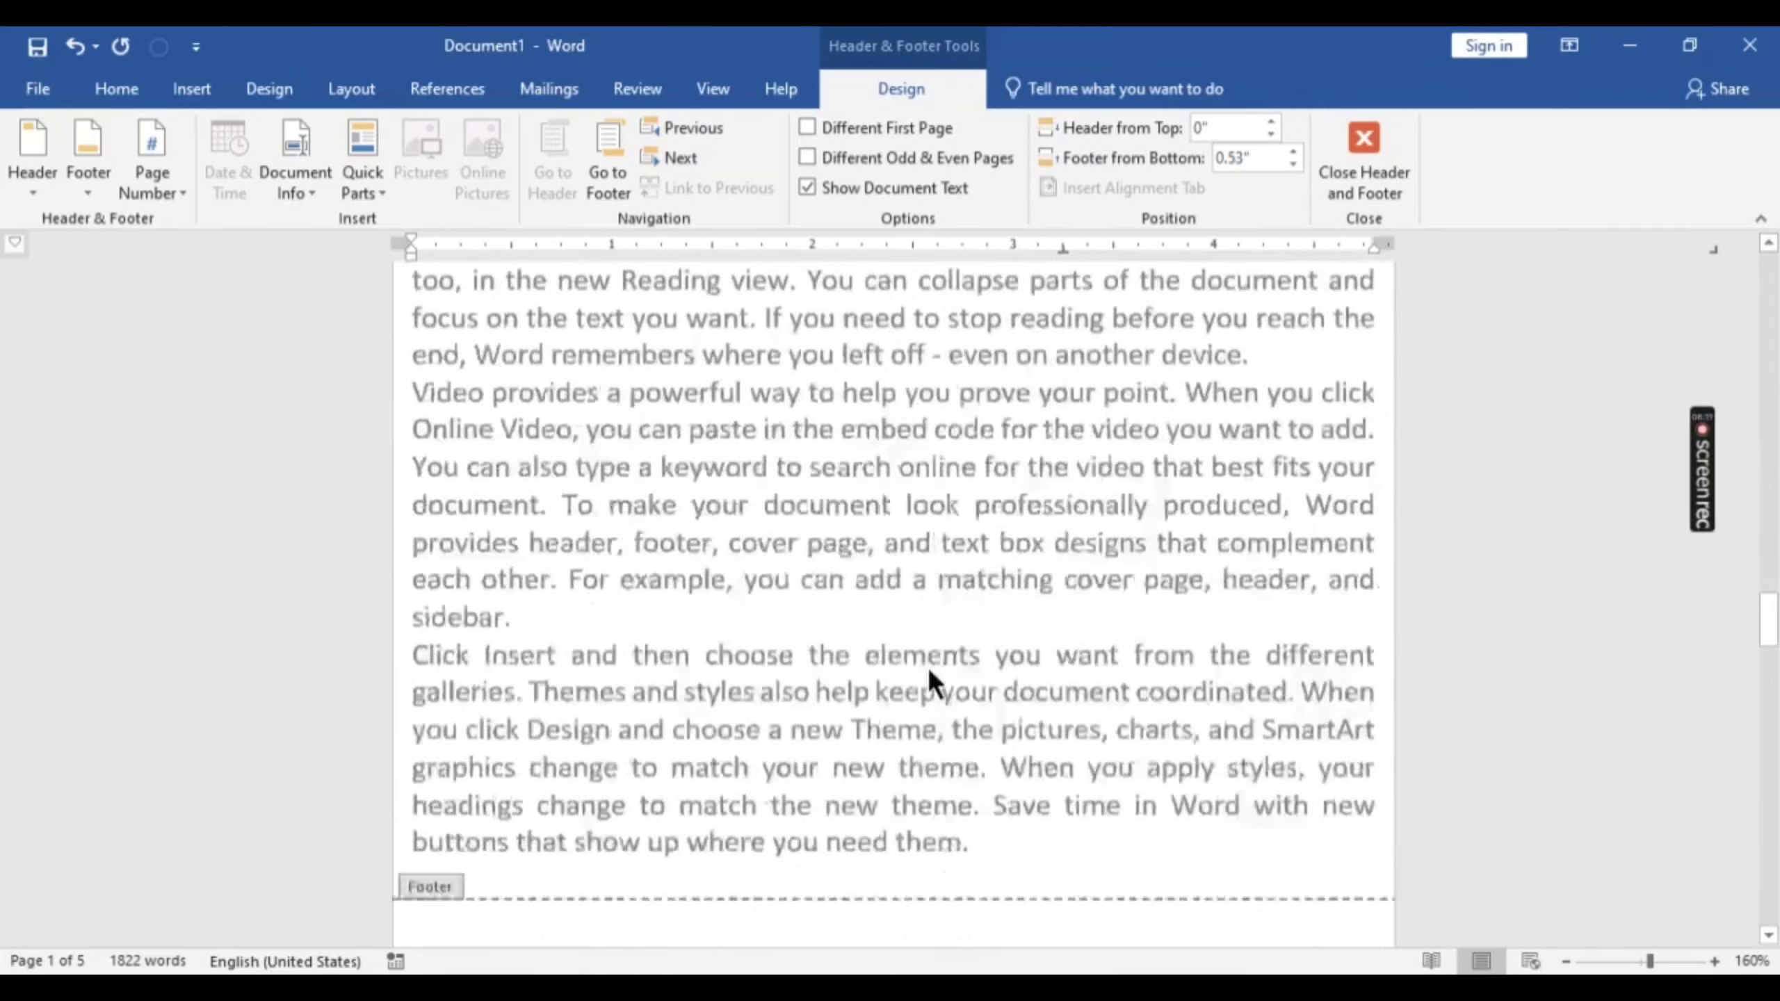
{"action": "scroll", "coordinate": [927, 667], "scroll_direction": "down", "scroll_amount": 3}
{"action": "scroll", "coordinate": [927, 667], "scroll_direction": "up", "scroll_amount": 1}
{"action": "scroll", "coordinate": [927, 667], "scroll_direction": "down", "scroll_amount": 5}
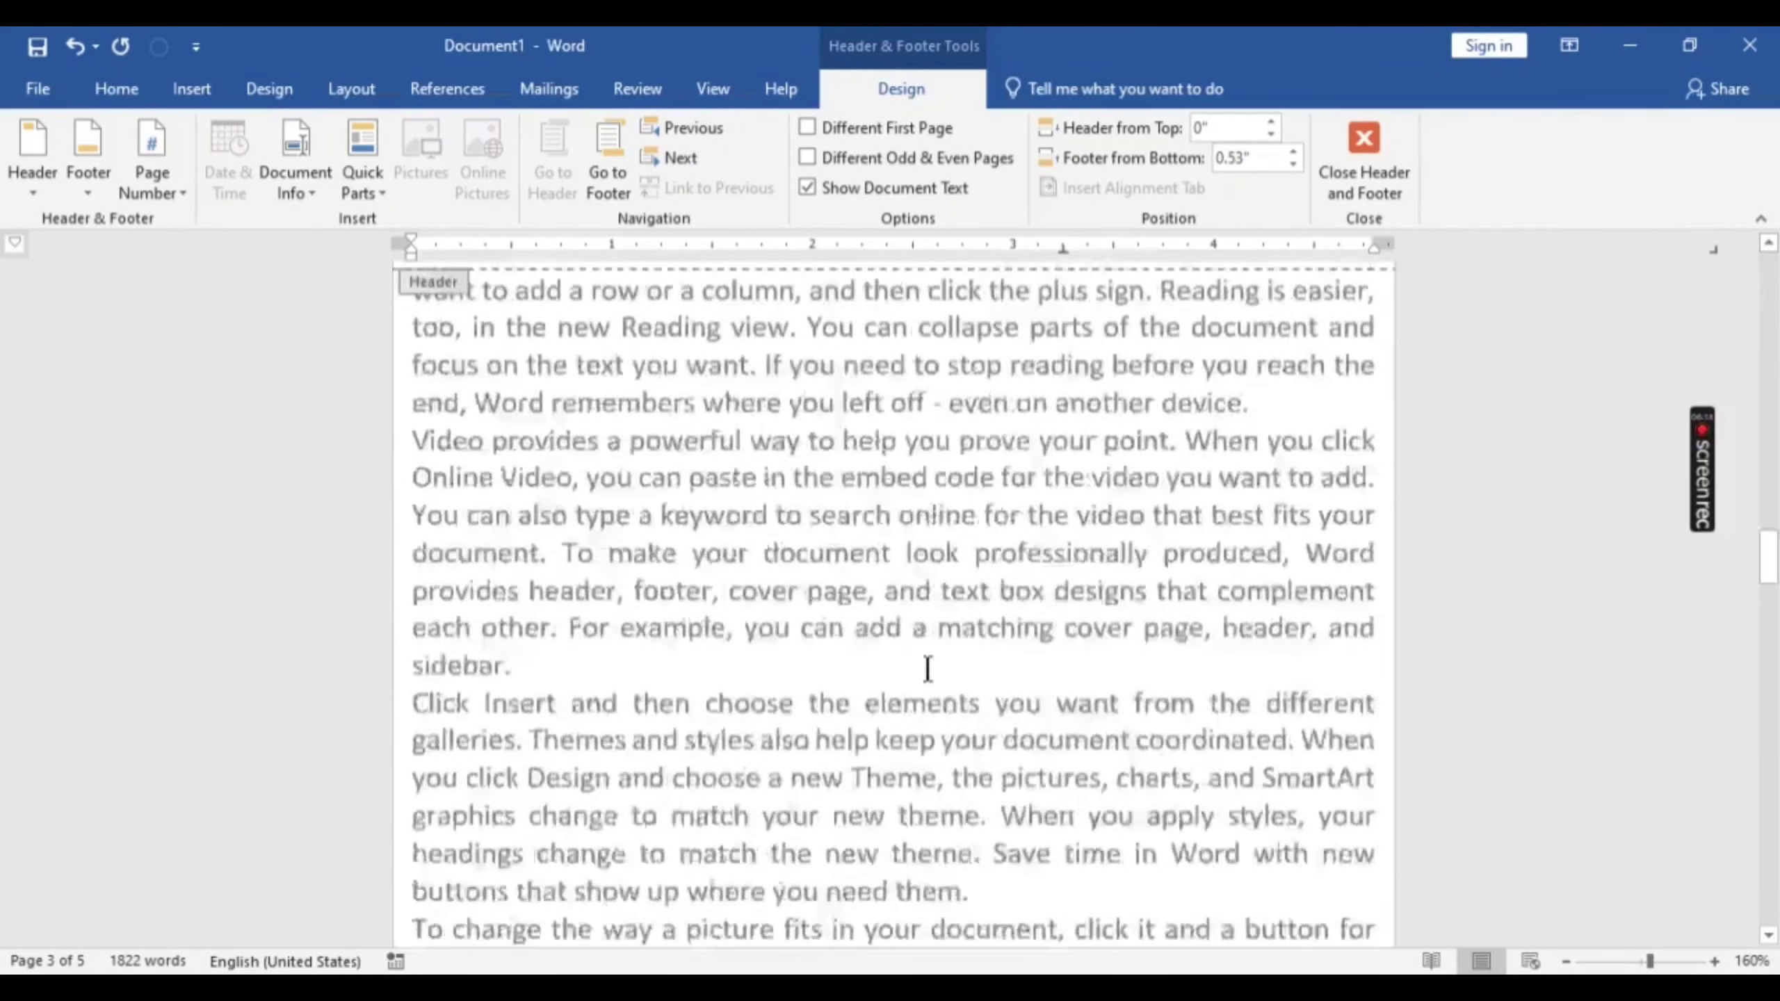
{"action": "scroll", "coordinate": [927, 666], "scroll_direction": "down", "scroll_amount": 3}
{"action": "scroll", "coordinate": [927, 667], "scroll_direction": "up", "scroll_amount": 6}
{"action": "scroll", "coordinate": [927, 667], "scroll_direction": "down", "scroll_amount": 6}
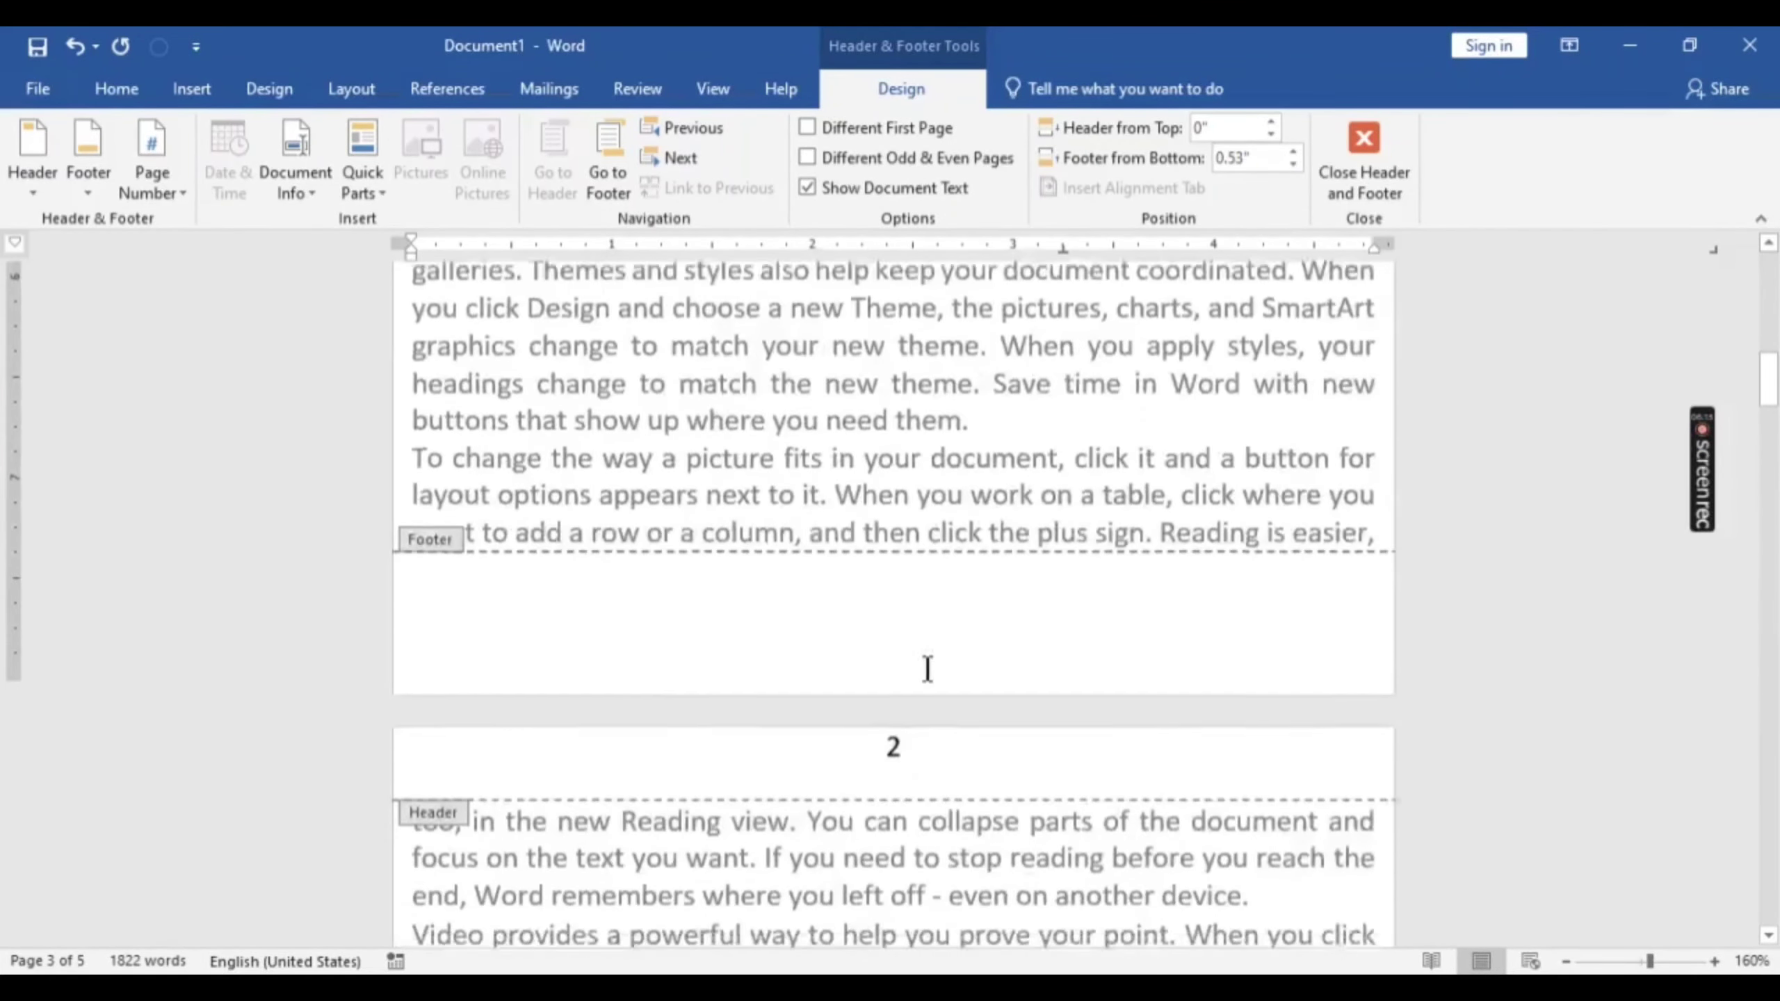
{"action": "scroll", "coordinate": [927, 666], "scroll_direction": "up", "scroll_amount": 10}
{"action": "scroll", "coordinate": [927, 667], "scroll_direction": "up", "scroll_amount": 15}
{"action": "scroll", "coordinate": [927, 667], "scroll_direction": "down", "scroll_amount": 1}
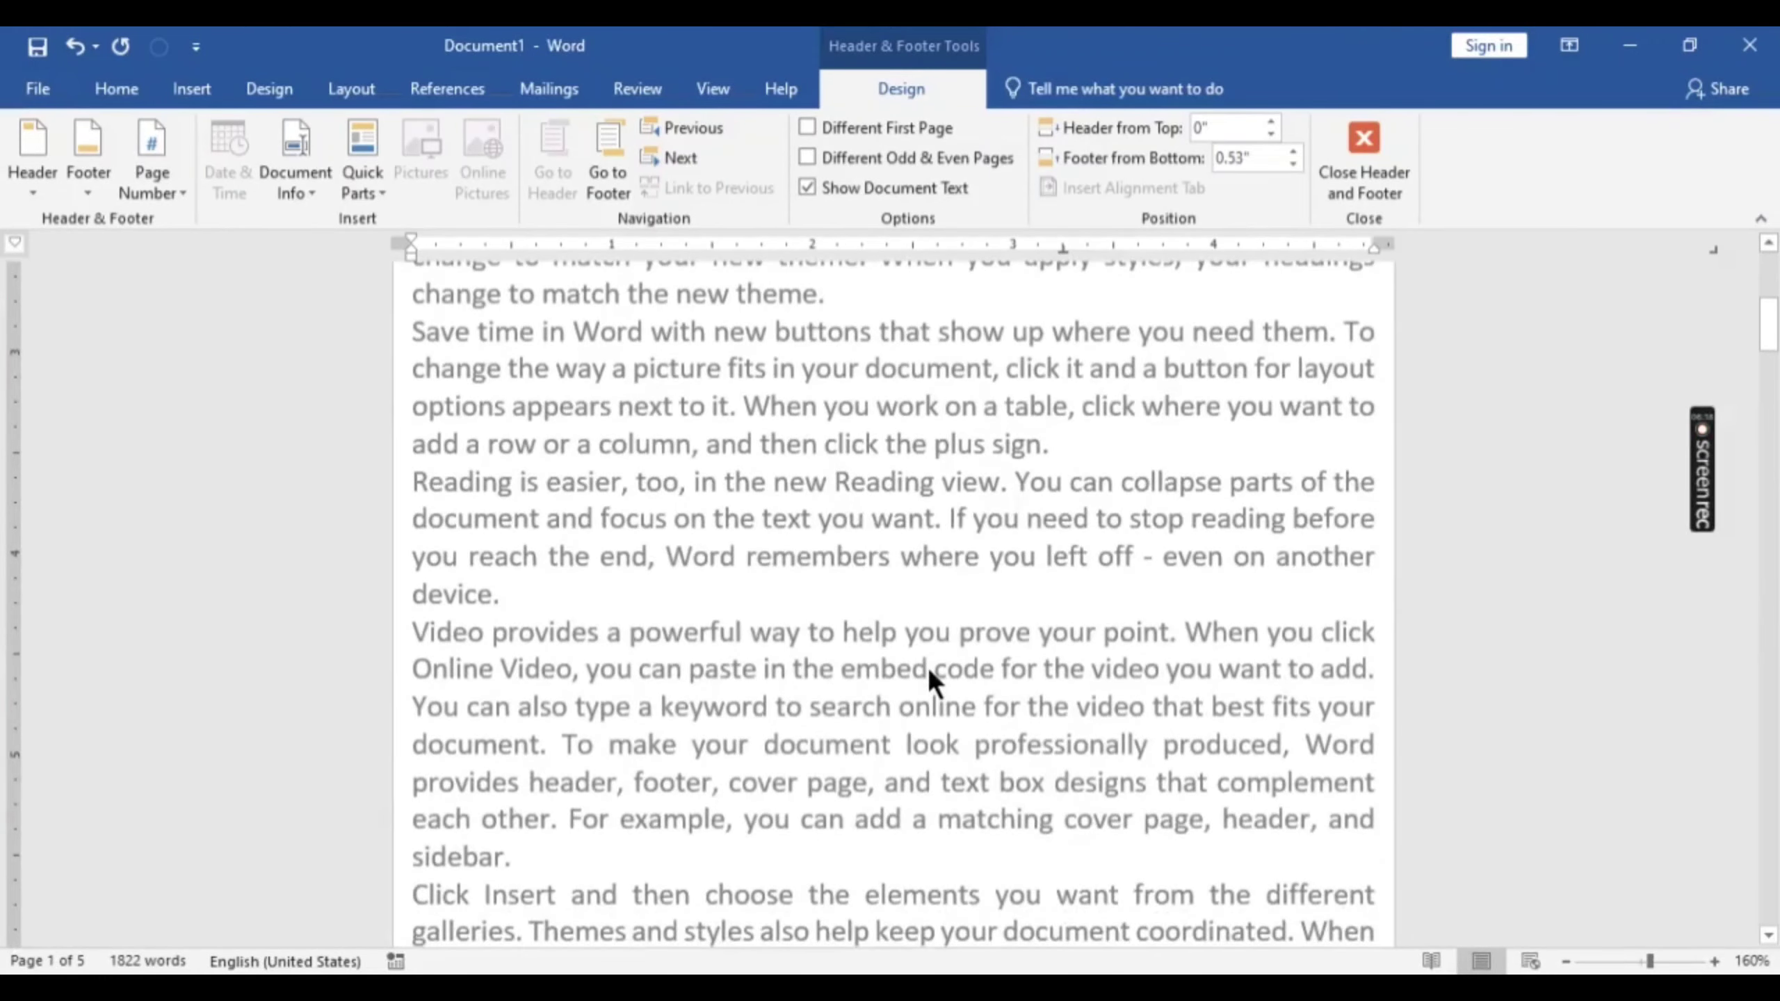
{"action": "scroll", "coordinate": [927, 667], "scroll_direction": "up", "scroll_amount": 2}
{"action": "scroll", "coordinate": [928, 669], "scroll_direction": "down", "scroll_amount": 5}
{"action": "scroll", "coordinate": [928, 669], "scroll_direction": "down", "scroll_amount": 3}
{"action": "scroll", "coordinate": [928, 669], "scroll_direction": "up", "scroll_amount": 4}
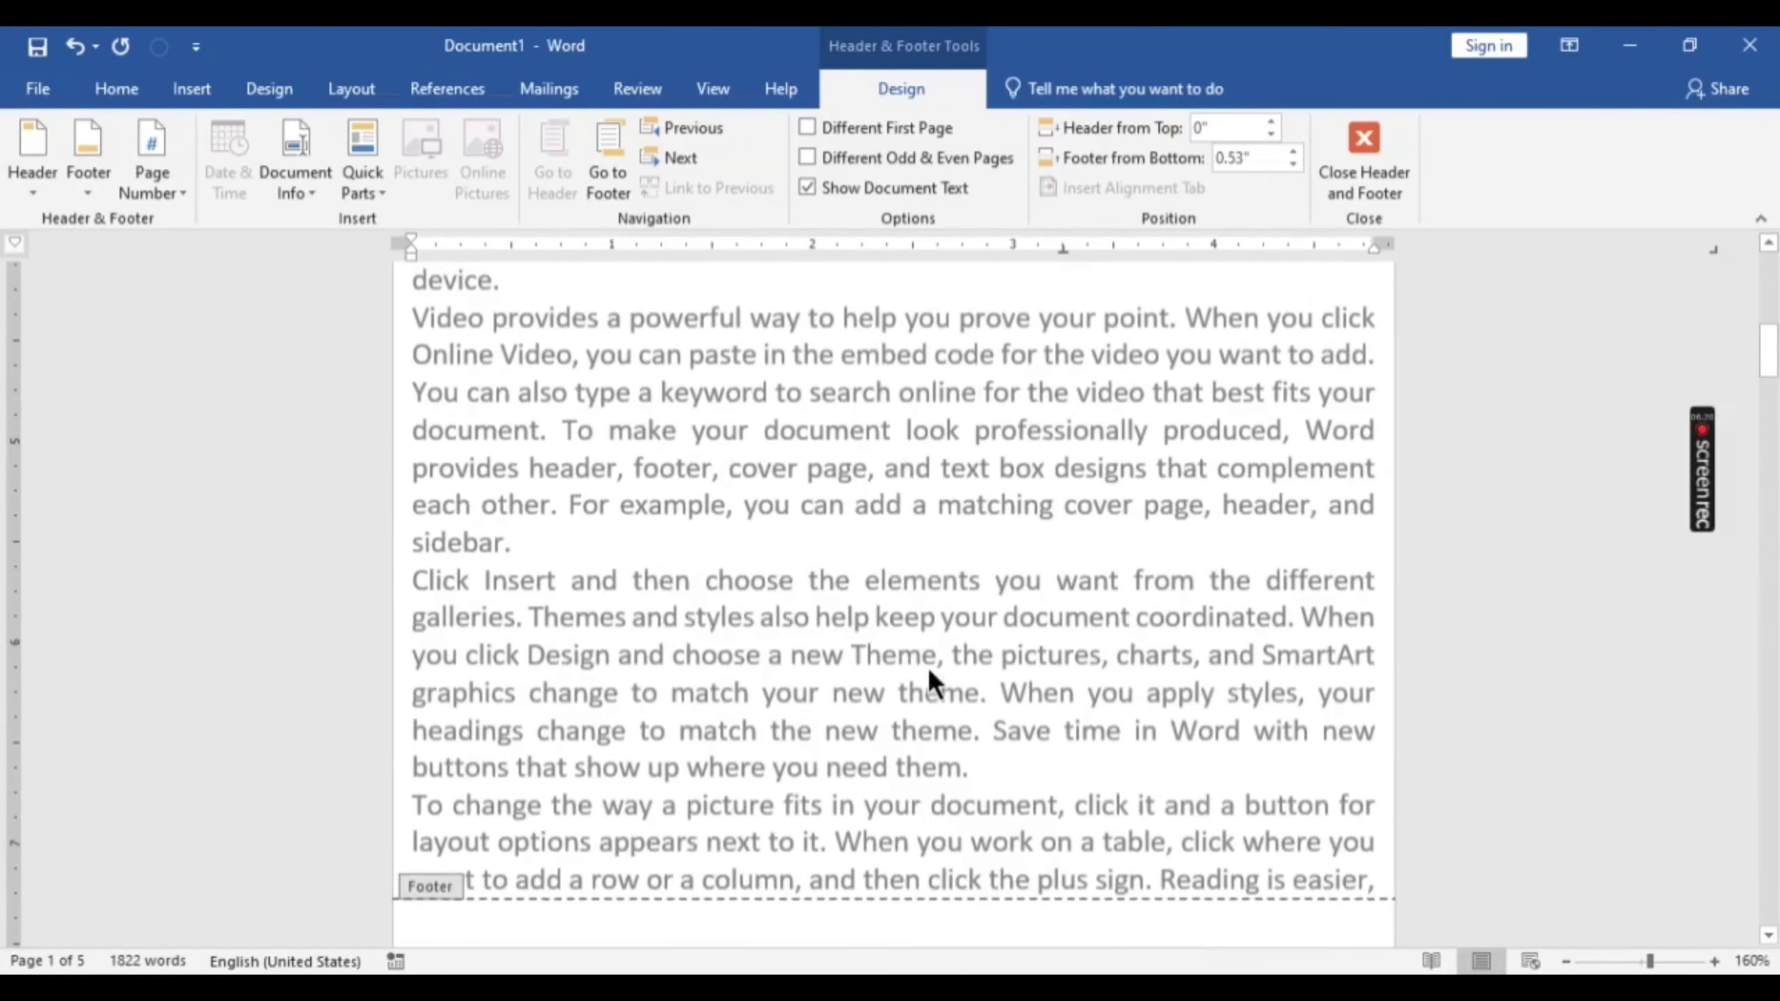
Step: Turn on Different Odd & Even Pages for the headers and check the even page header on page 2
{"action": "left_click", "coordinate": [807, 157]}
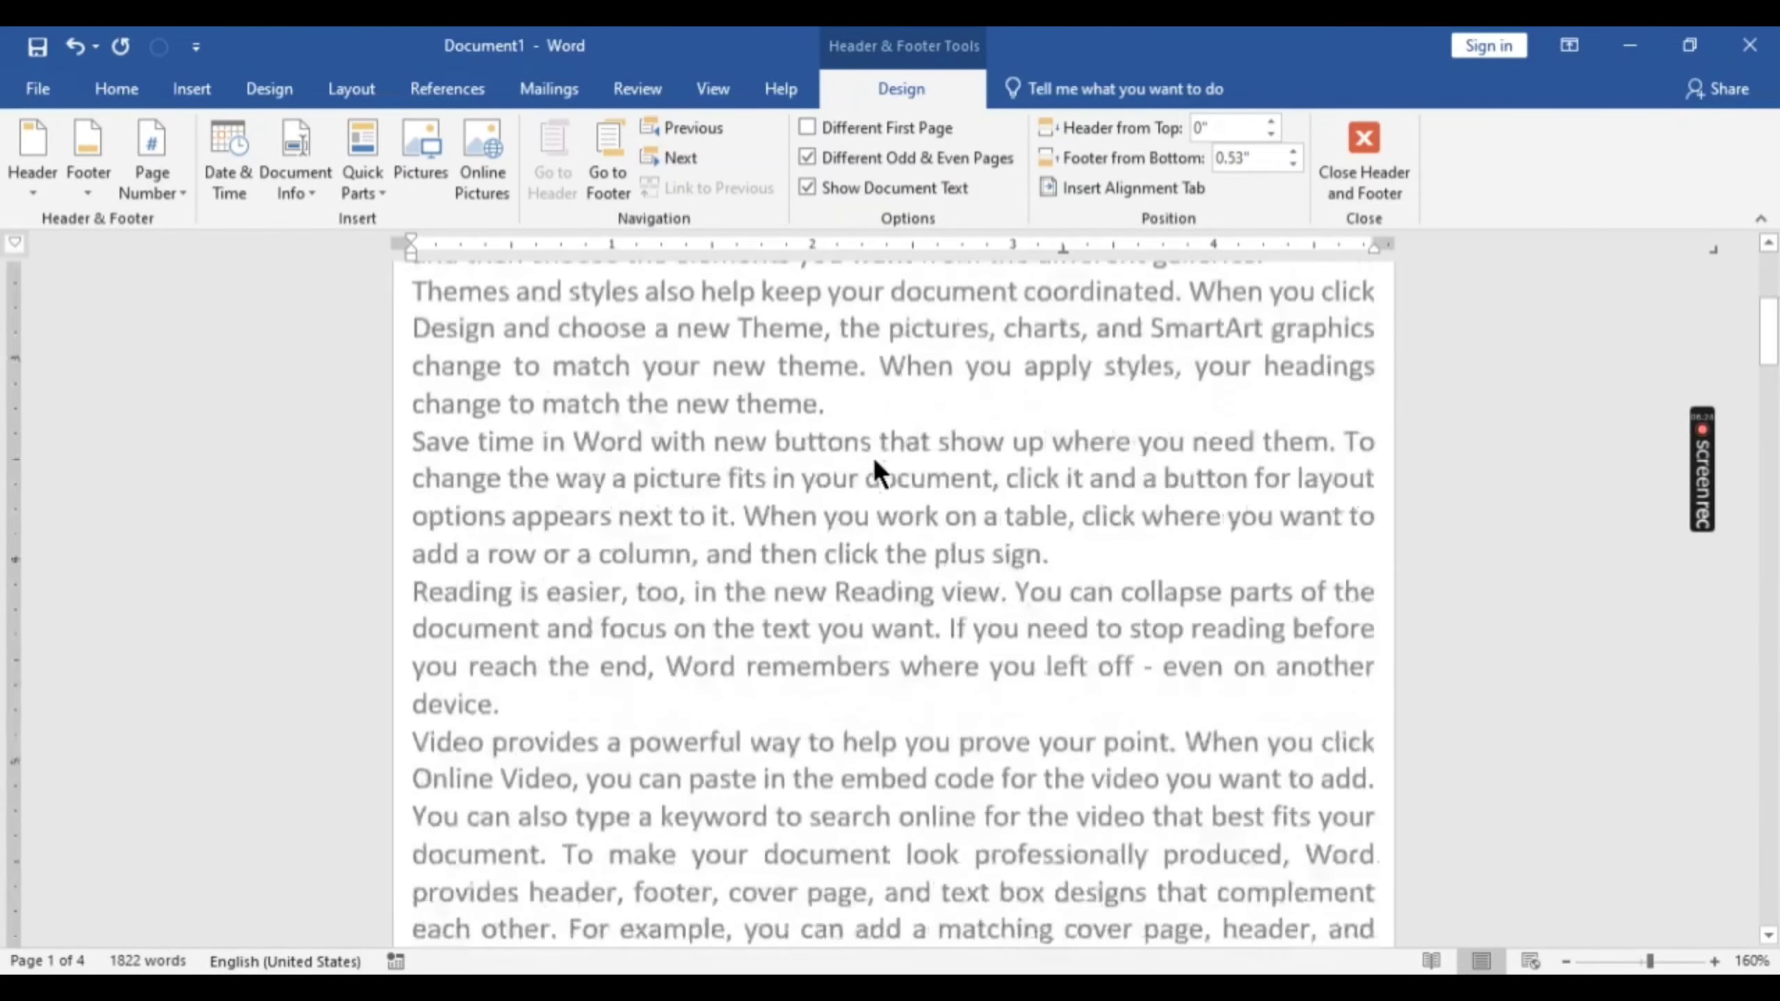
{"action": "scroll", "coordinate": [873, 456], "scroll_direction": "down", "scroll_amount": 10}
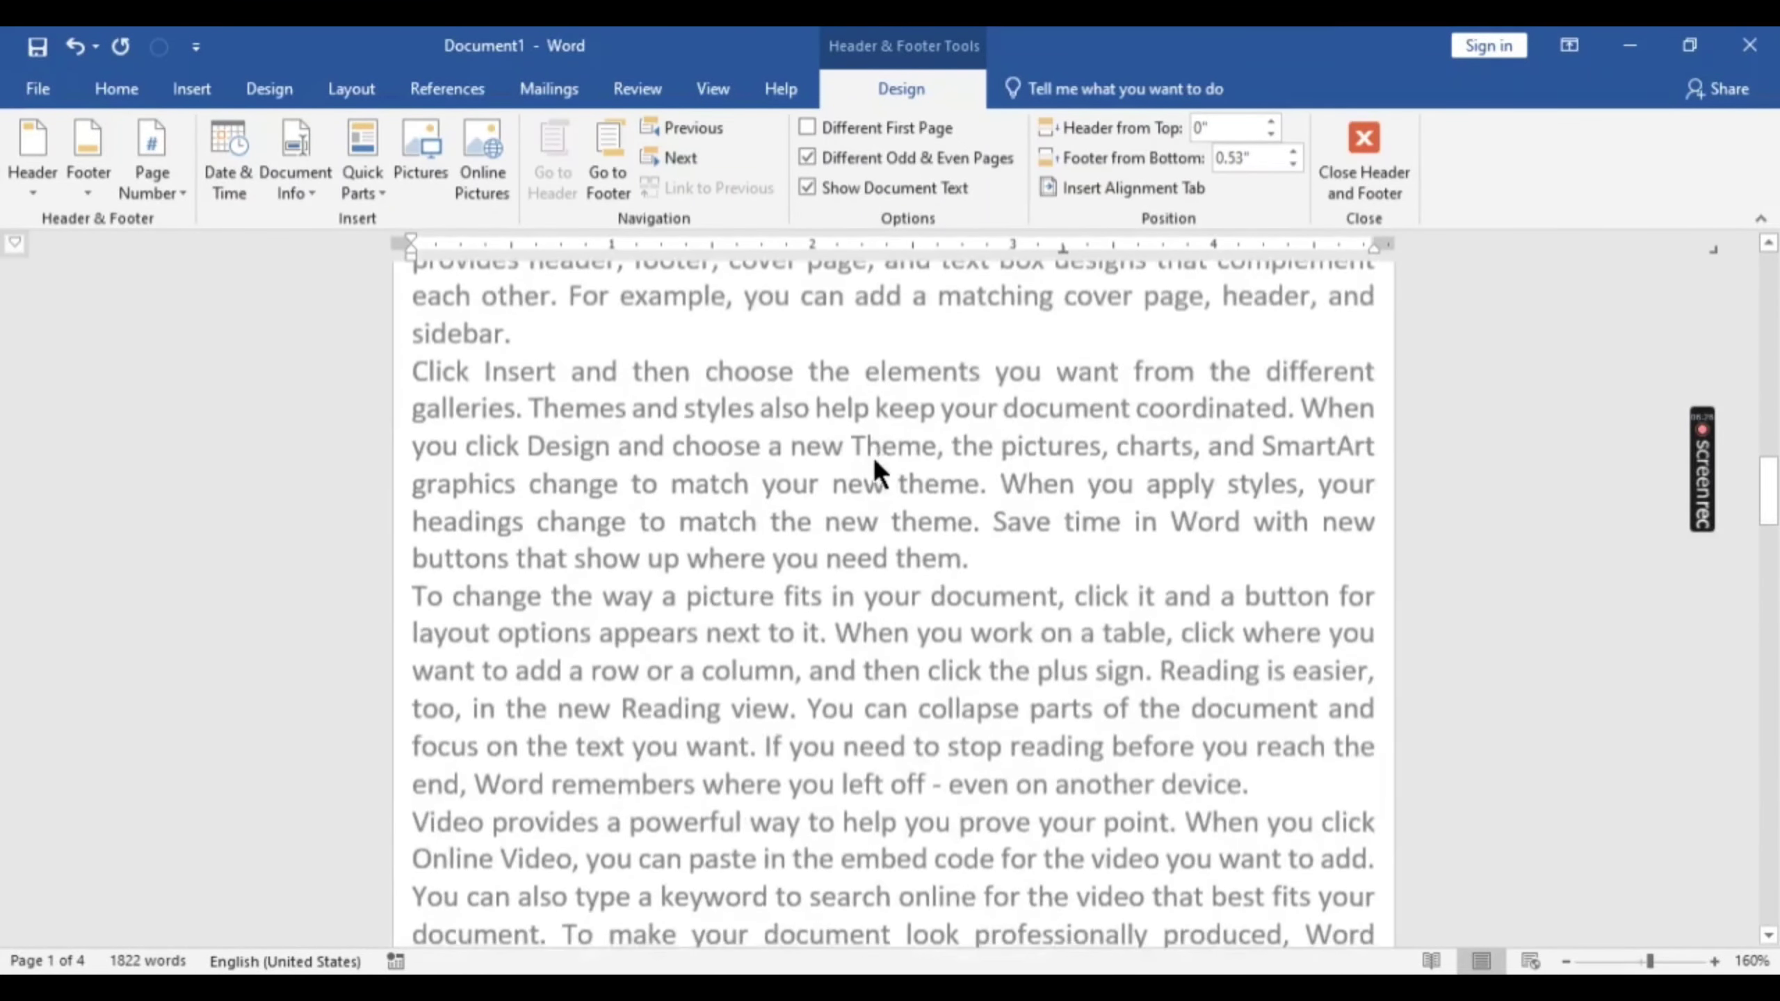
{"action": "scroll", "coordinate": [873, 456], "scroll_direction": "up", "scroll_amount": 5}
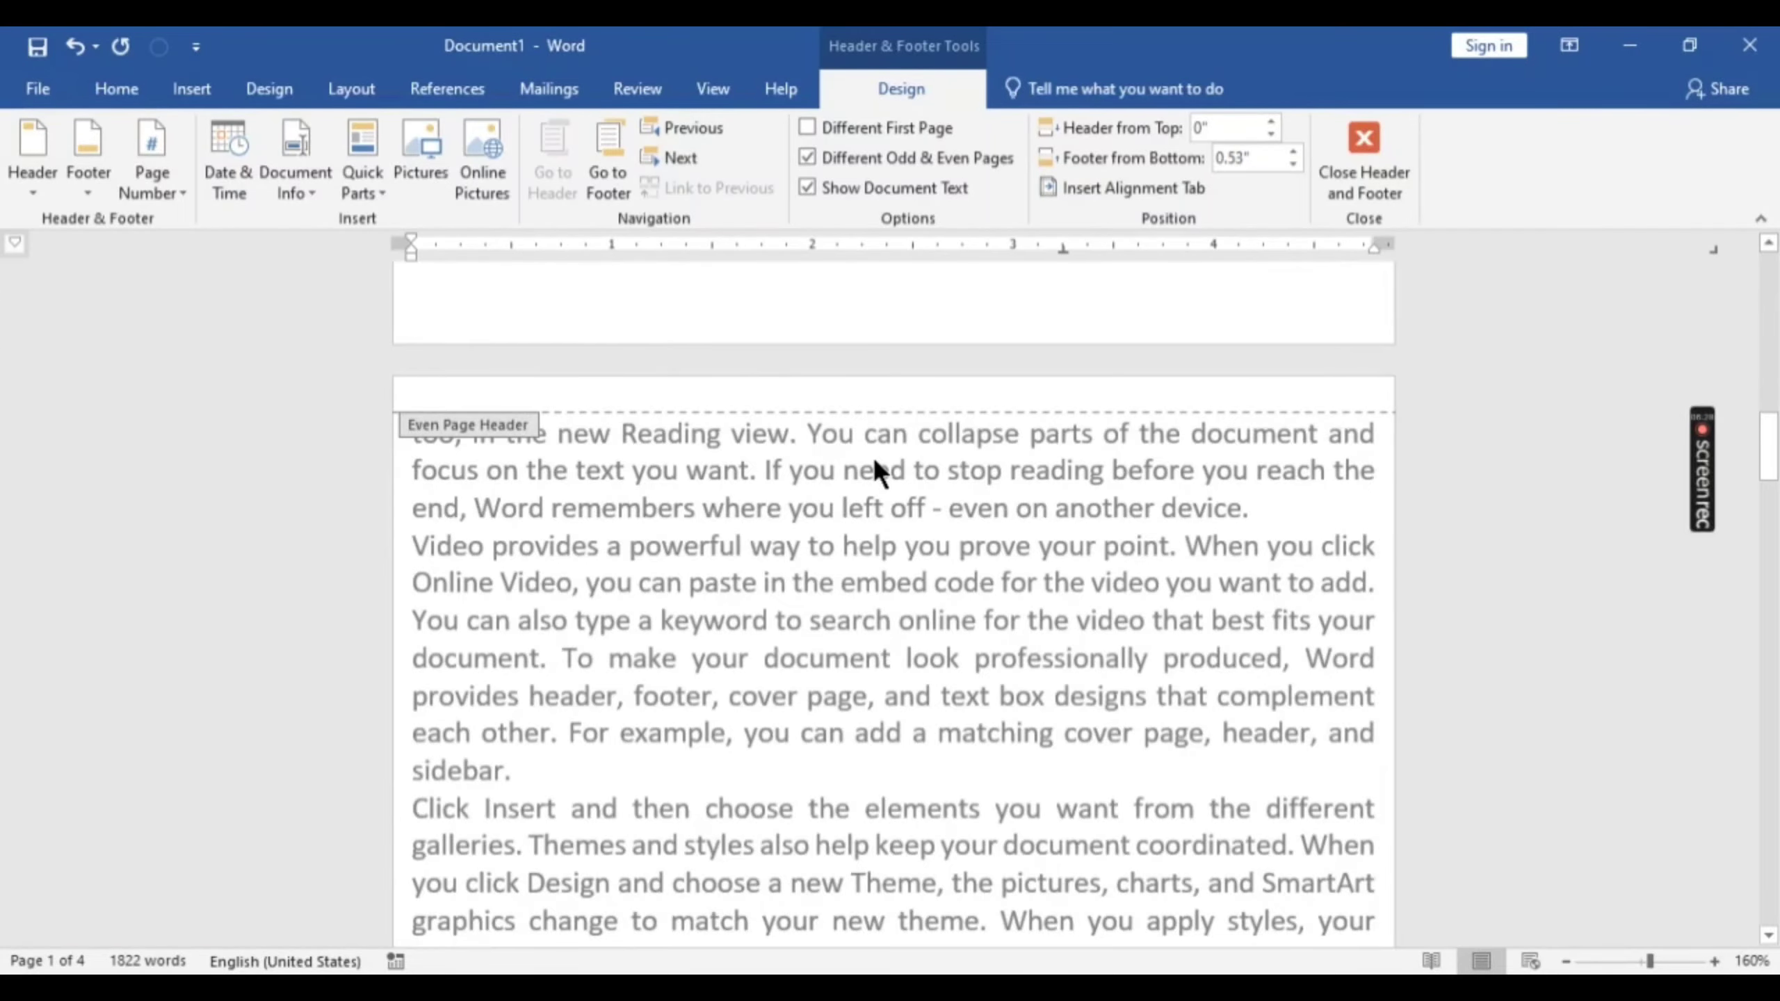
{"action": "scroll", "coordinate": [873, 456], "scroll_direction": "up", "scroll_amount": 4}
{"action": "scroll", "coordinate": [873, 456], "scroll_direction": "down", "scroll_amount": 5}
{"action": "scroll", "coordinate": [873, 456], "scroll_direction": "down", "scroll_amount": 5}
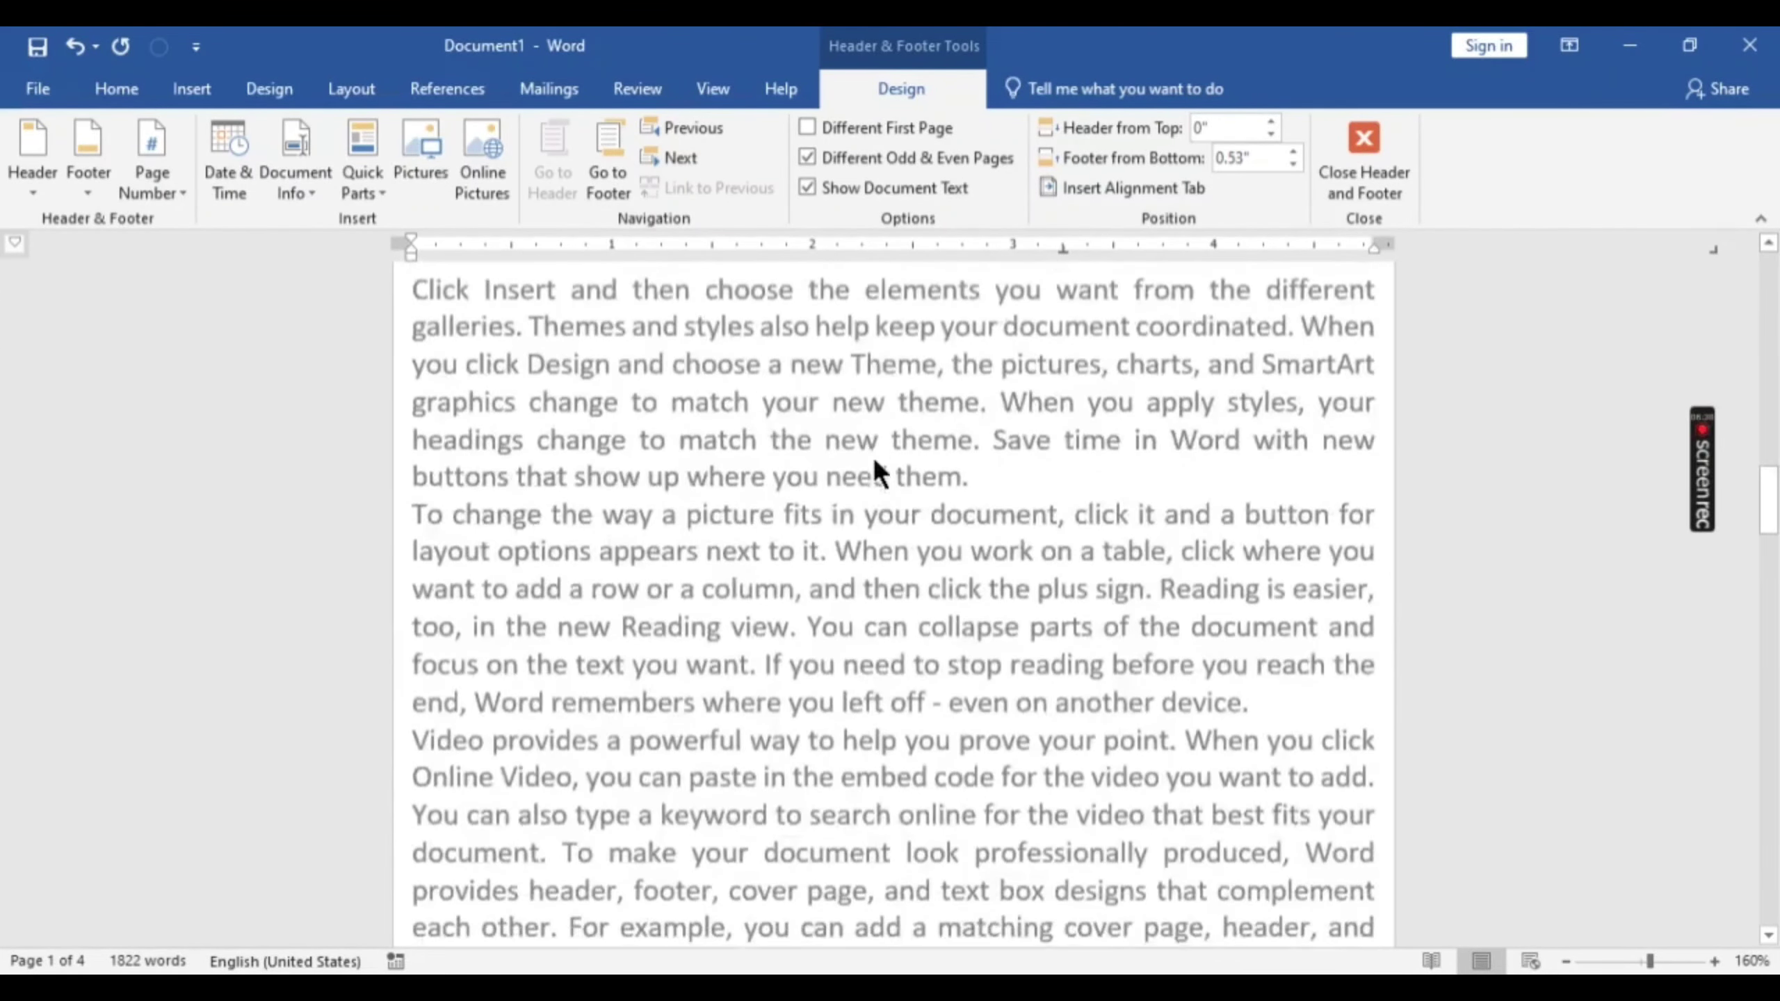
{"action": "scroll", "coordinate": [873, 456], "scroll_direction": "up", "scroll_amount": 5}
{"action": "scroll", "coordinate": [873, 456], "scroll_direction": "down", "scroll_amount": 3}
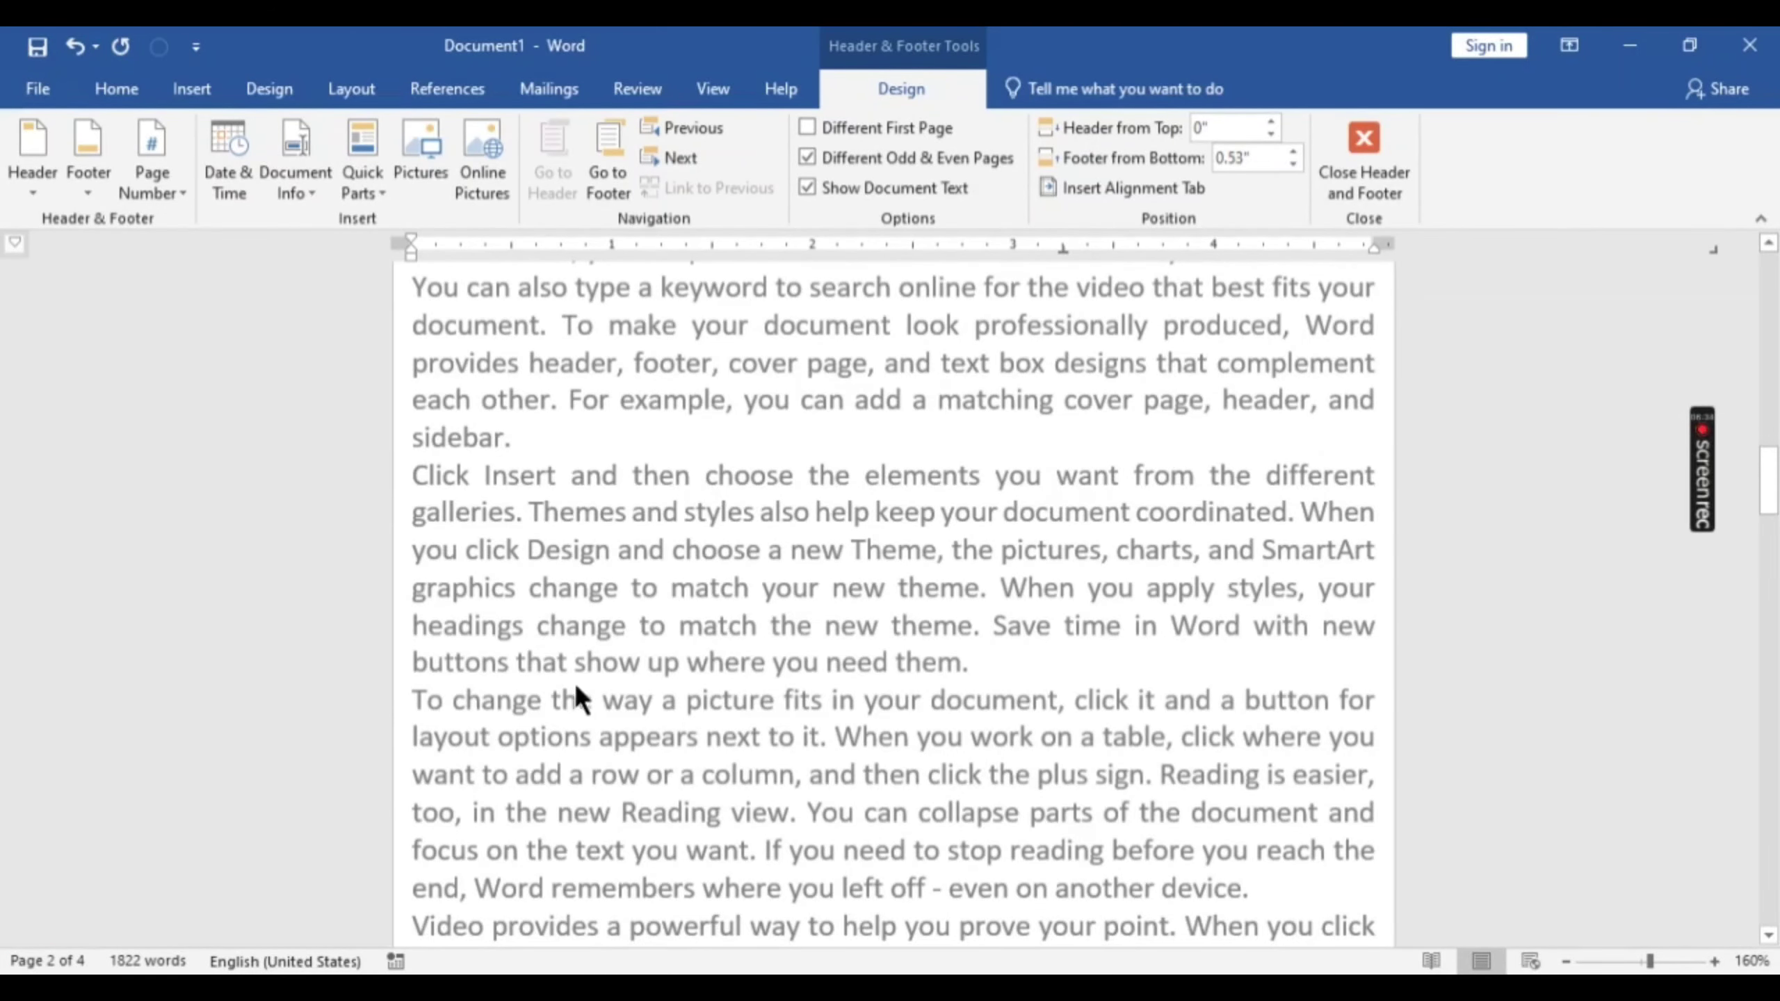
{"action": "scroll", "coordinate": [574, 682], "scroll_direction": "up", "scroll_amount": 3}
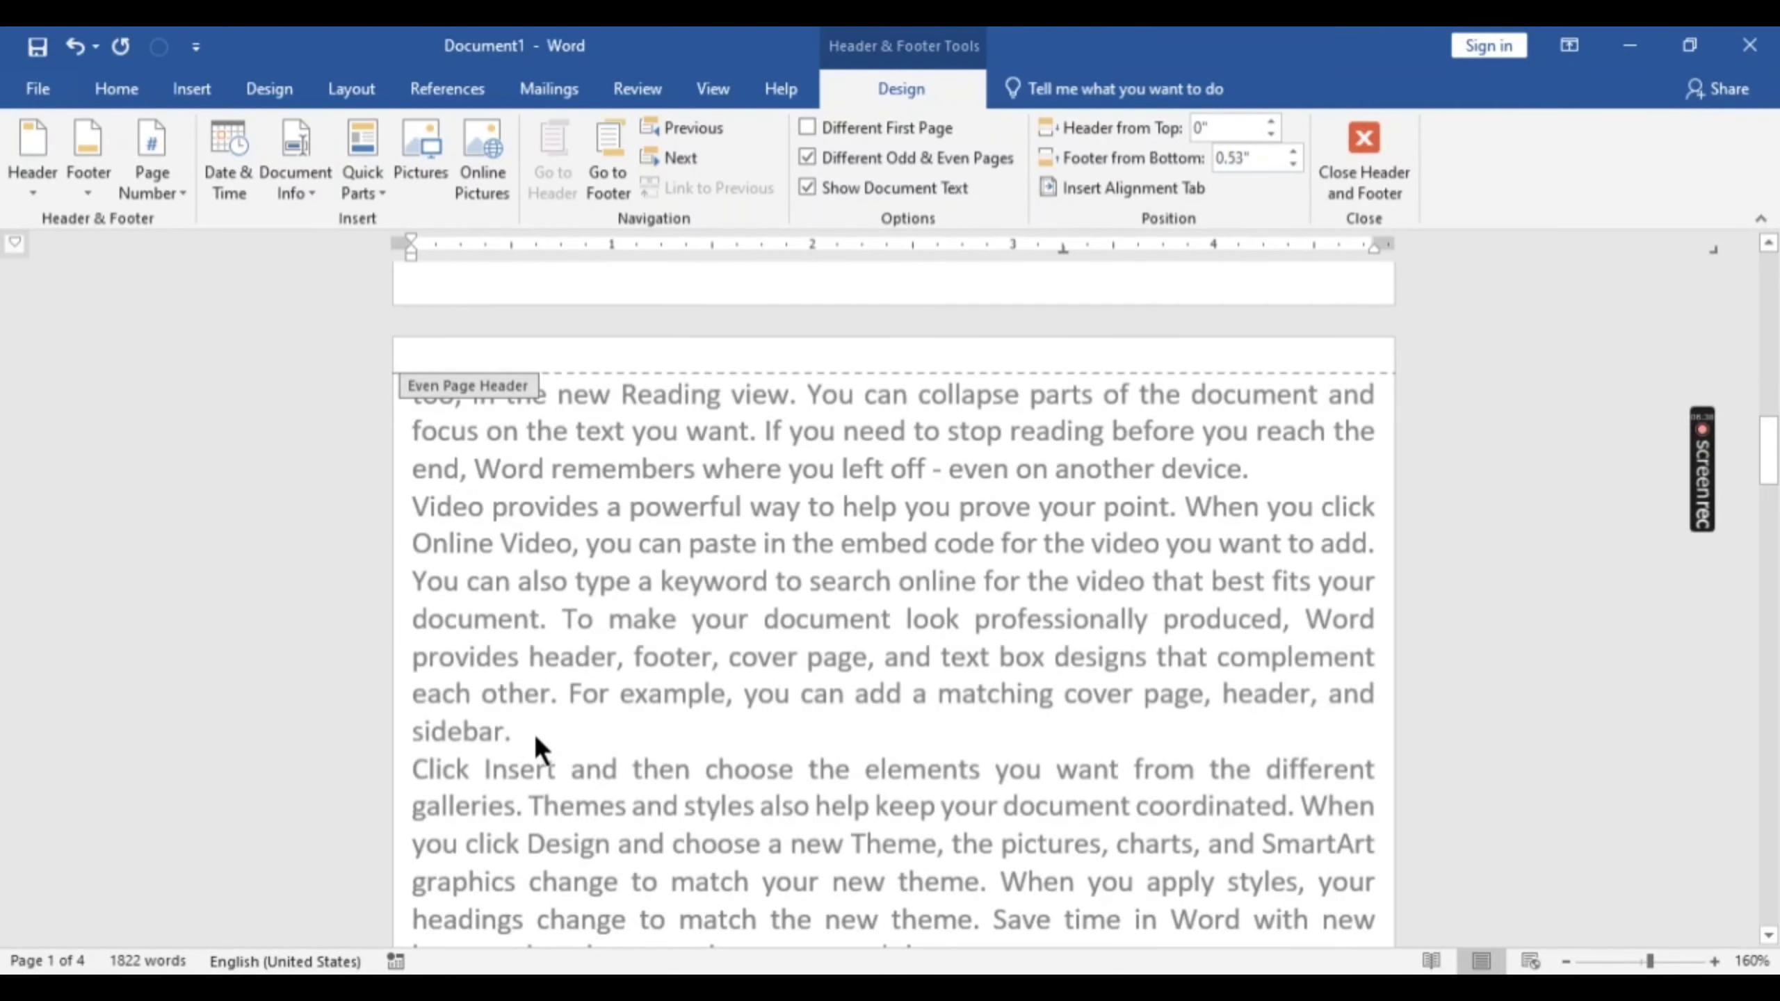
Step: Return to the body text and add an empty line after the paragraph ending in "sidebar." on page 2
{"action": "double_click", "coordinate": [533, 733]}
{"action": "left_click", "coordinate": [540, 611]}
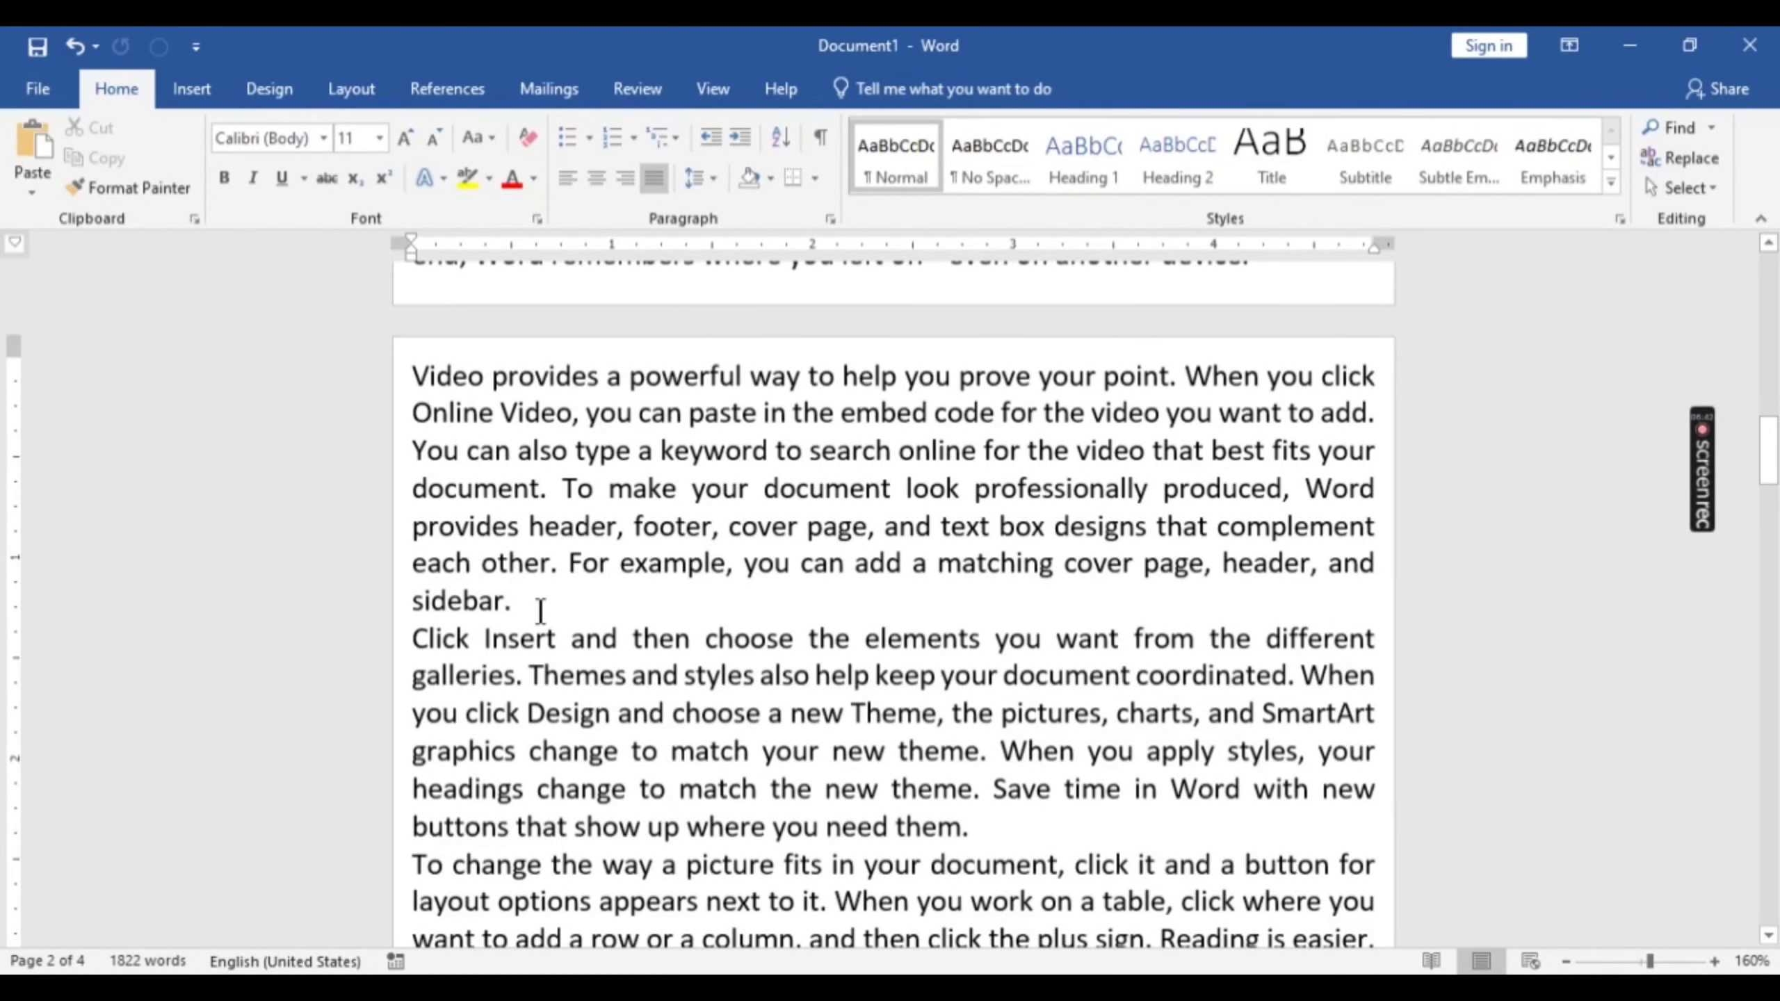
{"action": "key", "text": "Return"}
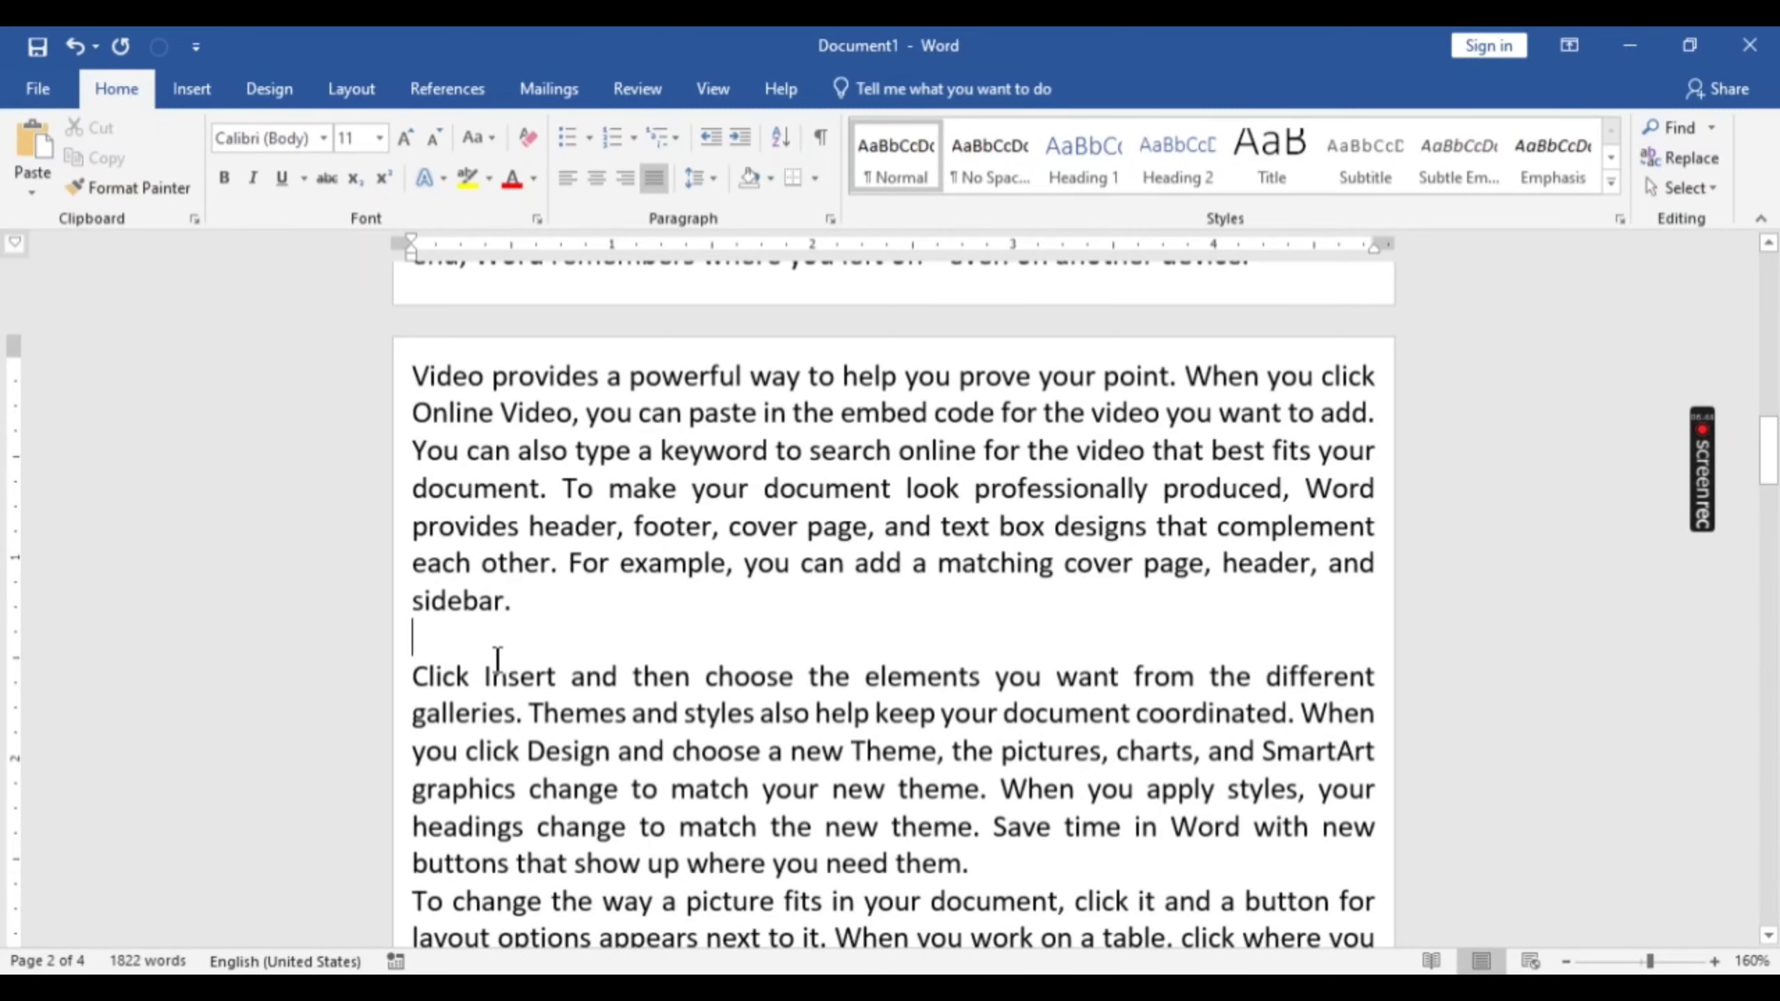
Step: Draw a cloud shape about 1.03" wide and 1.23" high over the text near the start of page 3
{"action": "scroll", "coordinate": [498, 659], "scroll_direction": "down", "scroll_amount": 10}
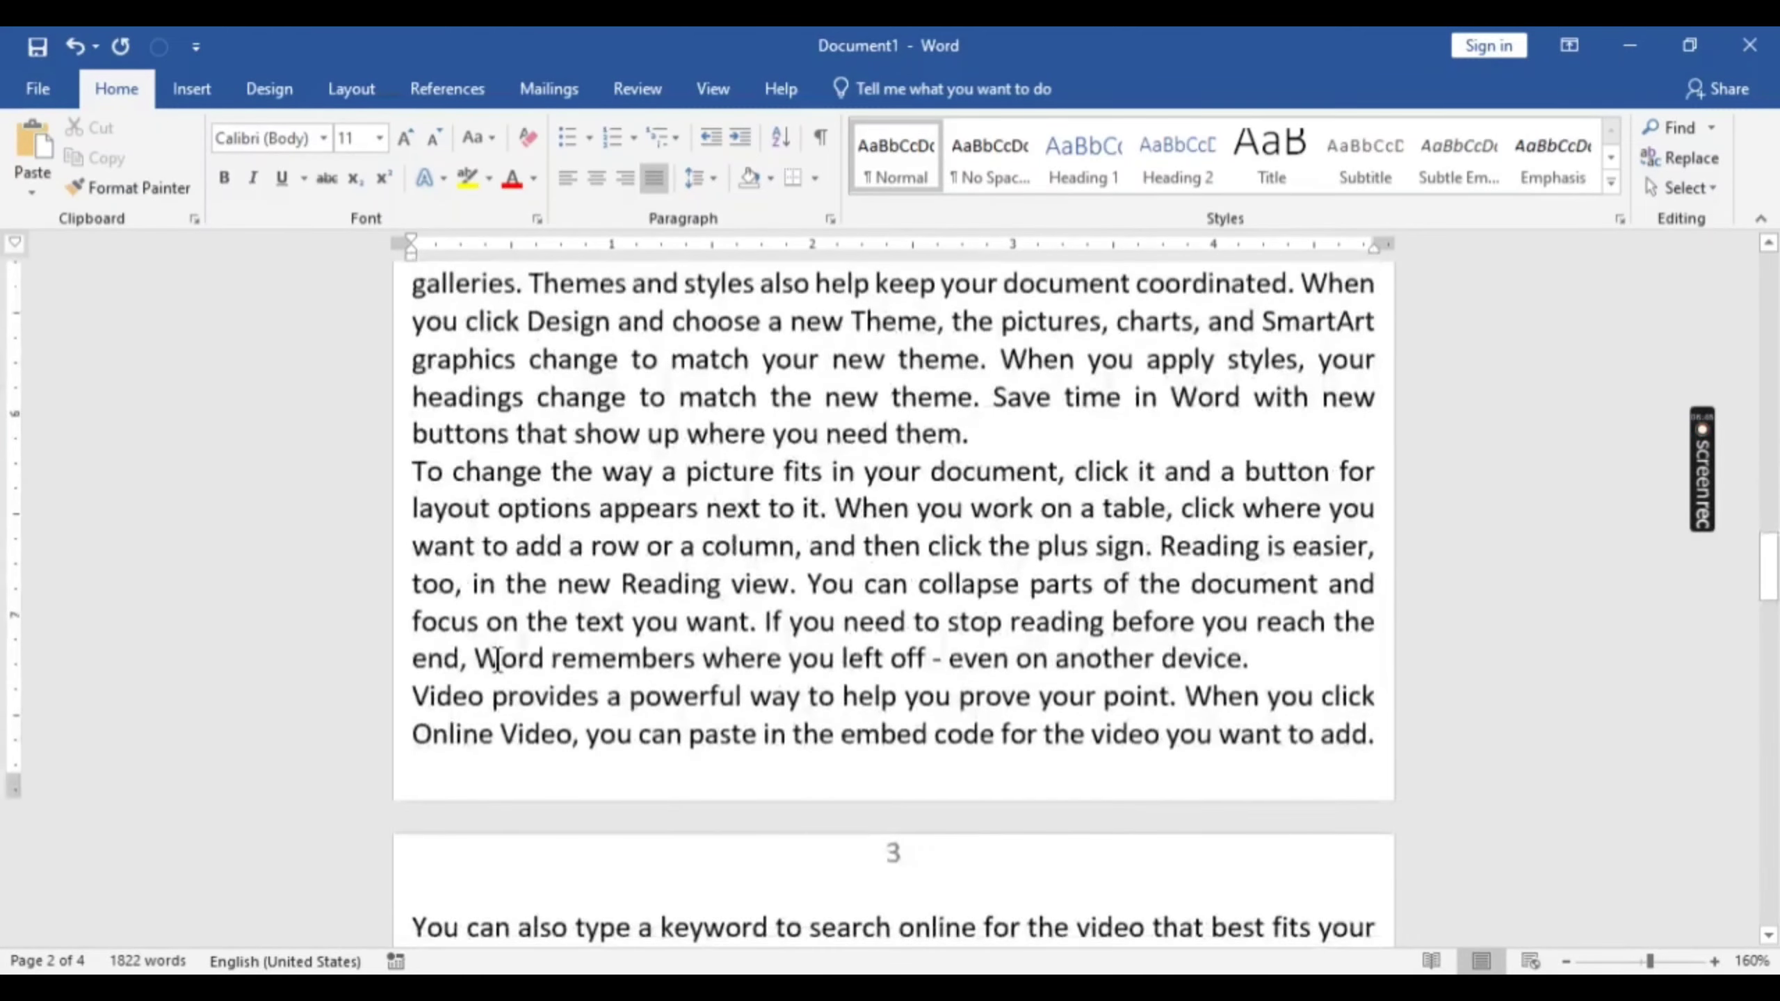
{"action": "scroll", "coordinate": [498, 659], "scroll_direction": "down", "scroll_amount": 8}
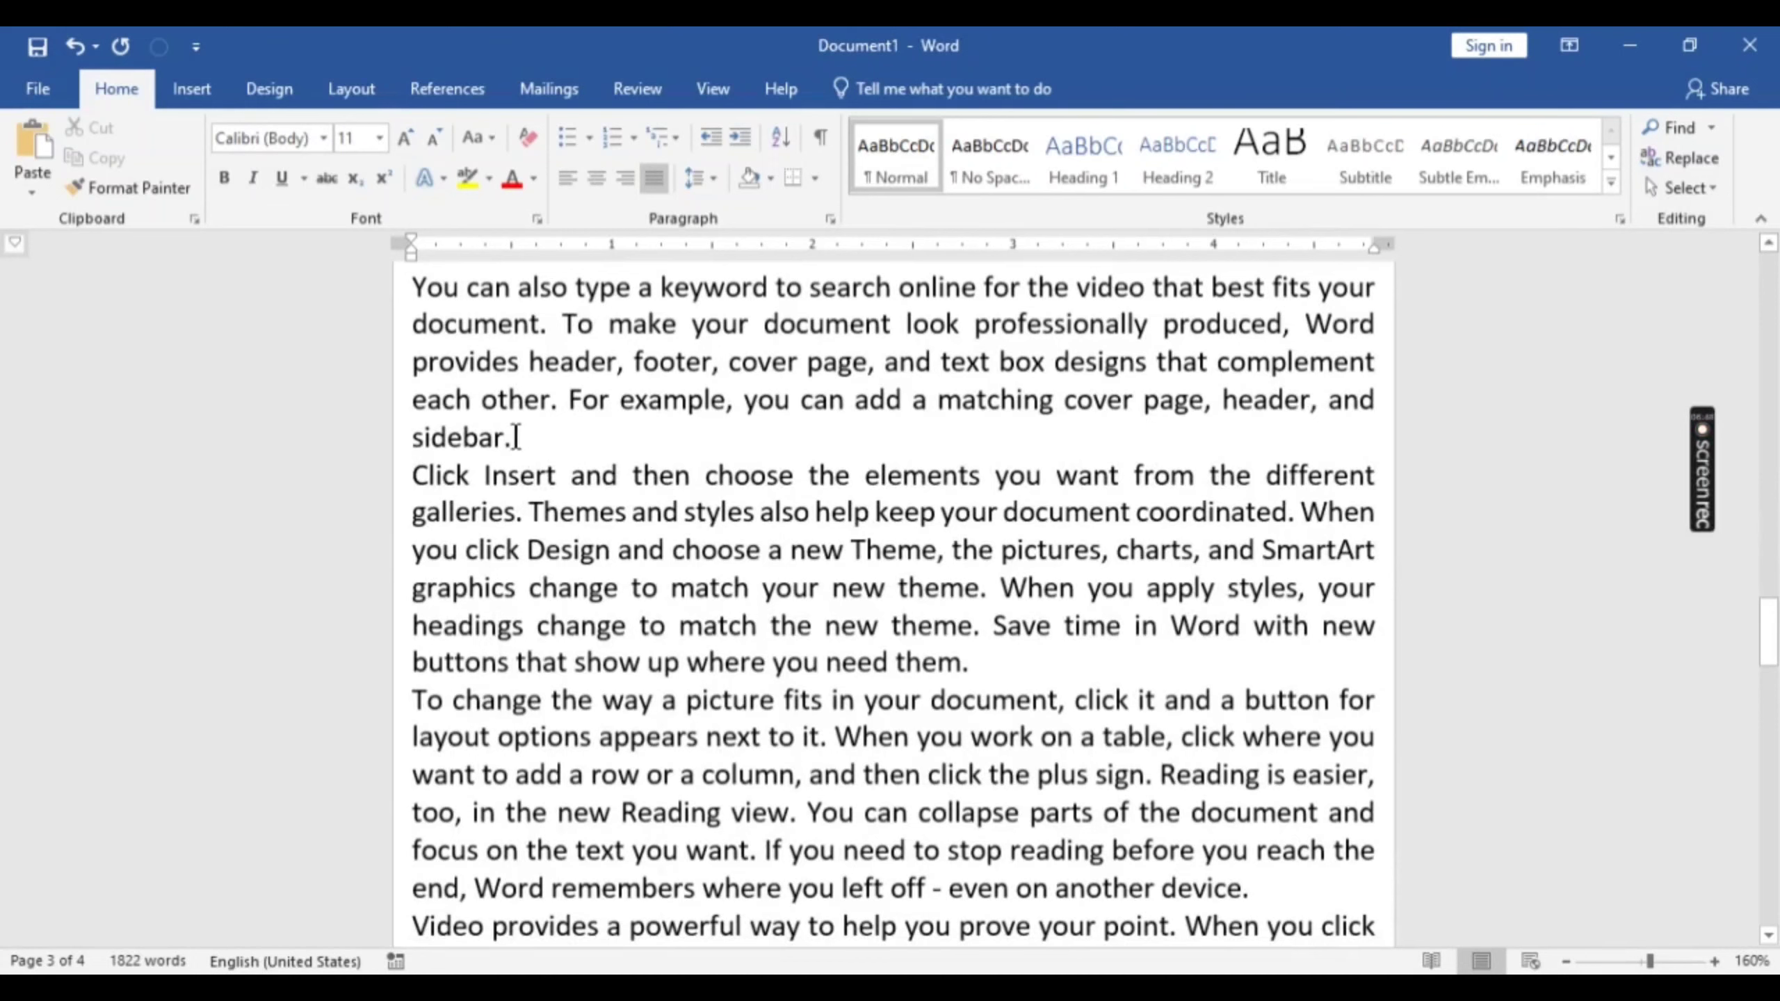
{"action": "left_click", "coordinate": [194, 98]}
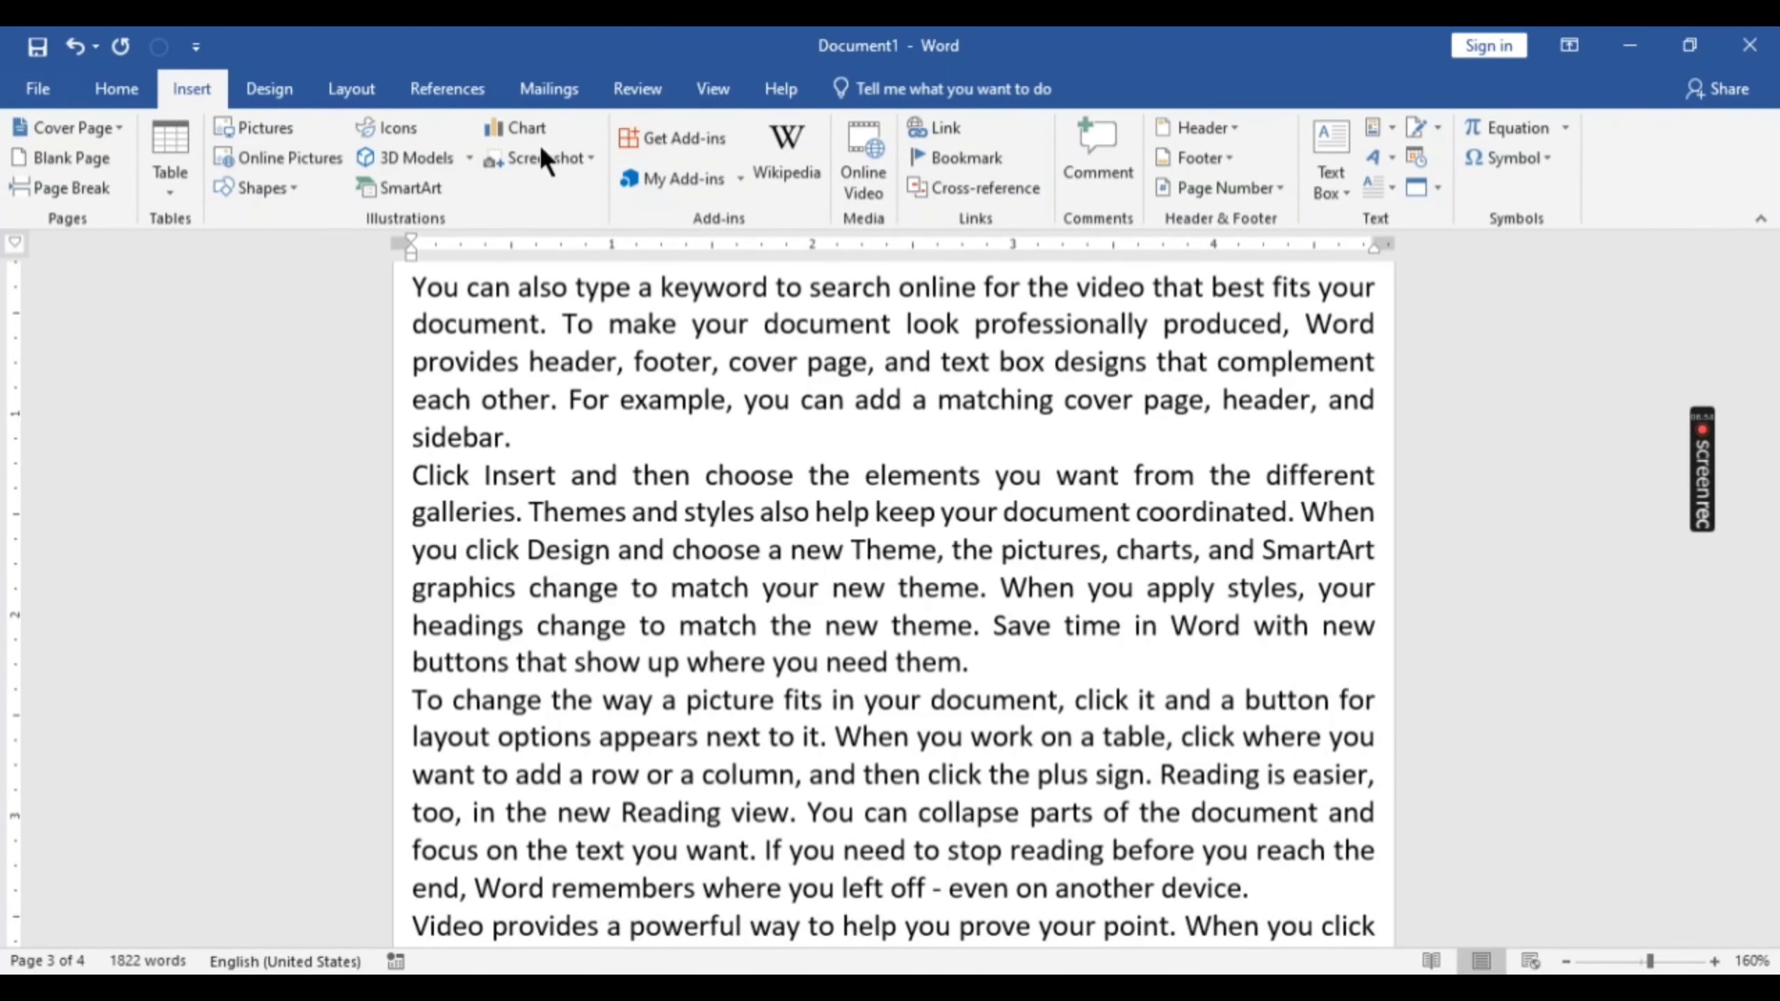
{"action": "left_click", "coordinate": [286, 186]}
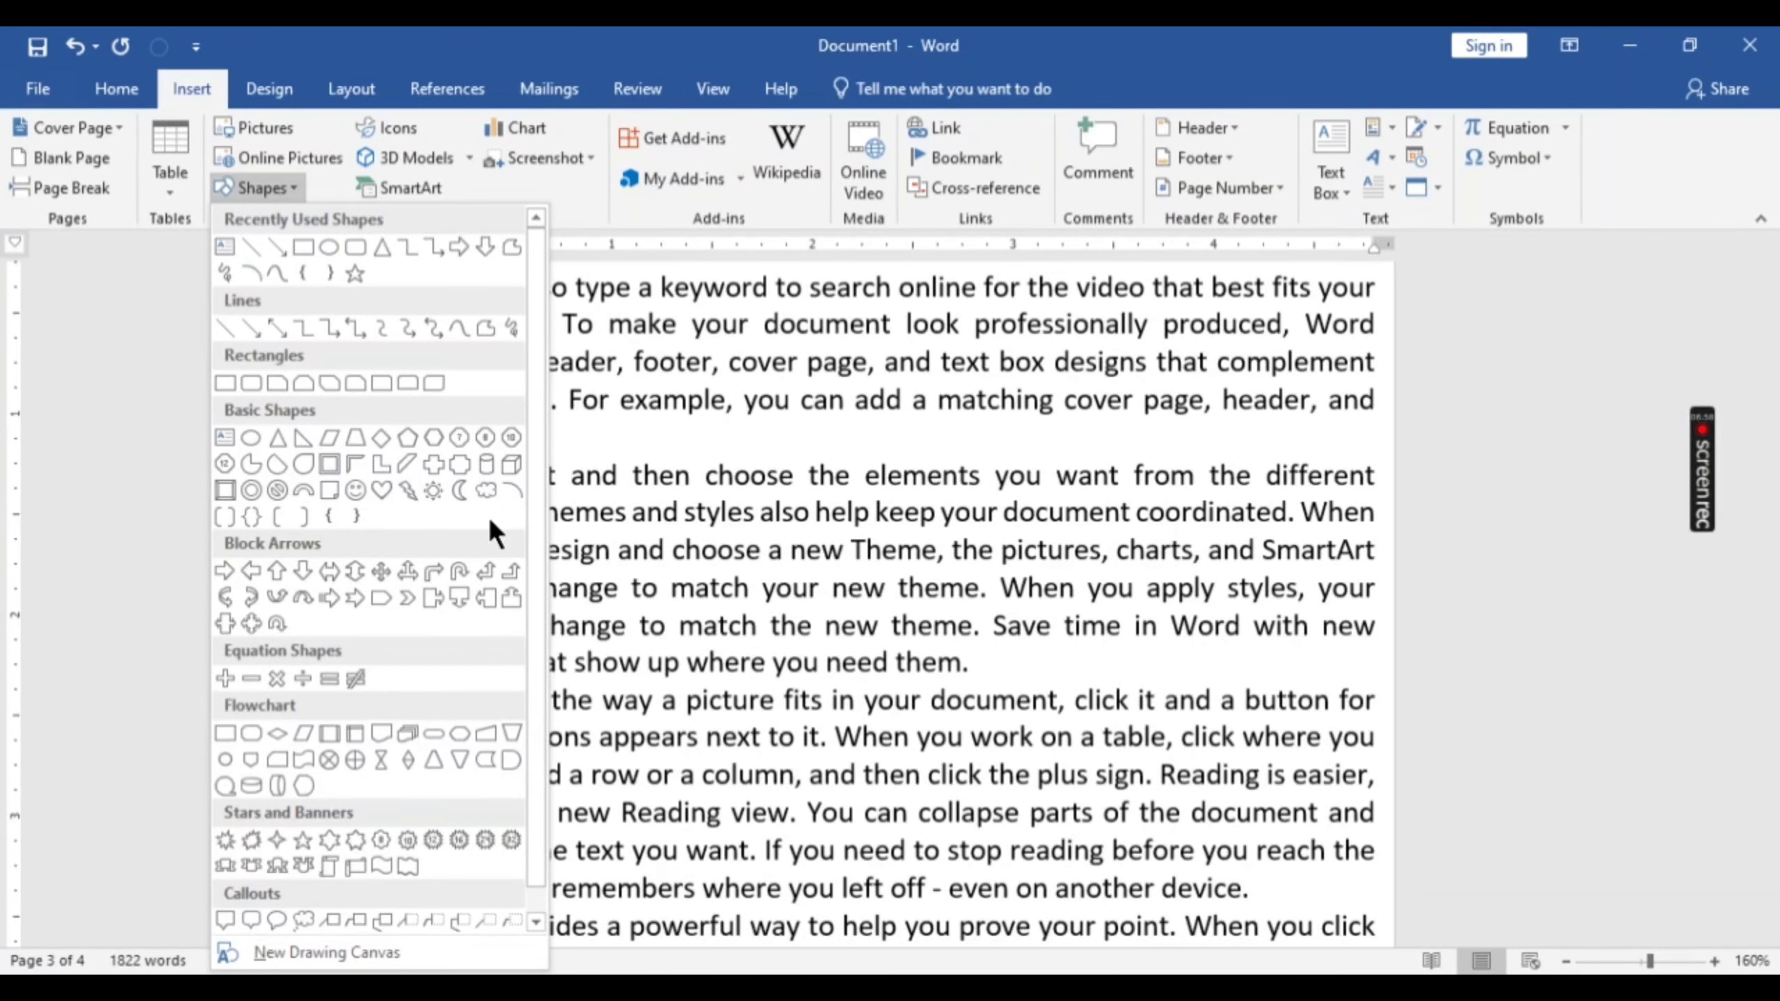
{"action": "left_click", "coordinate": [485, 490]}
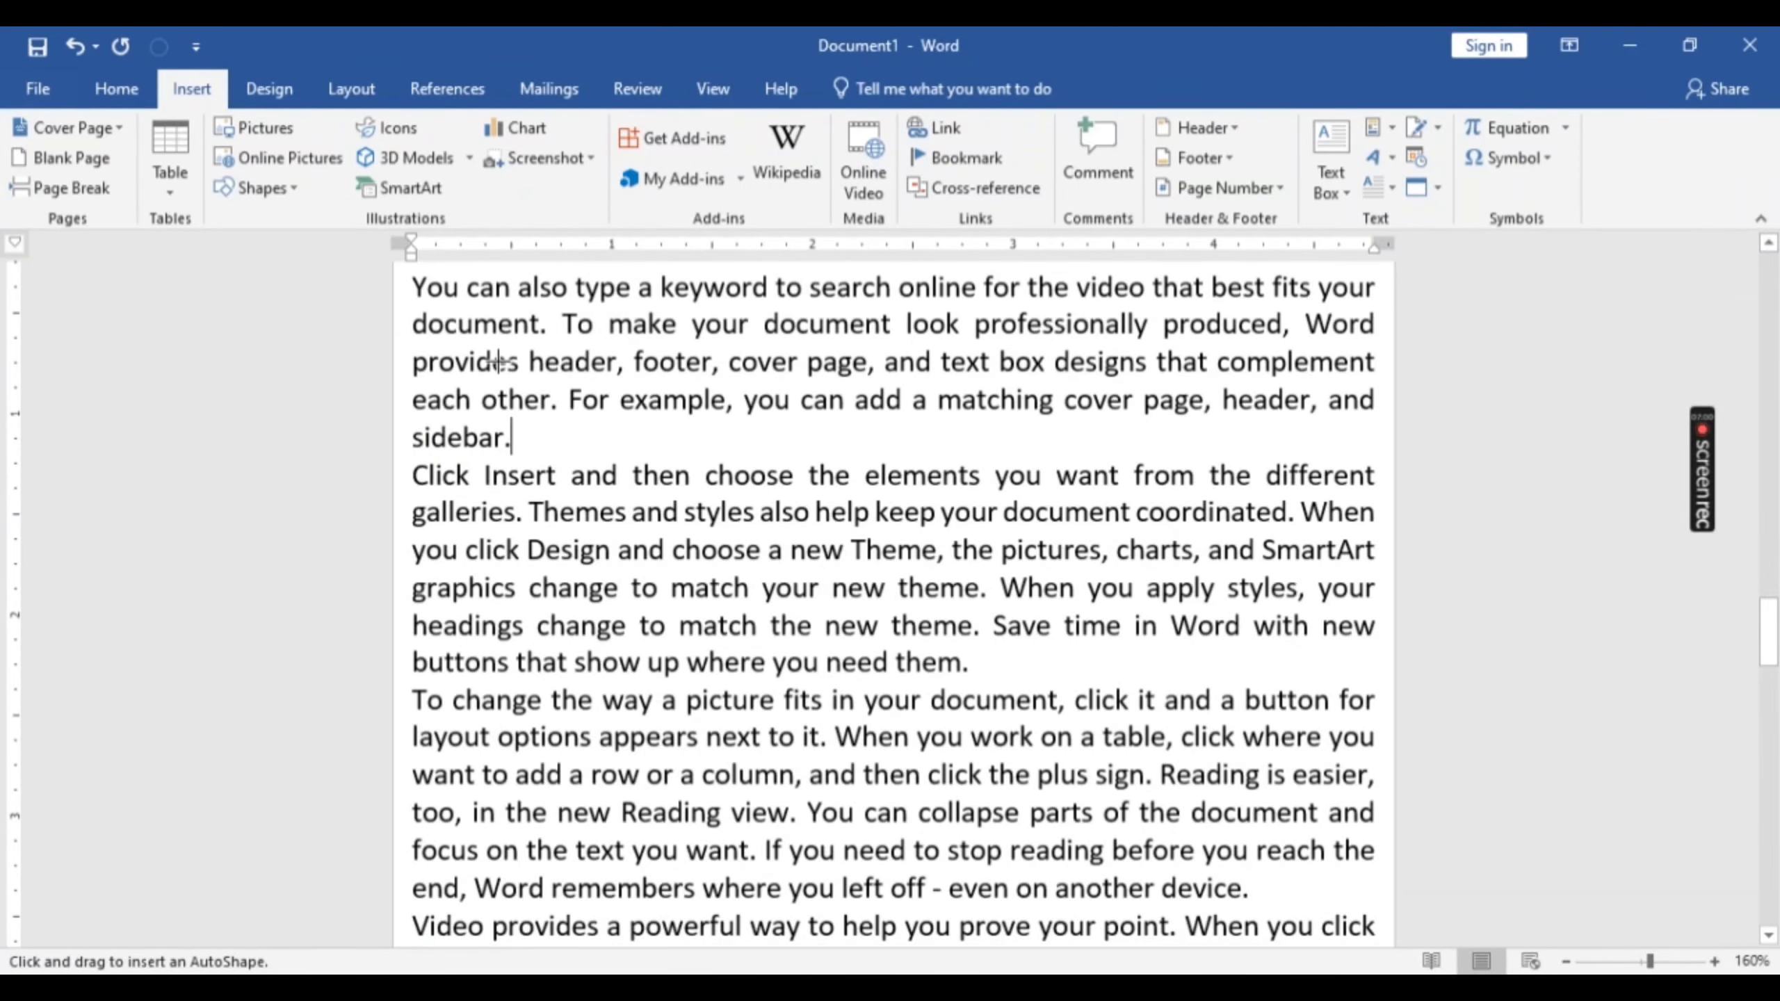
{"action": "left_click_drag", "start_coordinate": [497, 361], "coordinate": [703, 603]}
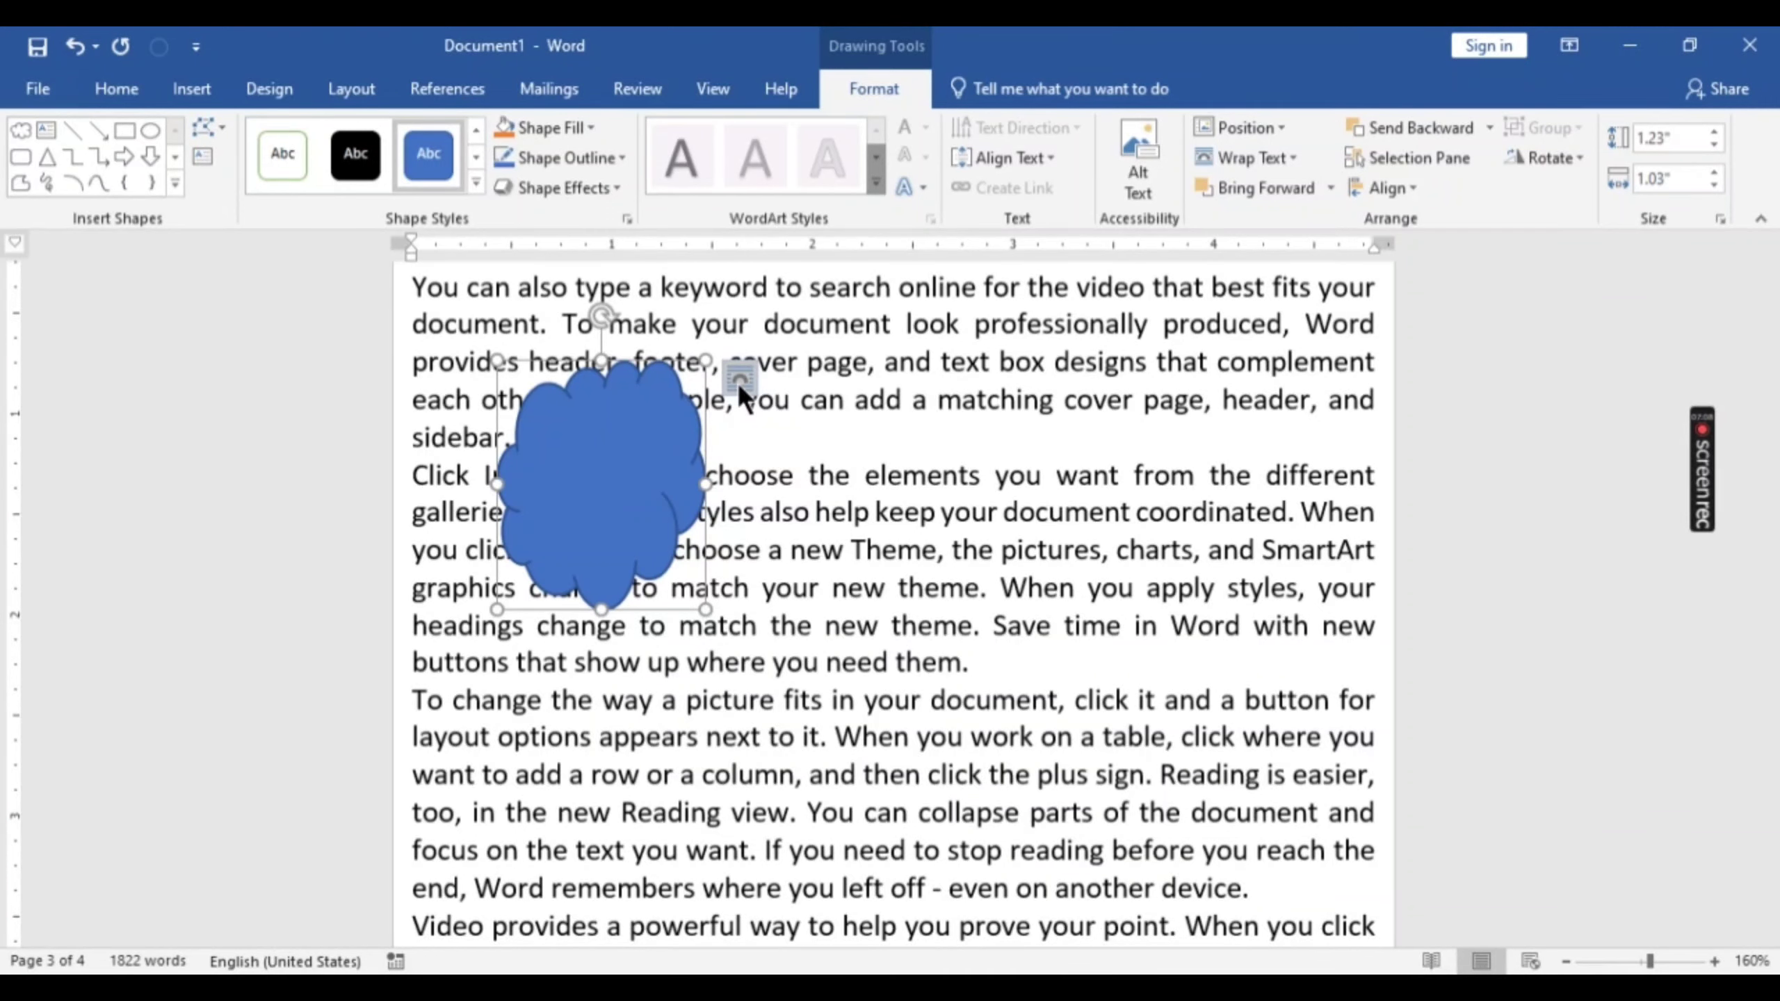
{"action": "left_click", "coordinate": [739, 383]}
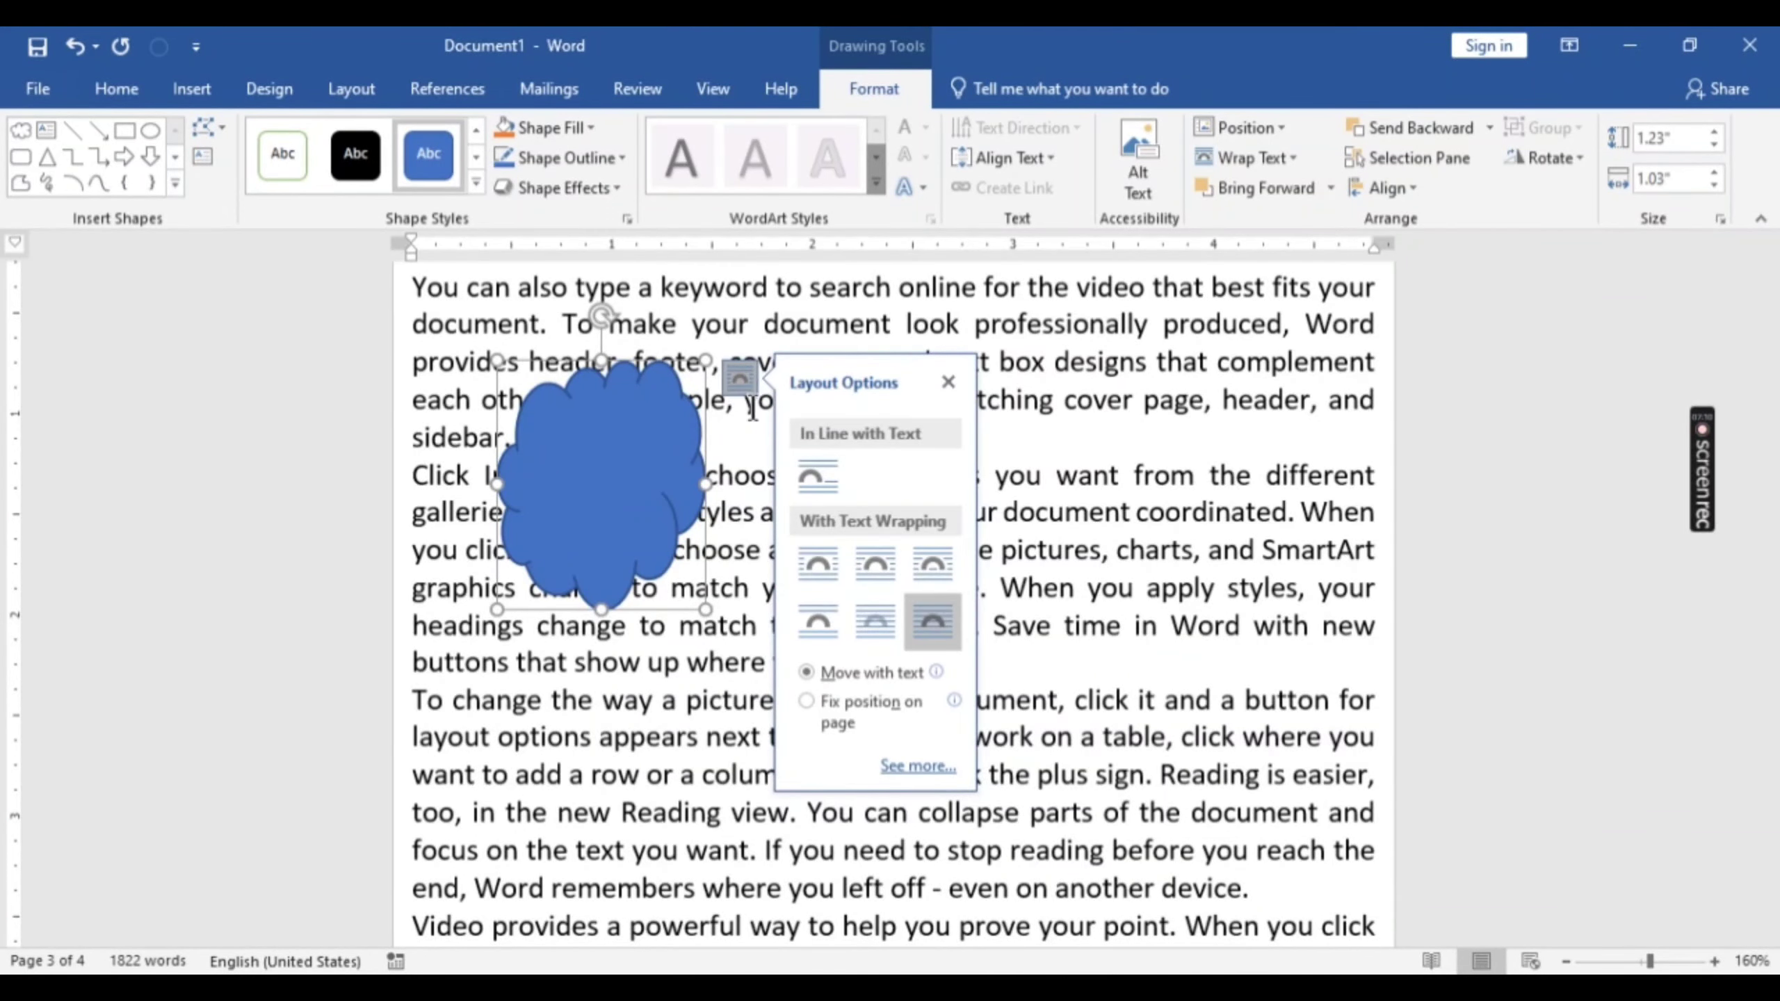
{"action": "left_click", "coordinate": [1295, 534]}
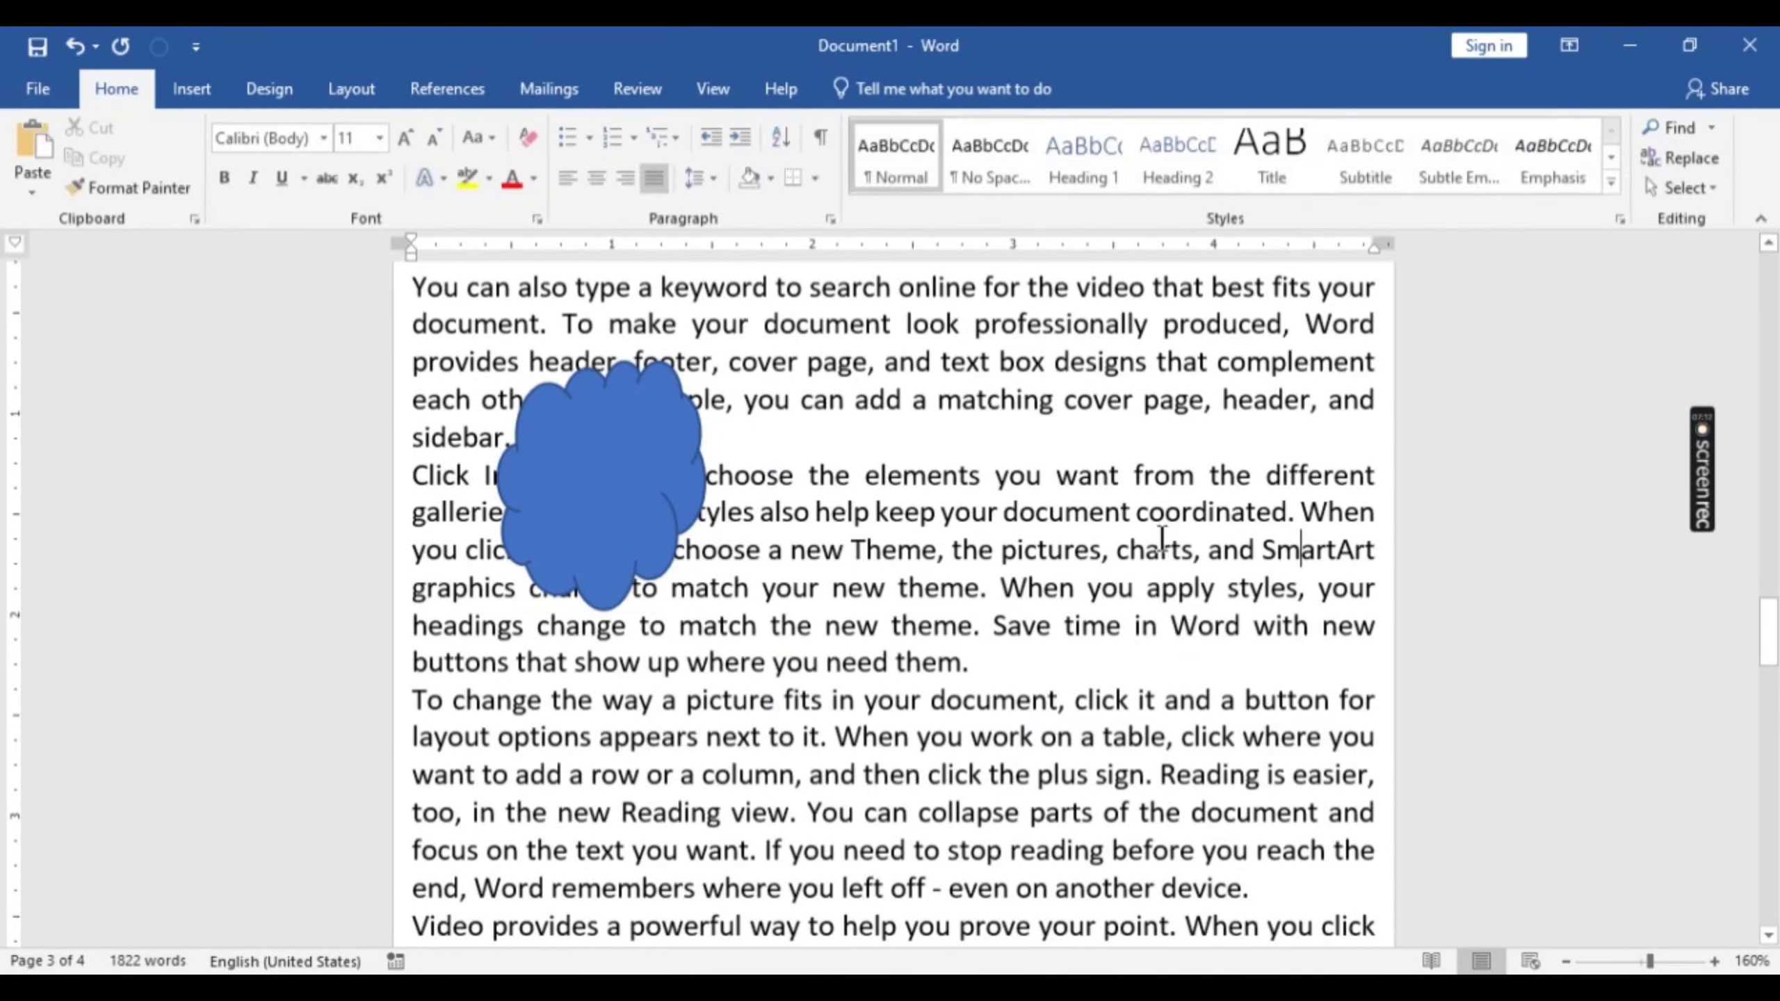
Step: Go back through the preceding pages to page 1, comparing the page numbers in their headers
{"action": "scroll", "coordinate": [1161, 538], "scroll_direction": "up", "scroll_amount": 20}
{"action": "scroll", "coordinate": [1161, 538], "scroll_direction": "up", "scroll_amount": 20}
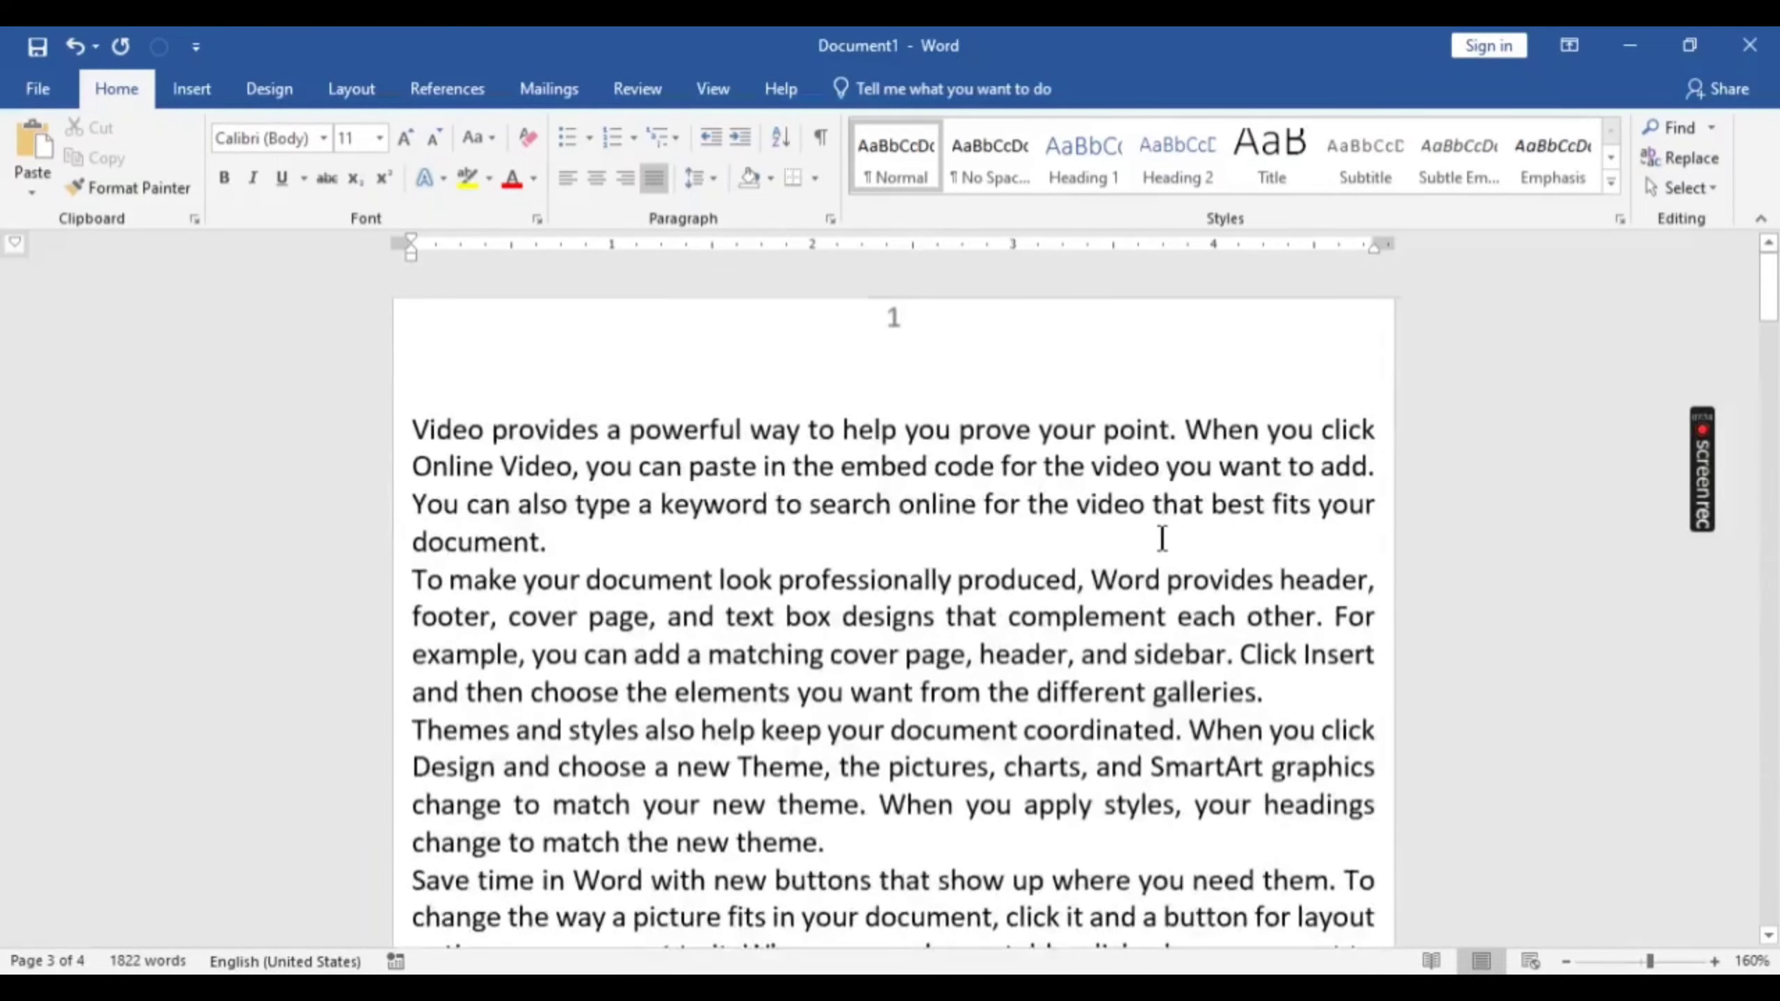
{"action": "scroll", "coordinate": [1161, 538], "scroll_direction": "up", "scroll_amount": 20}
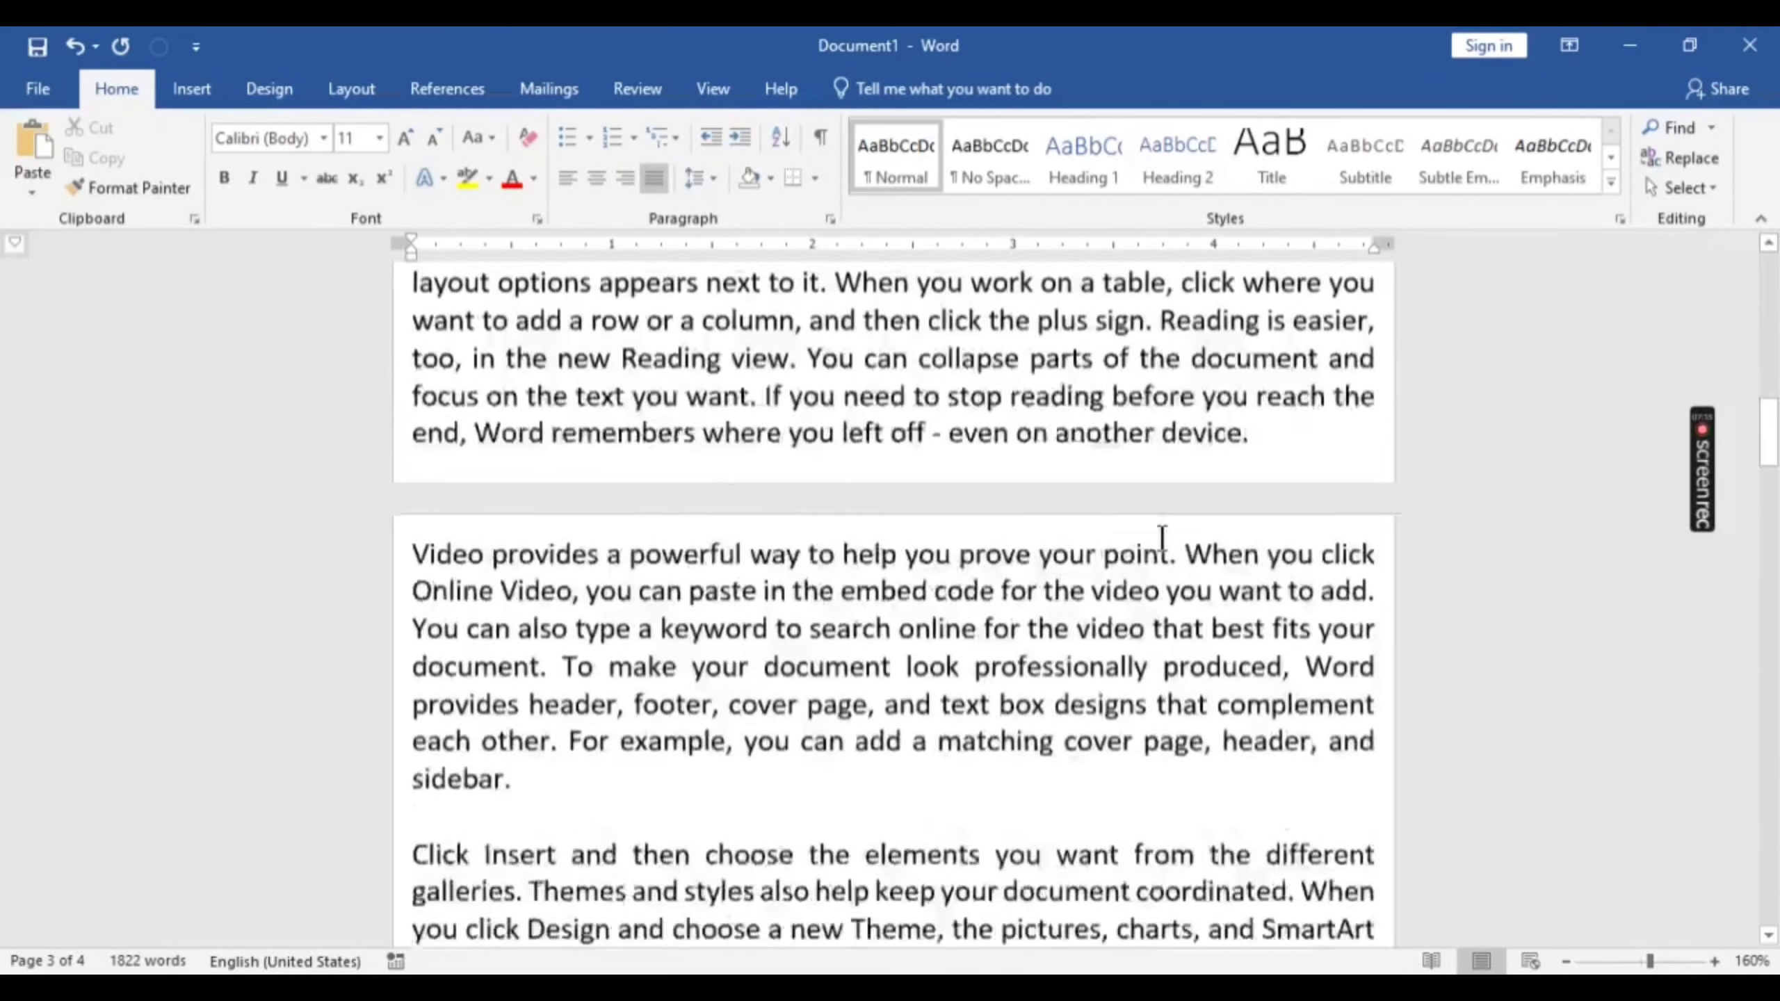
{"action": "scroll", "coordinate": [651, 503], "scroll_direction": "up", "scroll_amount": 20}
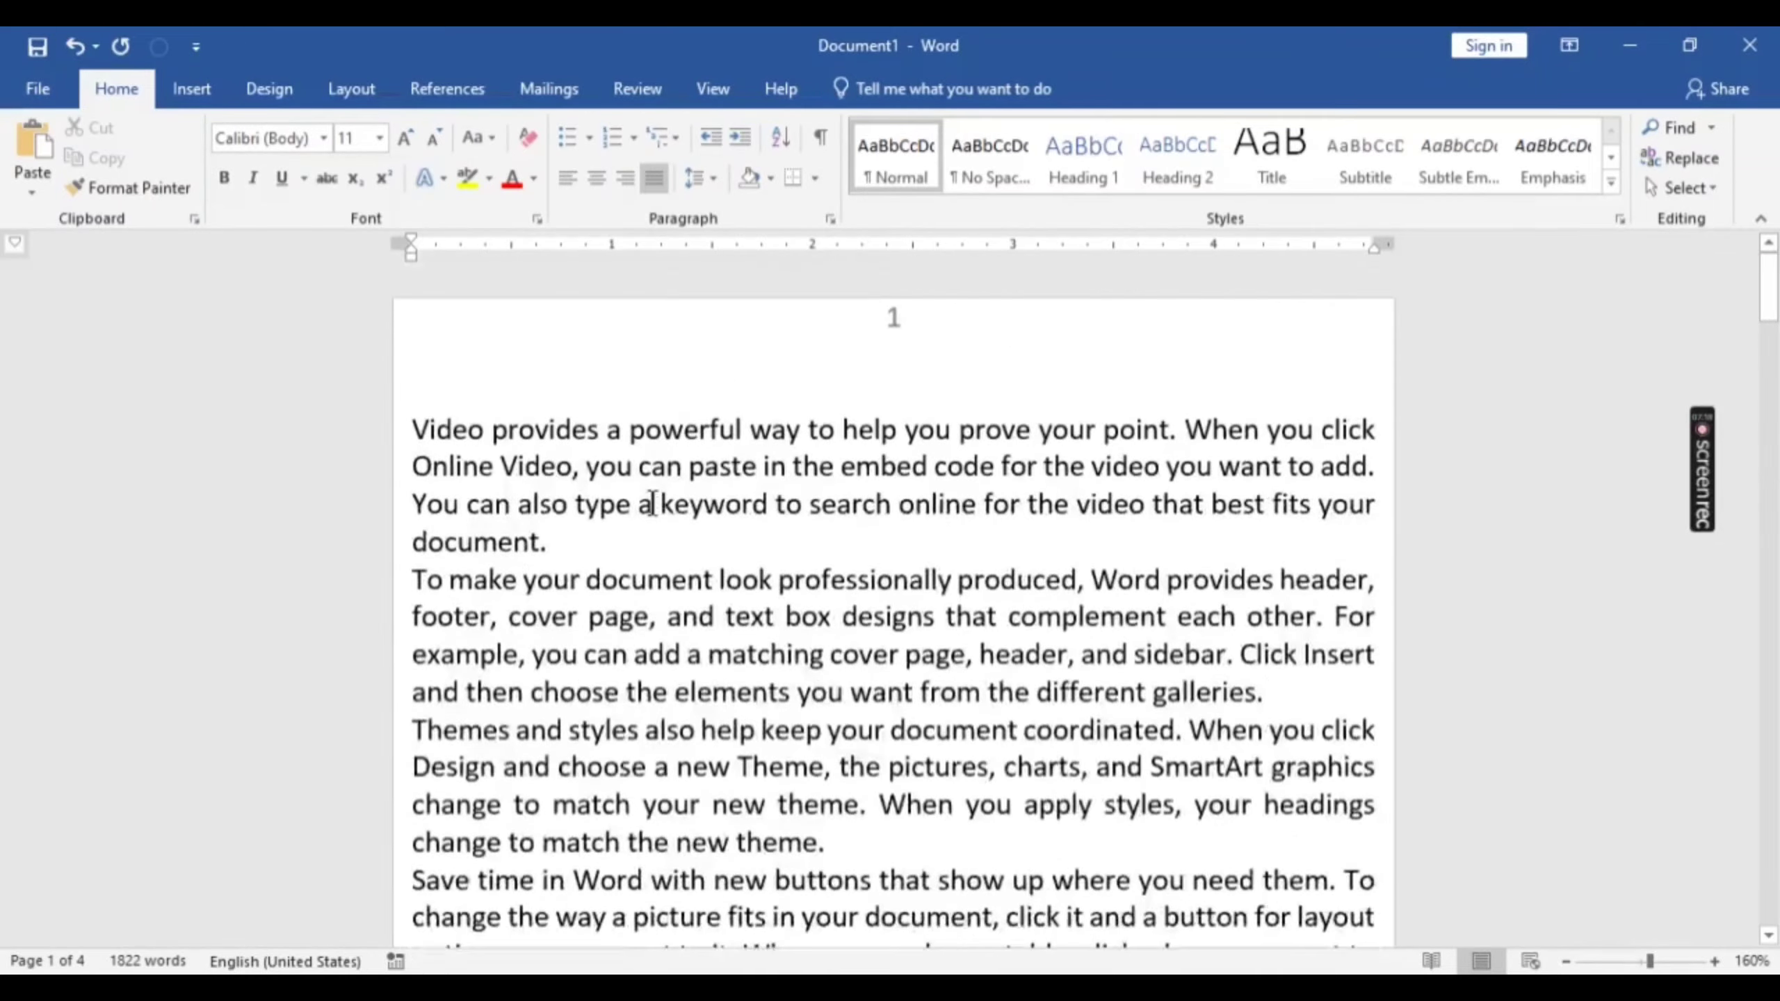
Step: Generate sample text with =rand() on a new line below the first paragraph on page 1
{"action": "scroll", "coordinate": [651, 504], "scroll_direction": "down", "scroll_amount": 20}
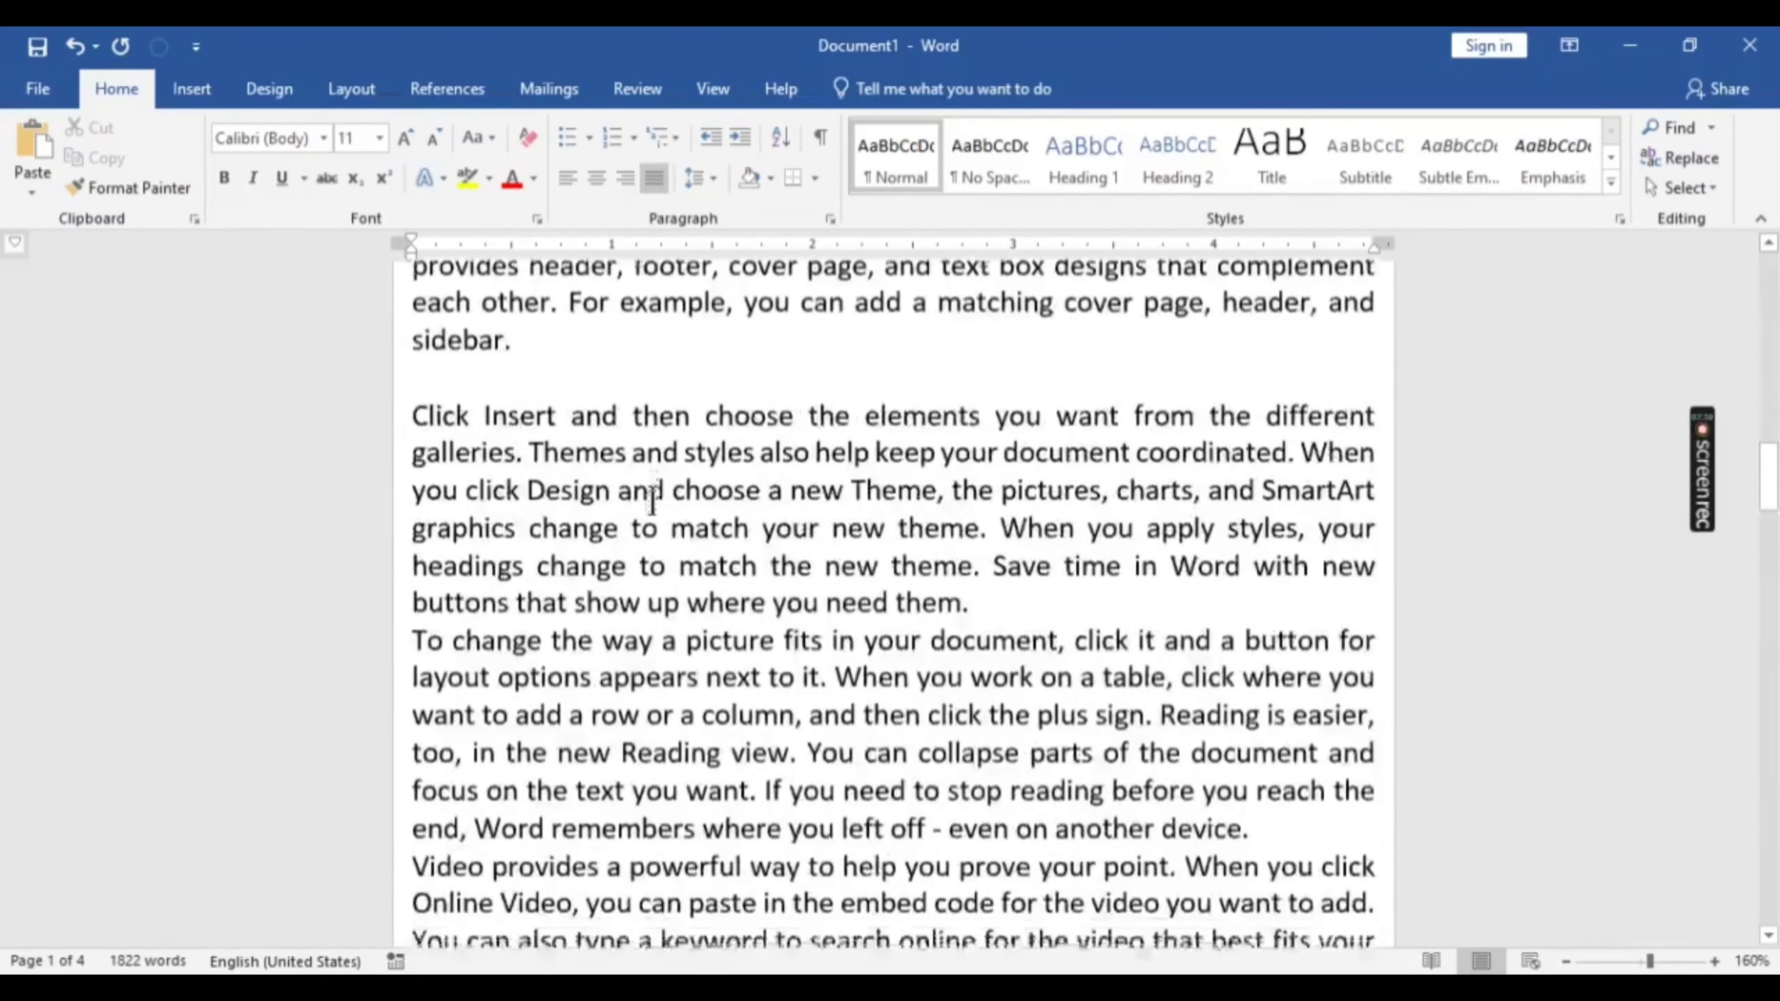
{"action": "scroll", "coordinate": [651, 504], "scroll_direction": "down", "scroll_amount": 15}
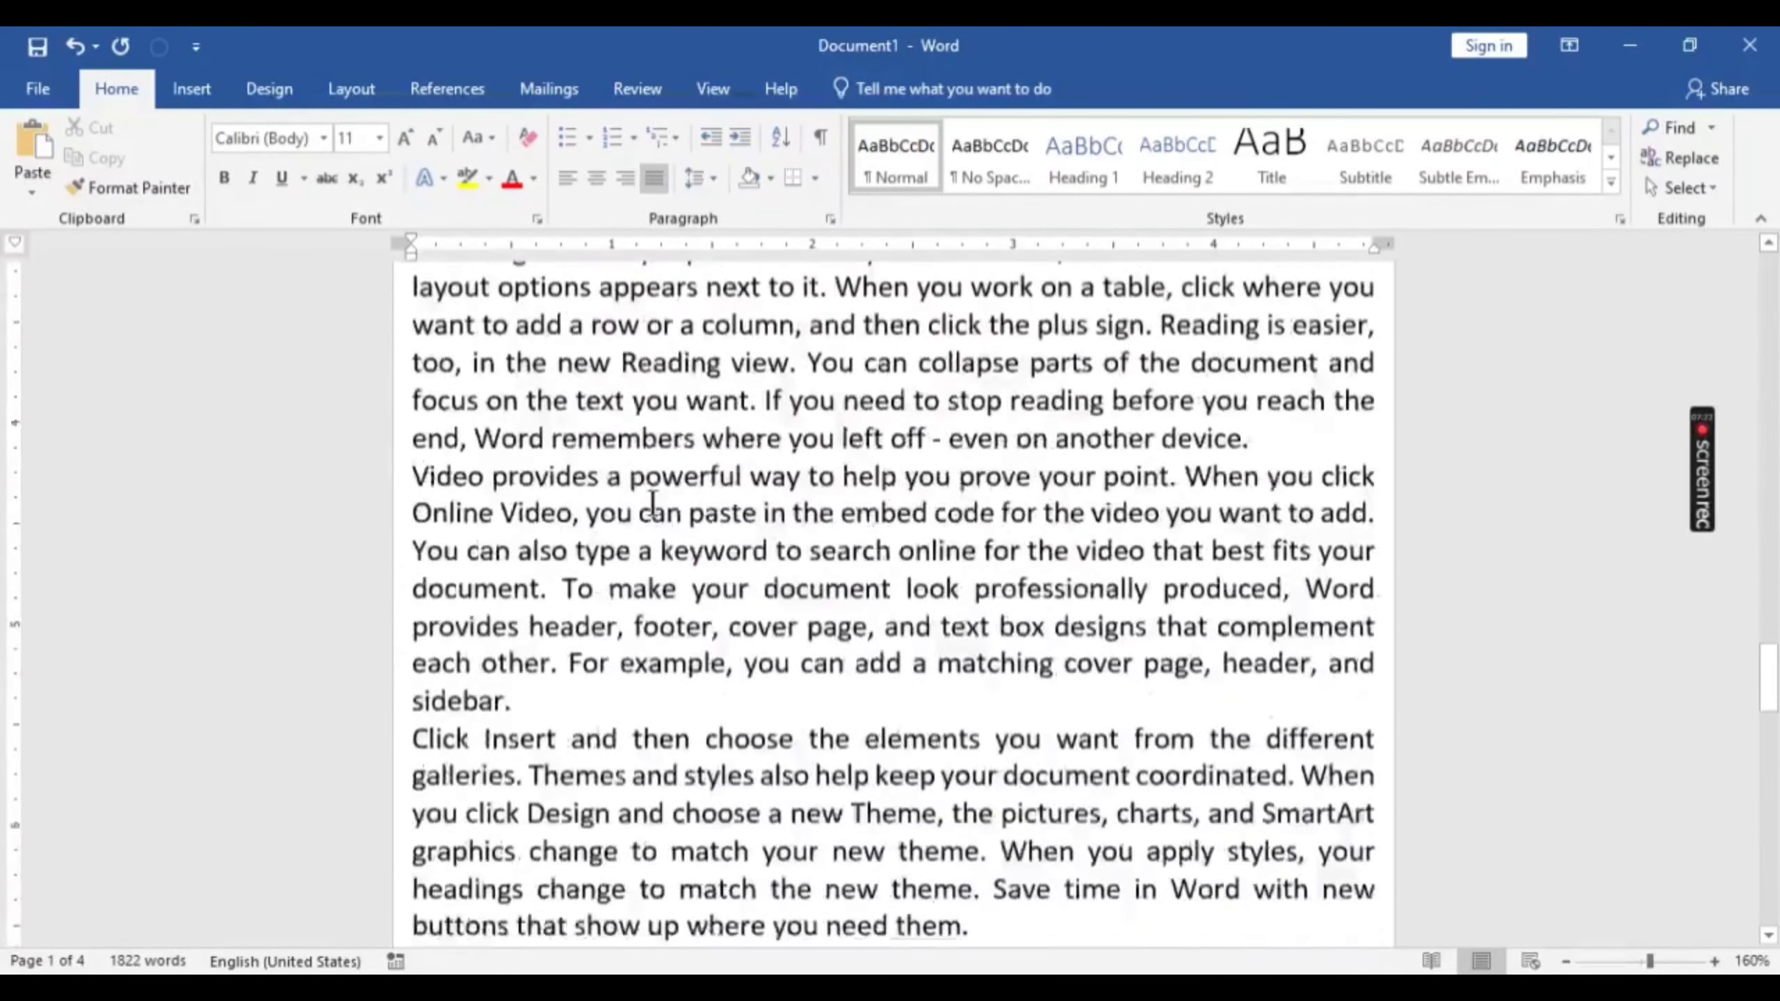
{"action": "scroll", "coordinate": [653, 503], "scroll_direction": "up", "scroll_amount": 3}
{"action": "scroll", "coordinate": [655, 510], "scroll_direction": "up", "scroll_amount": 20}
{"action": "left_click", "coordinate": [581, 529]}
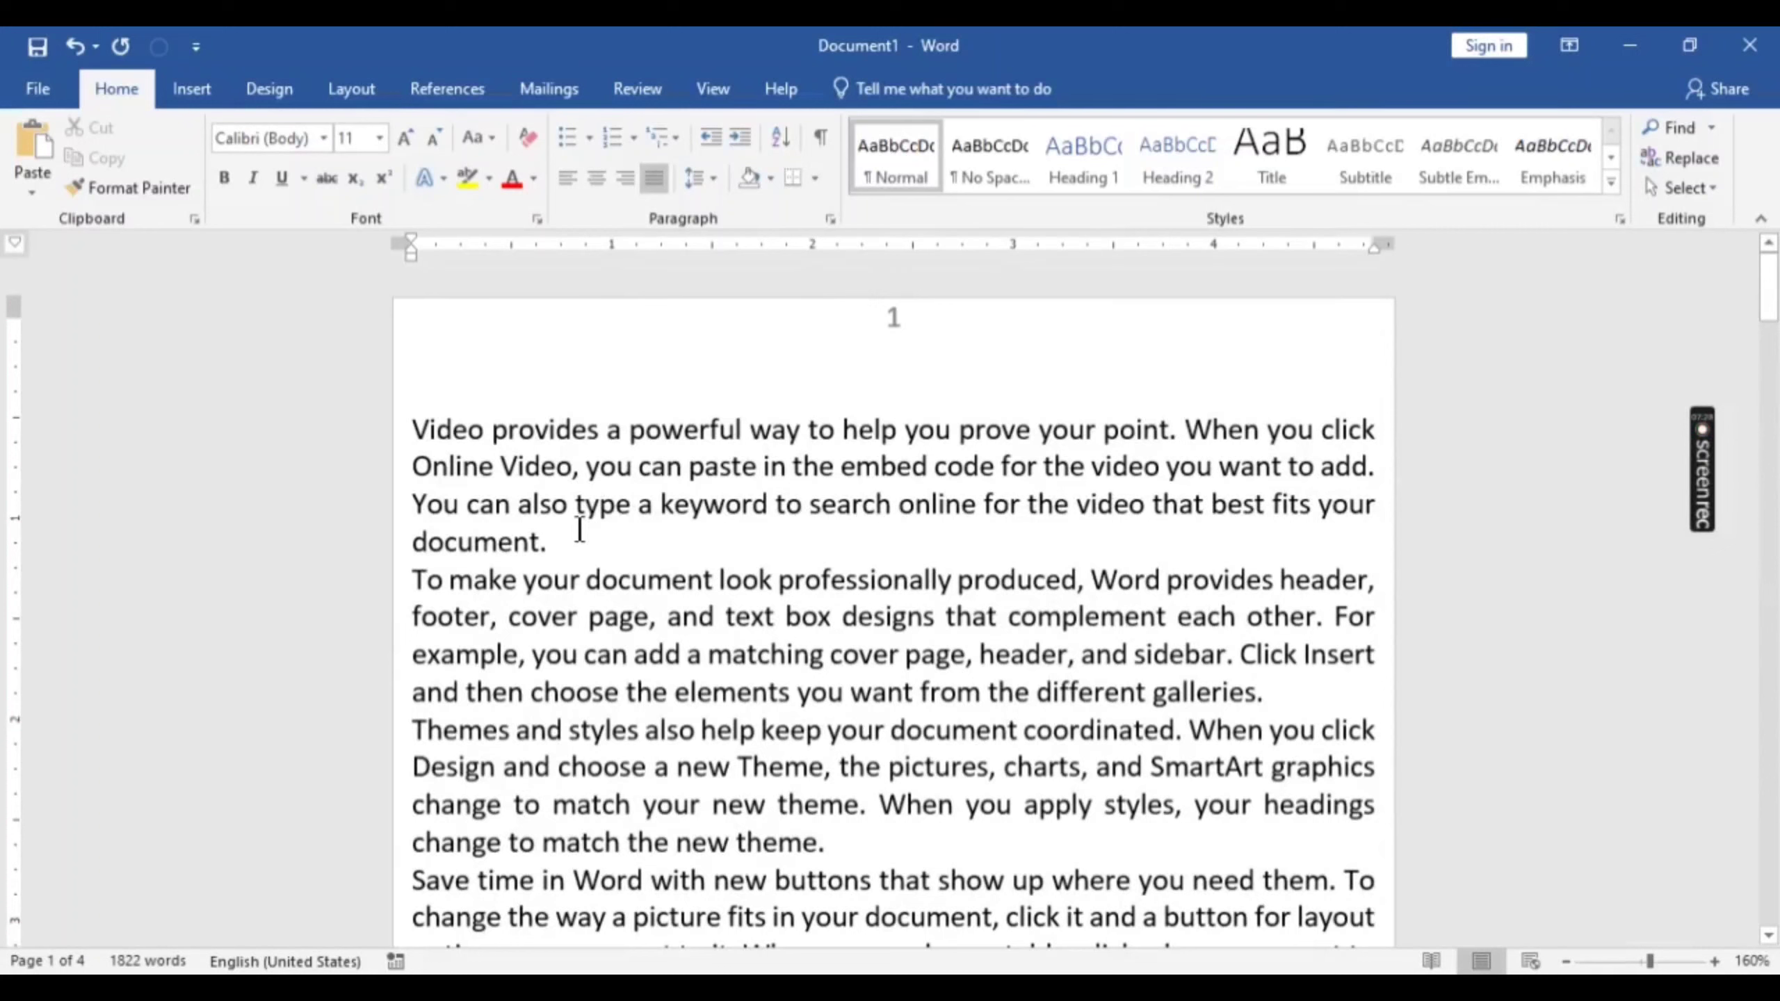
{"action": "key", "text": "Return"}
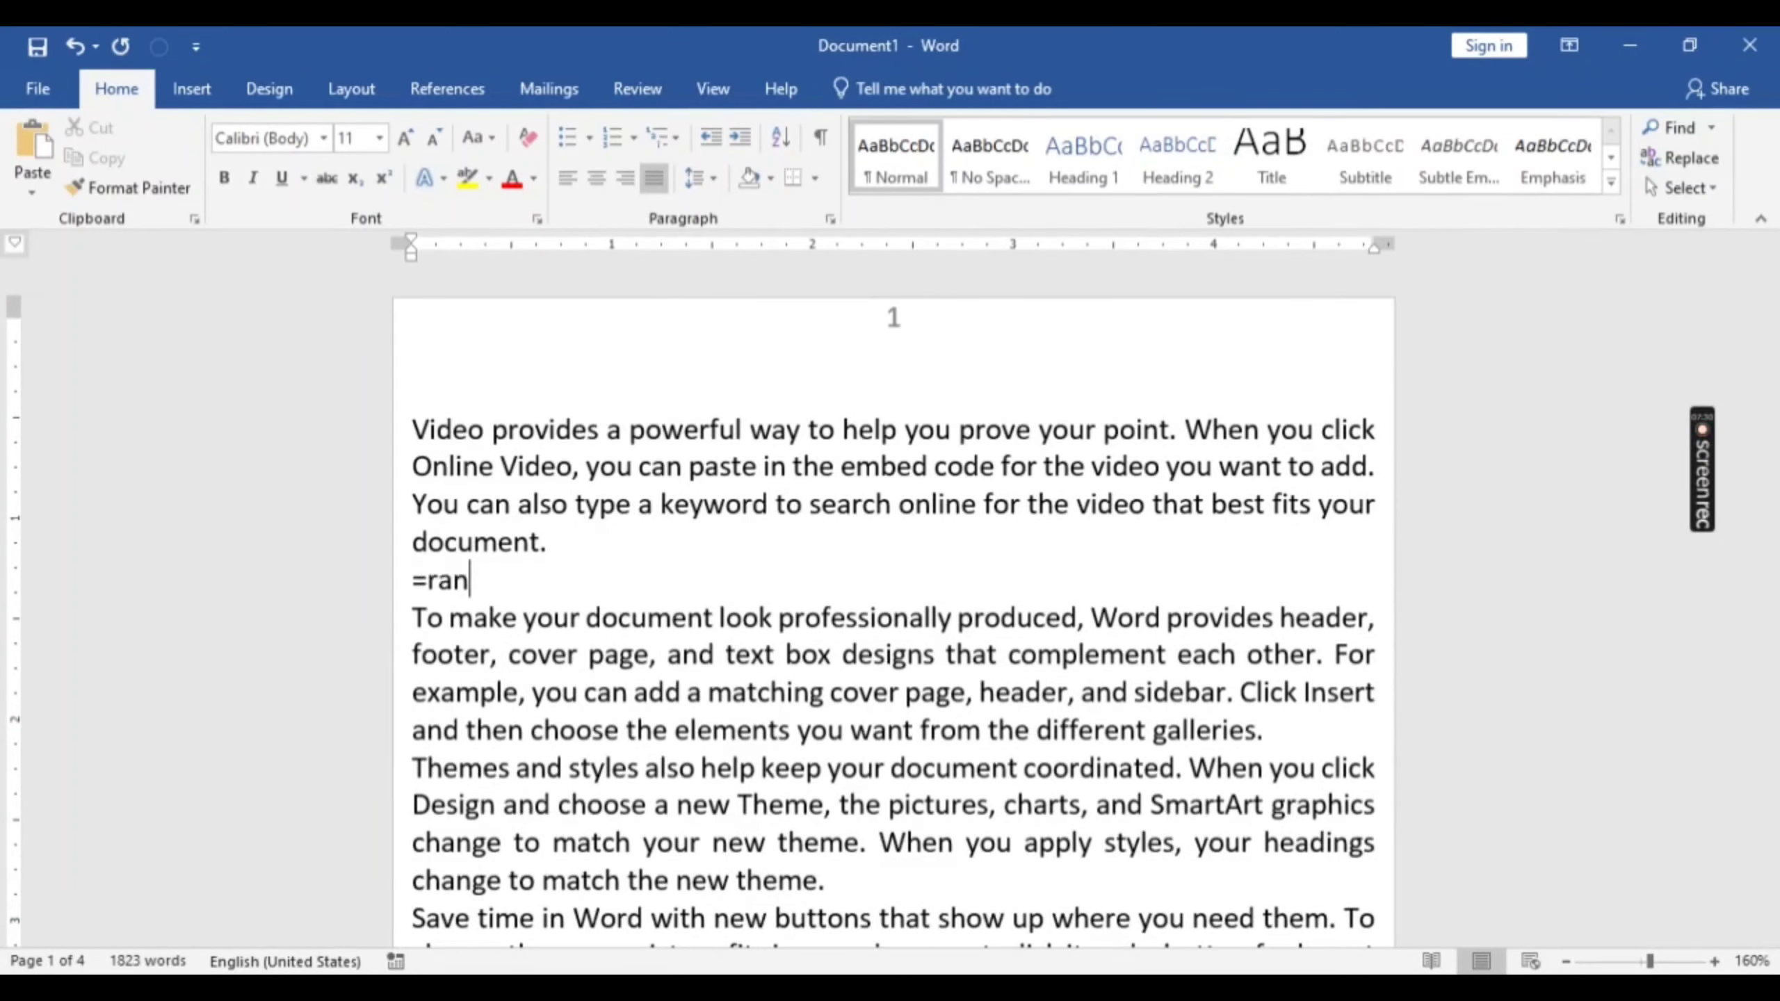
{"action": "type", "text": "=rand()"}
{"action": "key", "text": "Return"}
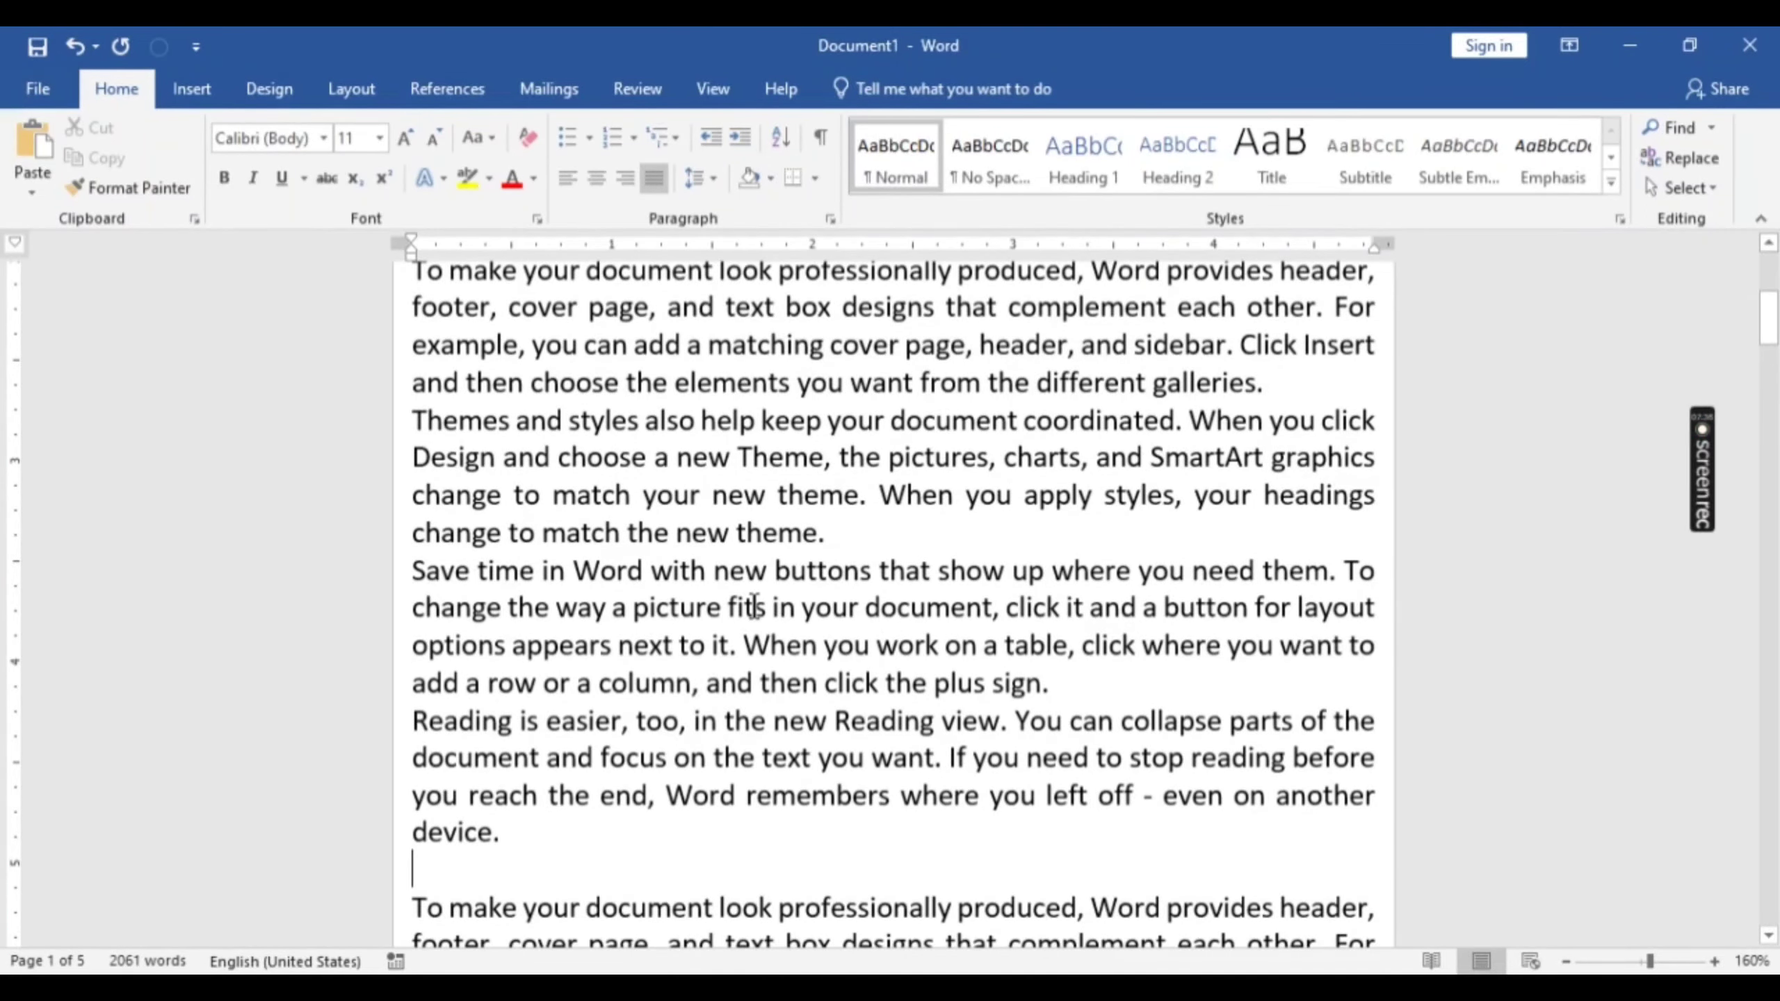
Step: Examine how the text, the cloud shape and the header page numbers fall across the pages after the added text
{"action": "scroll", "coordinate": [754, 606], "scroll_direction": "down", "scroll_amount": 3}
{"action": "scroll", "coordinate": [754, 606], "scroll_direction": "down", "scroll_amount": 6}
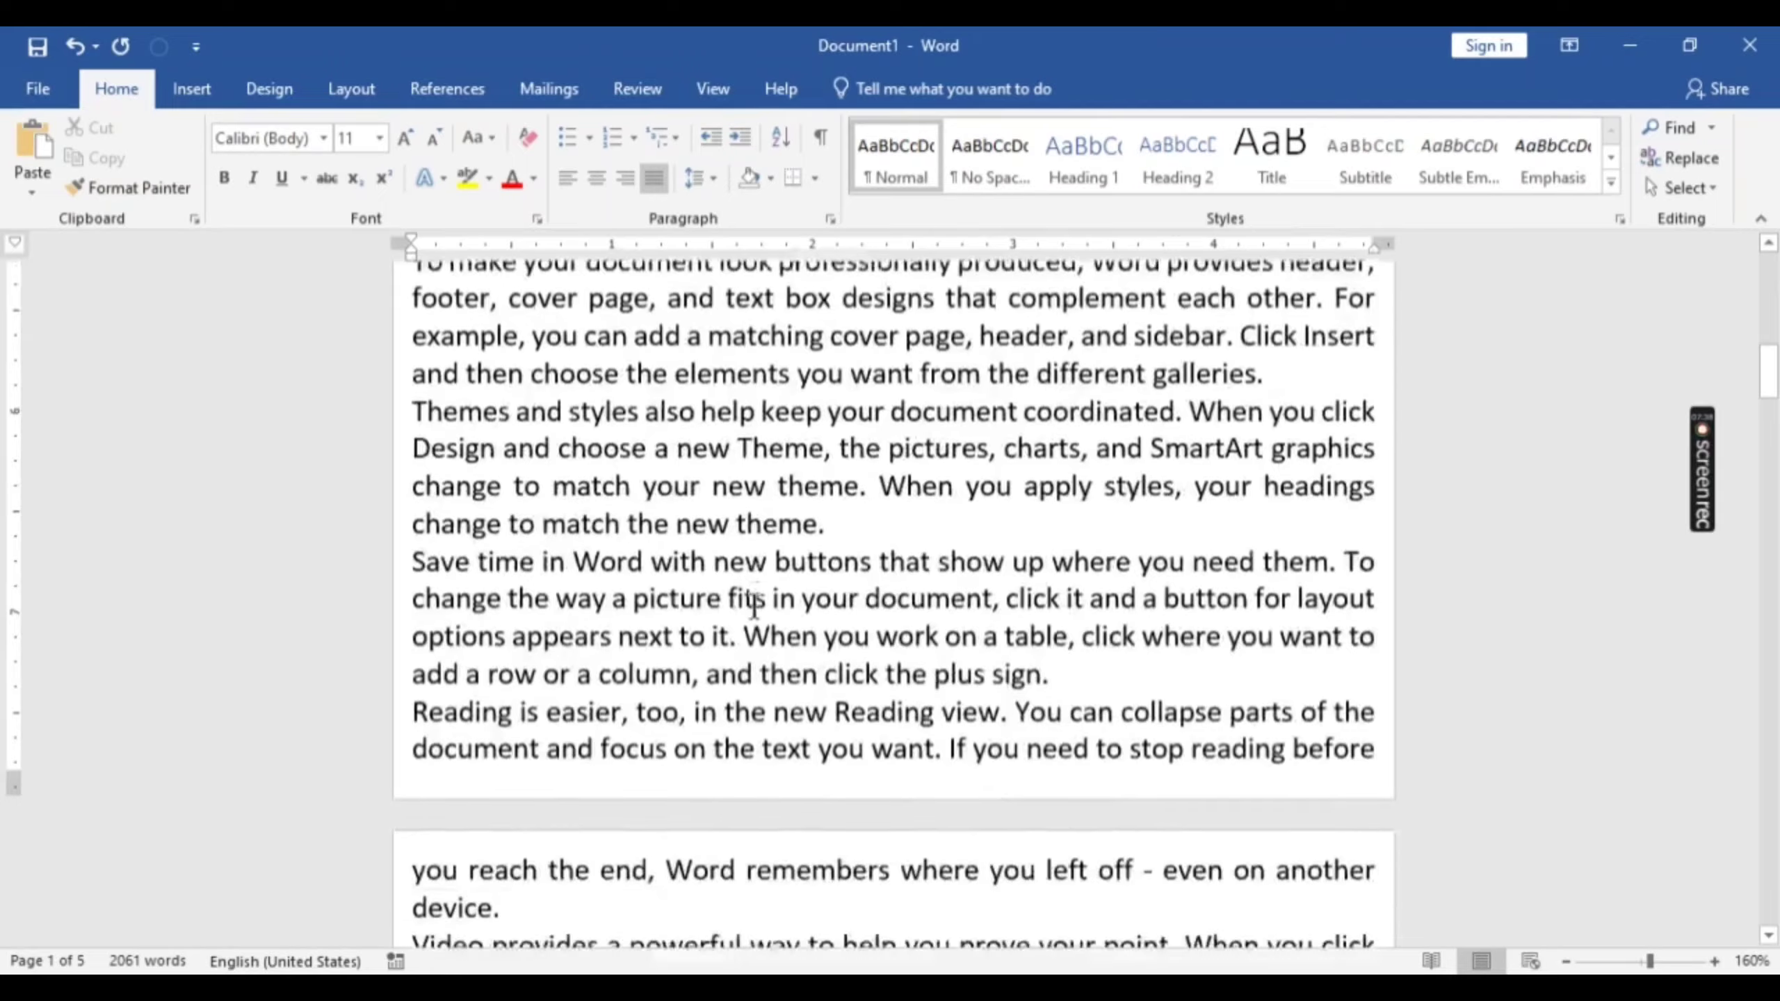
{"action": "scroll", "coordinate": [754, 606], "scroll_direction": "down", "scroll_amount": 10}
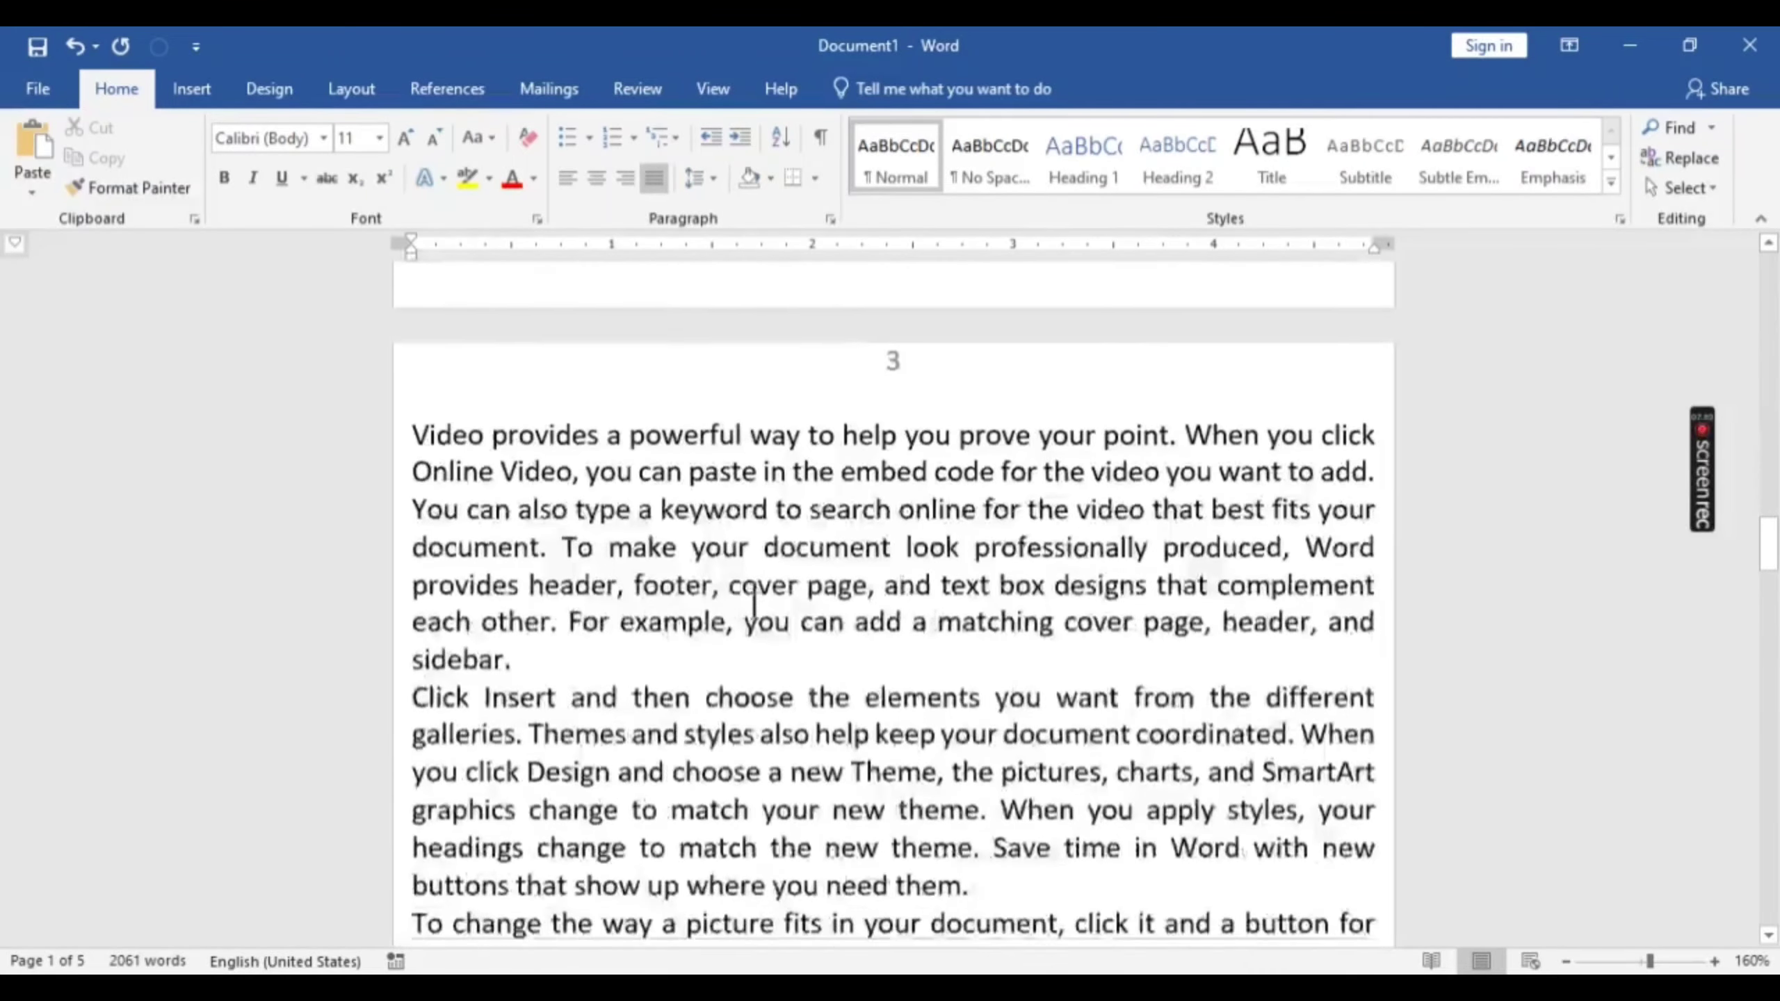
{"action": "scroll", "coordinate": [754, 607], "scroll_direction": "up", "scroll_amount": 6}
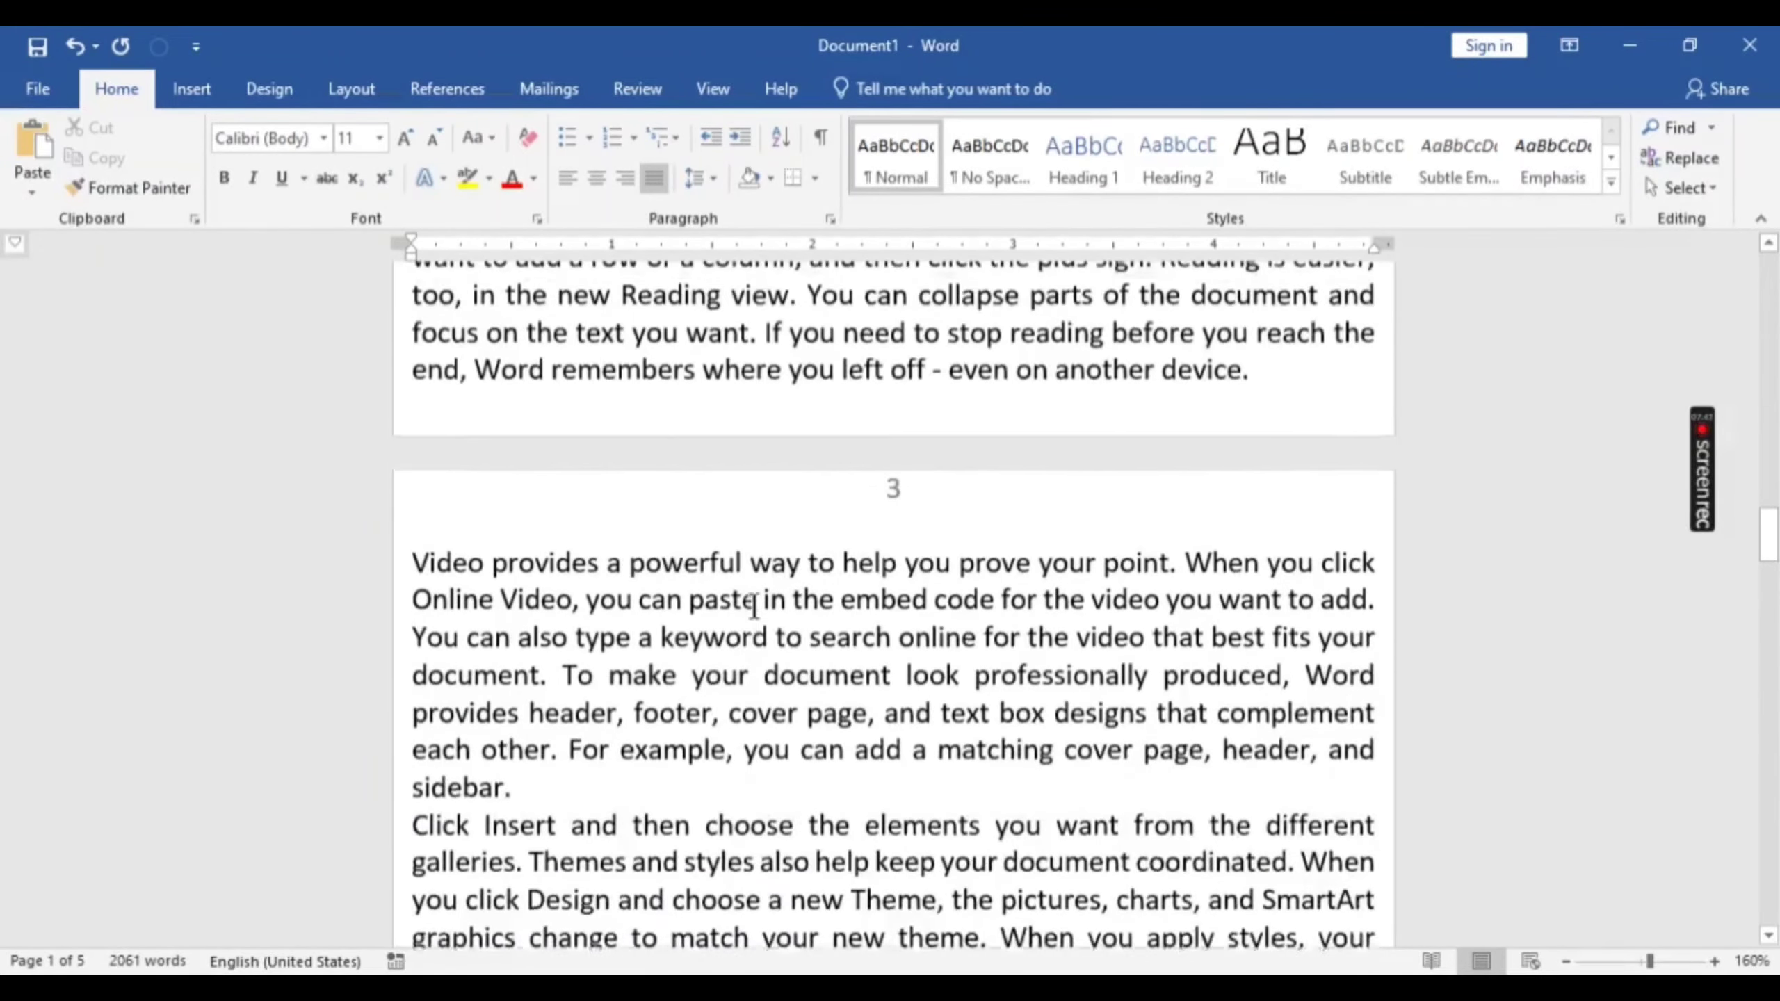
{"action": "scroll", "coordinate": [722, 683], "scroll_direction": "down", "scroll_amount": 5}
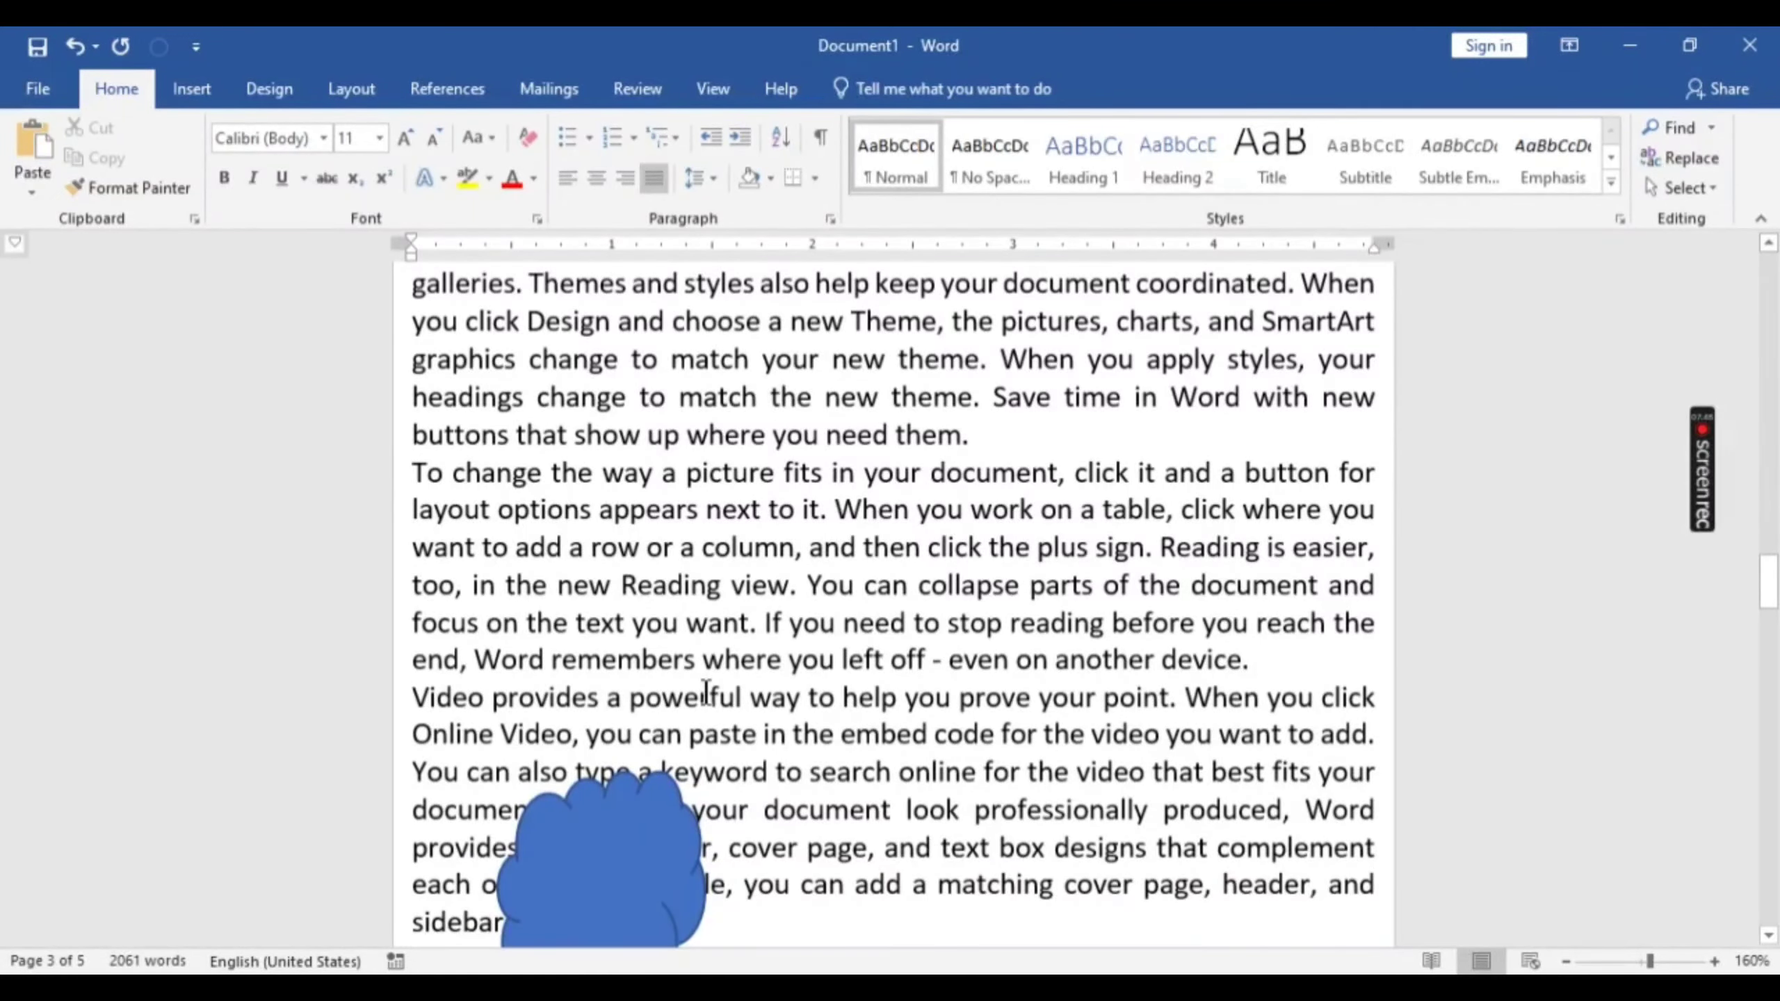
{"action": "scroll", "coordinate": [706, 690], "scroll_direction": "down", "scroll_amount": 2}
{"action": "scroll", "coordinate": [708, 695], "scroll_direction": "up", "scroll_amount": 3}
{"action": "scroll", "coordinate": [706, 694], "scroll_direction": "down", "scroll_amount": 2}
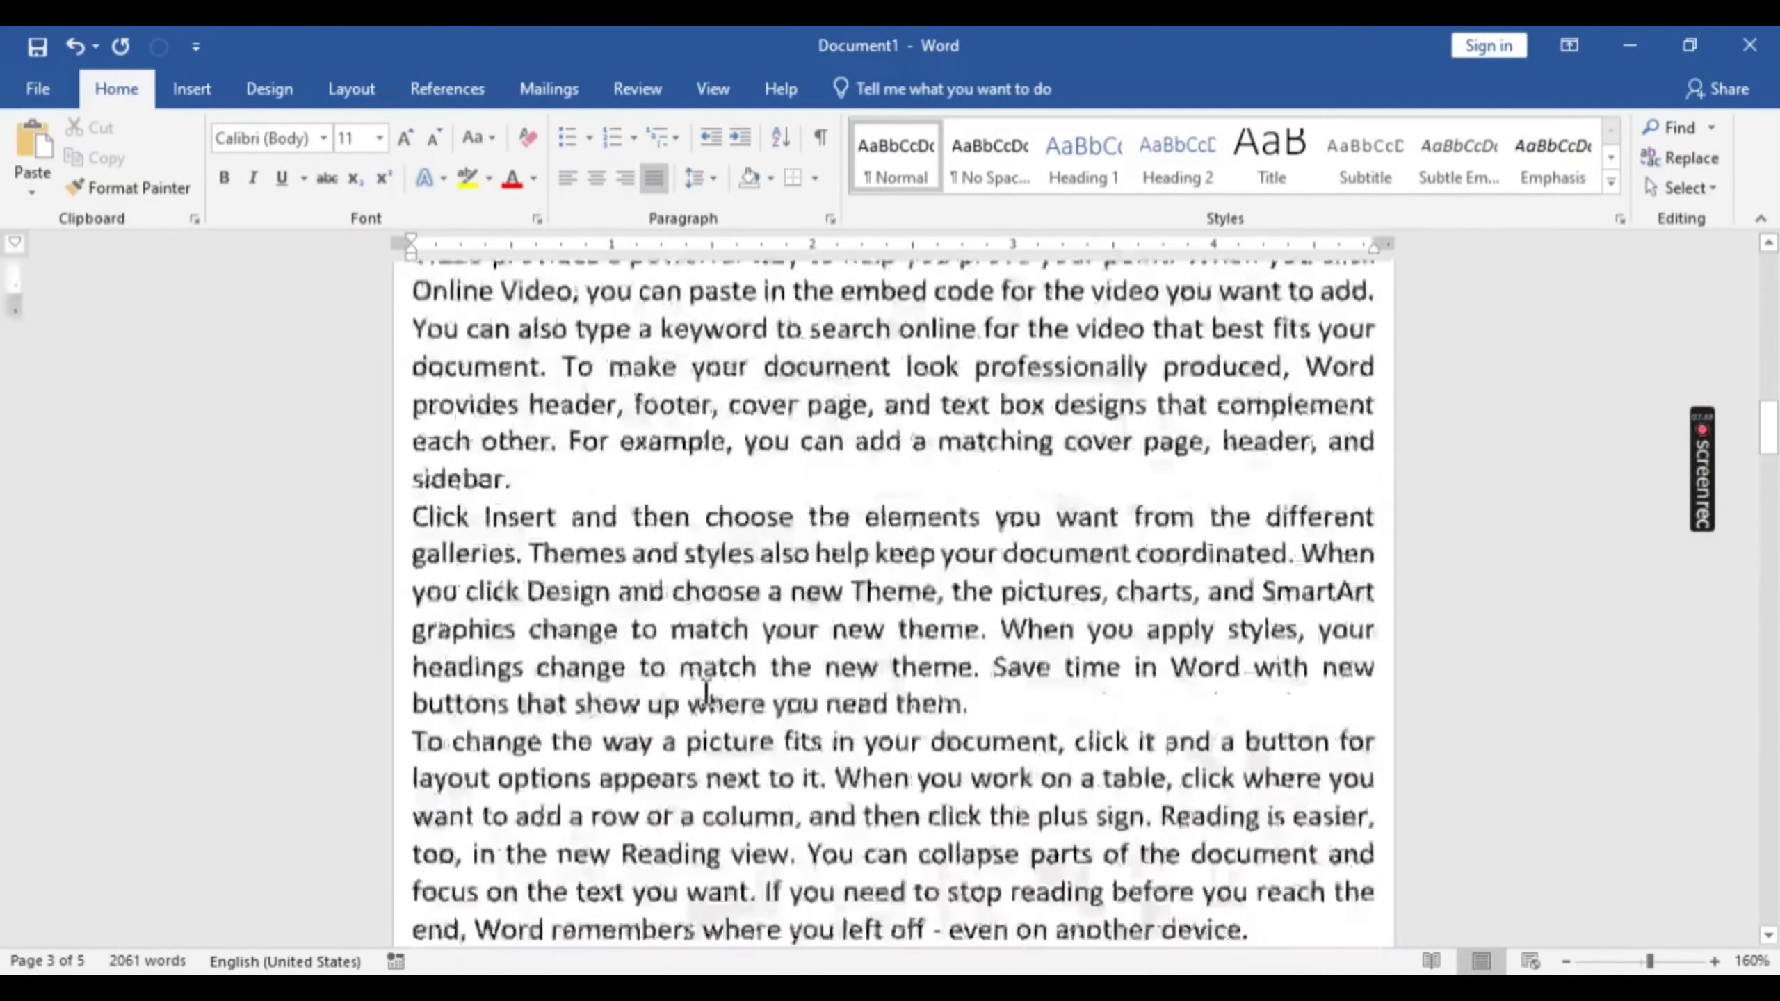
{"action": "scroll", "coordinate": [706, 692], "scroll_direction": "up", "scroll_amount": 15}
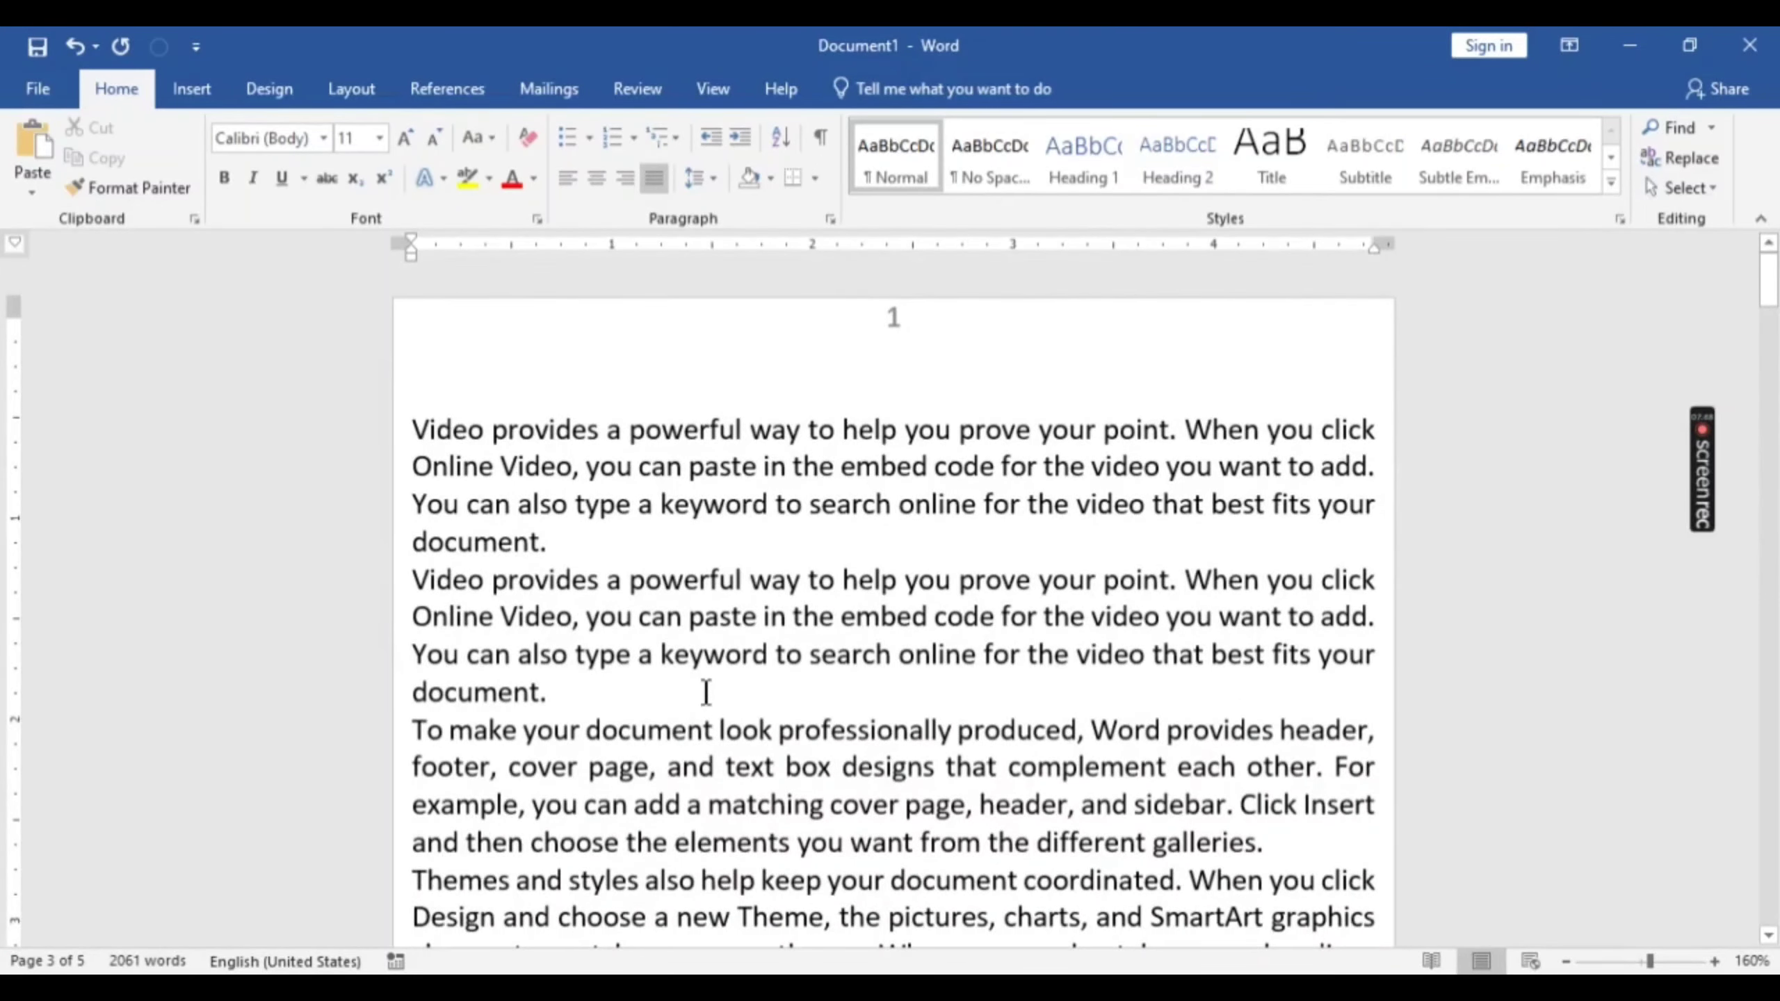
Step: Add 21 blank lines after the second paragraph ending in "document." on page 1 to push the following text onto page 2
{"action": "scroll", "coordinate": [706, 693], "scroll_direction": "down", "scroll_amount": 3}
{"action": "scroll", "coordinate": [700, 687], "scroll_direction": "up", "scroll_amount": 3}
{"action": "left_click", "coordinate": [564, 675]}
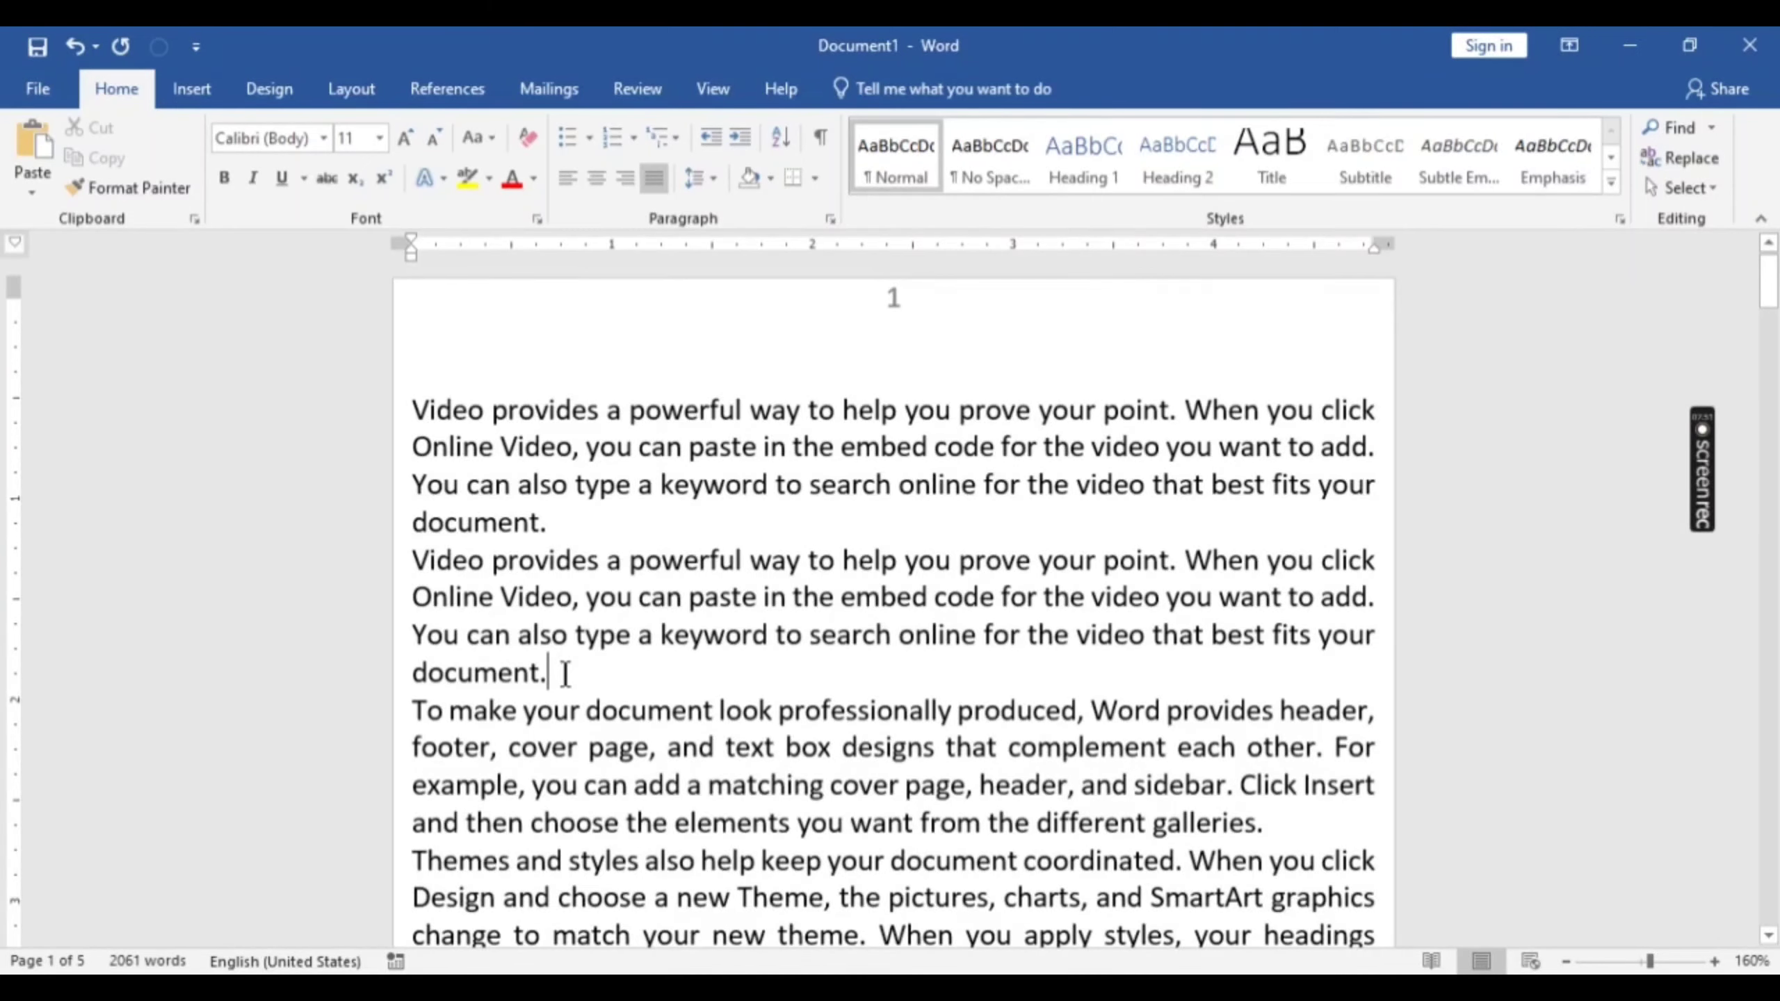
{"action": "key", "text": "Return"}
{"action": "key", "text": "Return"}
{"action": "key", "text": "Return"}
{"action": "key", "text": "Return"}
{"action": "key", "text": "Return"}
{"action": "key", "text": "Return"}
{"action": "key", "text": "Return"}
{"action": "key", "text": "Return"}
{"action": "key", "text": "Return"}
{"action": "key", "text": "Return"}
{"action": "key", "text": "Return"}
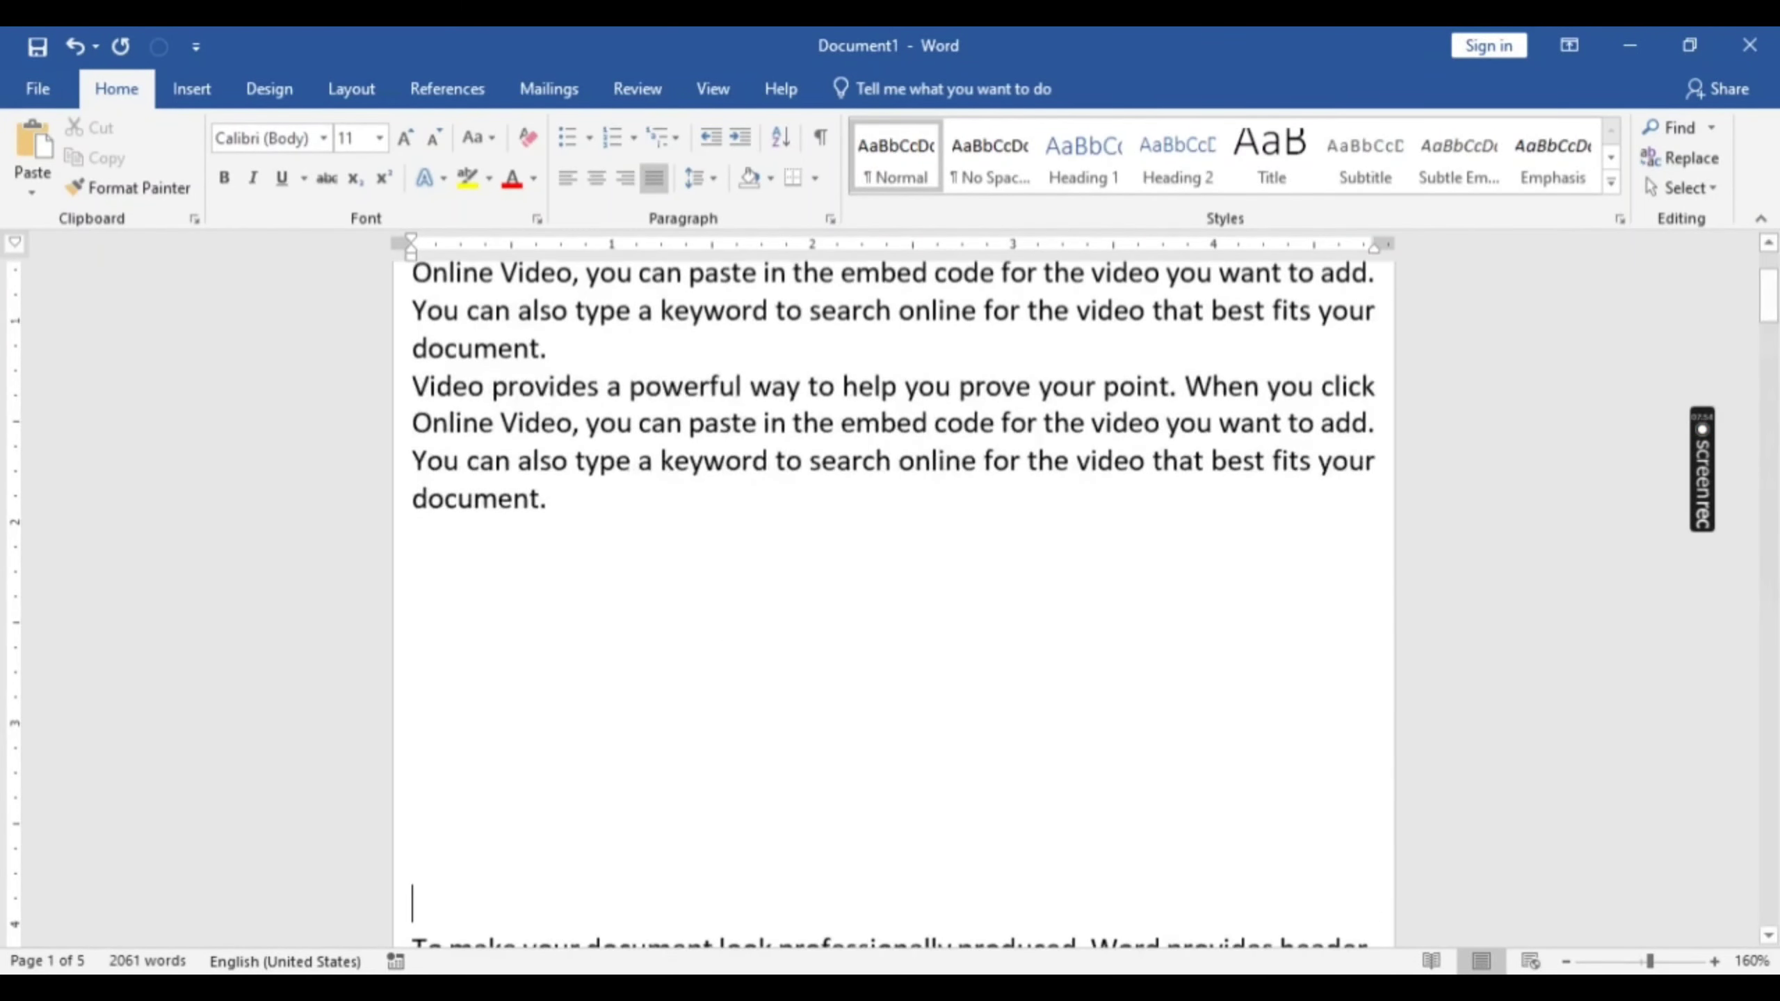
{"action": "key", "text": "Return"}
{"action": "key", "text": "Return"}
{"action": "key", "text": "Return"}
{"action": "key", "text": "Return"}
{"action": "key", "text": "Return"}
{"action": "key", "text": "Return"}
{"action": "key", "text": "Return"}
{"action": "key", "text": "Return"}
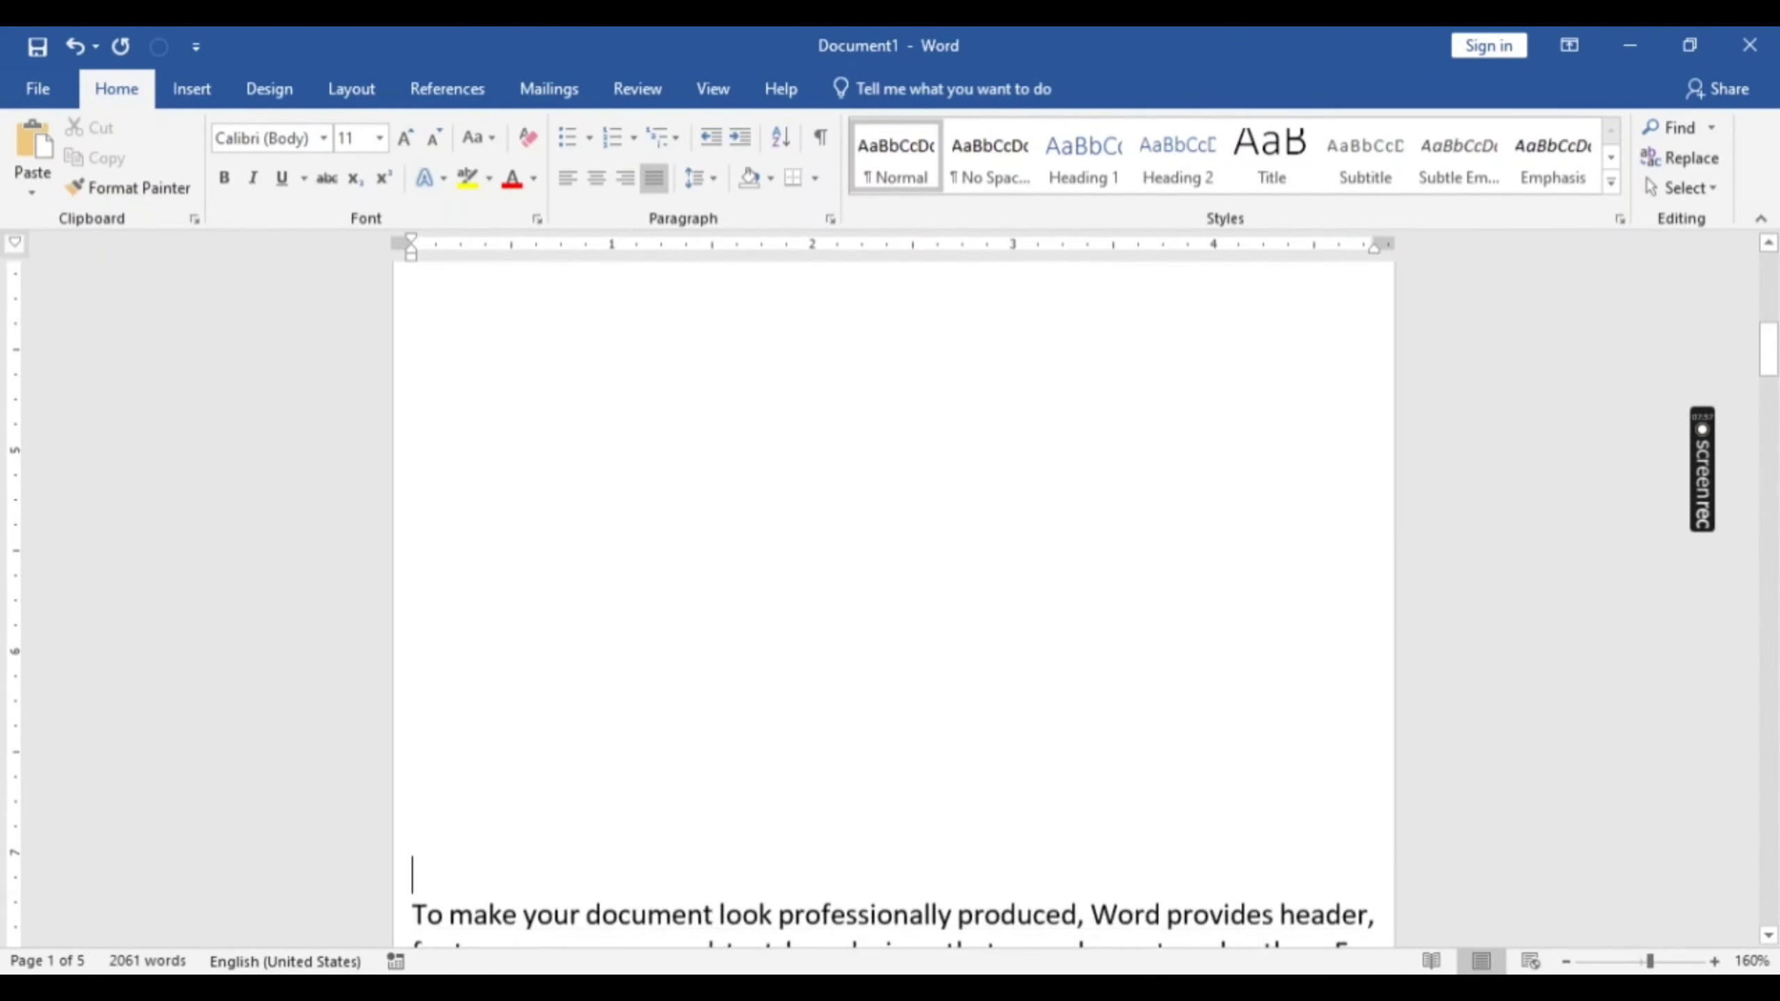
{"action": "key", "text": "Return"}
{"action": "key", "text": "Return"}
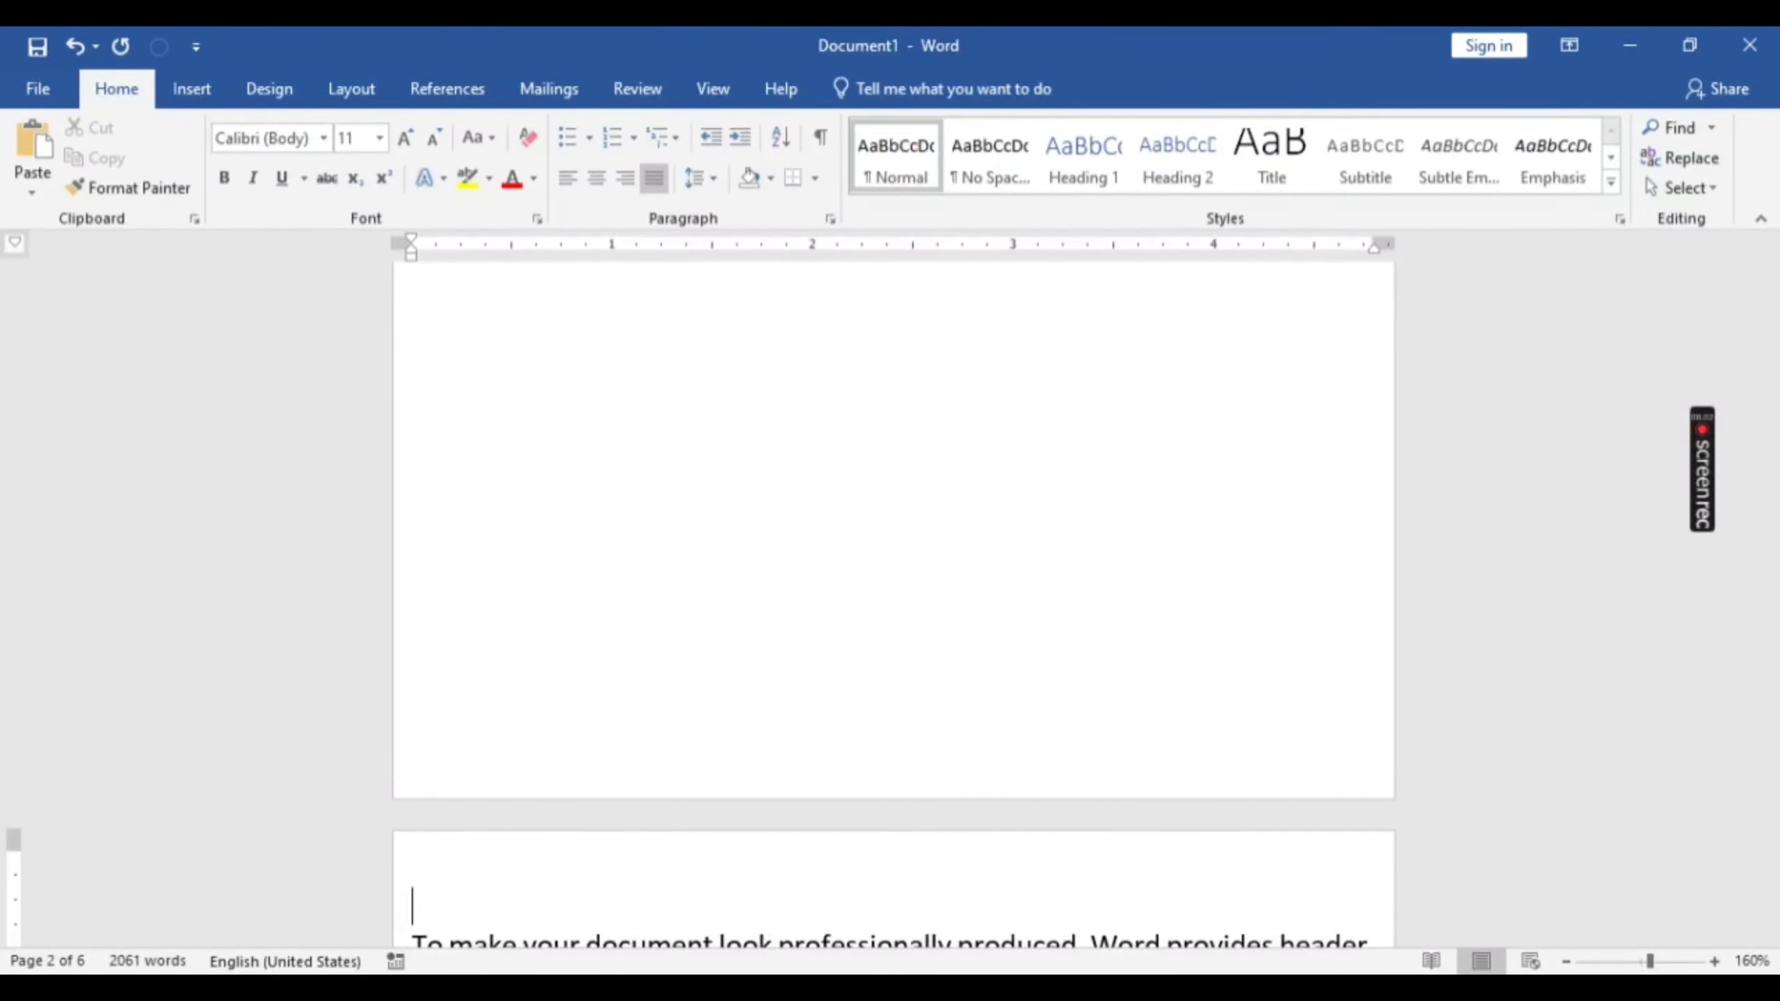
Step: Turn off Different Odd & Even Pages in the page 4 header and return to the body text
{"action": "scroll", "coordinate": [607, 636], "scroll_direction": "up", "scroll_amount": 15}
{"action": "scroll", "coordinate": [609, 637], "scroll_direction": "down", "scroll_amount": 20}
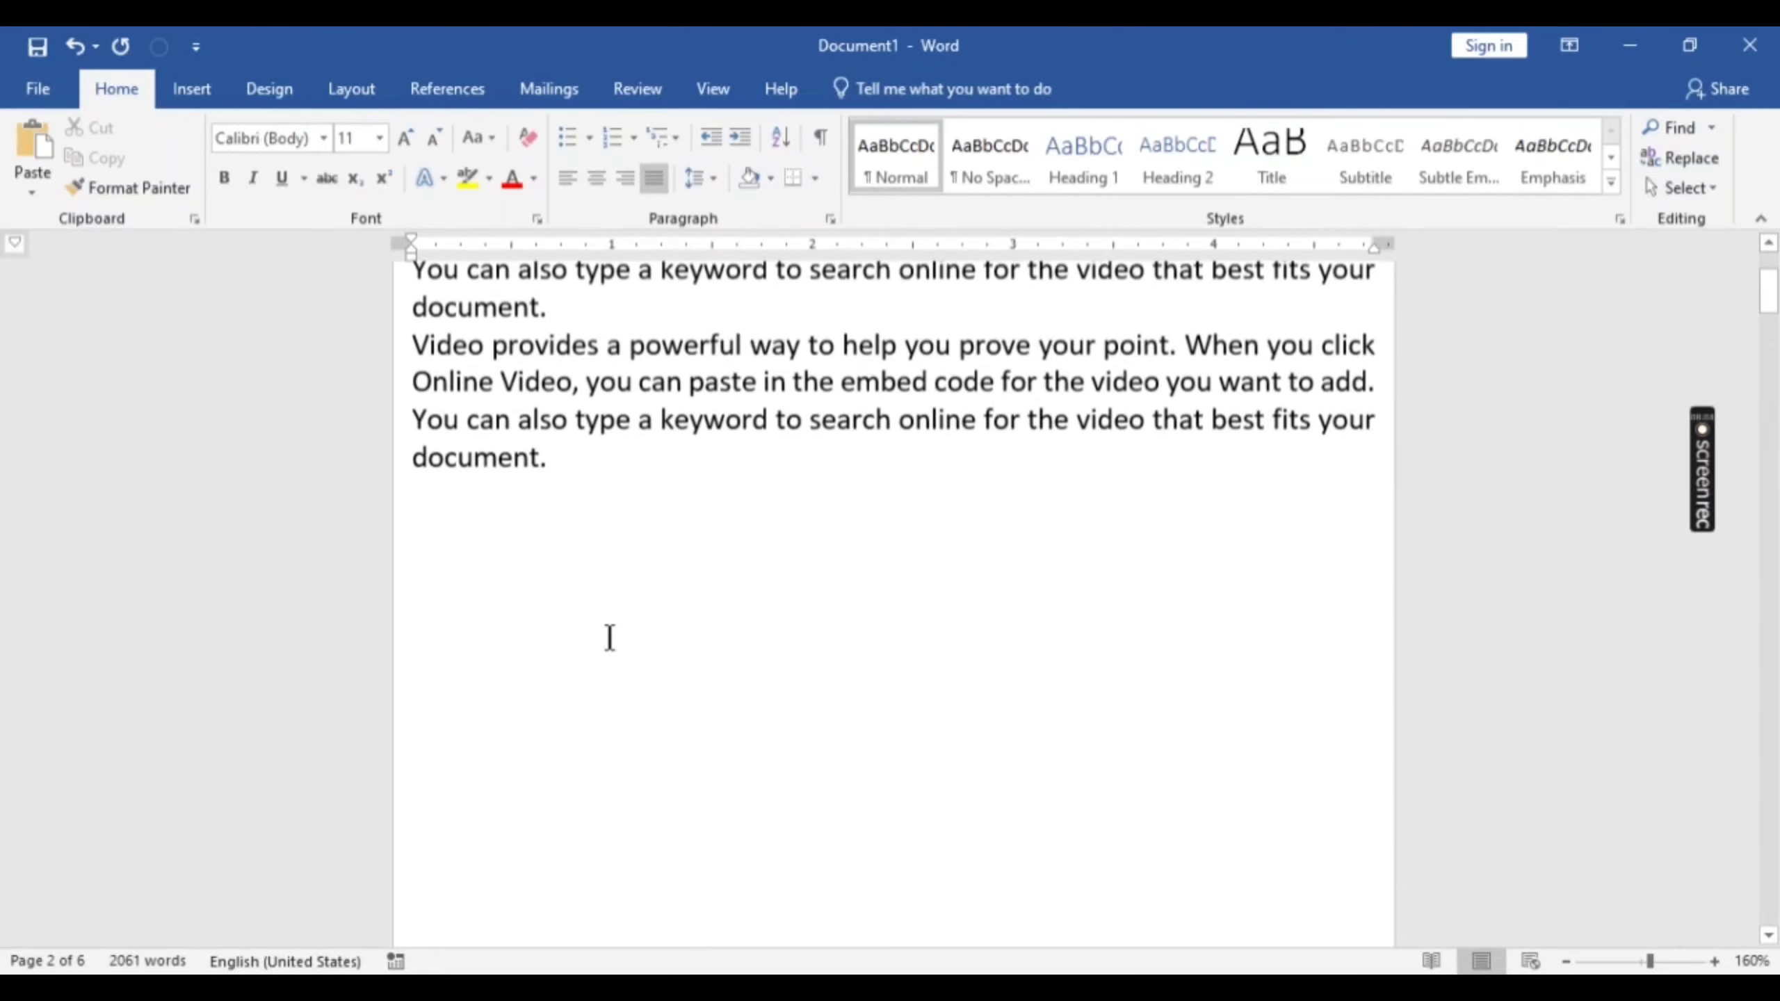
{"action": "scroll", "coordinate": [609, 637], "scroll_direction": "down", "scroll_amount": 15}
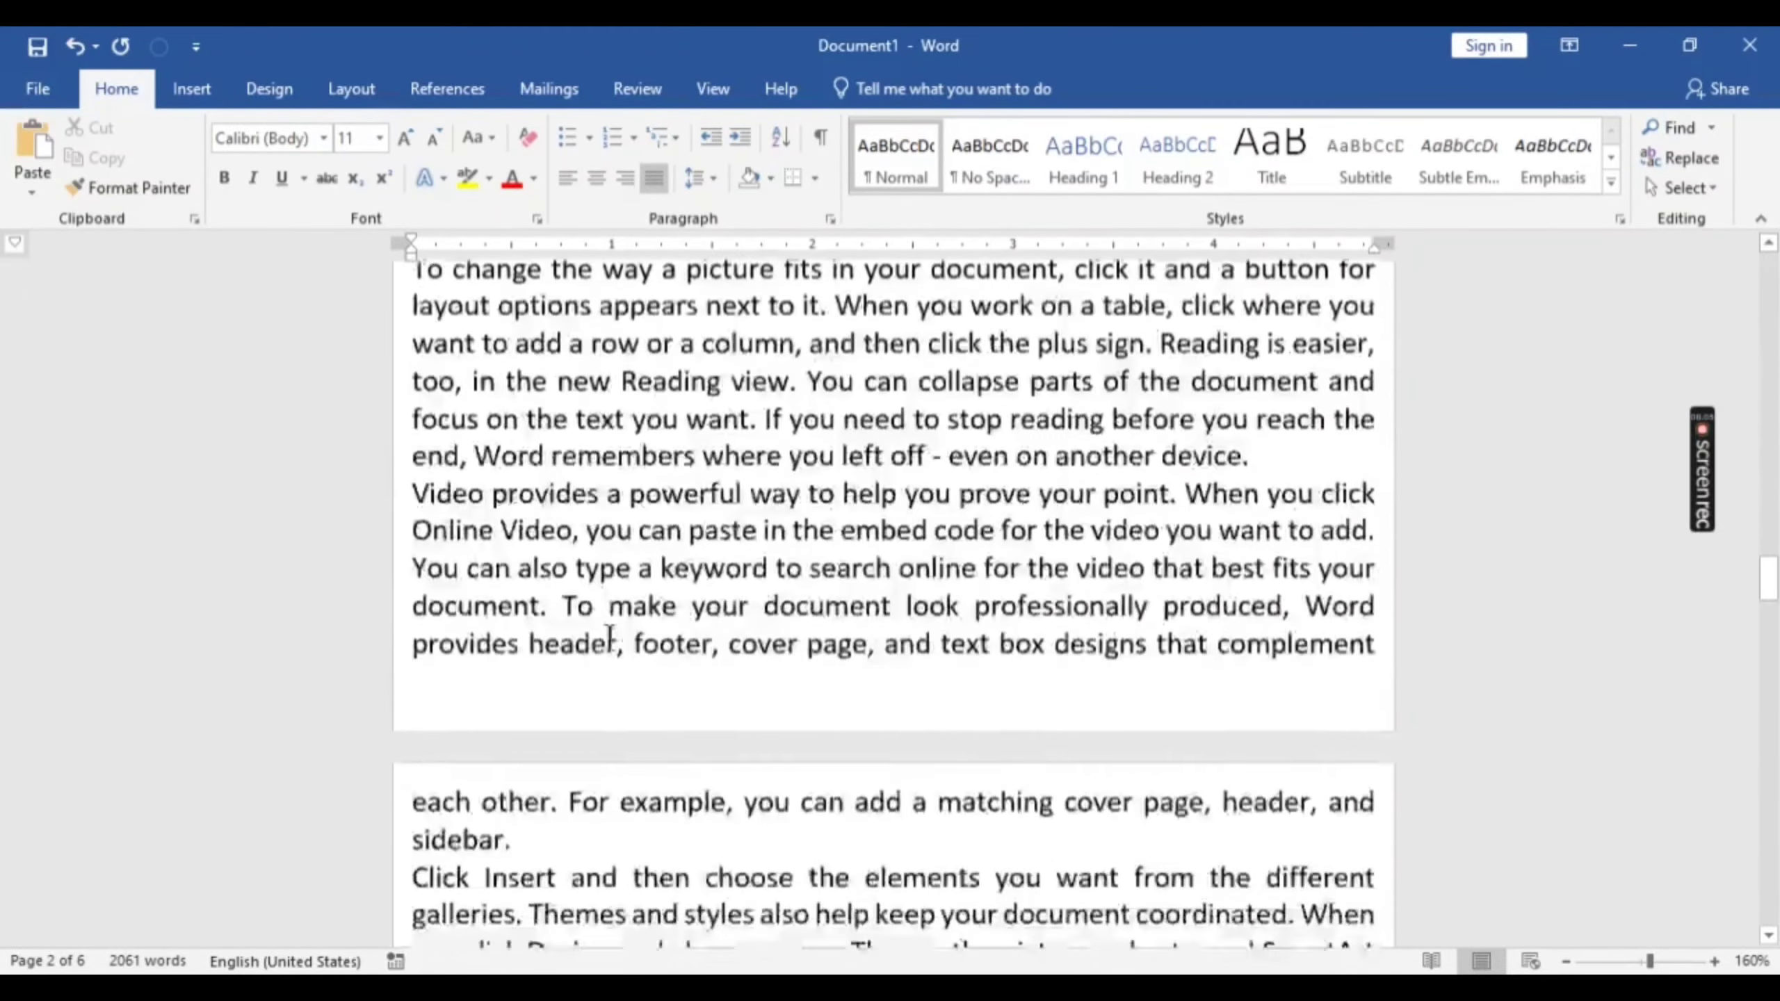
{"action": "scroll", "coordinate": [609, 636], "scroll_direction": "up", "scroll_amount": 5}
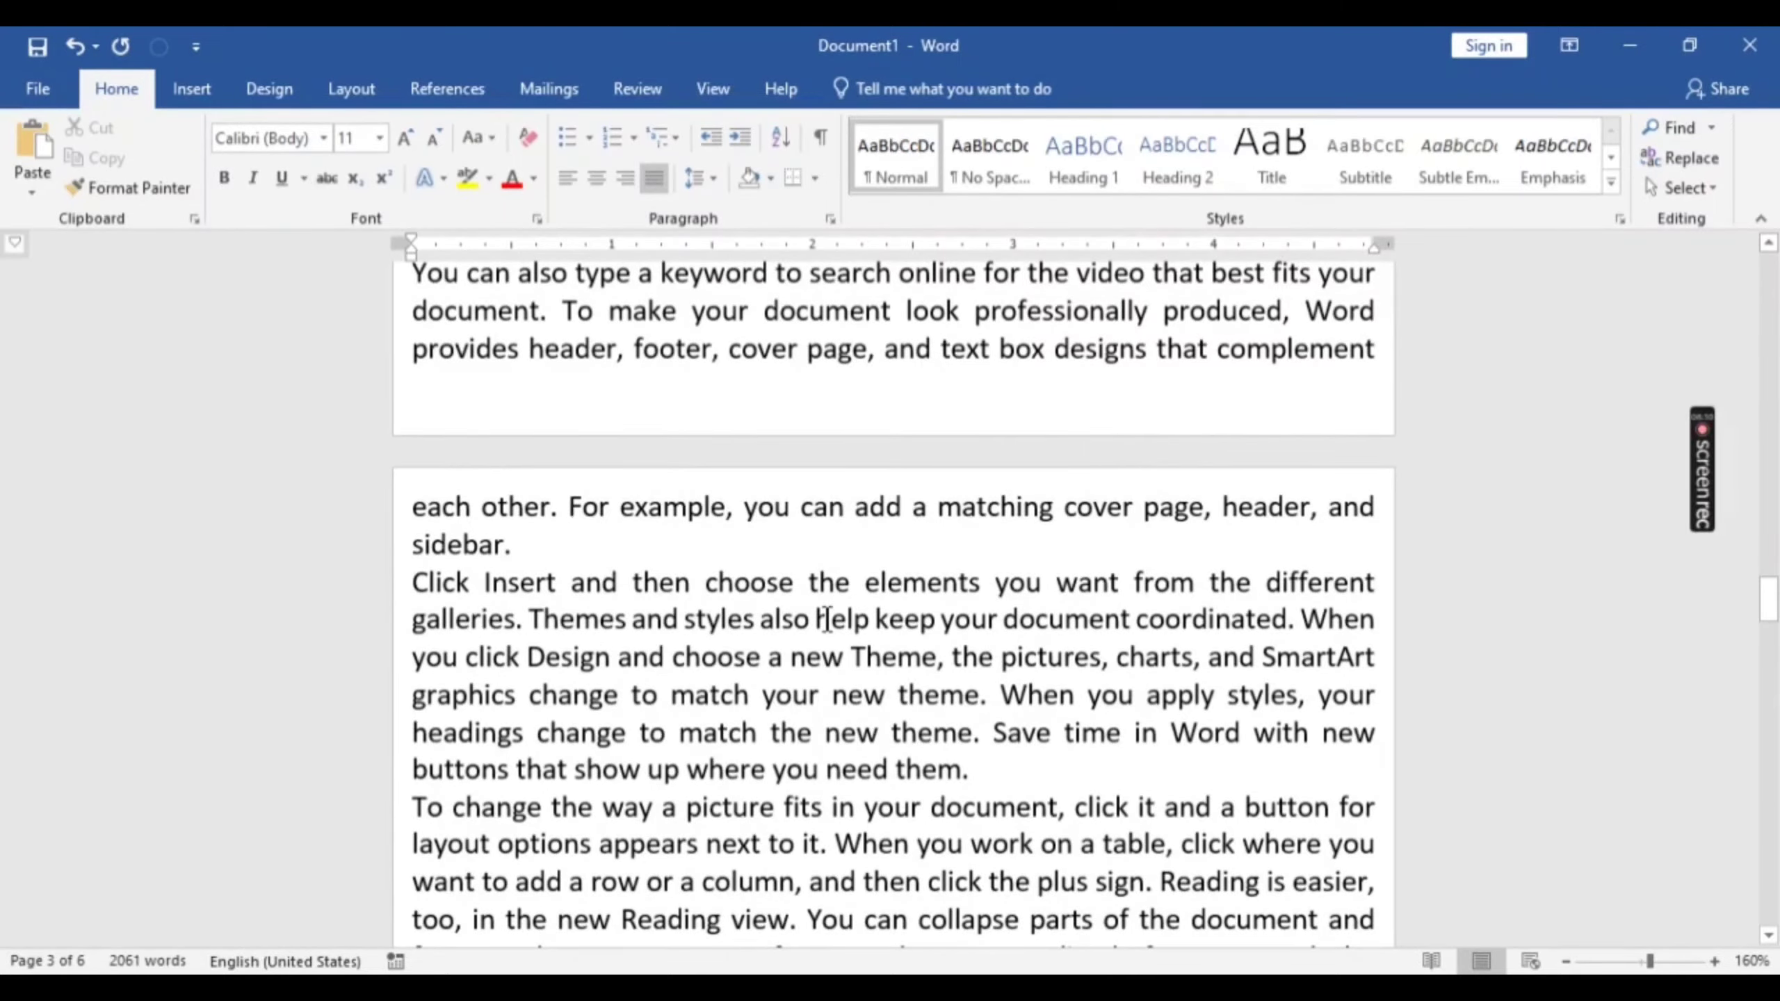
{"action": "scroll", "coordinate": [827, 619], "scroll_direction": "down", "scroll_amount": 7}
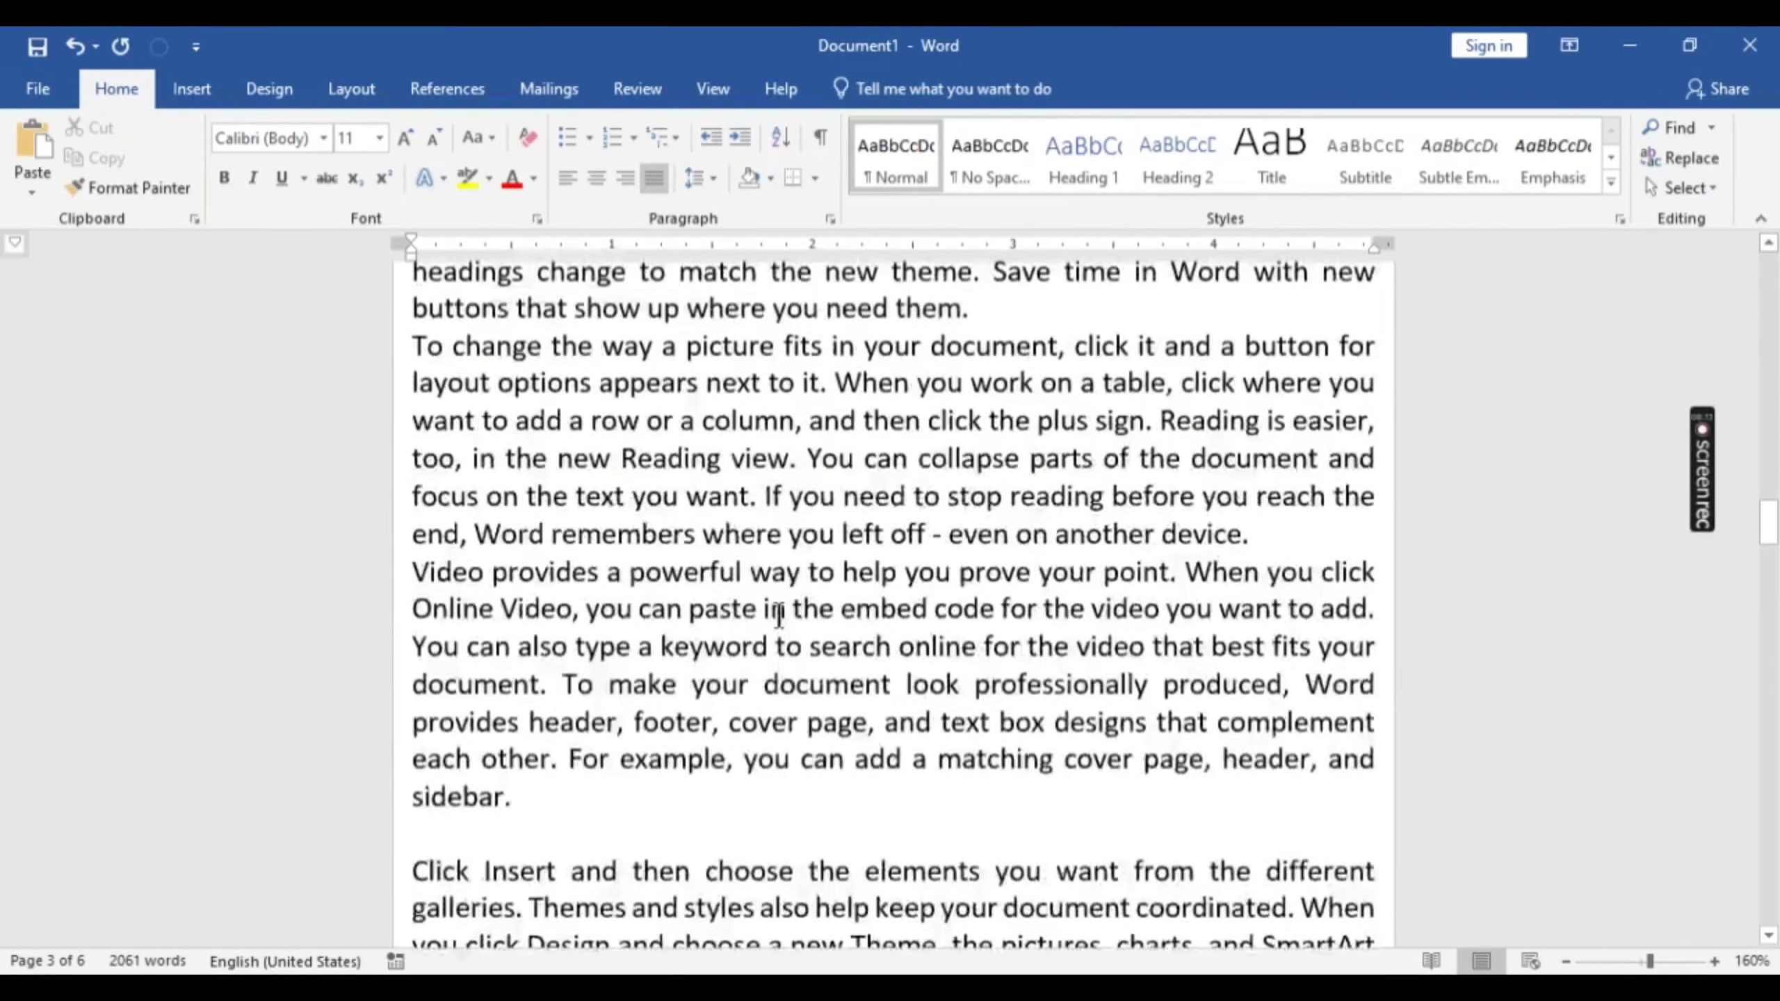
{"action": "scroll", "coordinate": [778, 615], "scroll_direction": "up", "scroll_amount": 10}
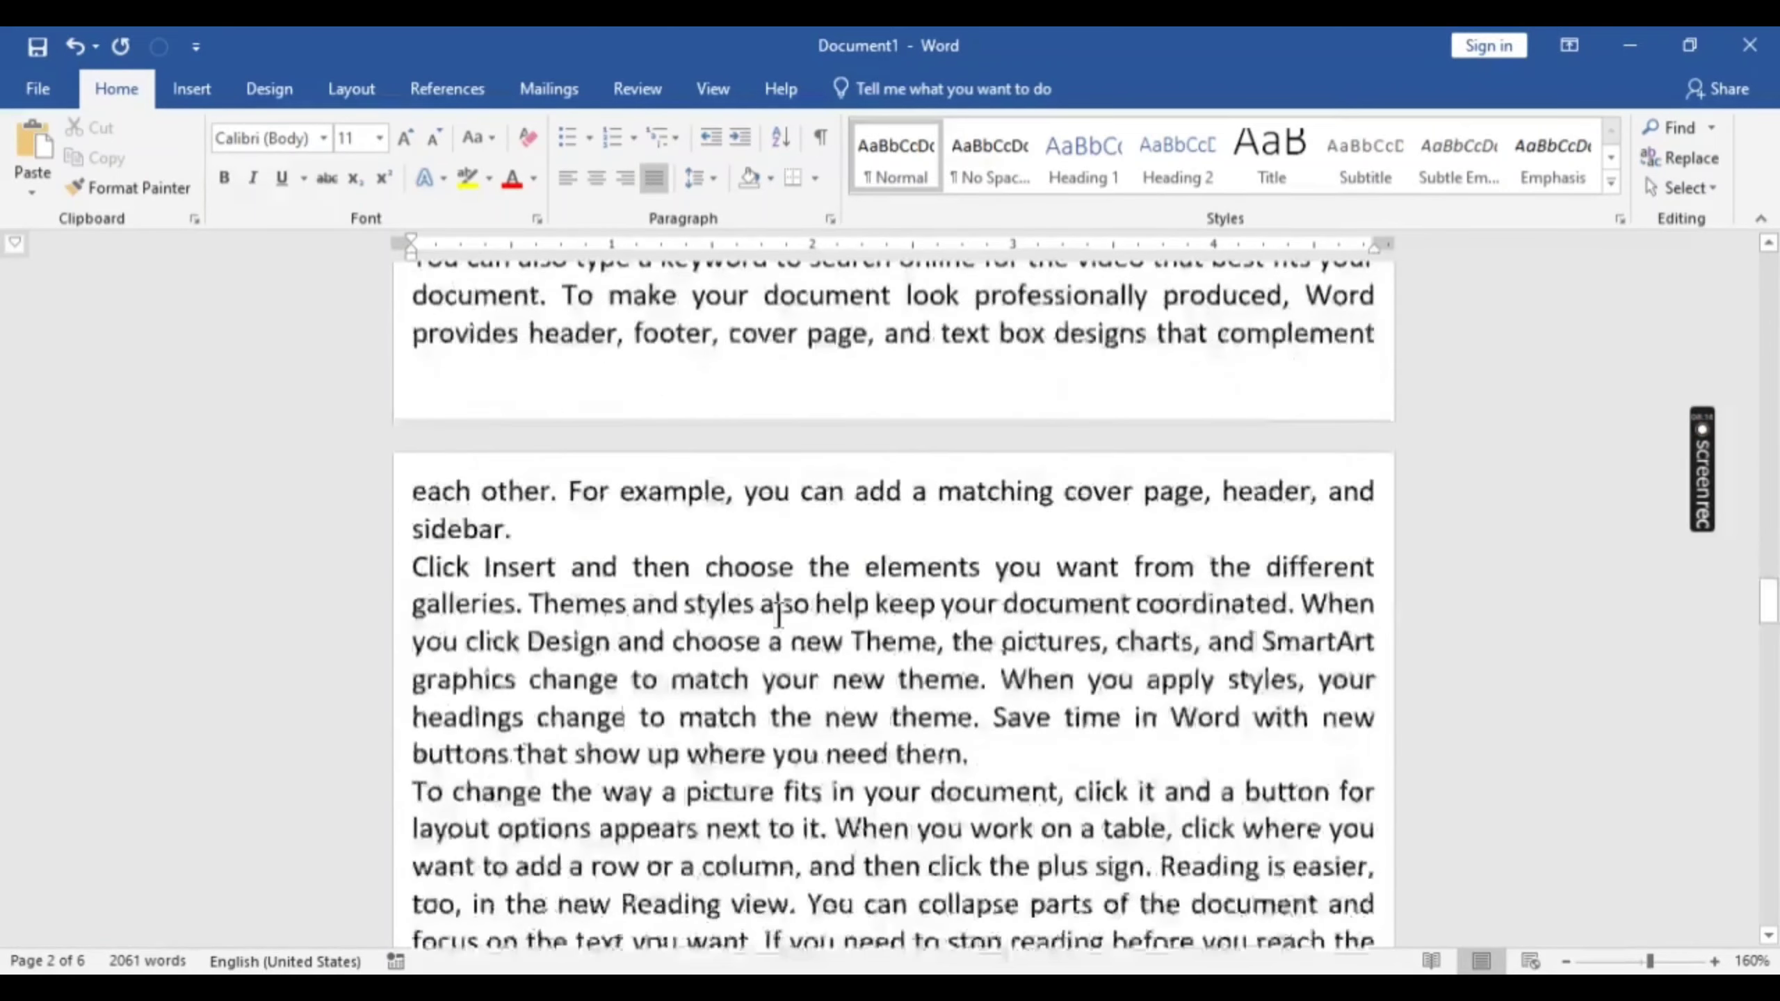
{"action": "scroll", "coordinate": [776, 615], "scroll_direction": "down", "scroll_amount": 1}
{"action": "double_click", "coordinate": [879, 414]}
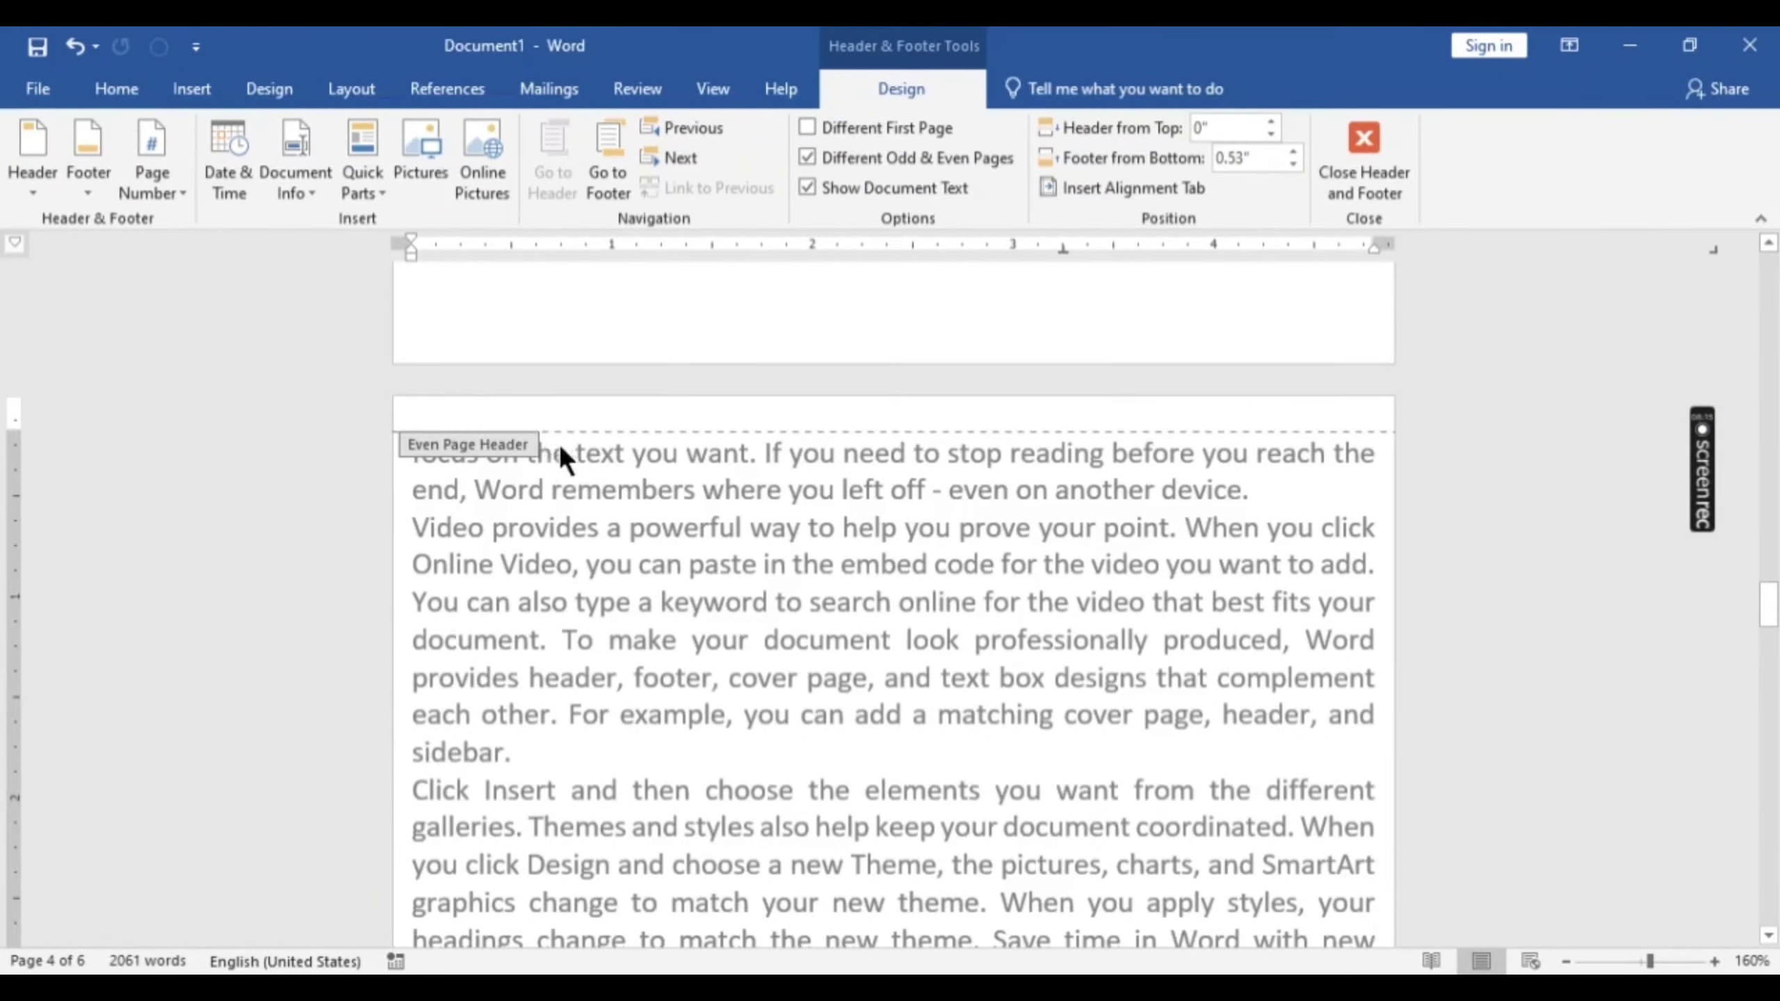
{"action": "left_click", "coordinate": [805, 158]}
{"action": "double_click", "coordinate": [810, 609]}
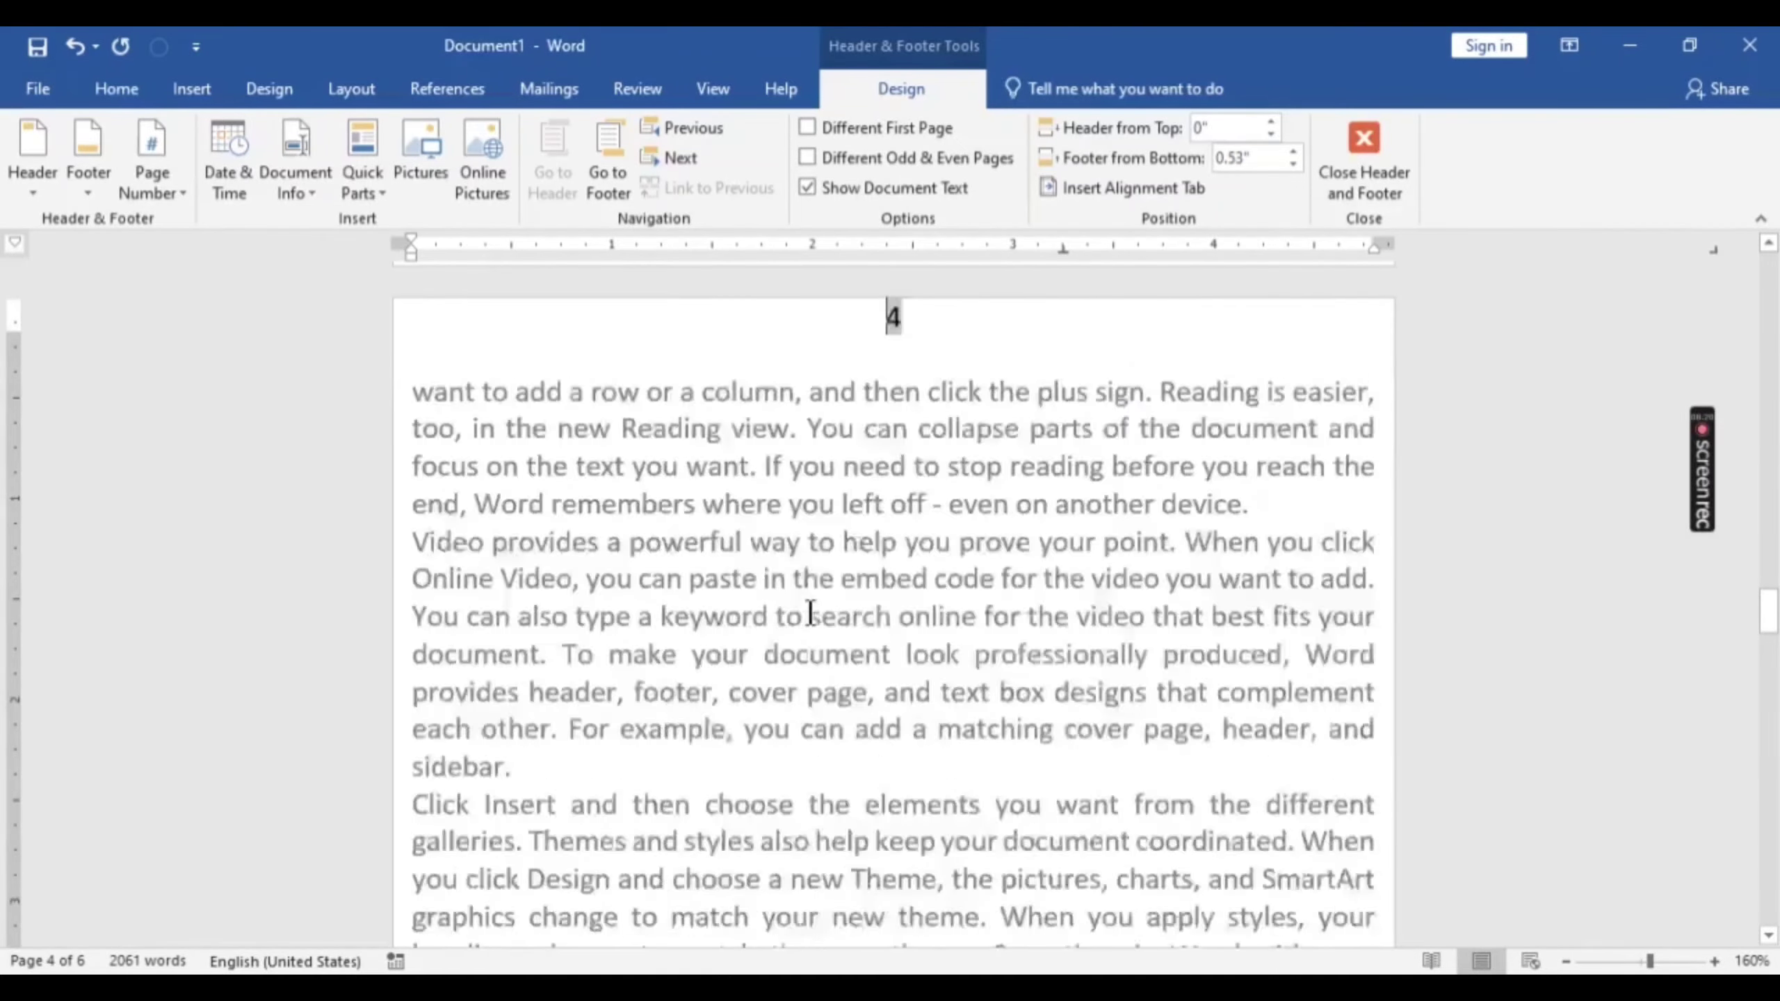
Step: Generate sample text with =rand() on the first blank line below the second paragraph on page 1
{"action": "scroll", "coordinate": [809, 610], "scroll_direction": "down", "scroll_amount": 8}
{"action": "scroll", "coordinate": [806, 615], "scroll_direction": "up", "scroll_amount": 5}
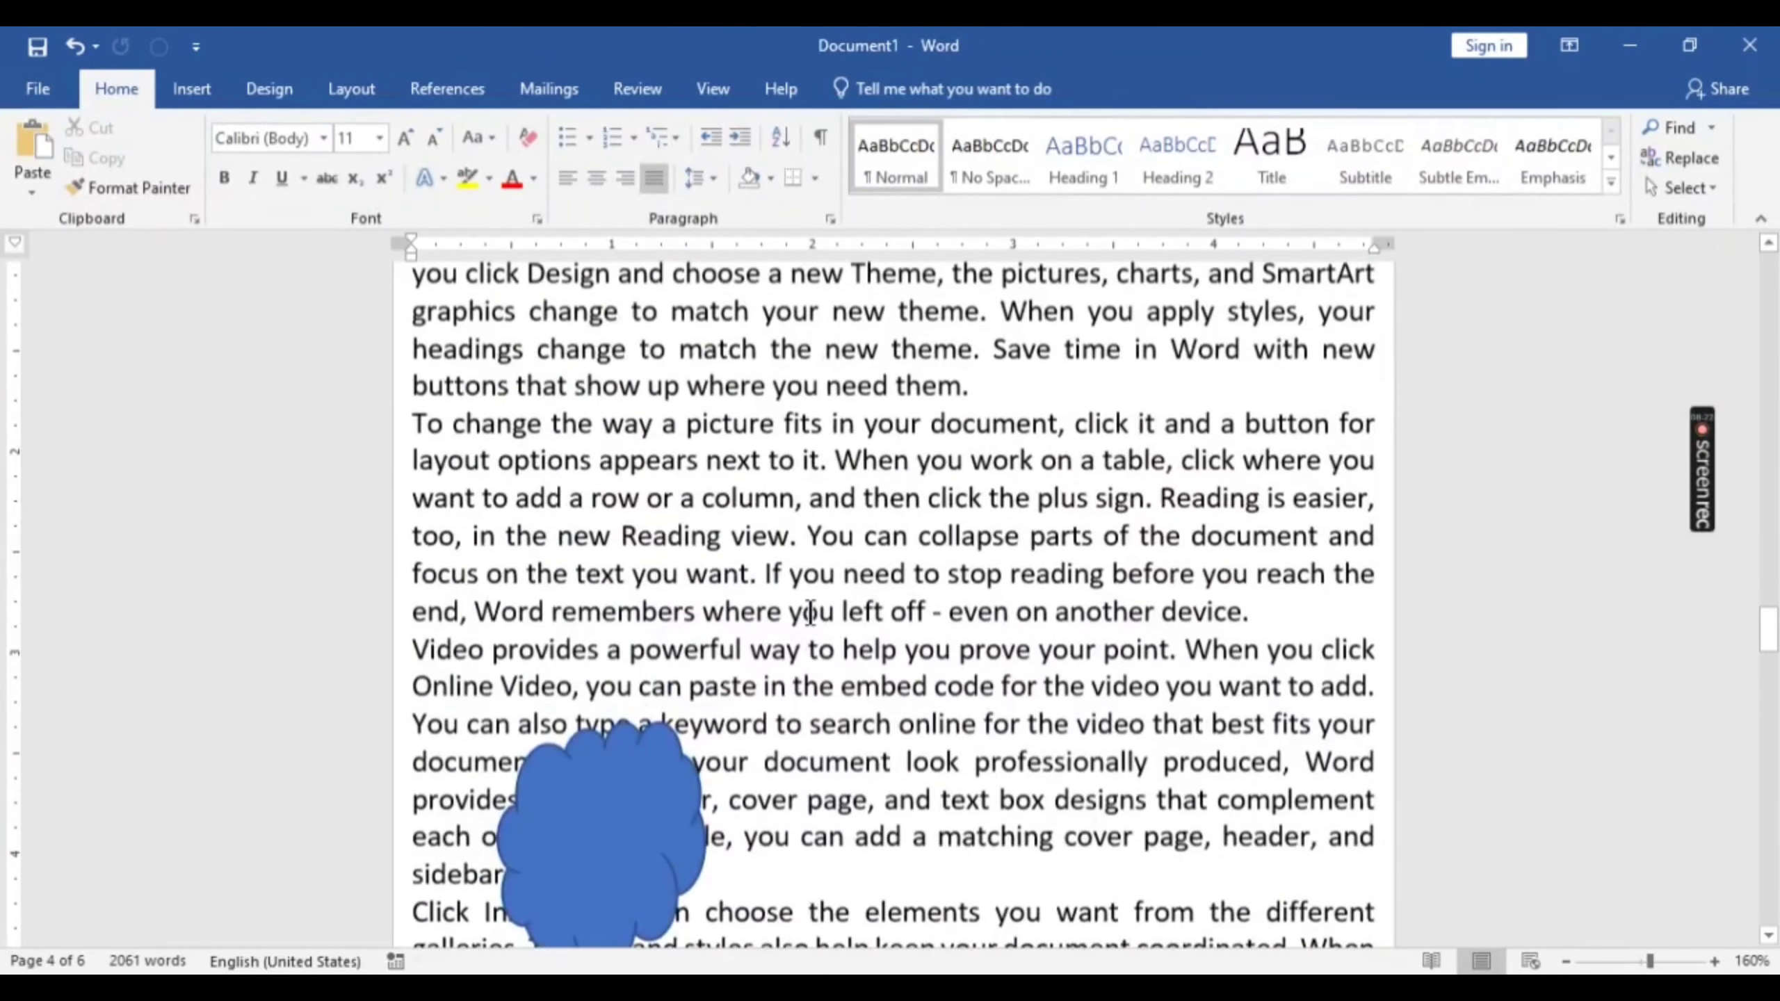
{"action": "scroll", "coordinate": [974, 479], "scroll_direction": "up", "scroll_amount": 8}
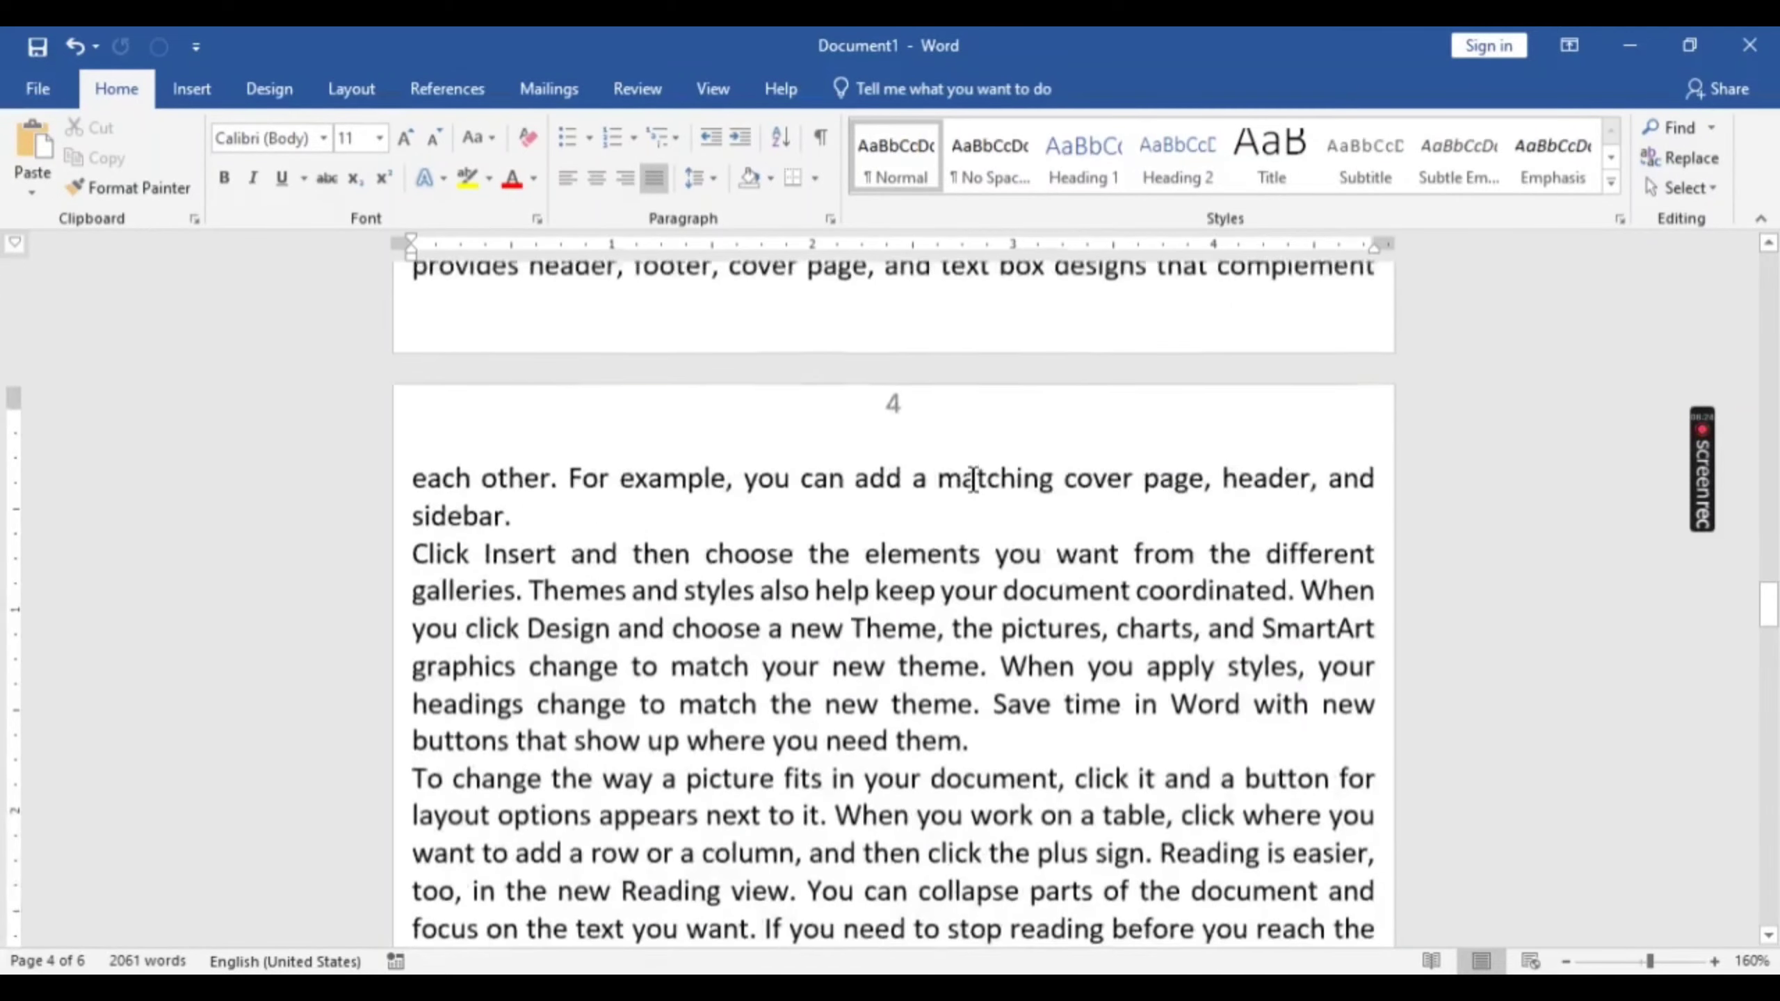
{"action": "scroll", "coordinate": [974, 479], "scroll_direction": "up", "scroll_amount": 10}
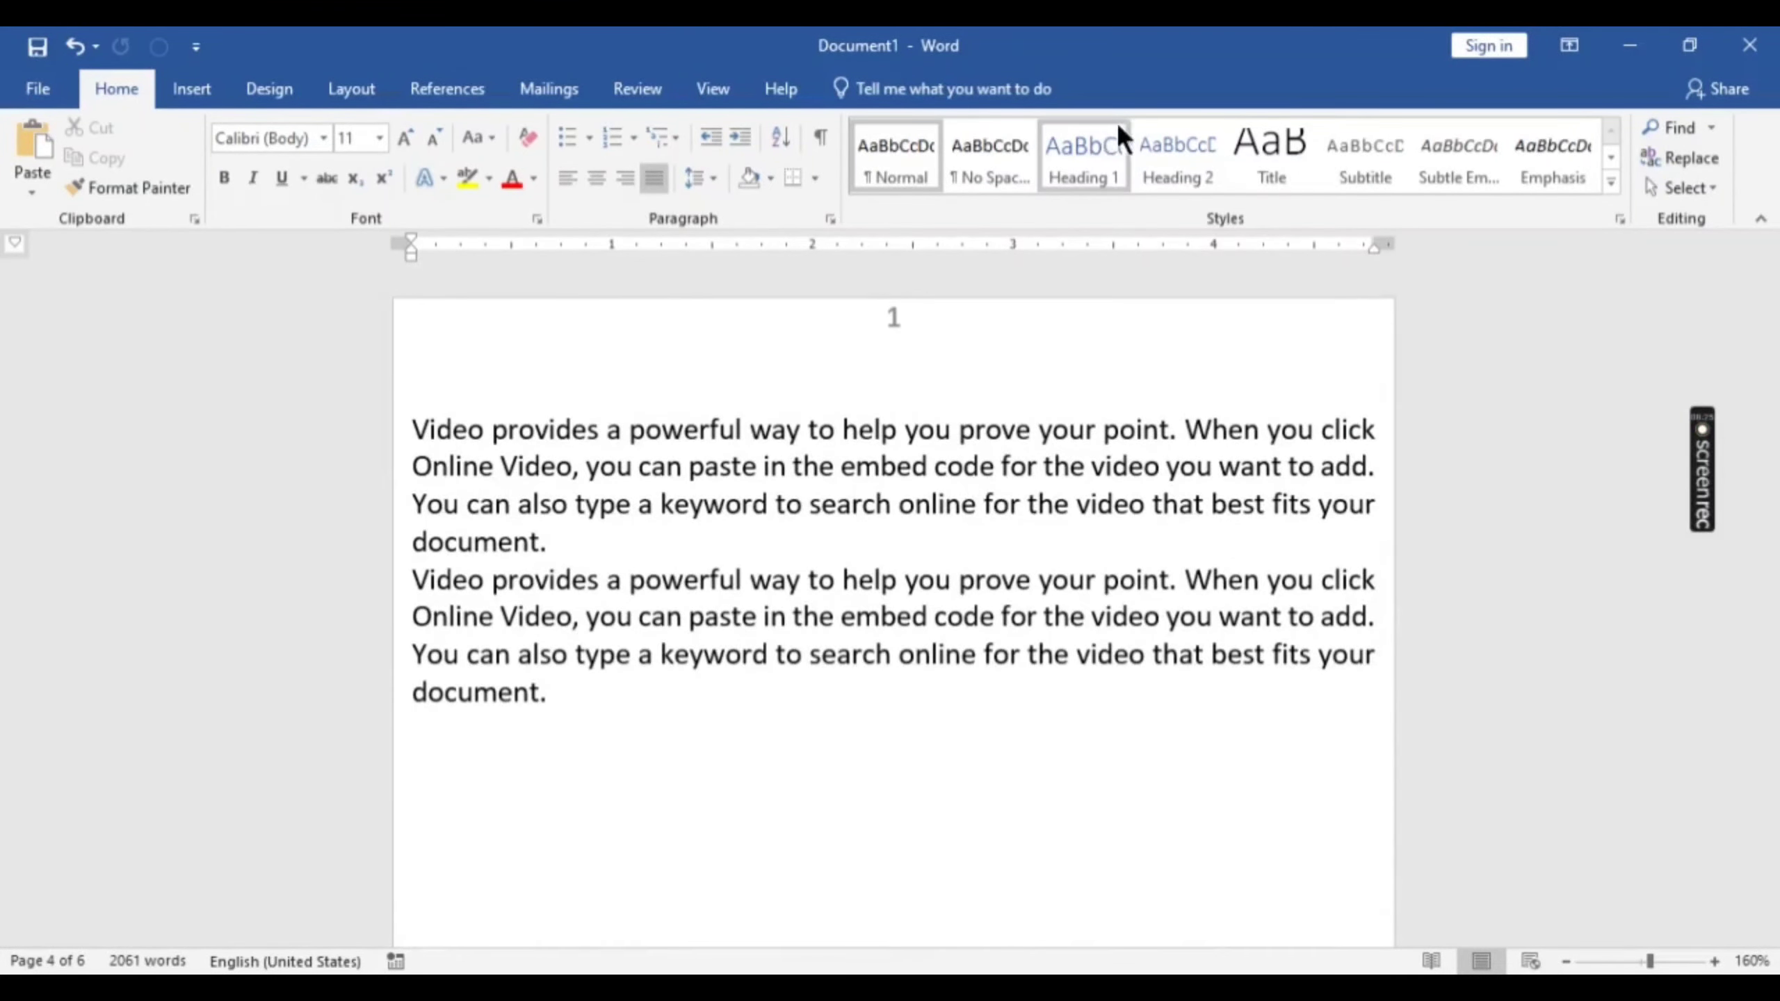
{"action": "left_click", "coordinate": [566, 721]}
{"action": "type", "text": "=ra"}
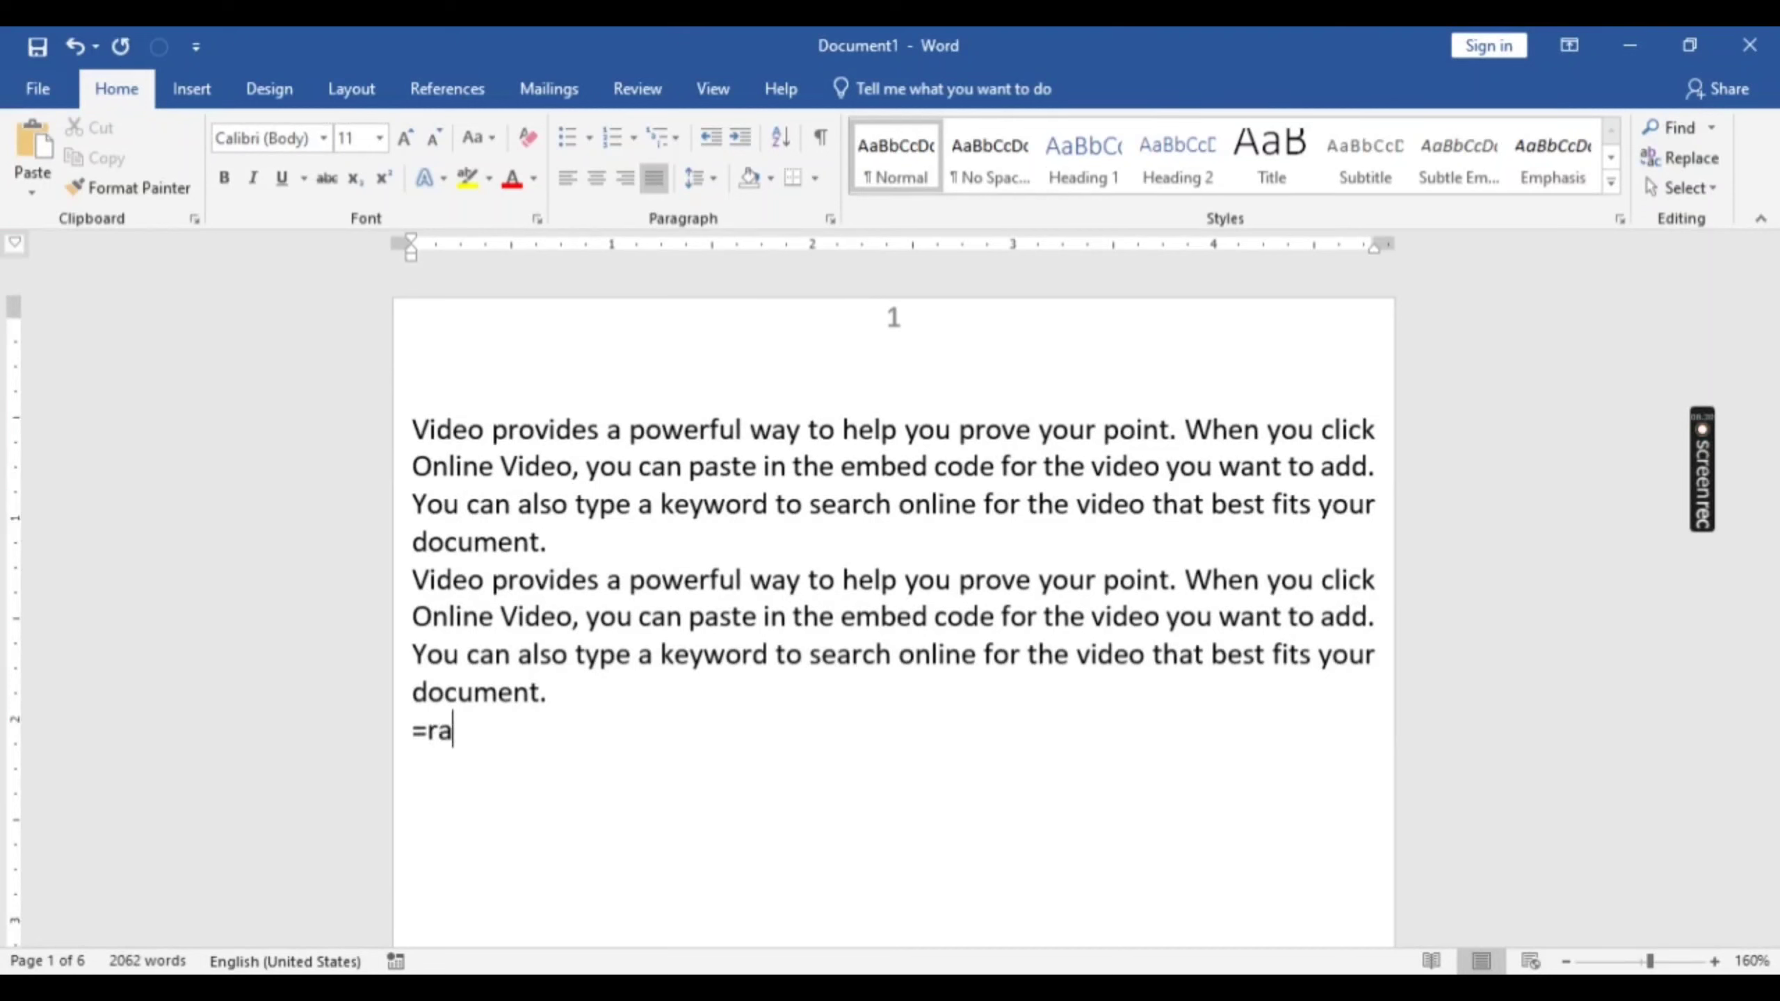
{"action": "type", "text": "nd()"}
{"action": "key", "text": "Return"}
Step: Generate two more paragraphs of three sentences each with =rand(2,3) below the paragraph ending in "device." on page 1
{"action": "type", "text": "=ran"}
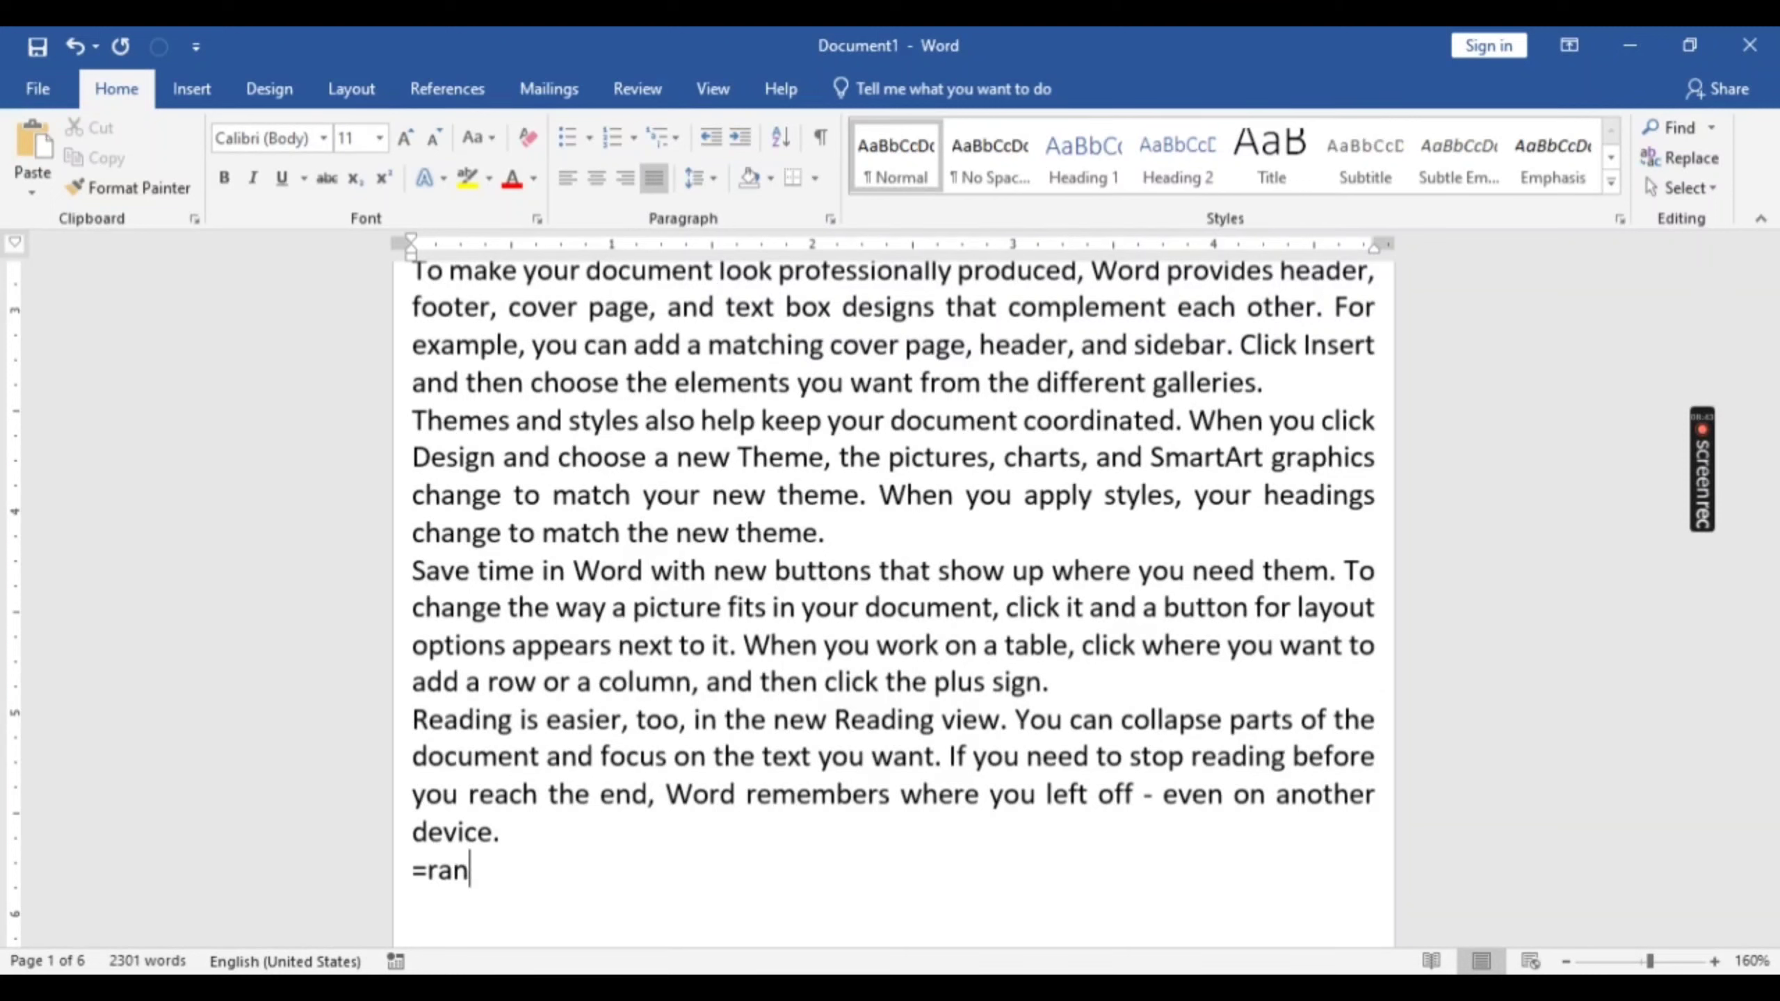
{"action": "type", "text": "d(2,3)"}
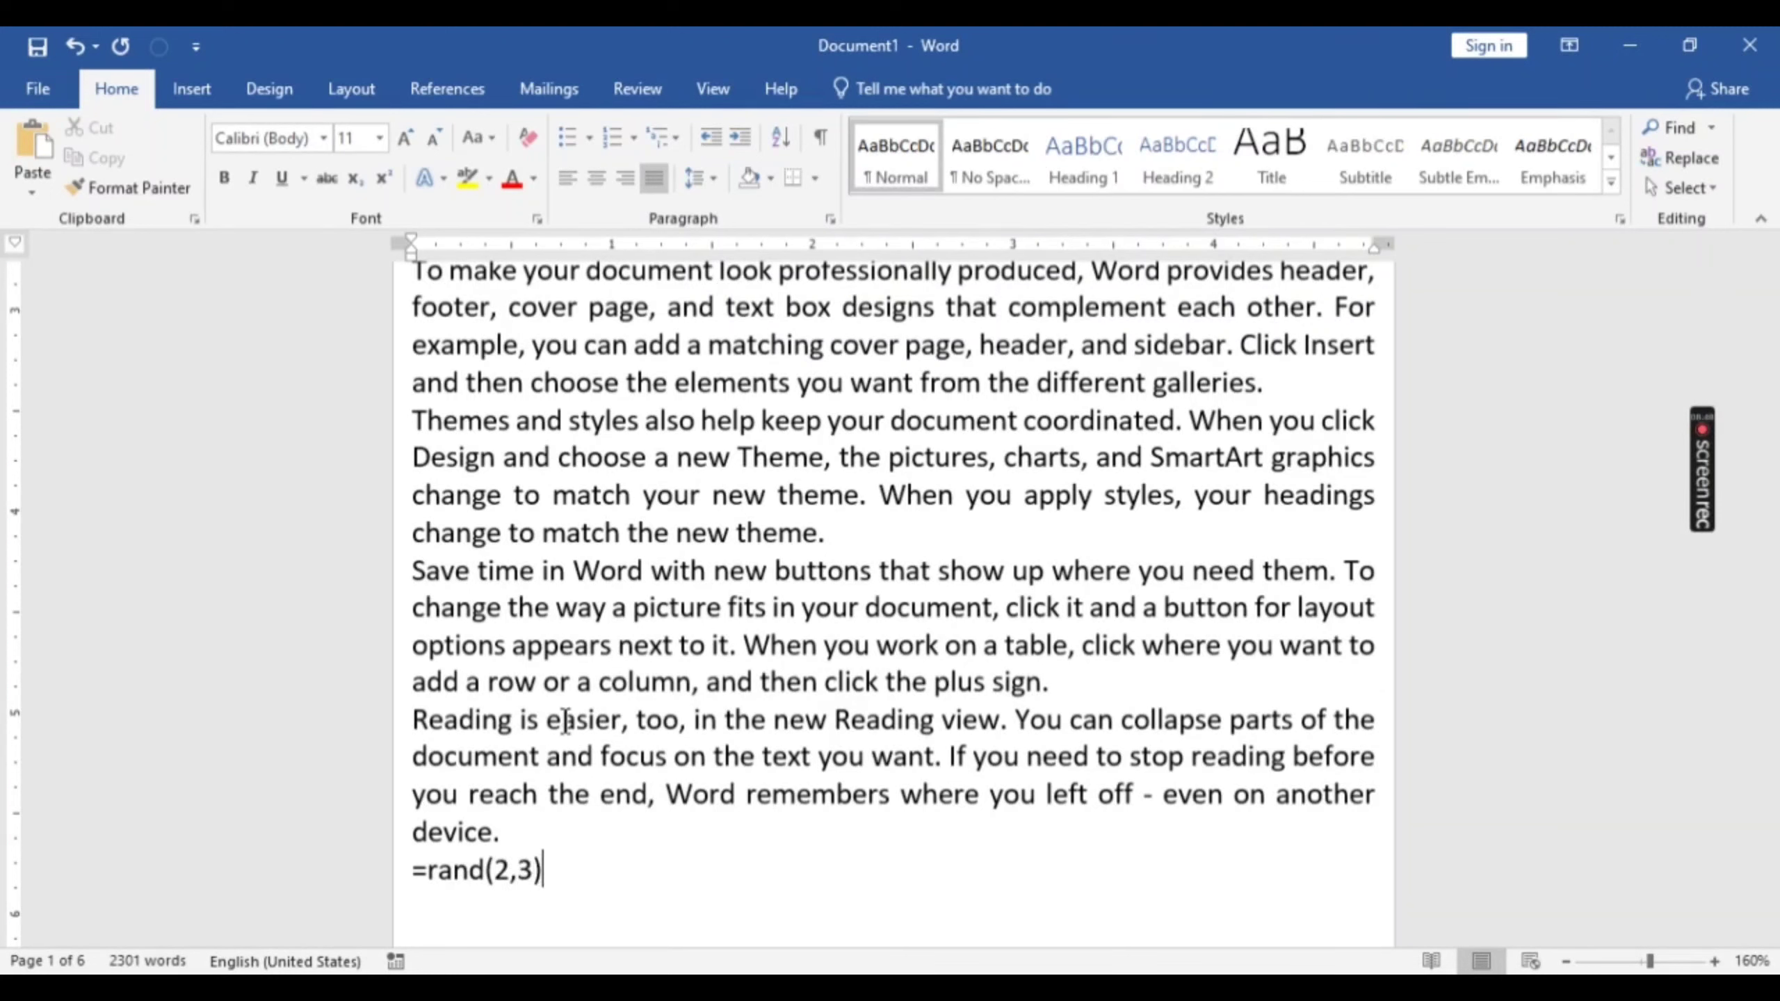
{"action": "key", "text": "Return"}
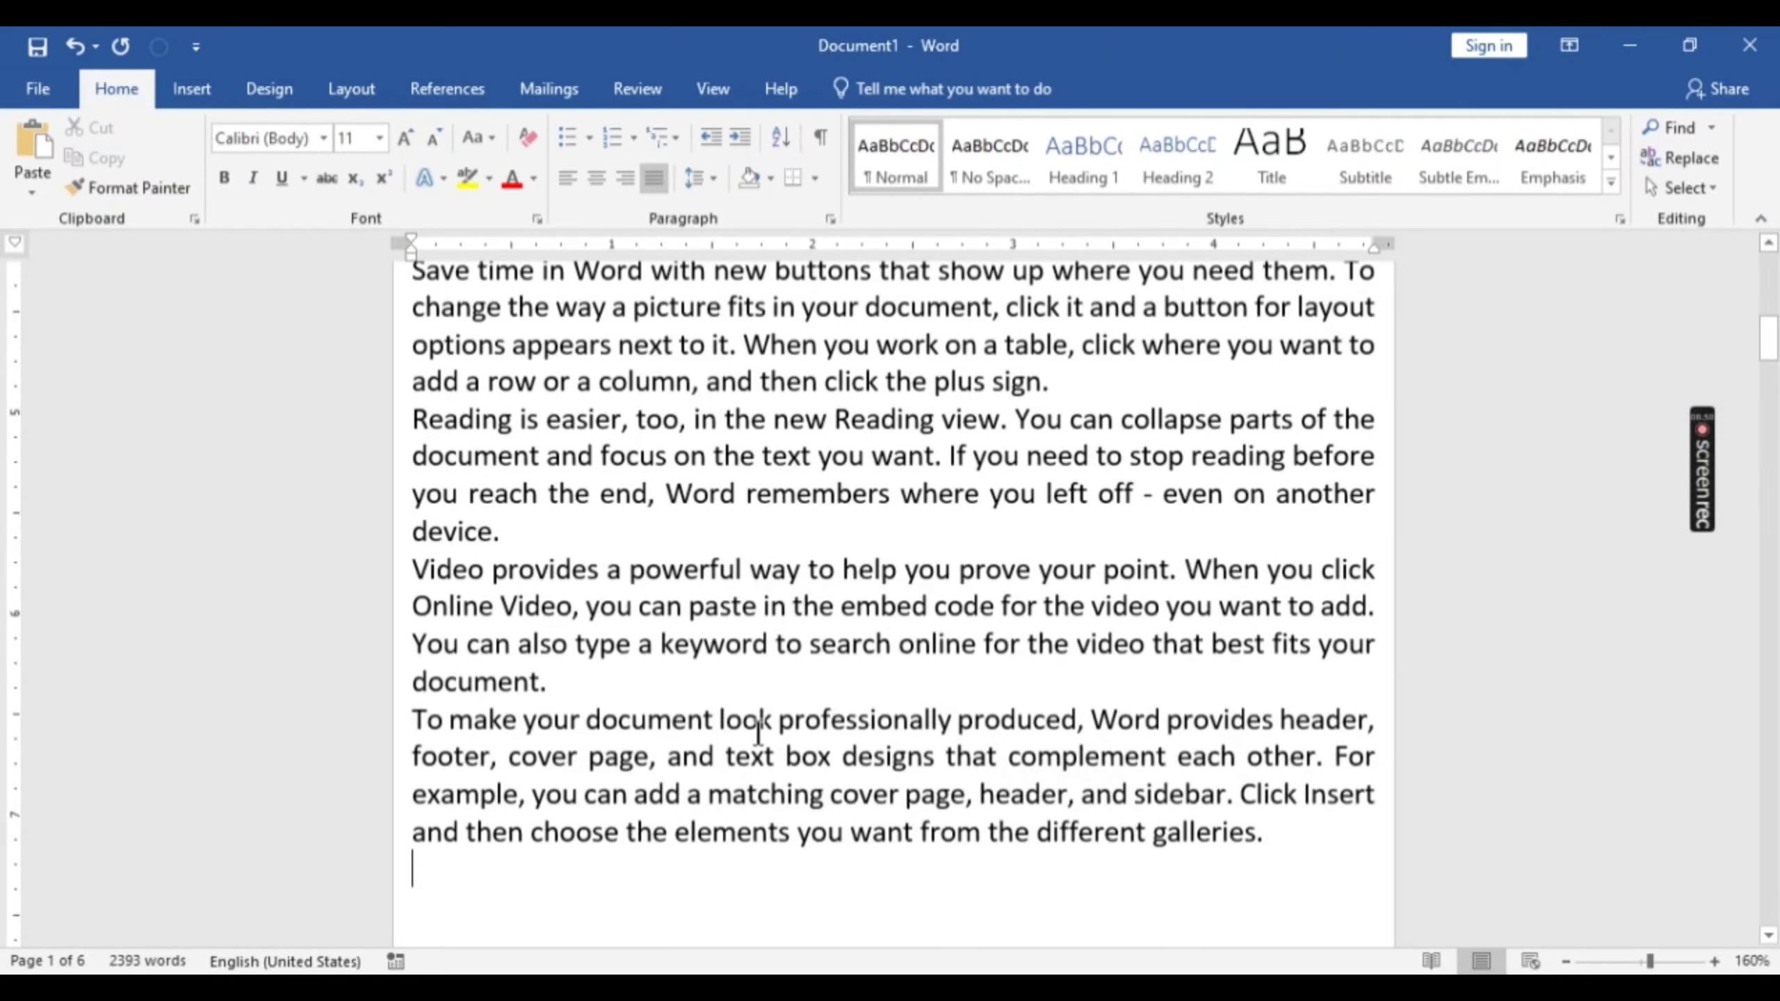
Step: Undo the earlier edits back to the point where =rand(20,5) stands unexpanded below the last paragraph ending in "device."
{"action": "scroll", "coordinate": [766, 733], "scroll_direction": "down", "scroll_amount": 10}
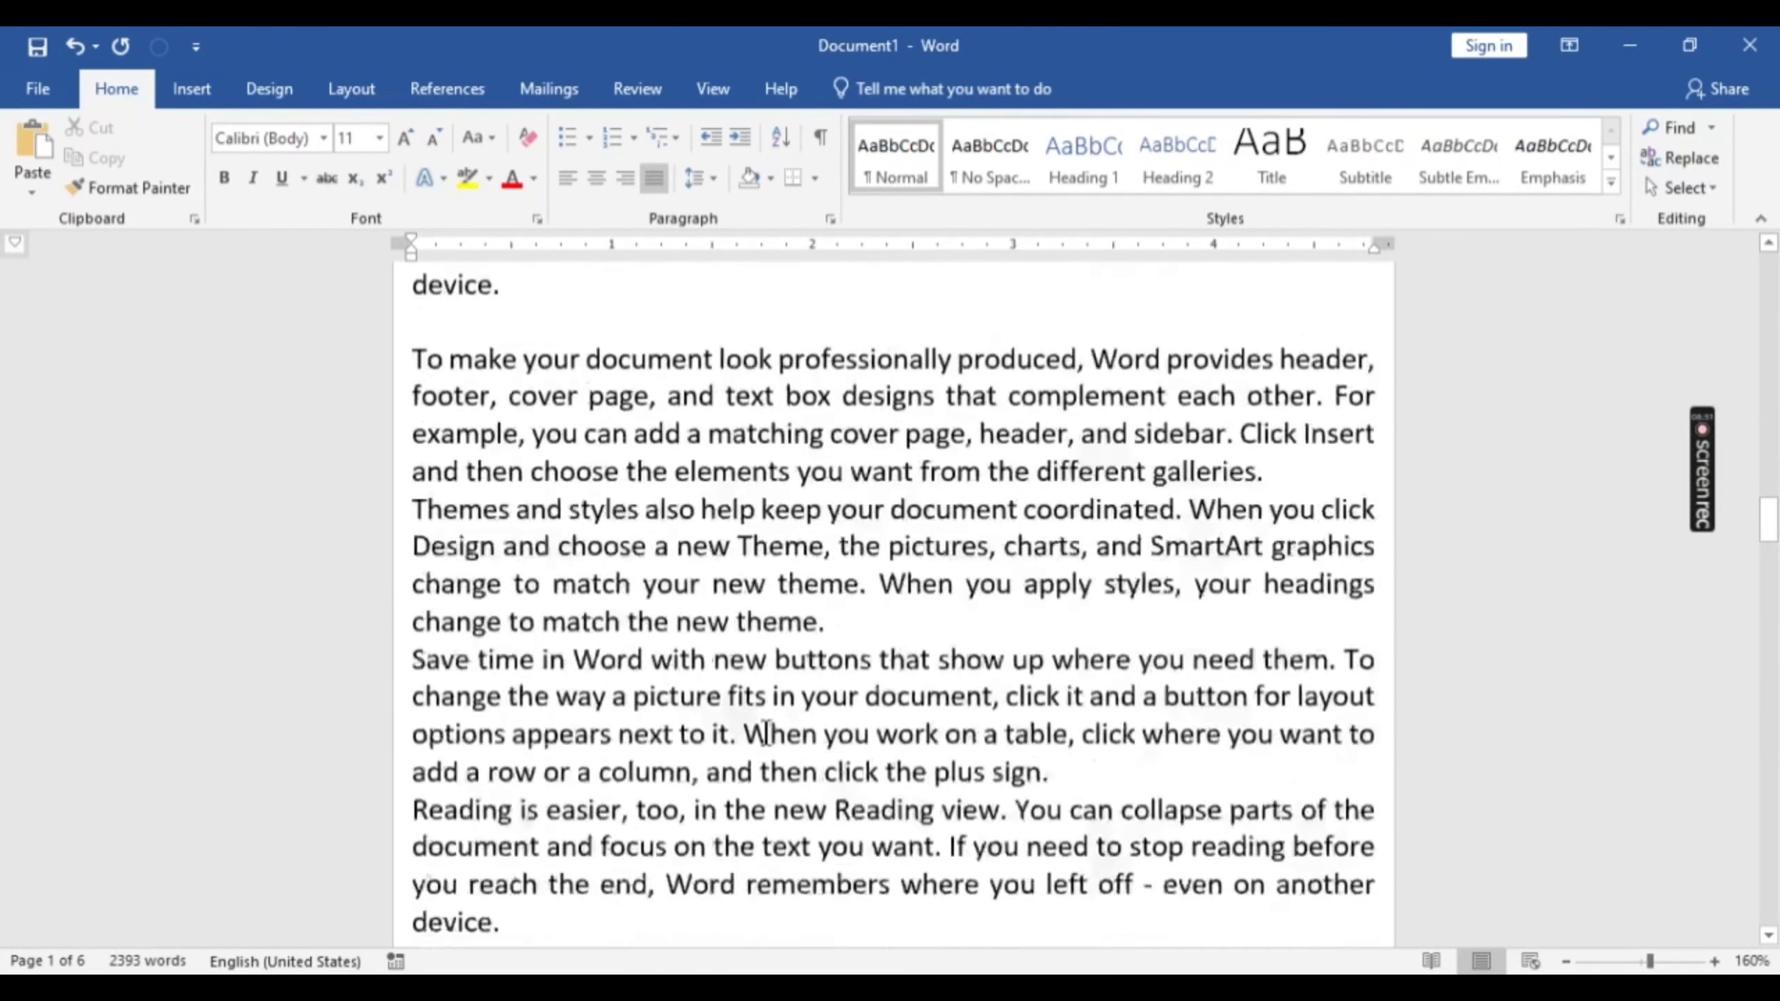
{"action": "scroll", "coordinate": [766, 732], "scroll_direction": "down", "scroll_amount": 15}
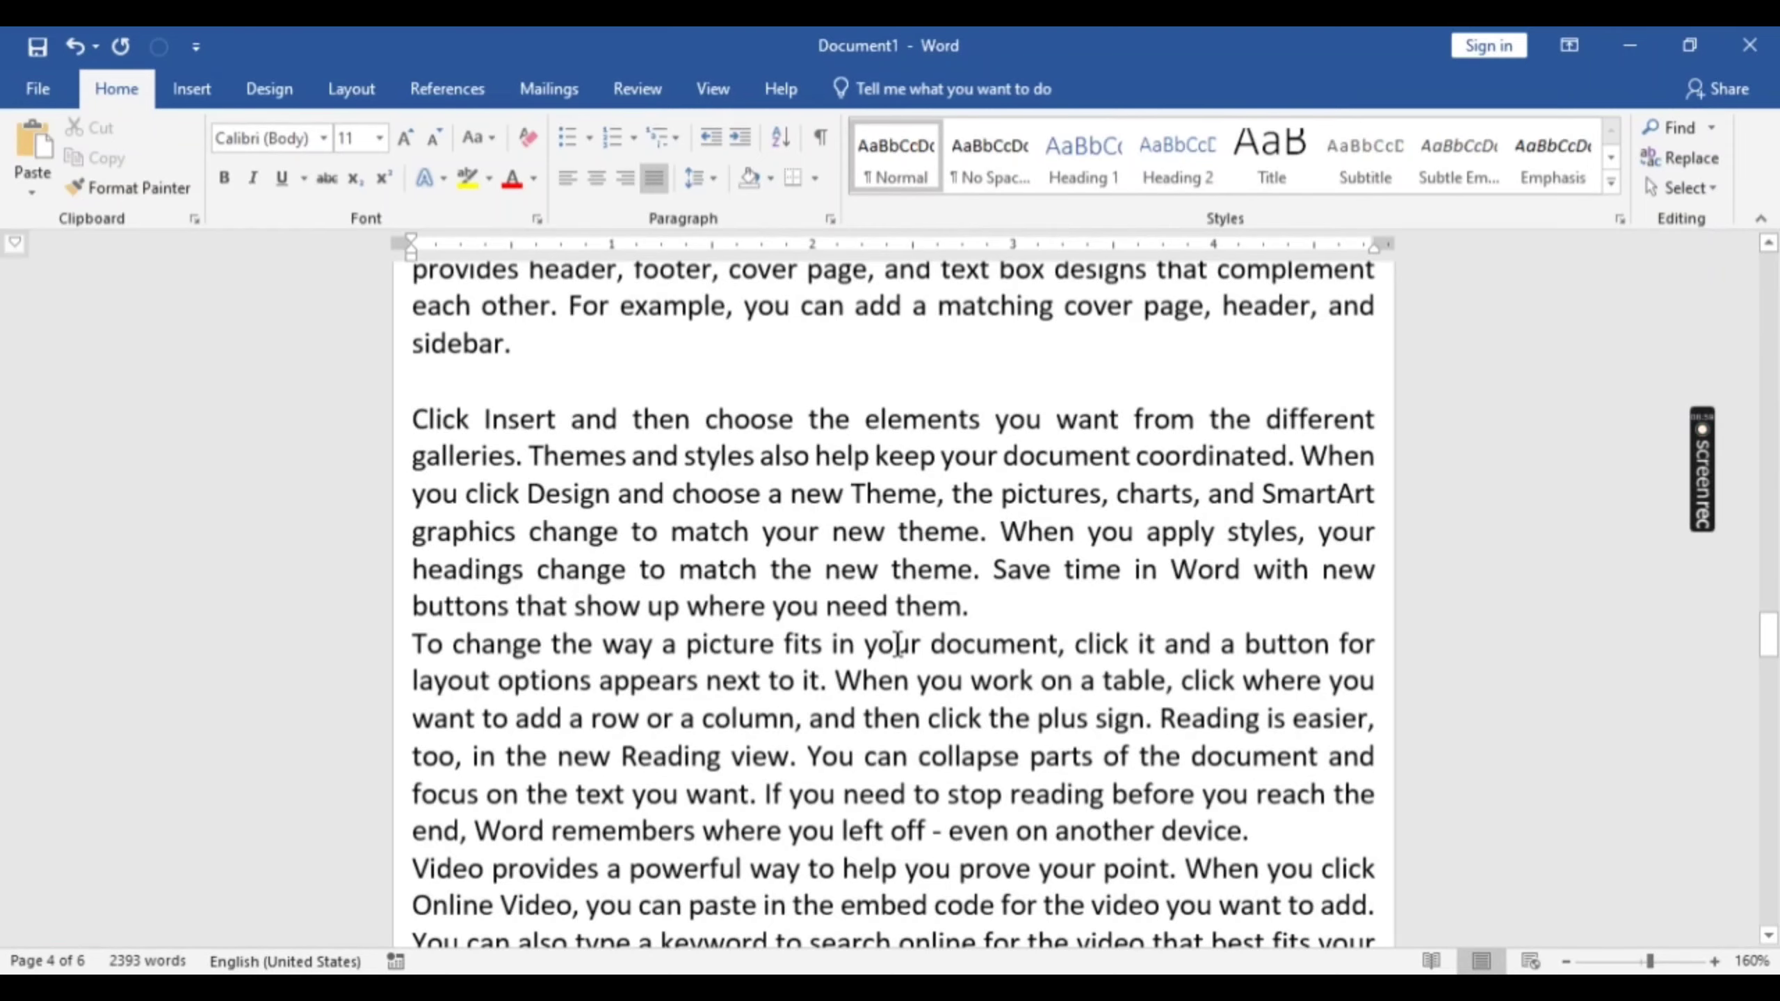
{"action": "scroll", "coordinate": [897, 643], "scroll_direction": "up", "scroll_amount": 3}
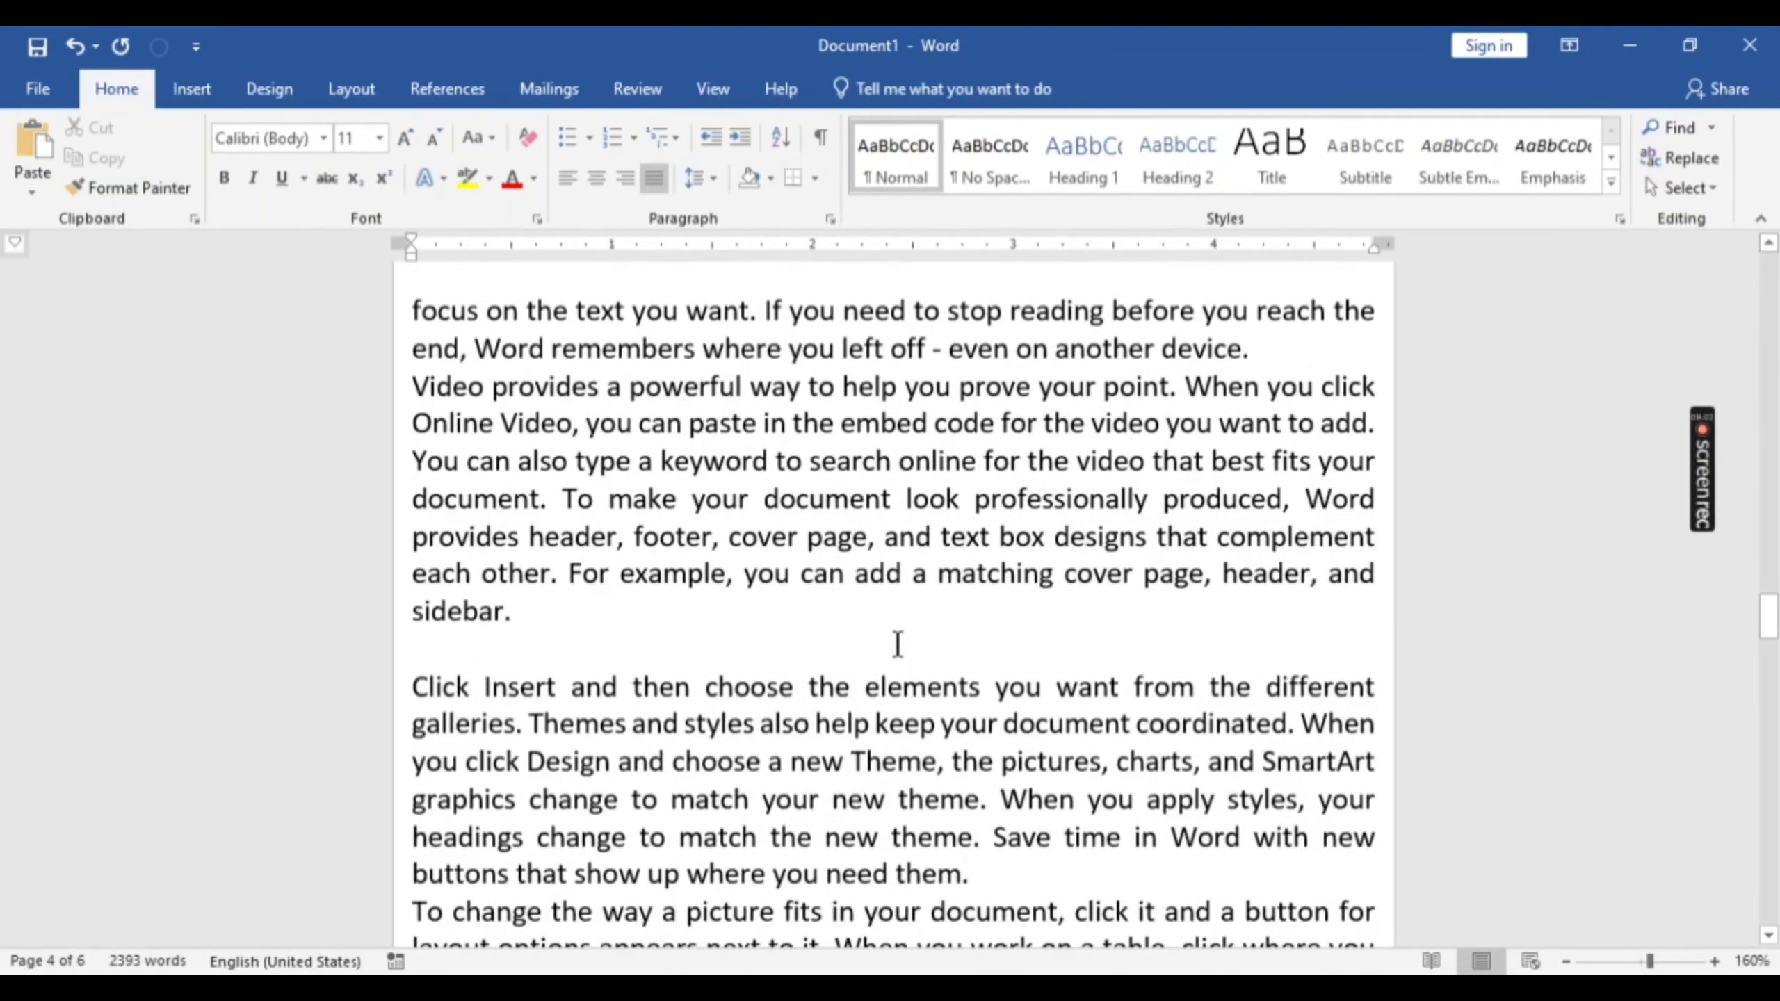
{"action": "scroll", "coordinate": [897, 644], "scroll_direction": "down", "scroll_amount": 10}
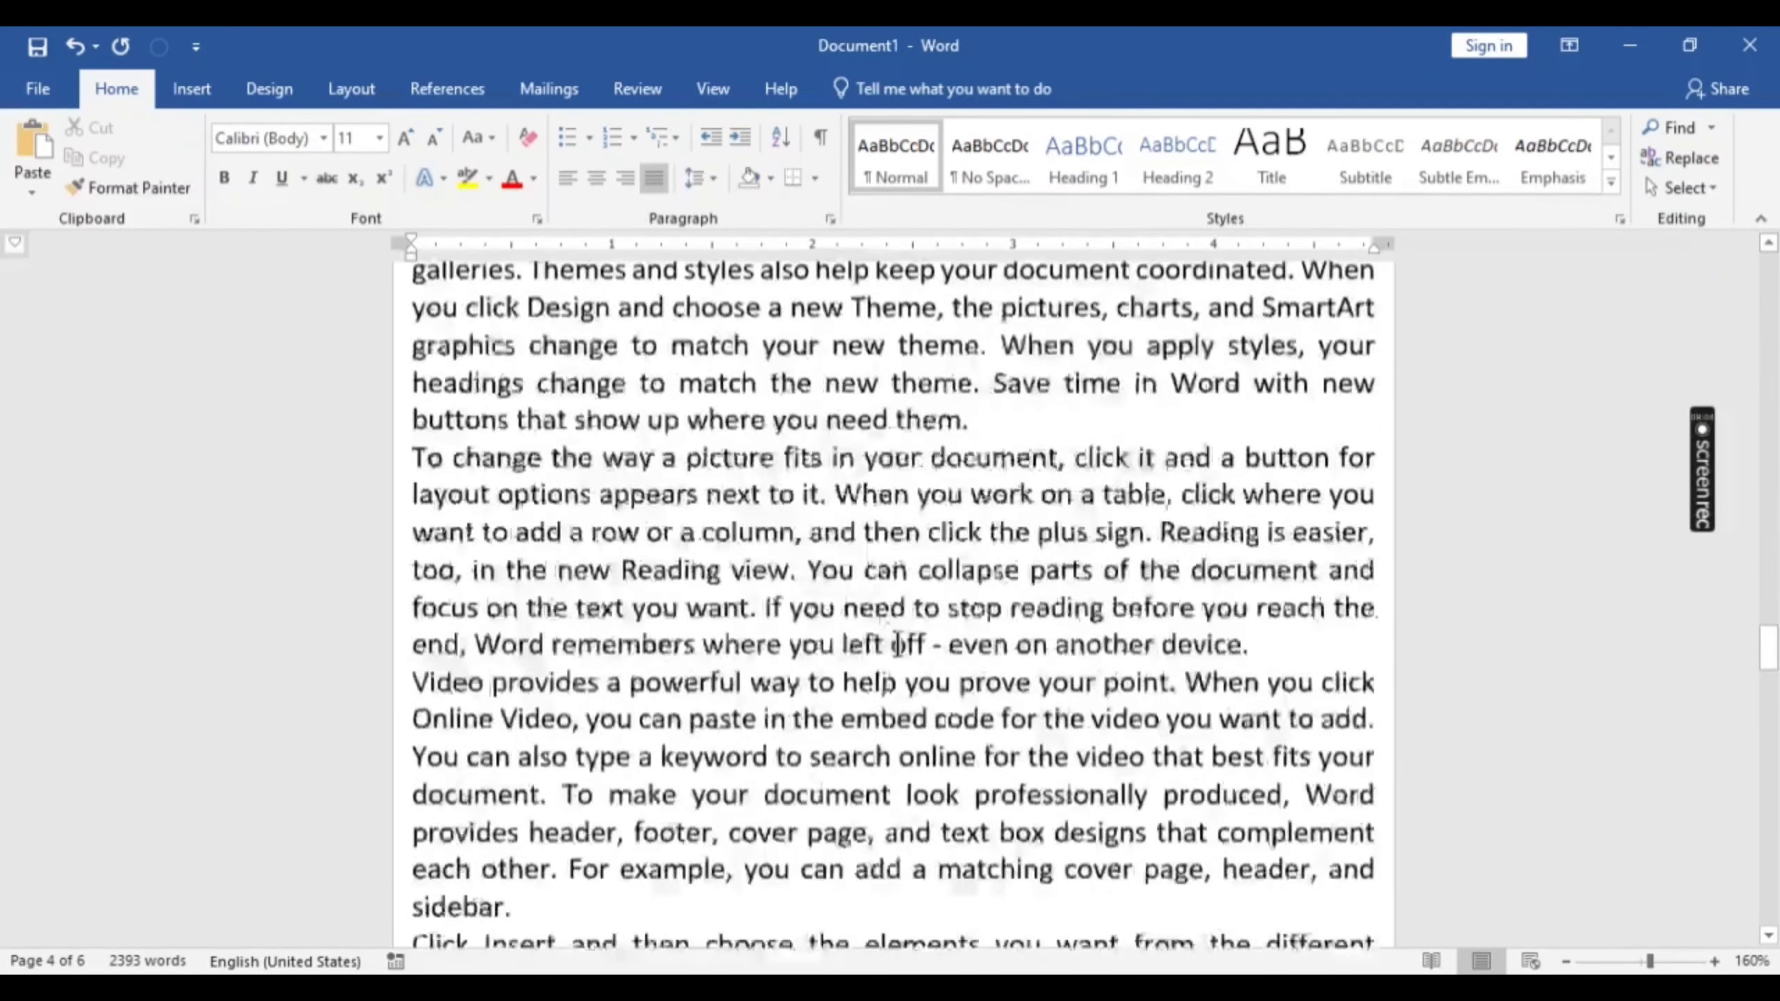
{"action": "scroll", "coordinate": [897, 643], "scroll_direction": "up", "scroll_amount": 8}
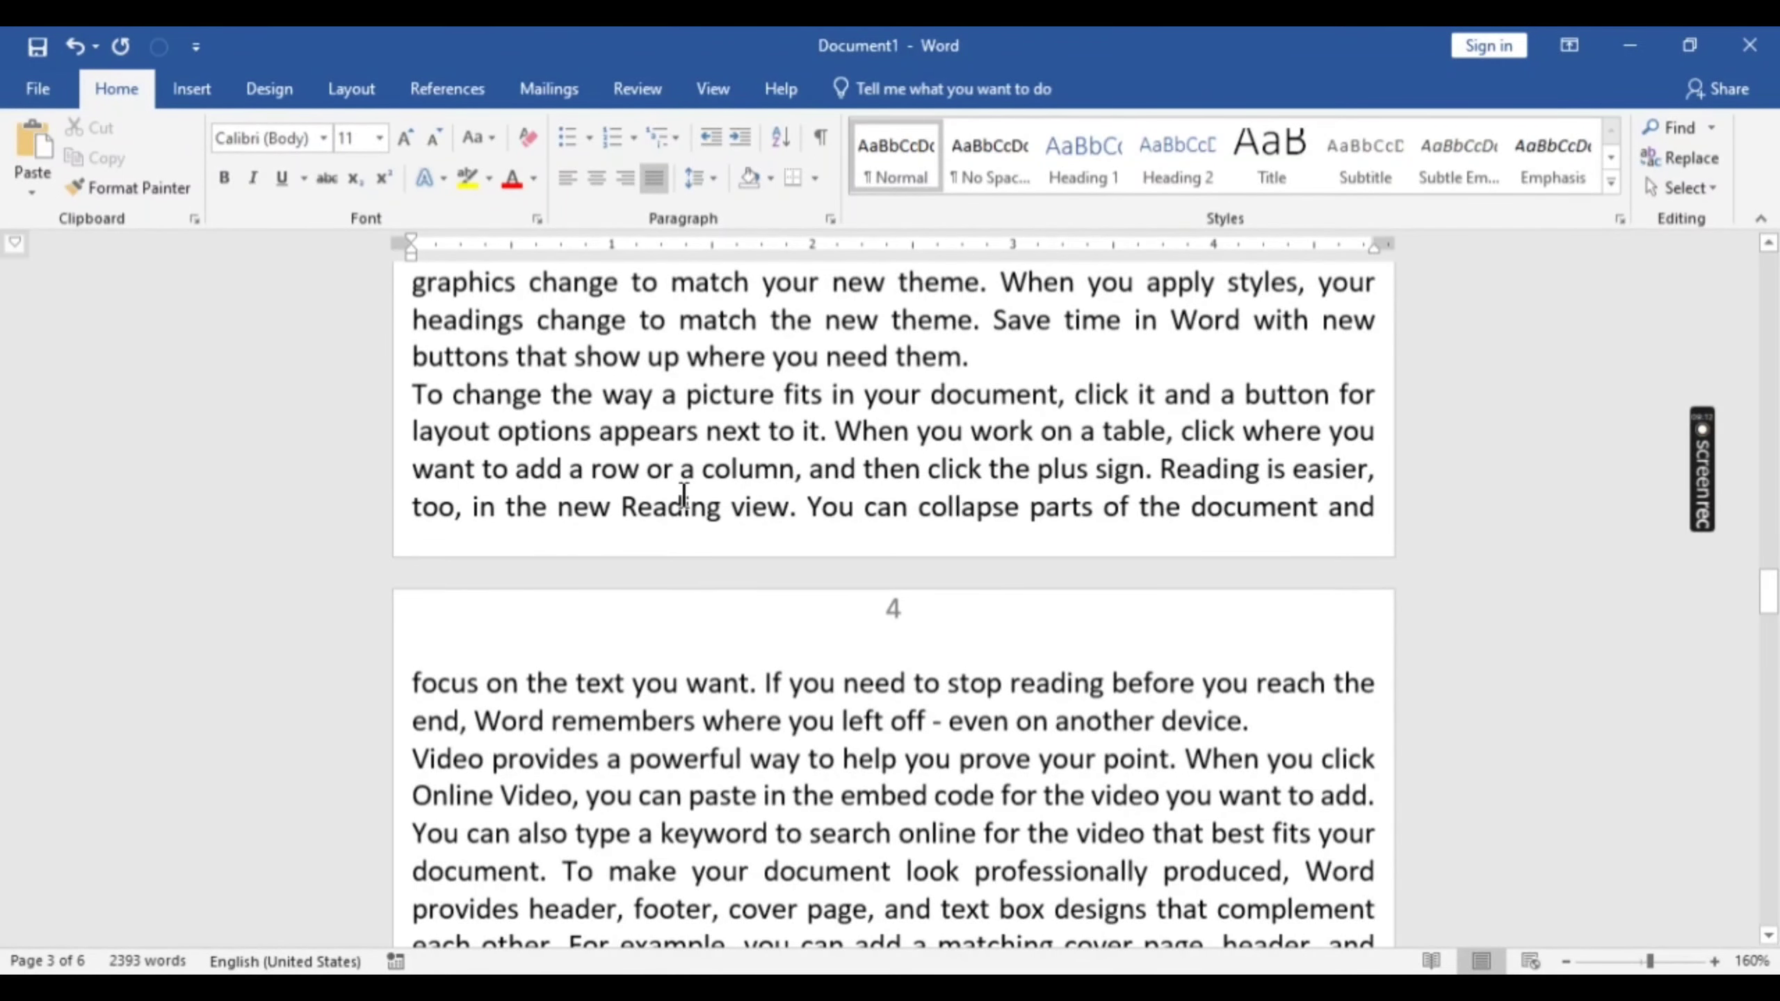
{"action": "key", "text": "ctrl+z"}
{"action": "key", "text": "ctrl+z"}
{"action": "key", "text": "ctrl+z"}
{"action": "key", "text": "ctrl+z"}
{"action": "key", "text": "ctrl+z"}
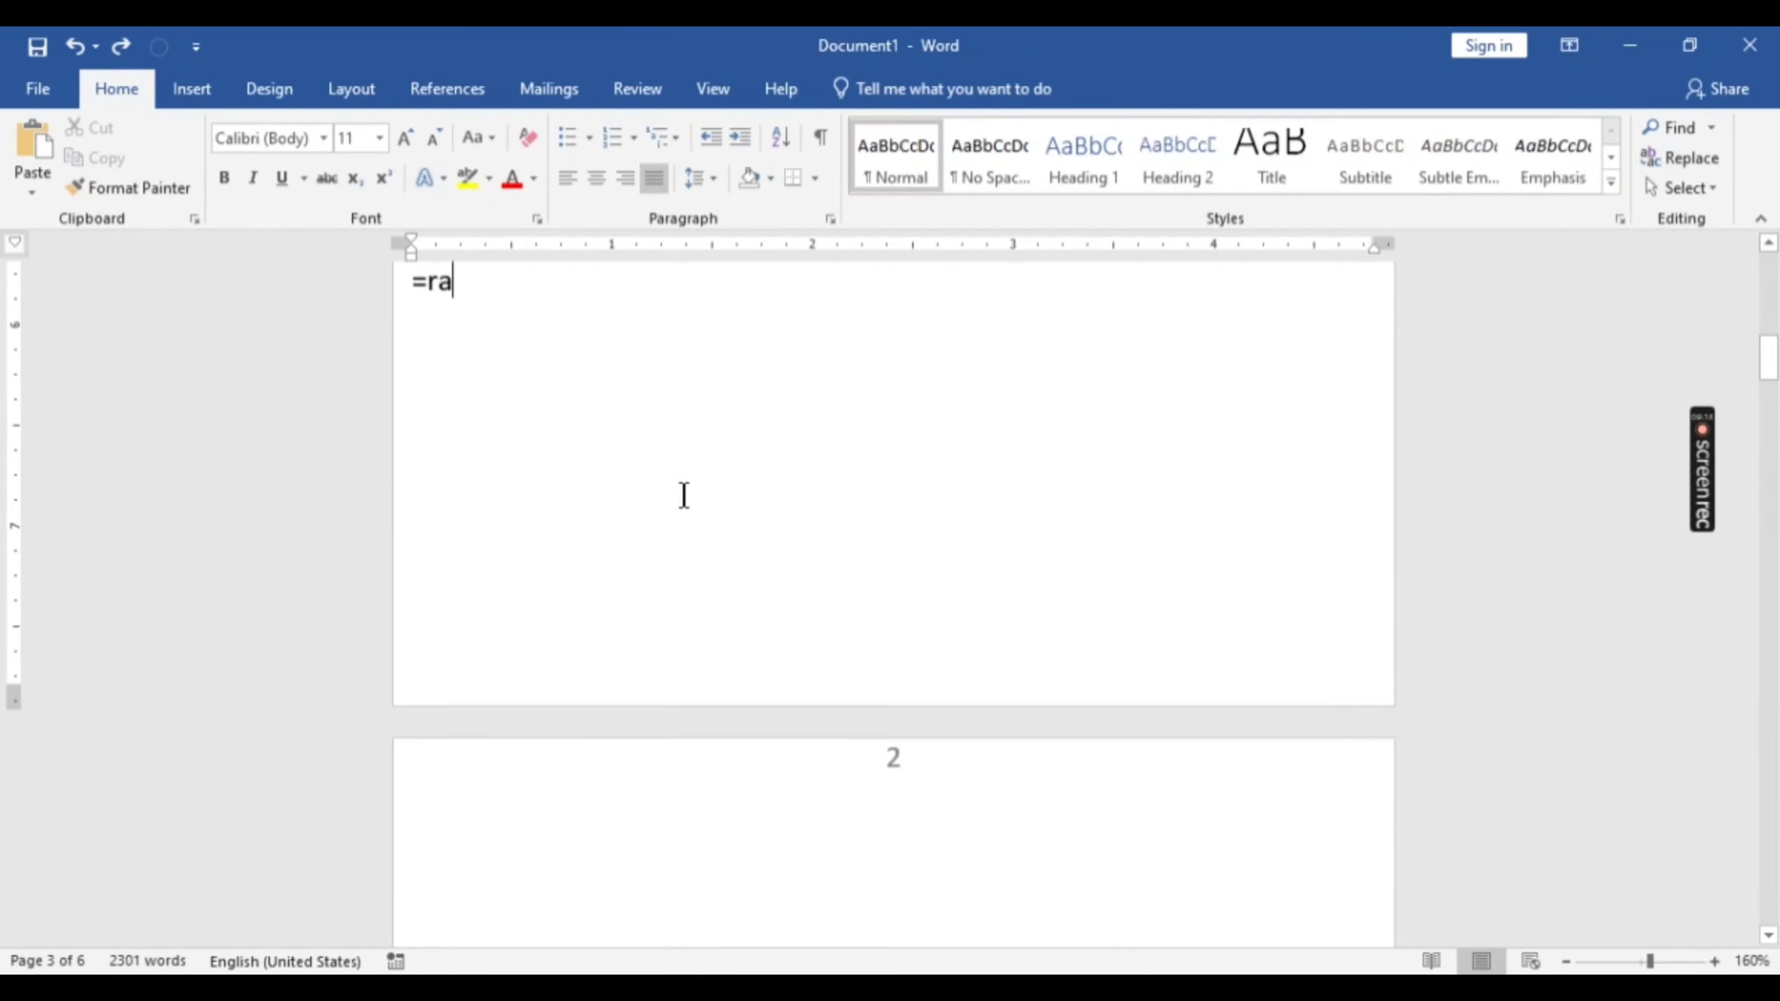
{"action": "key", "text": "ctrl+z"}
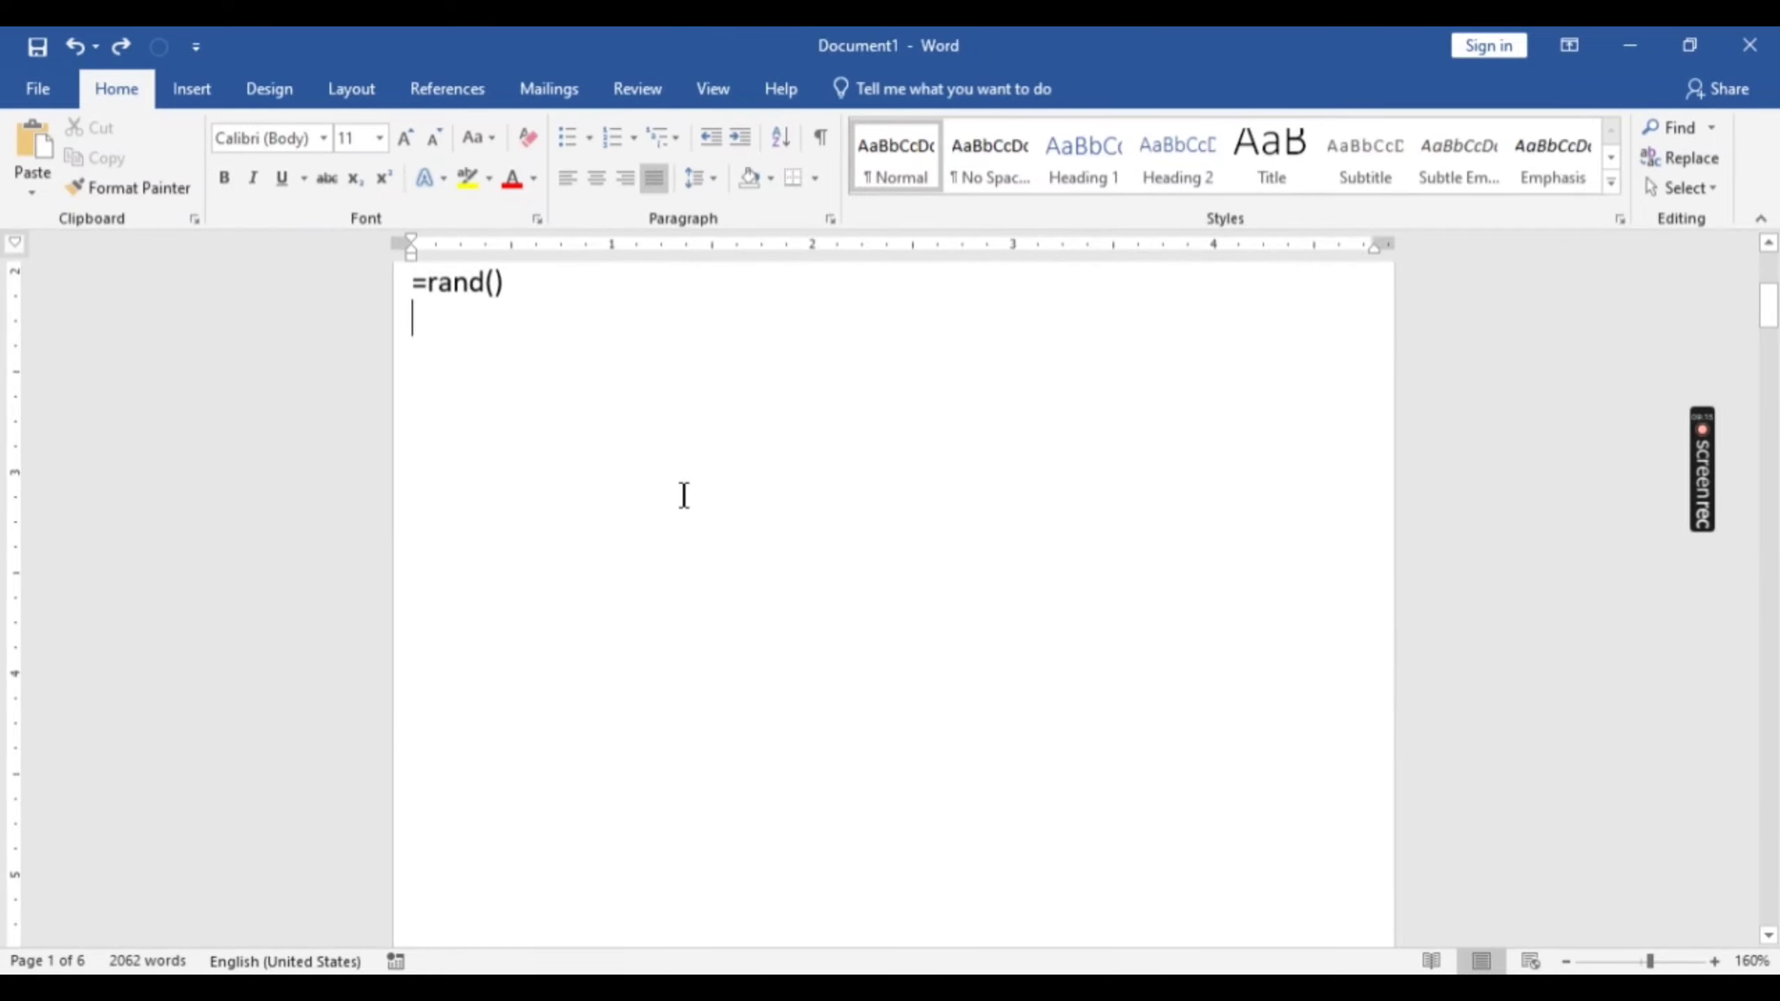
{"action": "key", "text": "BackSpace"}
{"action": "key", "text": "BackSpace"}
{"action": "type", "text": "12"}
{"action": "key", "text": "ctrl+z"}
{"action": "key", "text": "ctrl+z"}
{"action": "key", "text": "ctrl+z"}
{"action": "key", "text": "ctrl+z"}
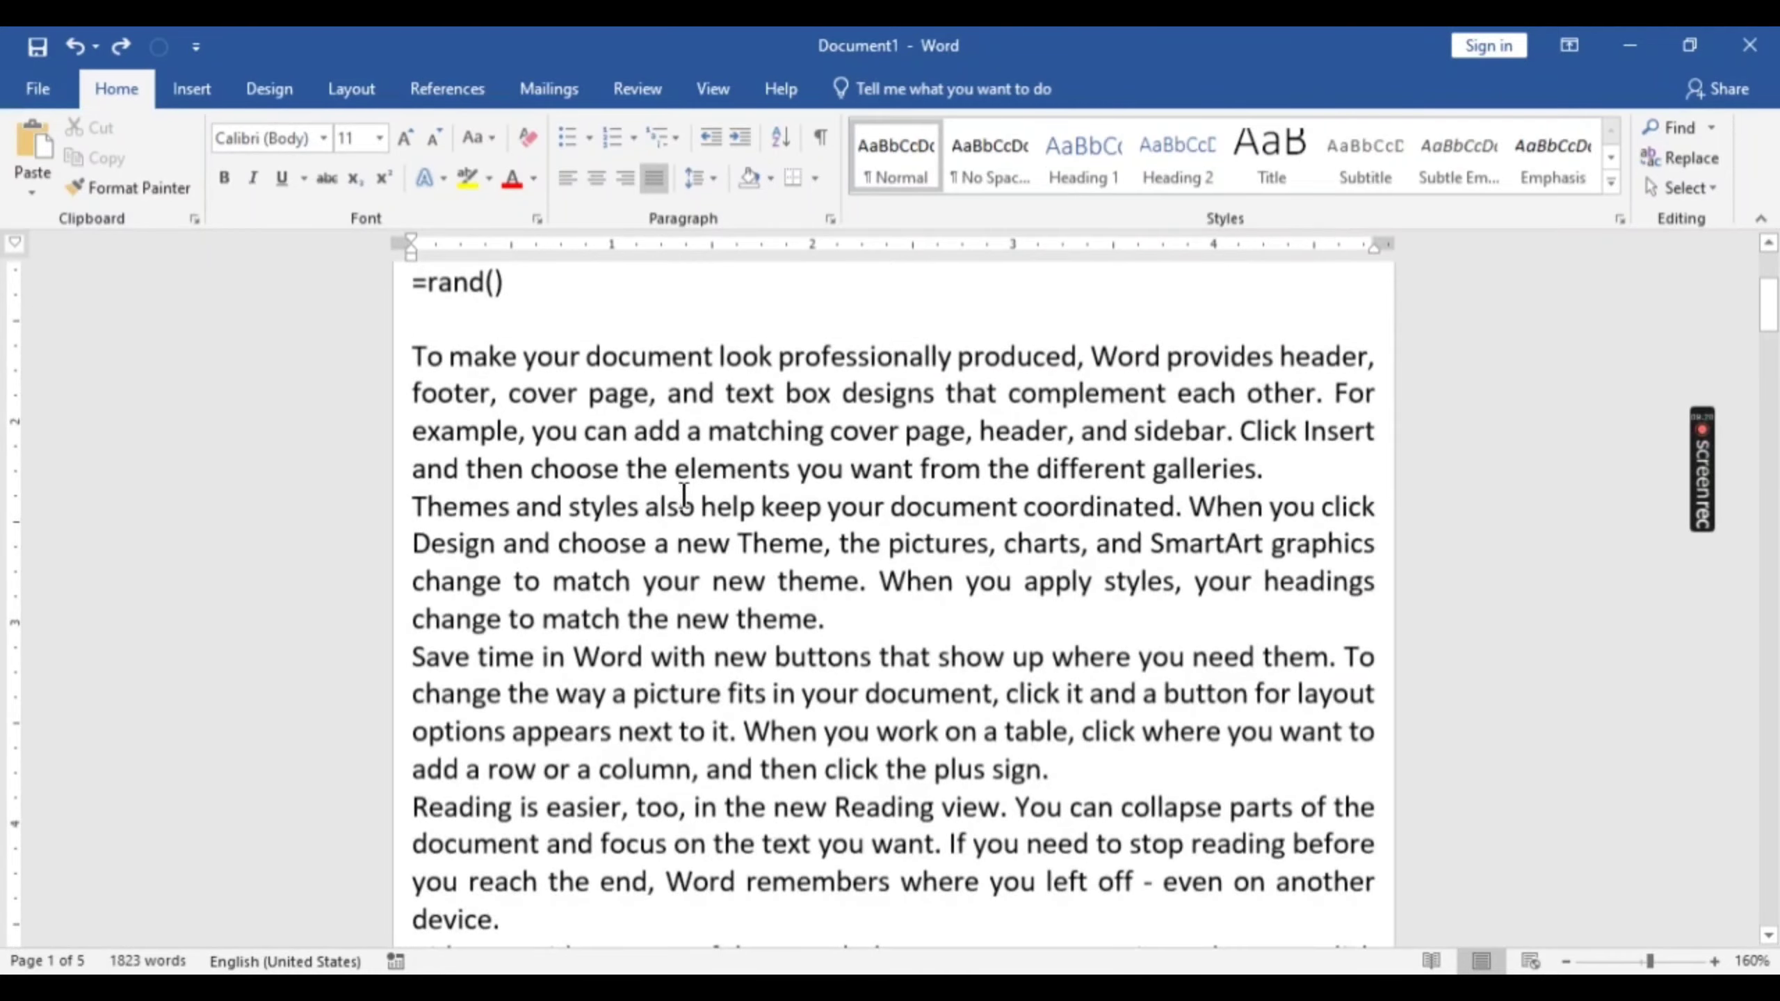
{"action": "key", "text": "ctrl+z"}
{"action": "key", "text": "ctrl+z"}
{"action": "key", "text": "ctrl+z"}
{"action": "key", "text": "ctrl+z"}
{"action": "key", "text": "ctrl+z"}
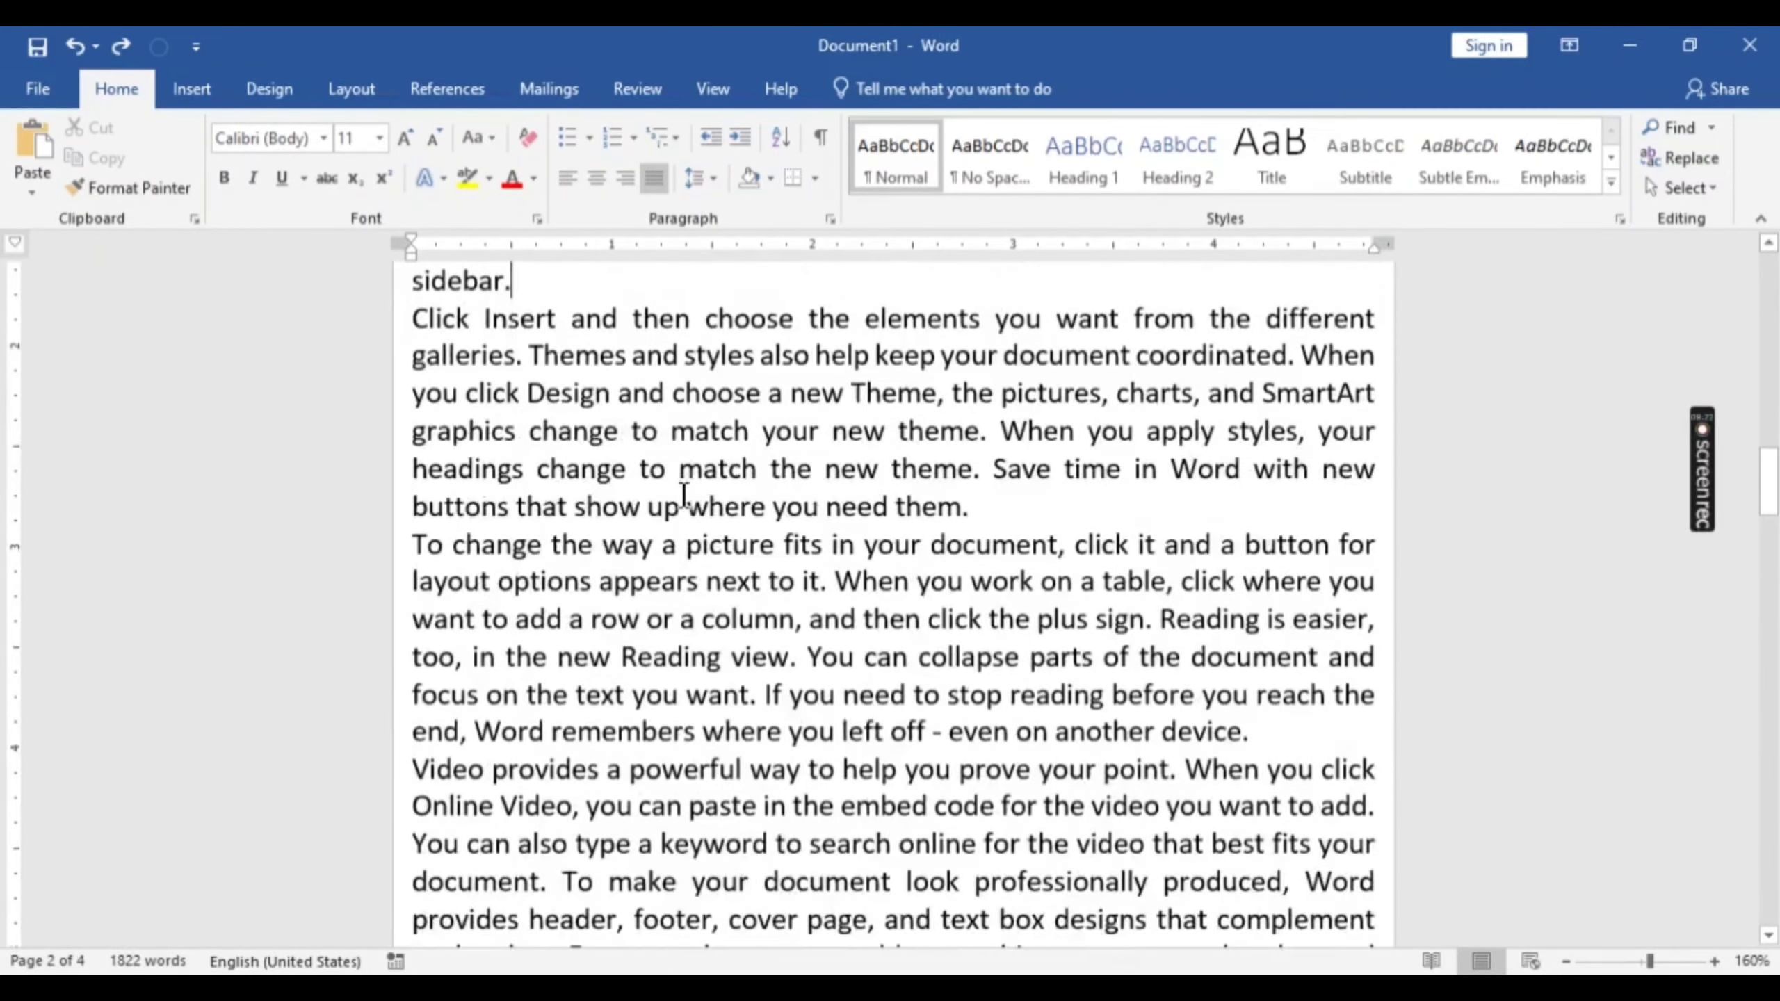
{"action": "key", "text": "ctrl+z"}
{"action": "key", "text": "ctrl+z"}
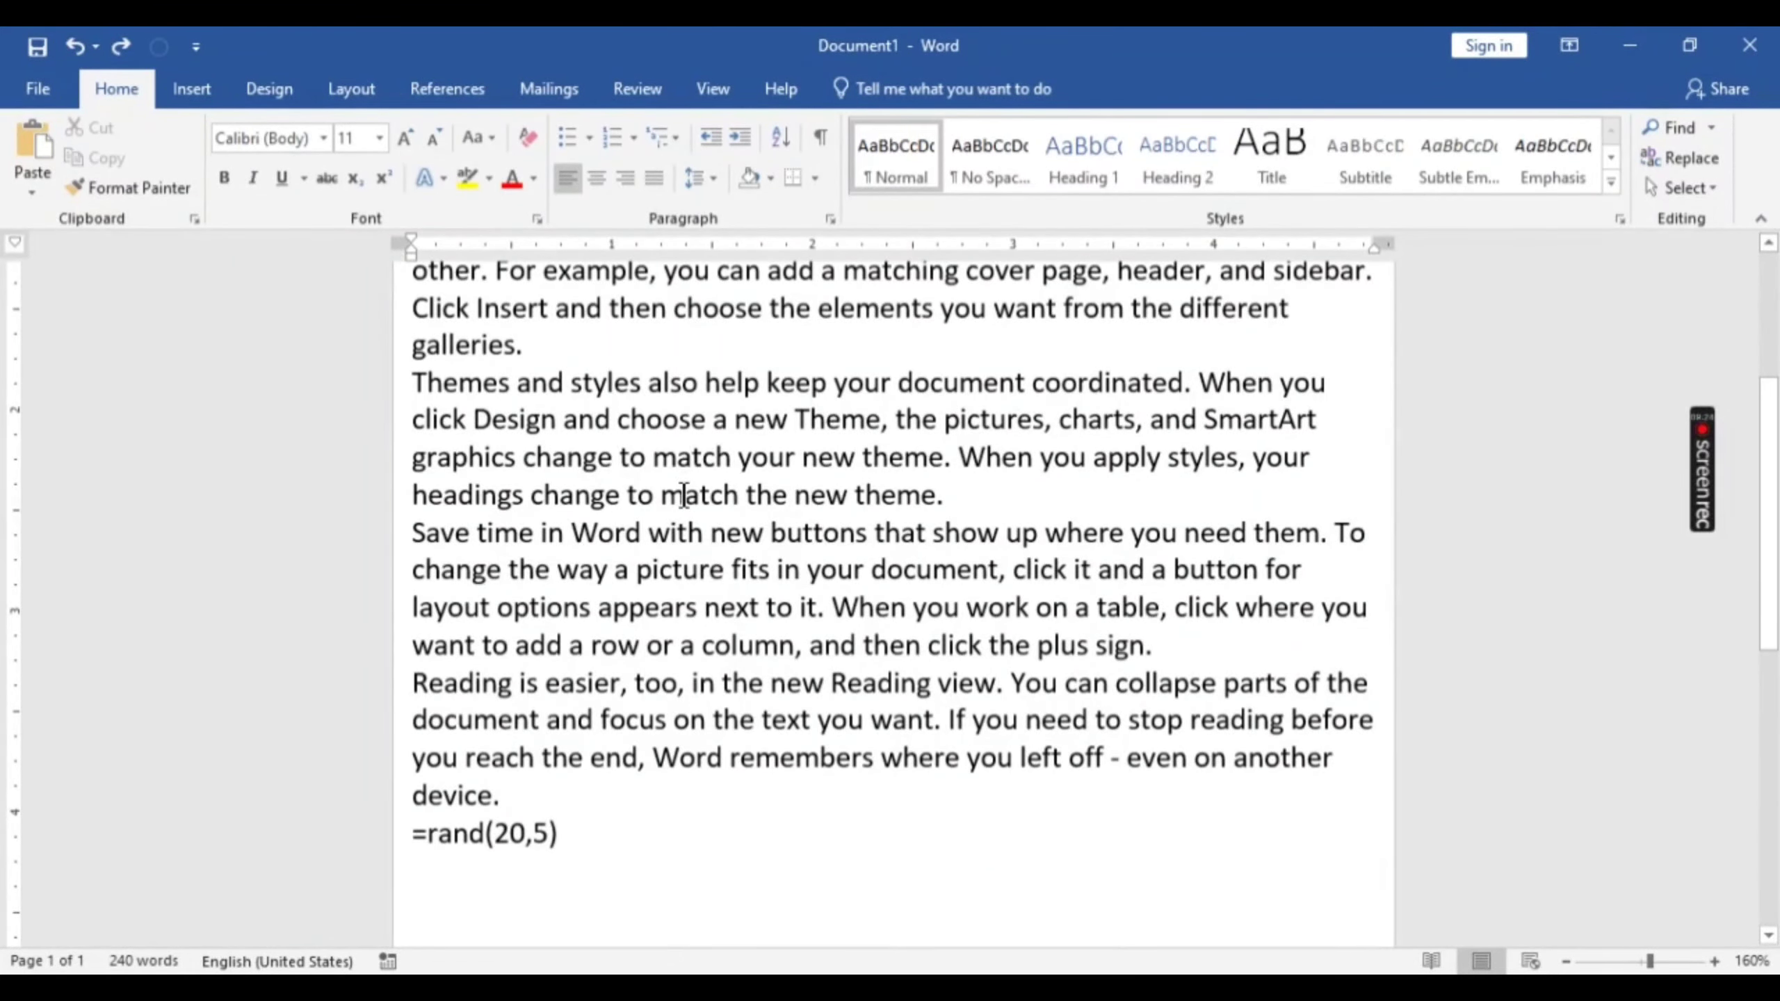
Step: Generate 20 paragraphs of five sentences each from the =rand(20,5) line below the paragraph ending in "device."
{"action": "key", "text": "BackSpace"}
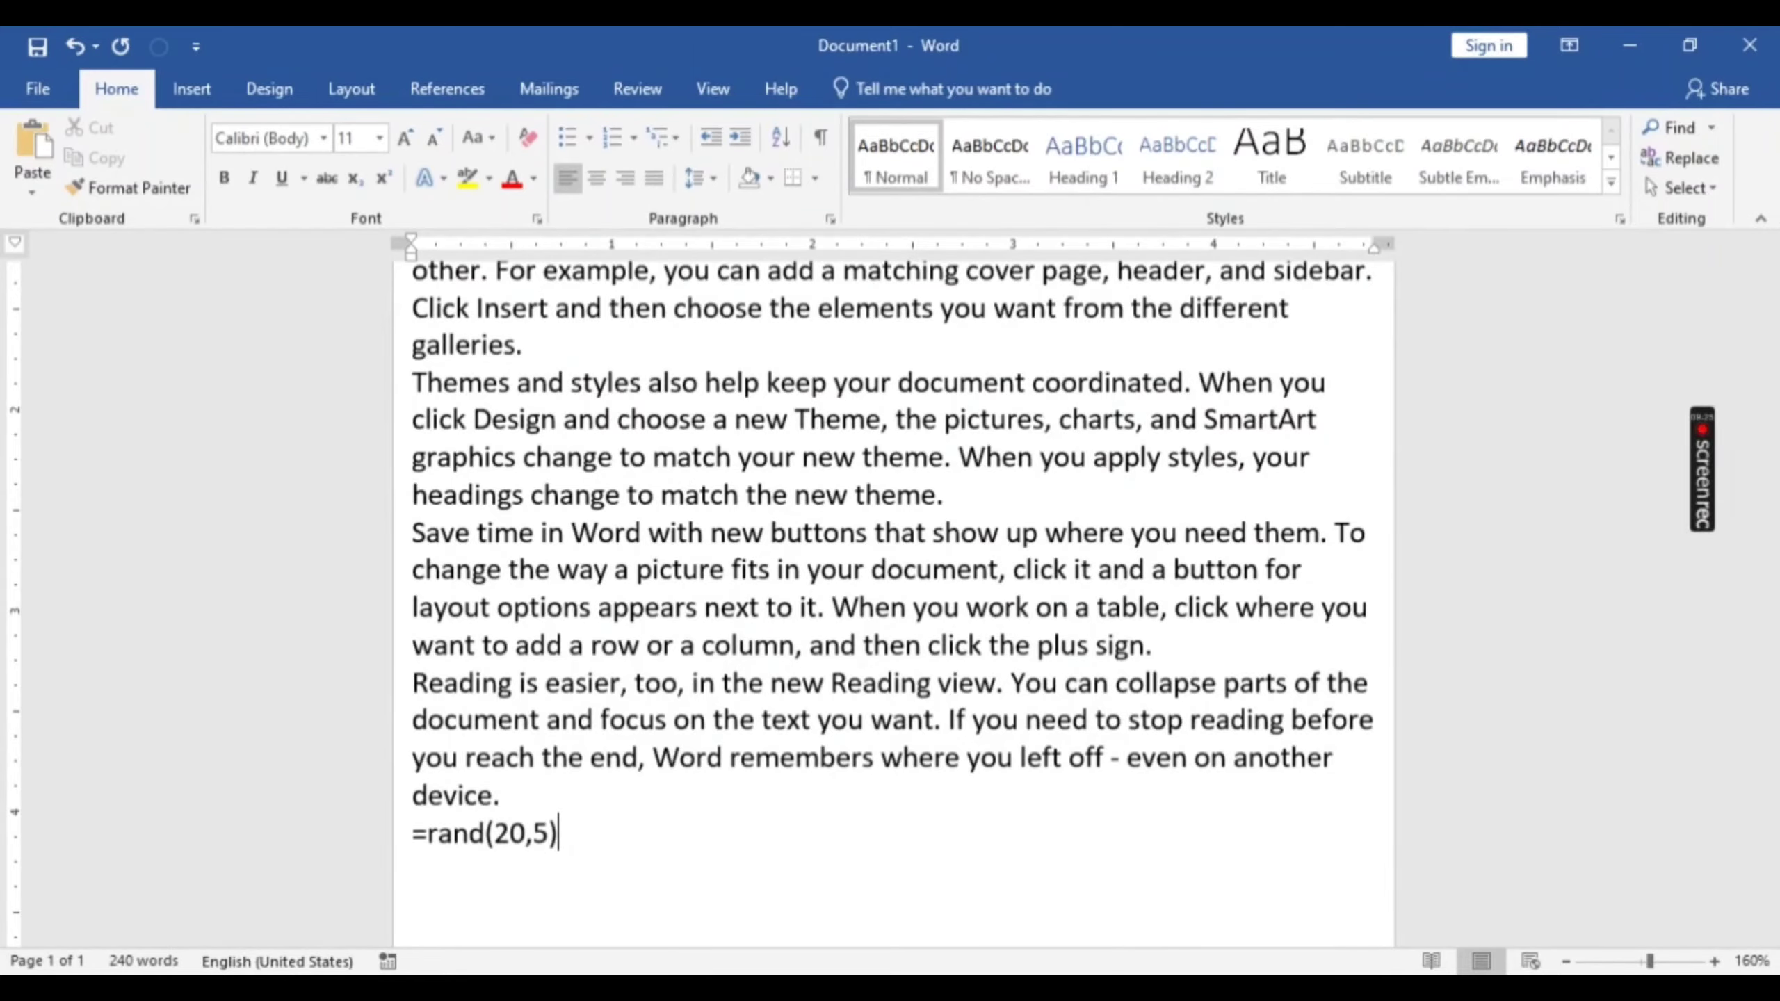
{"action": "key", "text": "Return"}
{"action": "scroll", "coordinate": [899, 494], "scroll_direction": "up", "scroll_amount": 5}
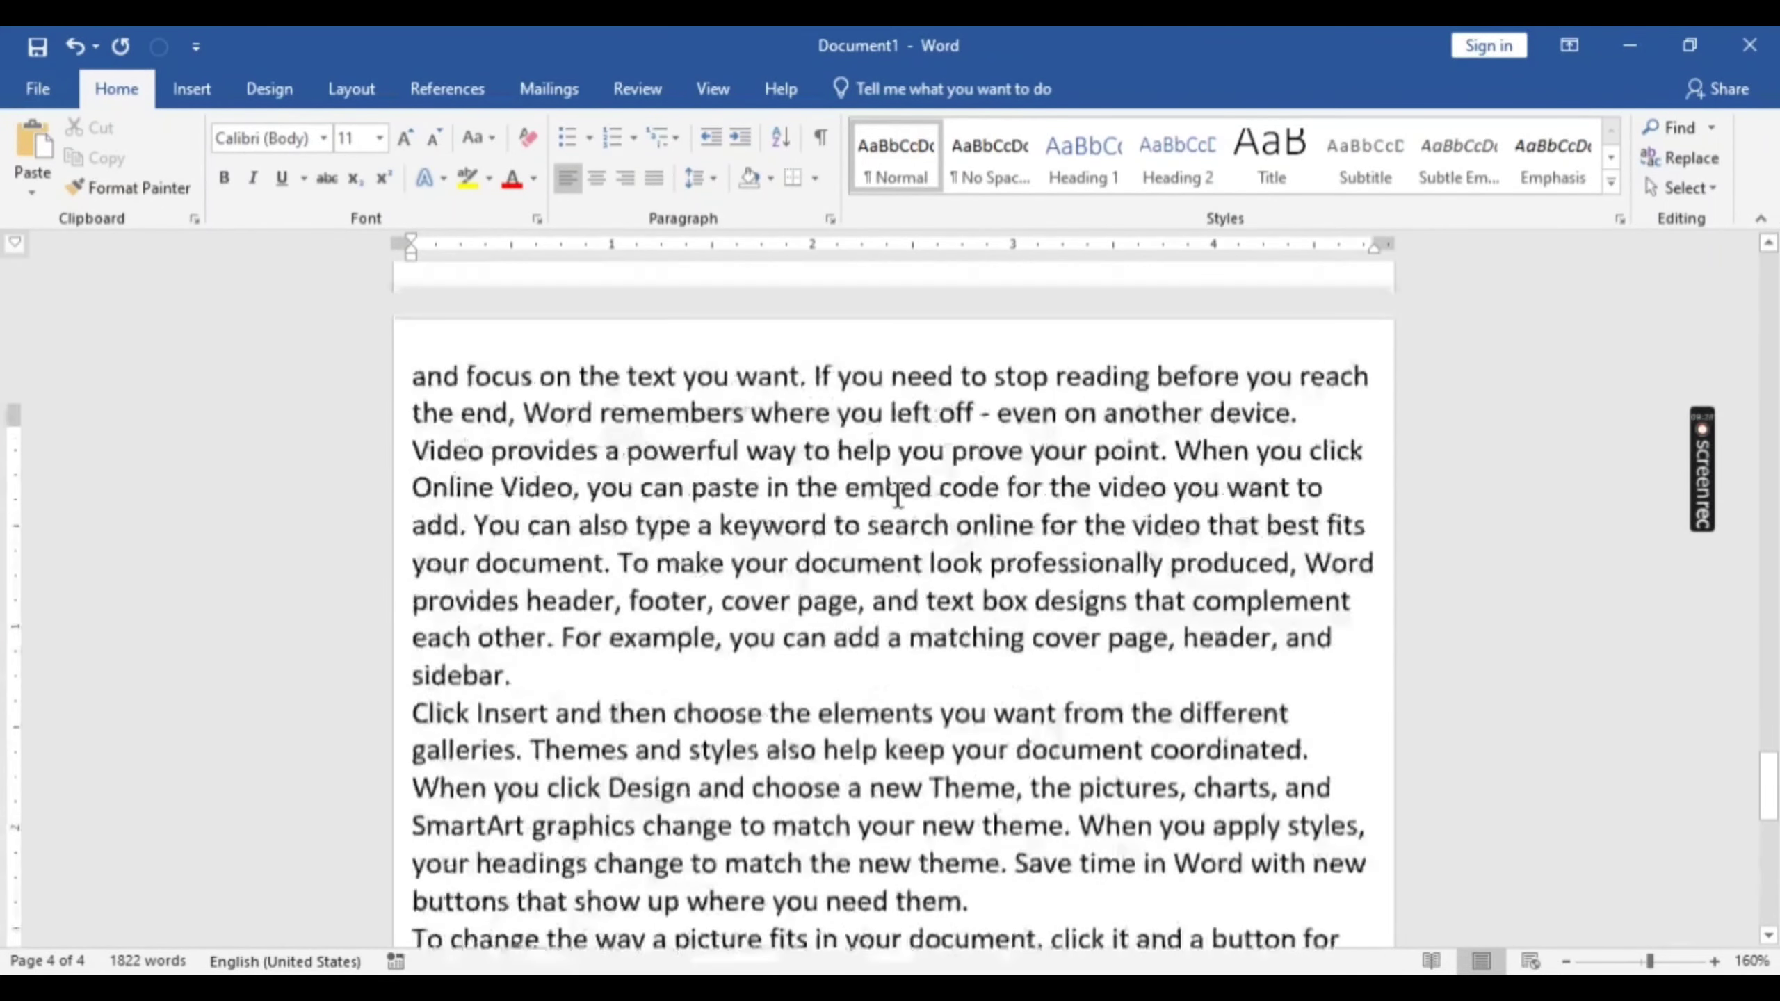
{"action": "scroll", "coordinate": [899, 492], "scroll_direction": "up", "scroll_amount": 20}
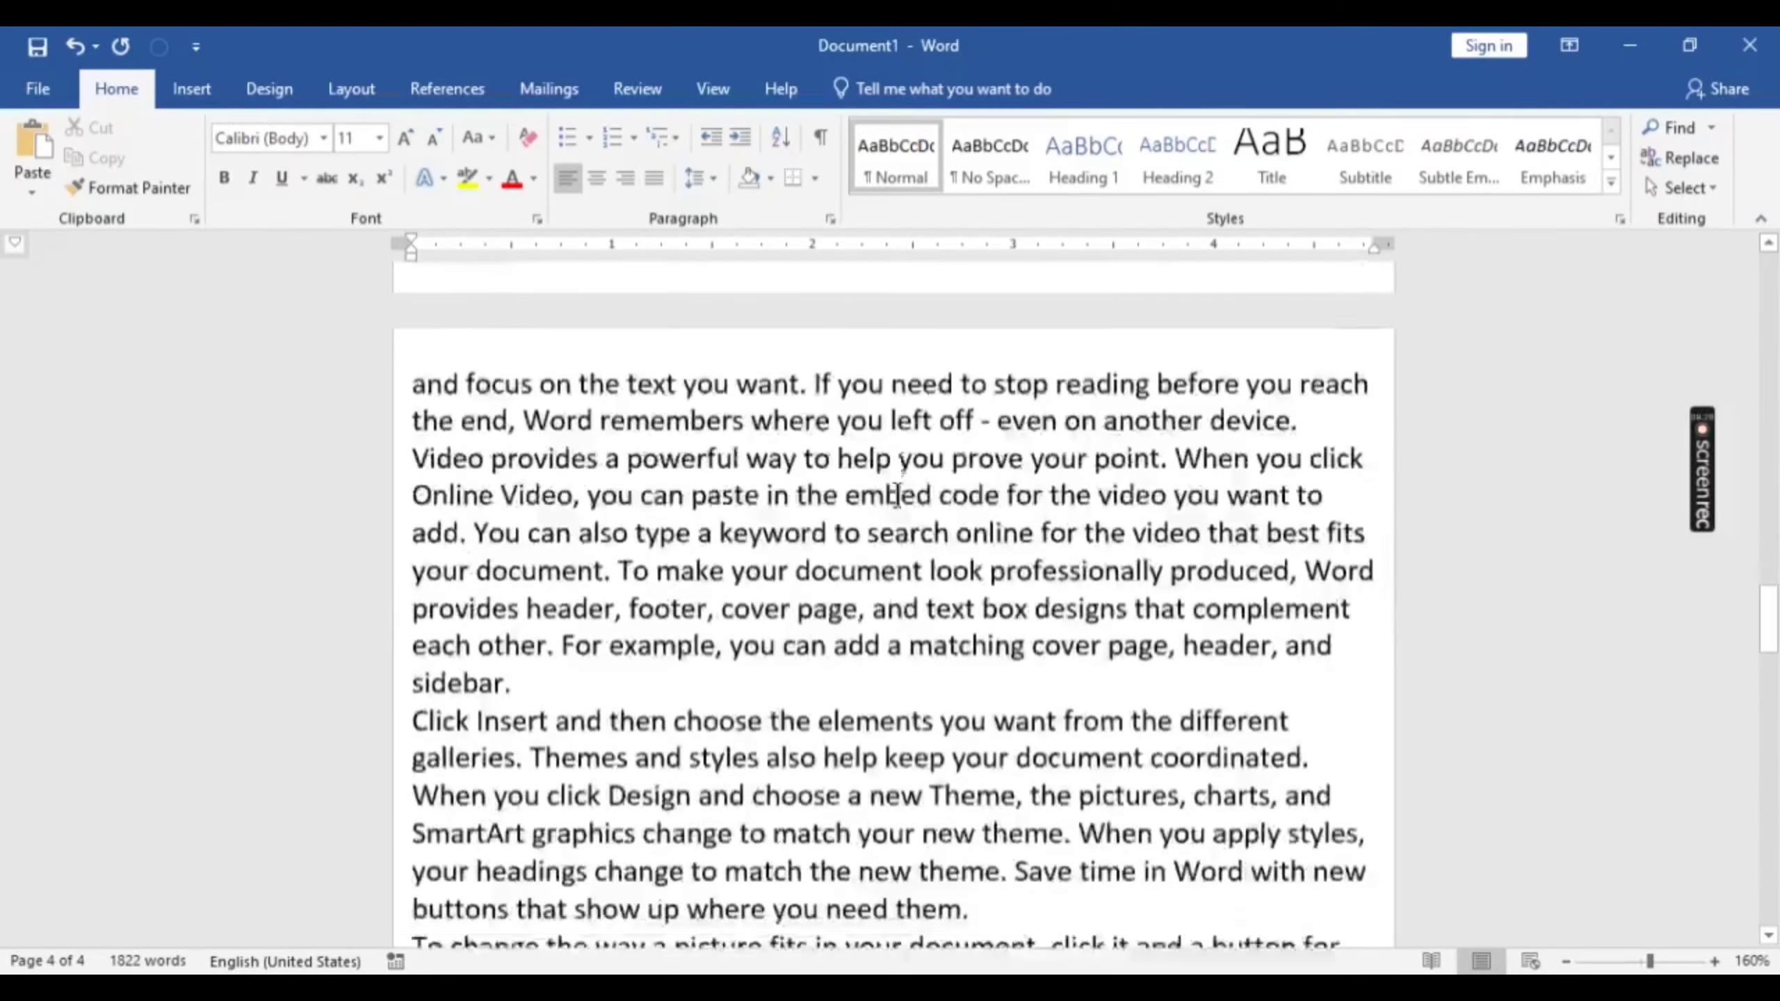
{"action": "scroll", "coordinate": [898, 494], "scroll_direction": "down", "scroll_amount": 5}
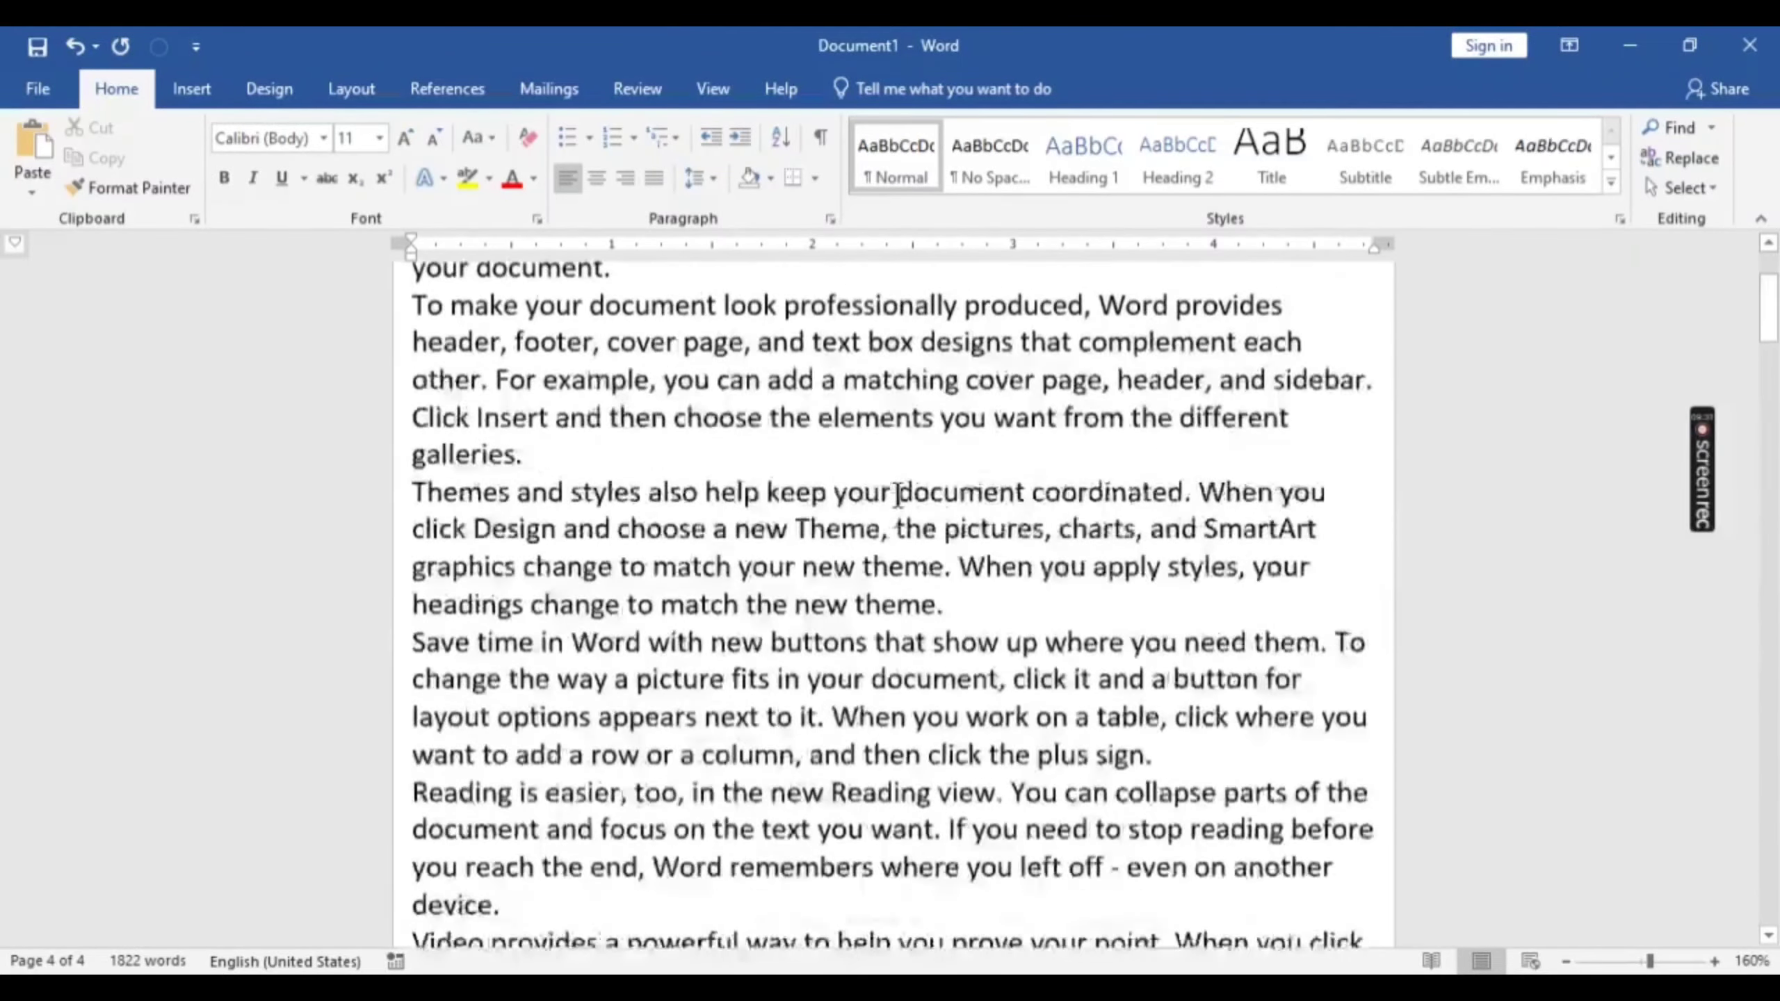
Step: Insert a page break after the second paragraph ending in "galleries." on page 1
{"action": "left_click", "coordinate": [588, 322]}
{"action": "scroll", "coordinate": [589, 321], "scroll_direction": "up", "scroll_amount": 4}
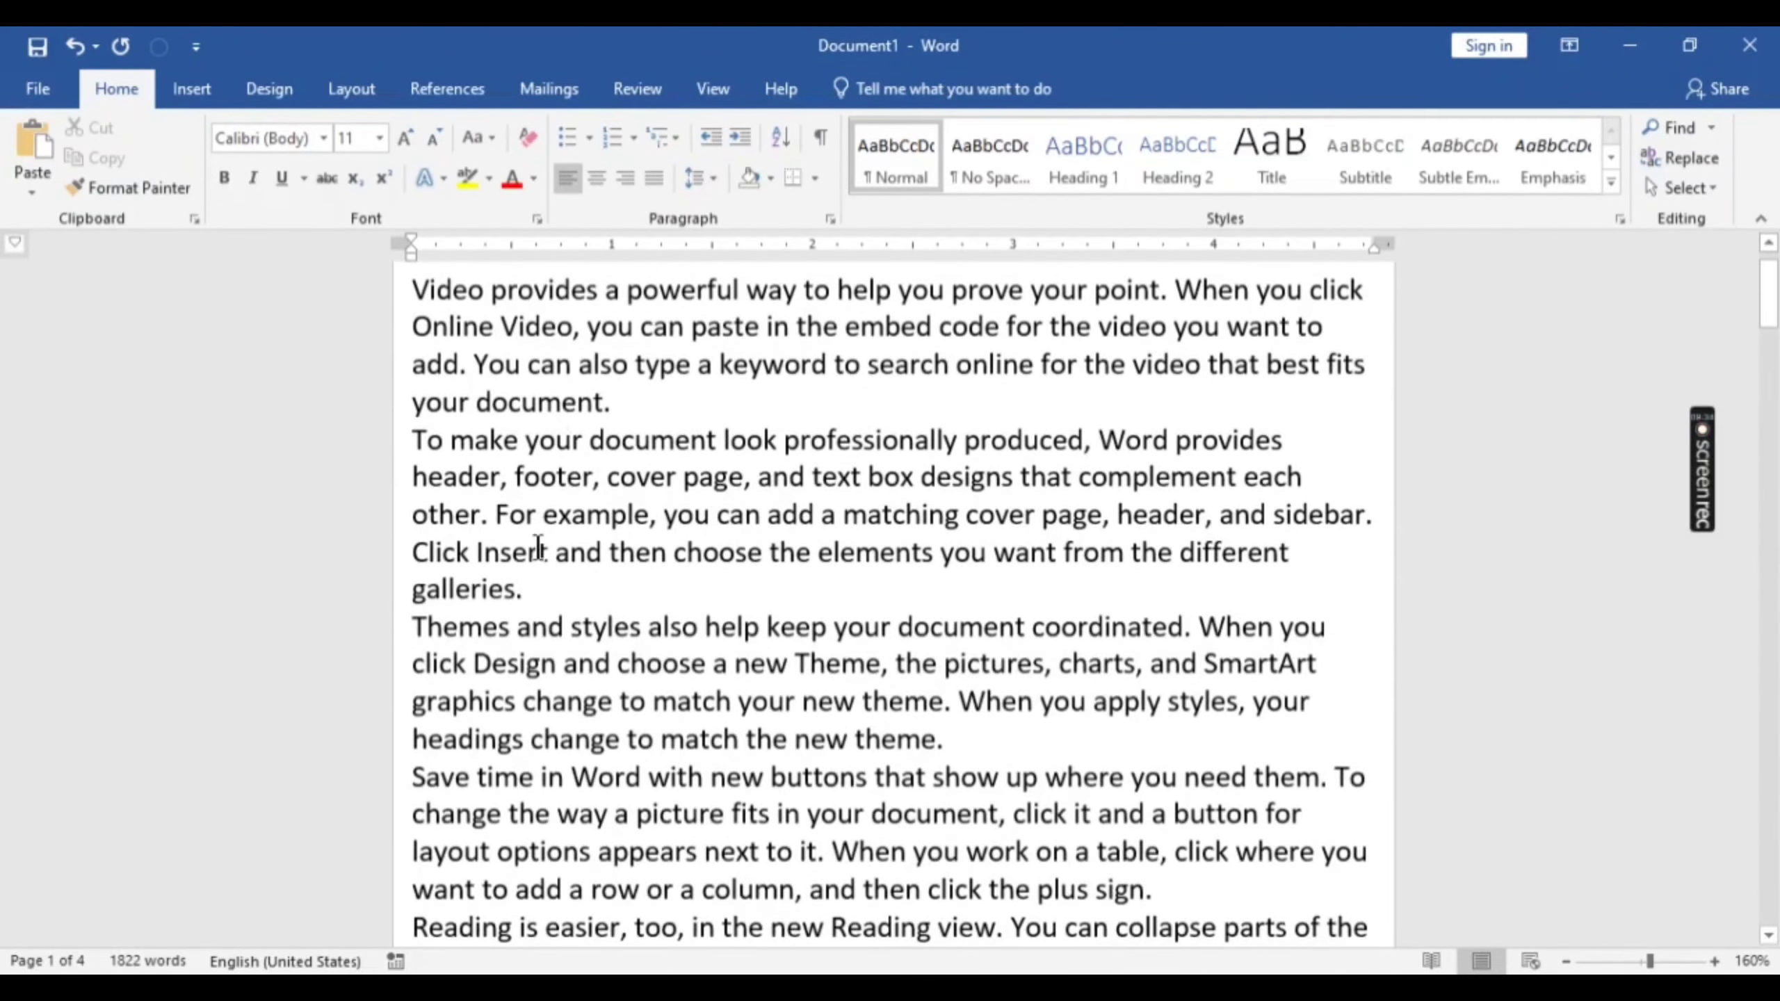
{"action": "left_click", "coordinate": [525, 589]}
{"action": "left_click", "coordinate": [346, 93]}
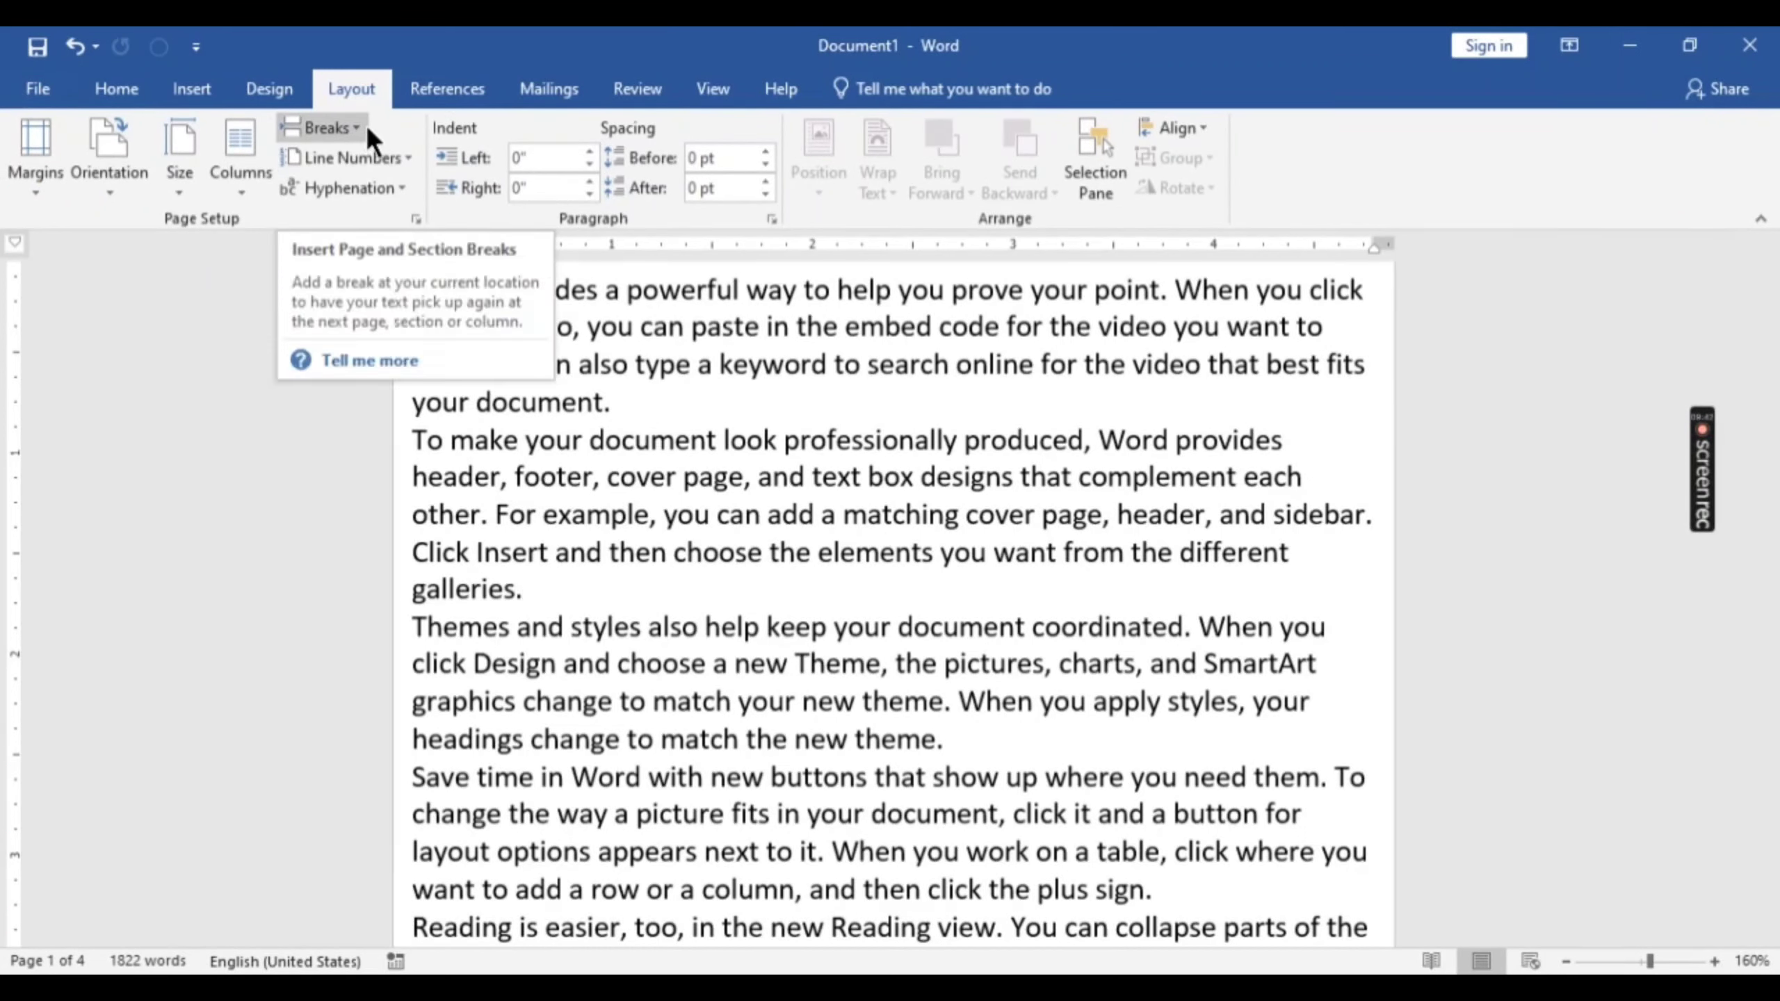
{"action": "left_click", "coordinate": [366, 126]}
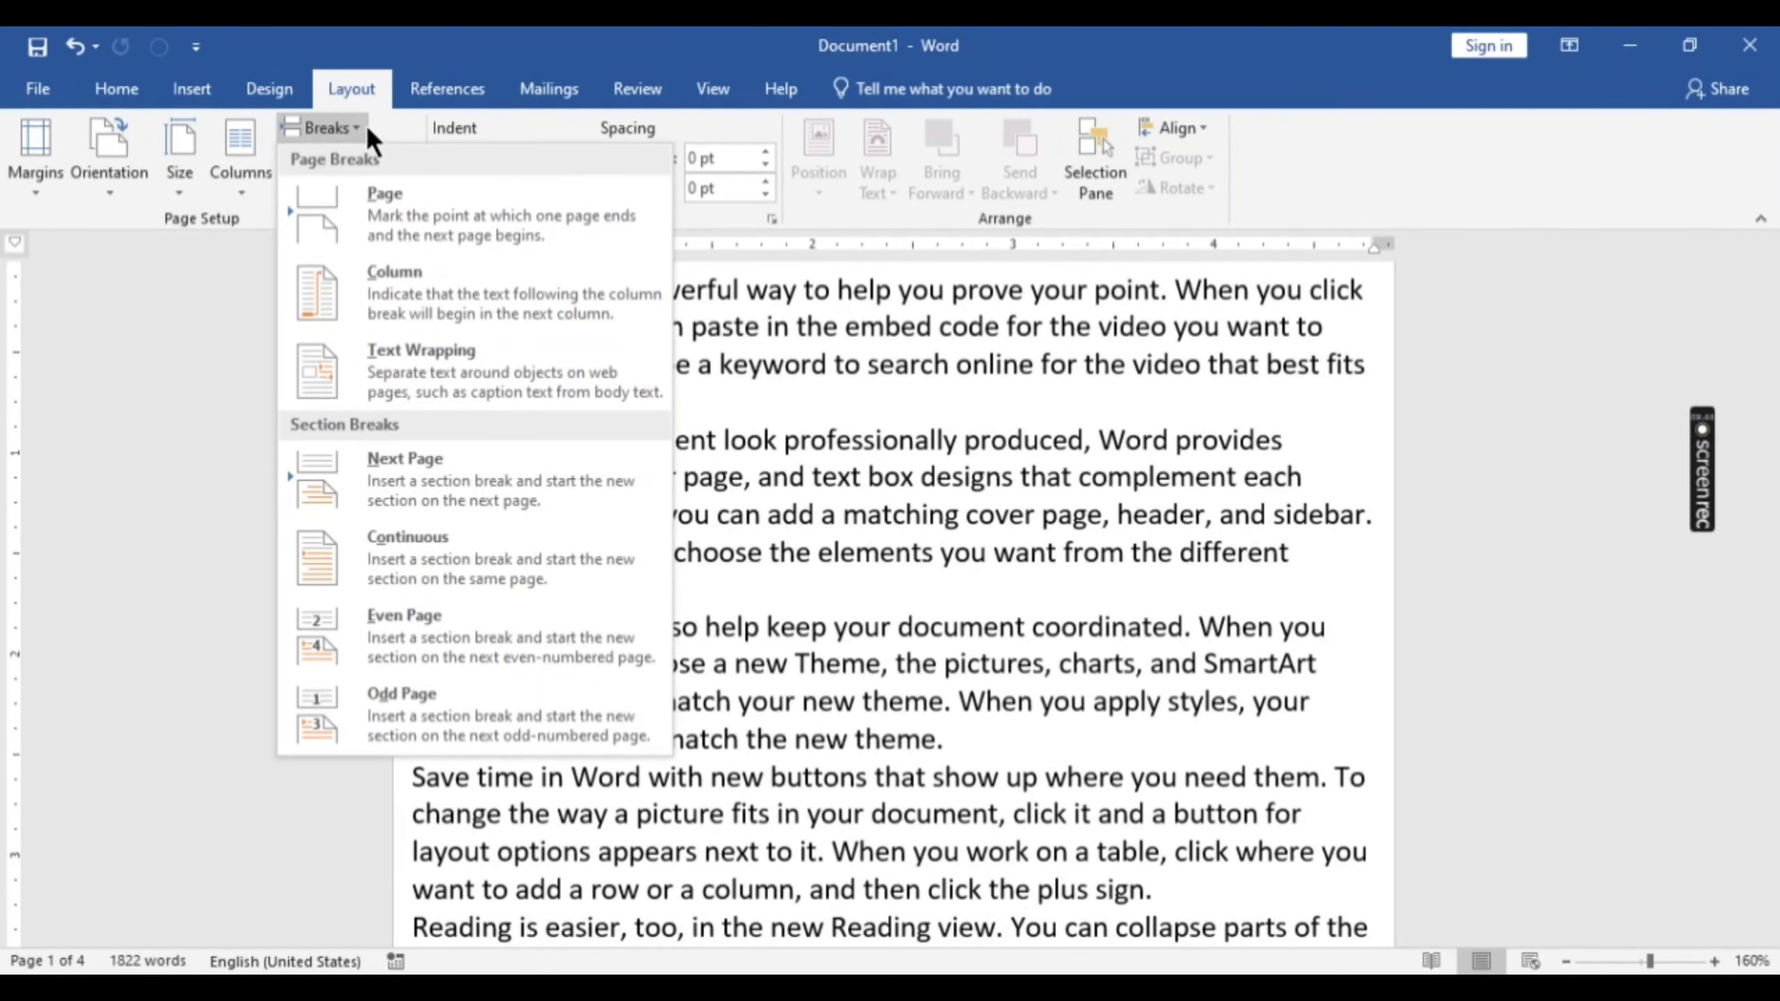
{"action": "left_click", "coordinate": [383, 239]}
Step: Draw a sun shape over the text on page 2 and shift it slightly up and to the right
{"action": "scroll", "coordinate": [736, 418], "scroll_direction": "up", "scroll_amount": 10}
{"action": "left_click", "coordinate": [191, 88]}
{"action": "left_click", "coordinate": [256, 188]}
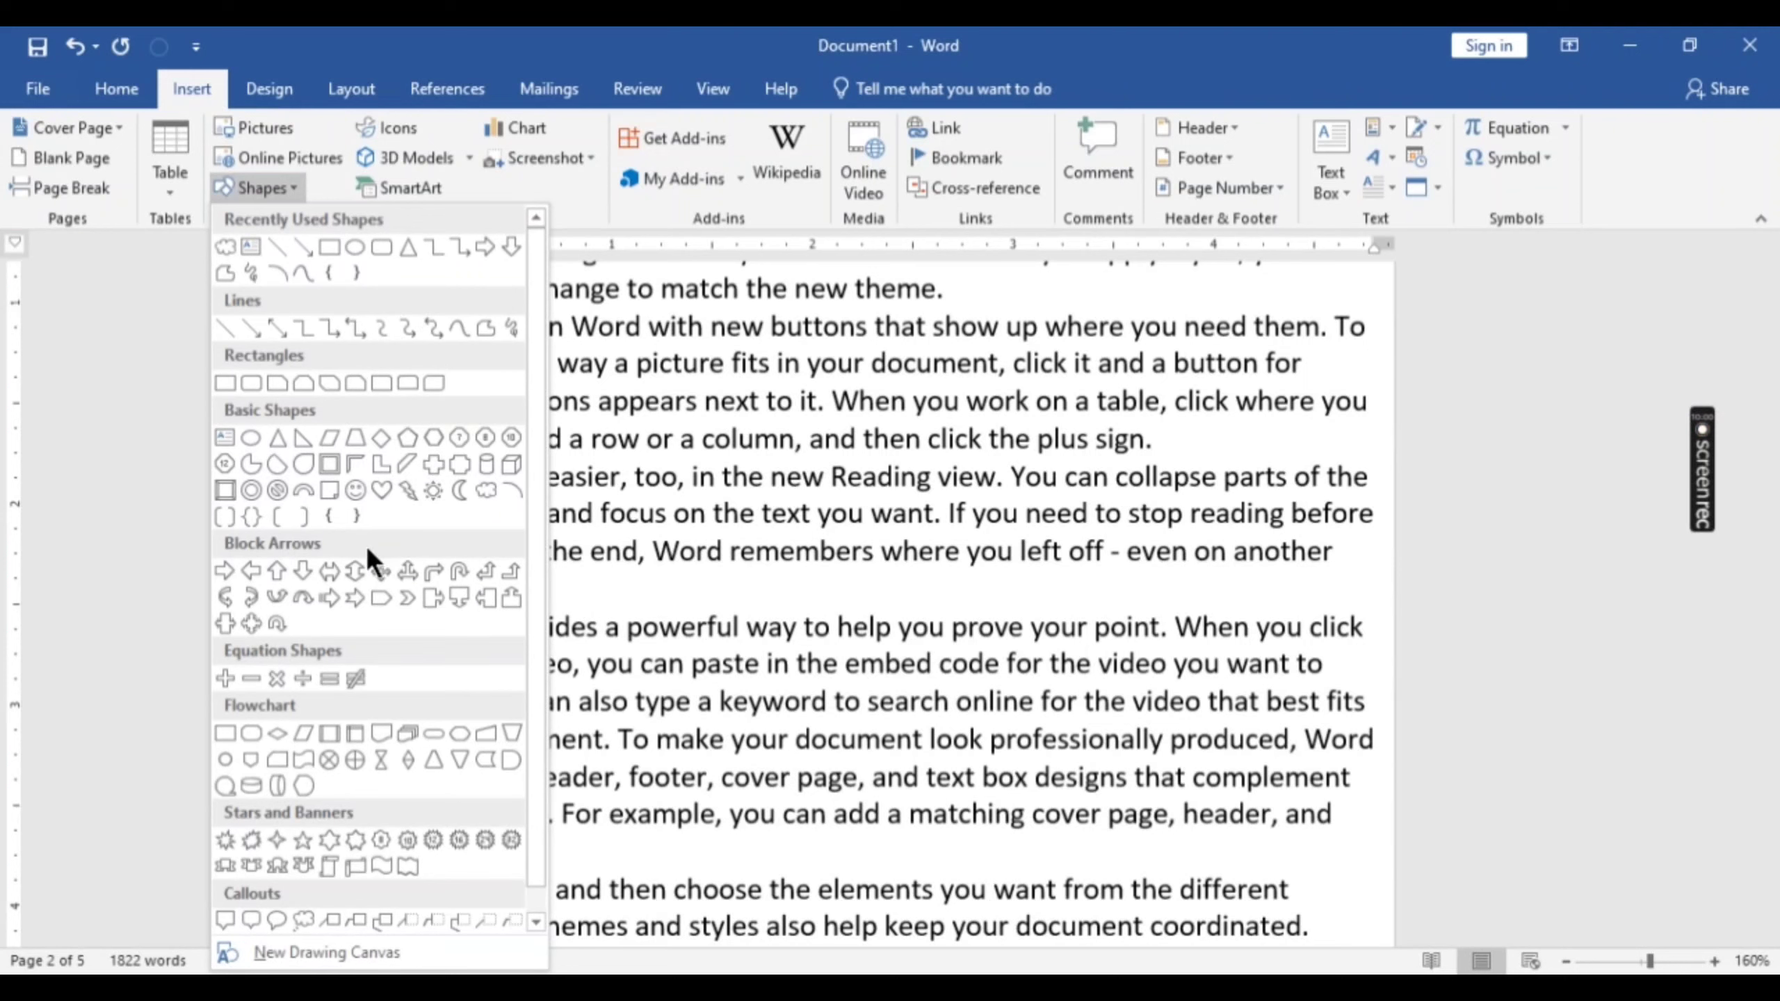
{"action": "left_click", "coordinate": [431, 487]}
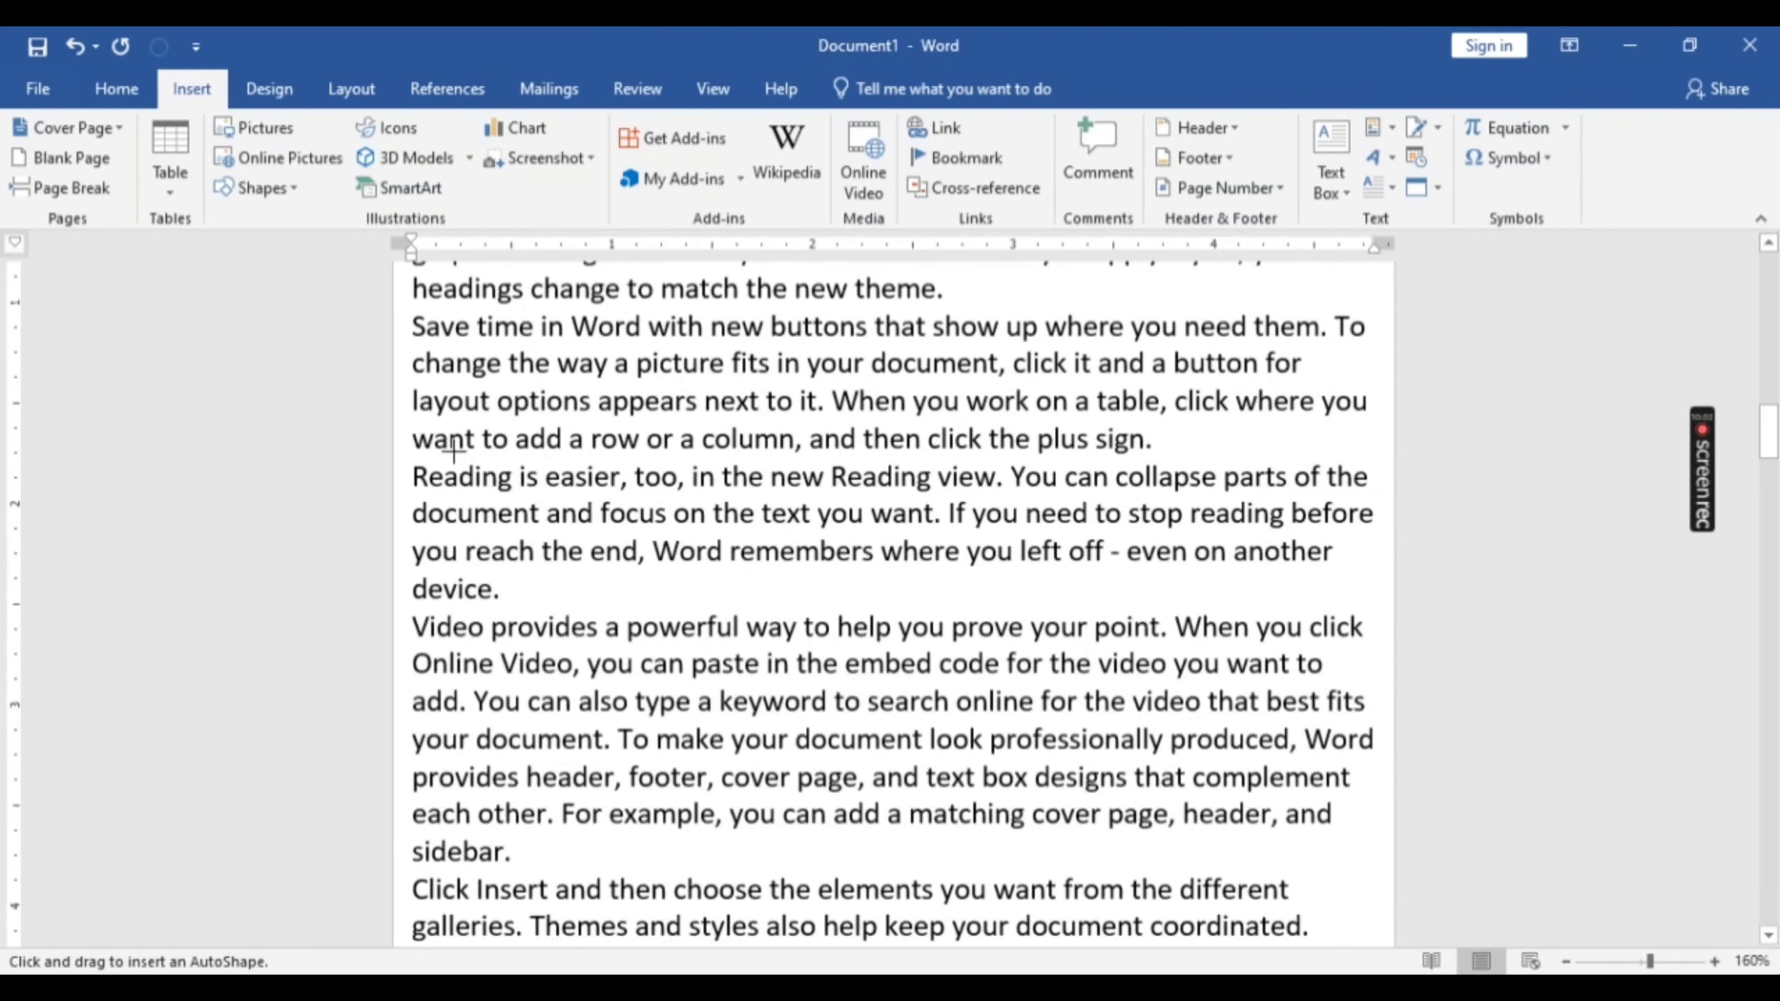
{"action": "mouse_move", "coordinate": [452, 448]}
{"action": "left_mouse_down"}
{"action": "mouse_move", "coordinate": [564, 602]}
{"action": "mouse_move", "coordinate": [739, 772]}
{"action": "left_mouse_up"}
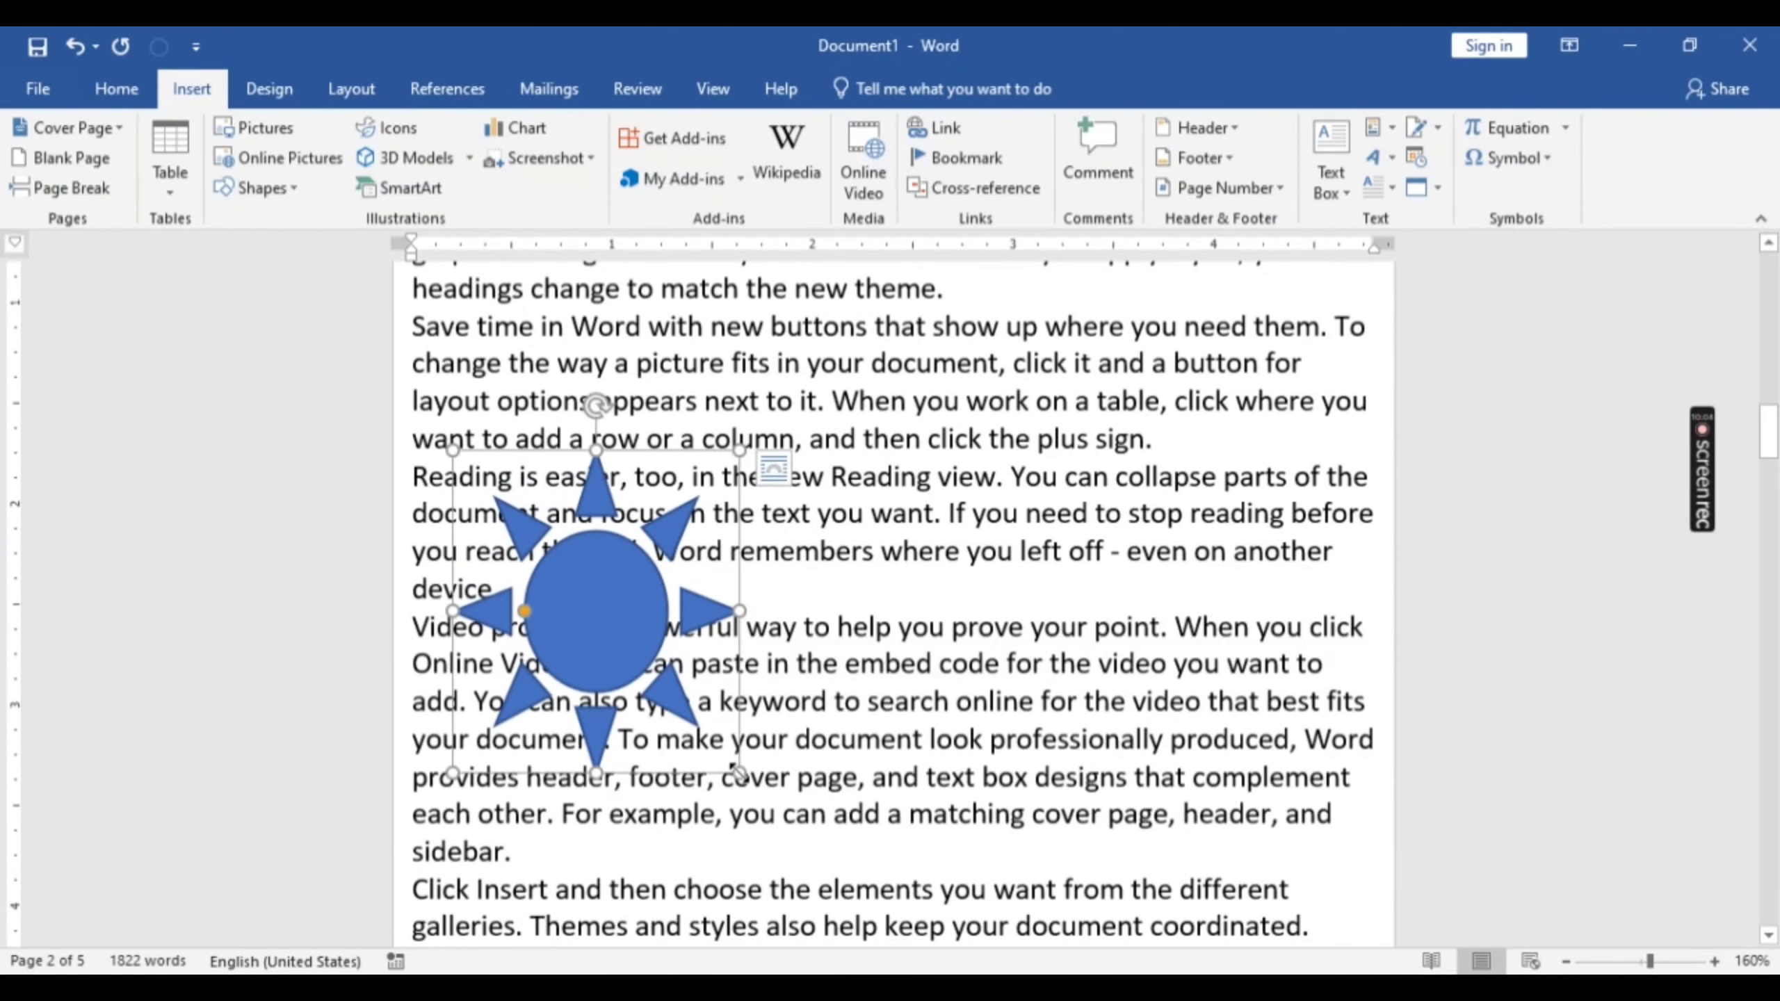
{"action": "scroll", "coordinate": [659, 683], "scroll_direction": "up", "scroll_amount": 3}
{"action": "left_click_drag", "start_coordinate": [614, 877], "coordinate": [648, 734]}
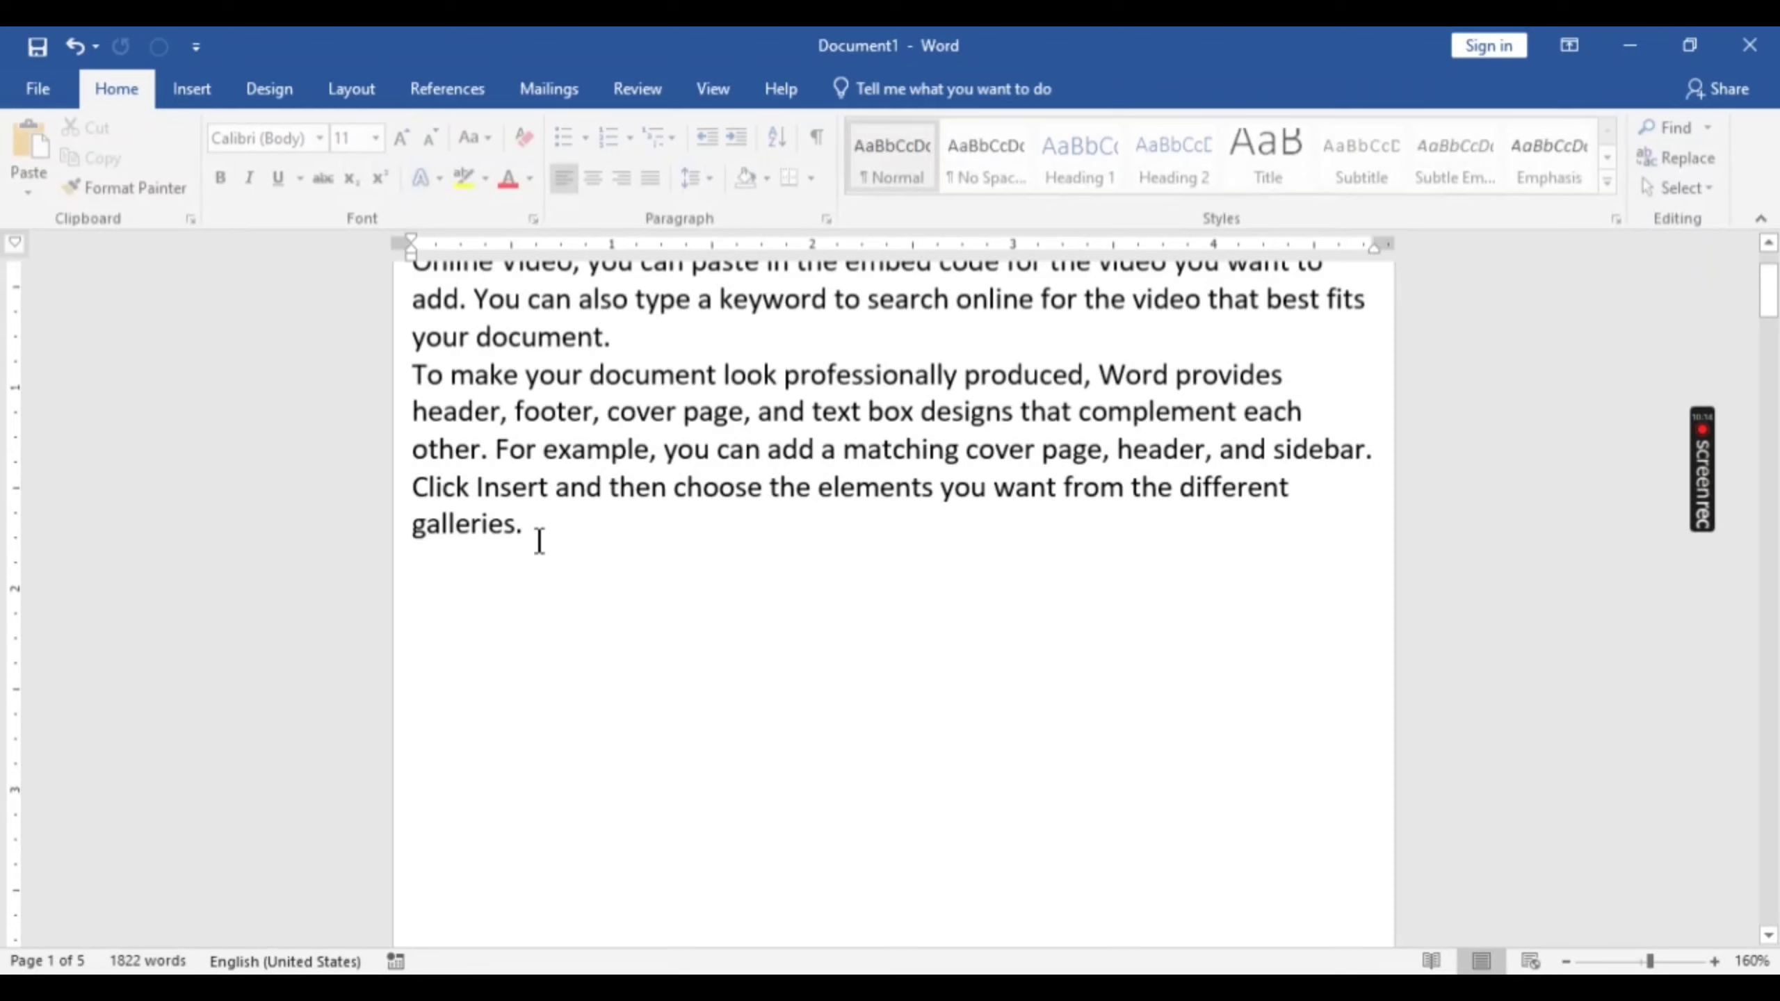
Step: Generate sample text with =rand() on a new line below the paragraph ending in "galleries." on page 1
{"action": "left_click", "coordinate": [536, 541]}
{"action": "key", "text": "Return"}
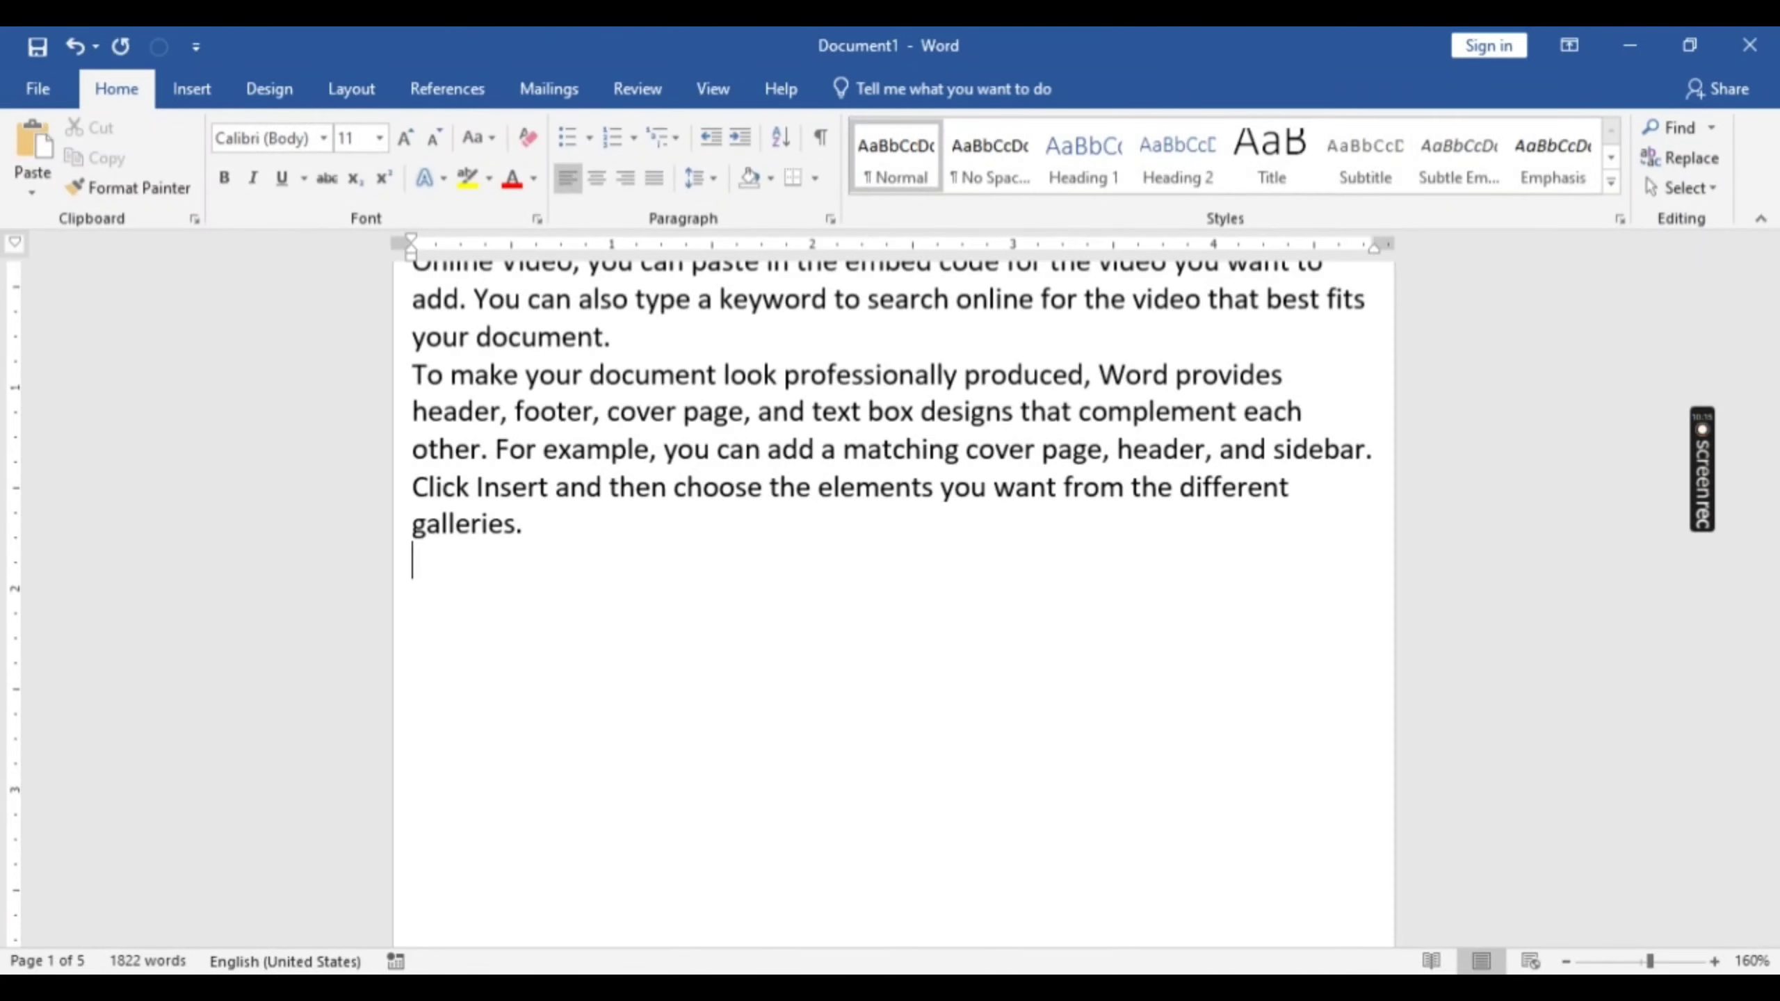
{"action": "type", "text": "=rand()"}
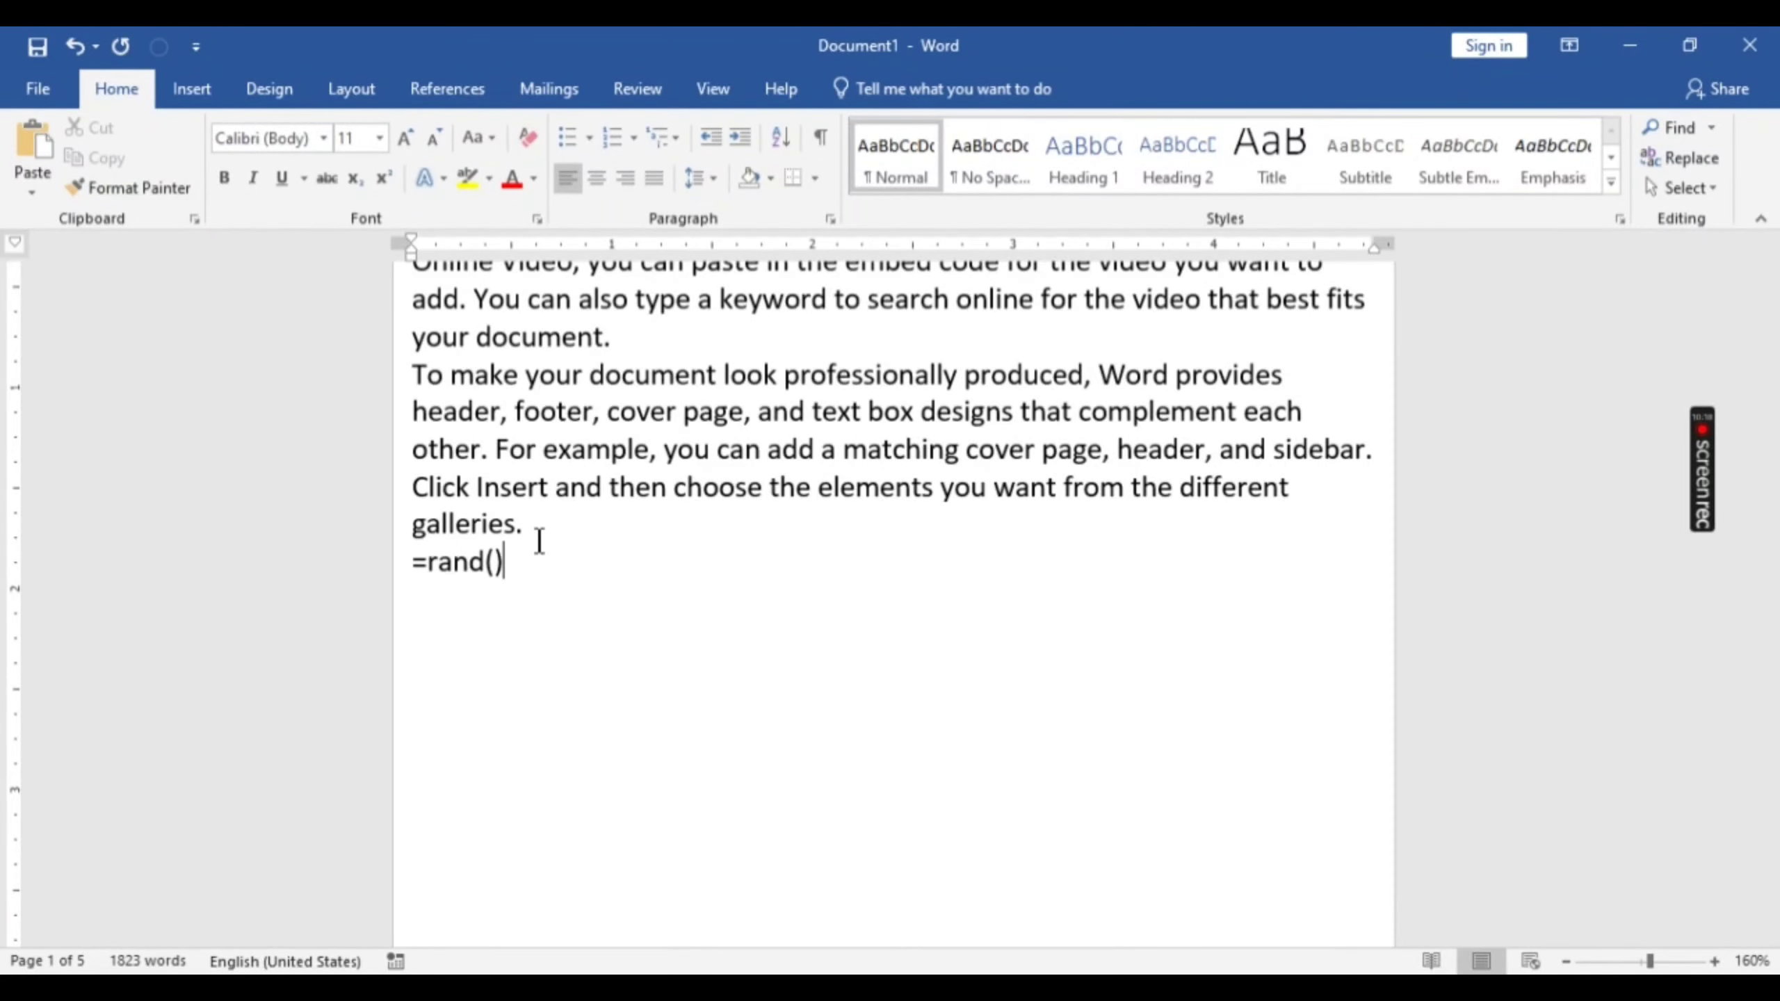
{"action": "key", "text": "Return"}
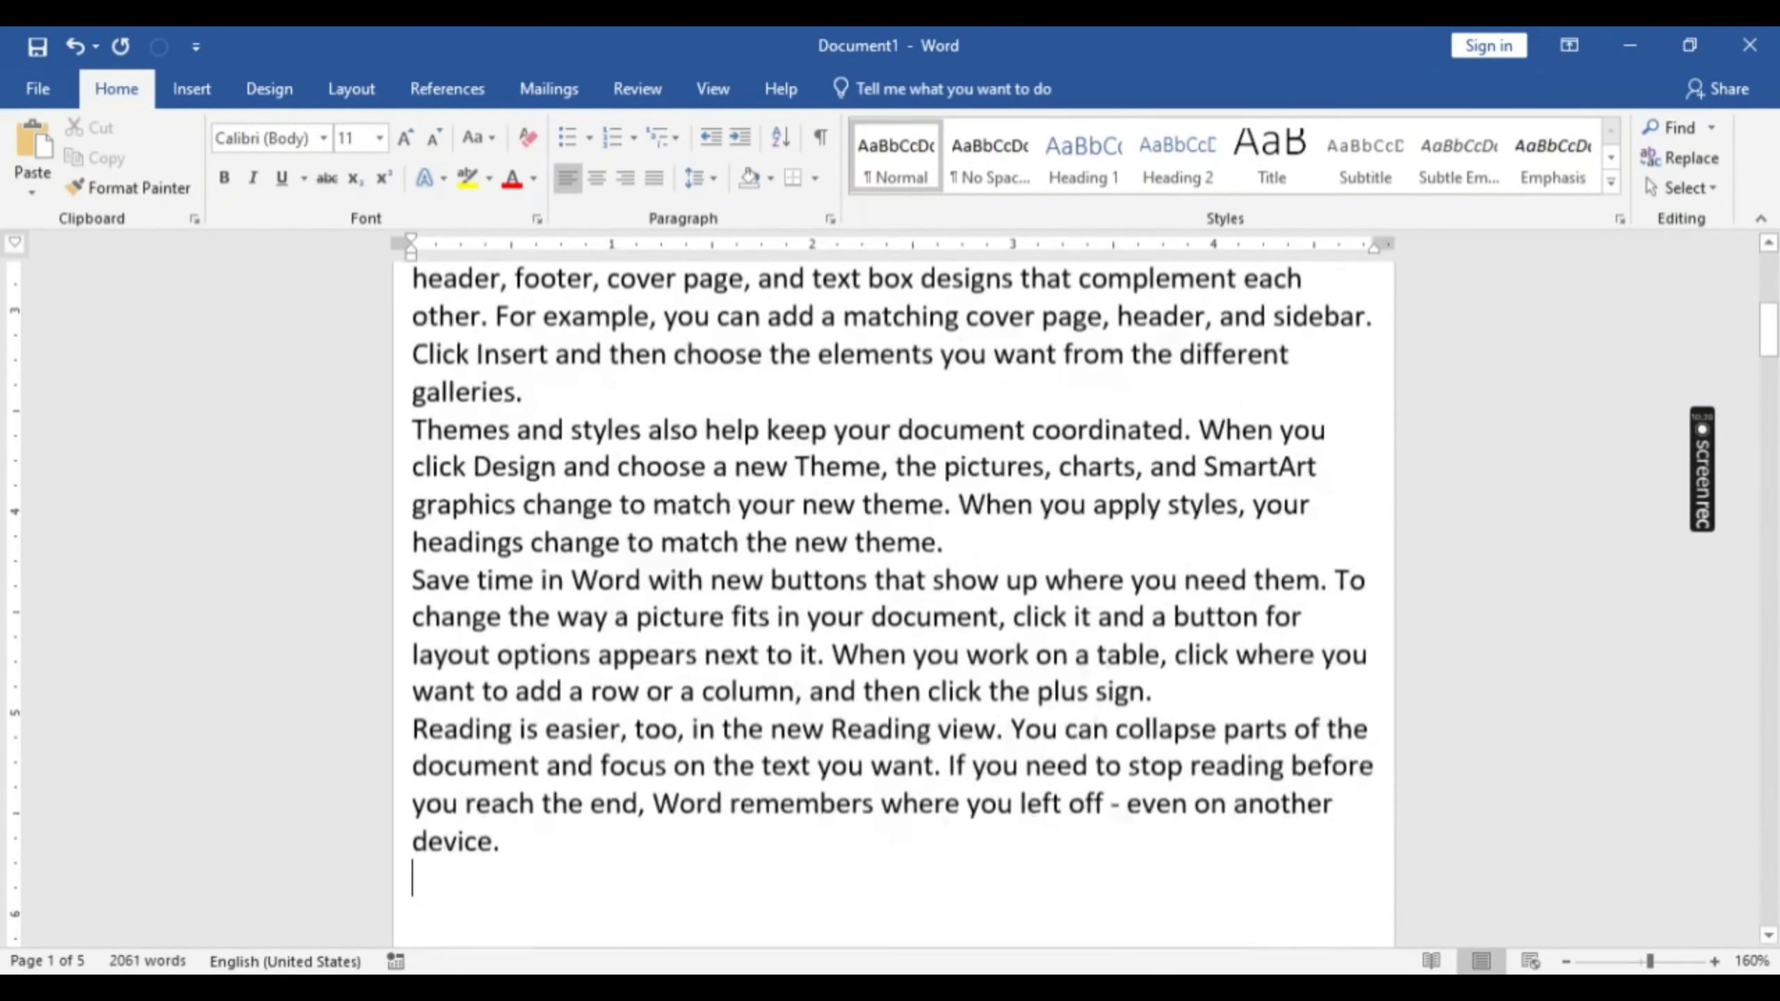
Step: Check whether the added text on page 1 affects the position of the text and sun shape on page 2
{"action": "scroll", "coordinate": [676, 644], "scroll_direction": "down", "scroll_amount": 4}
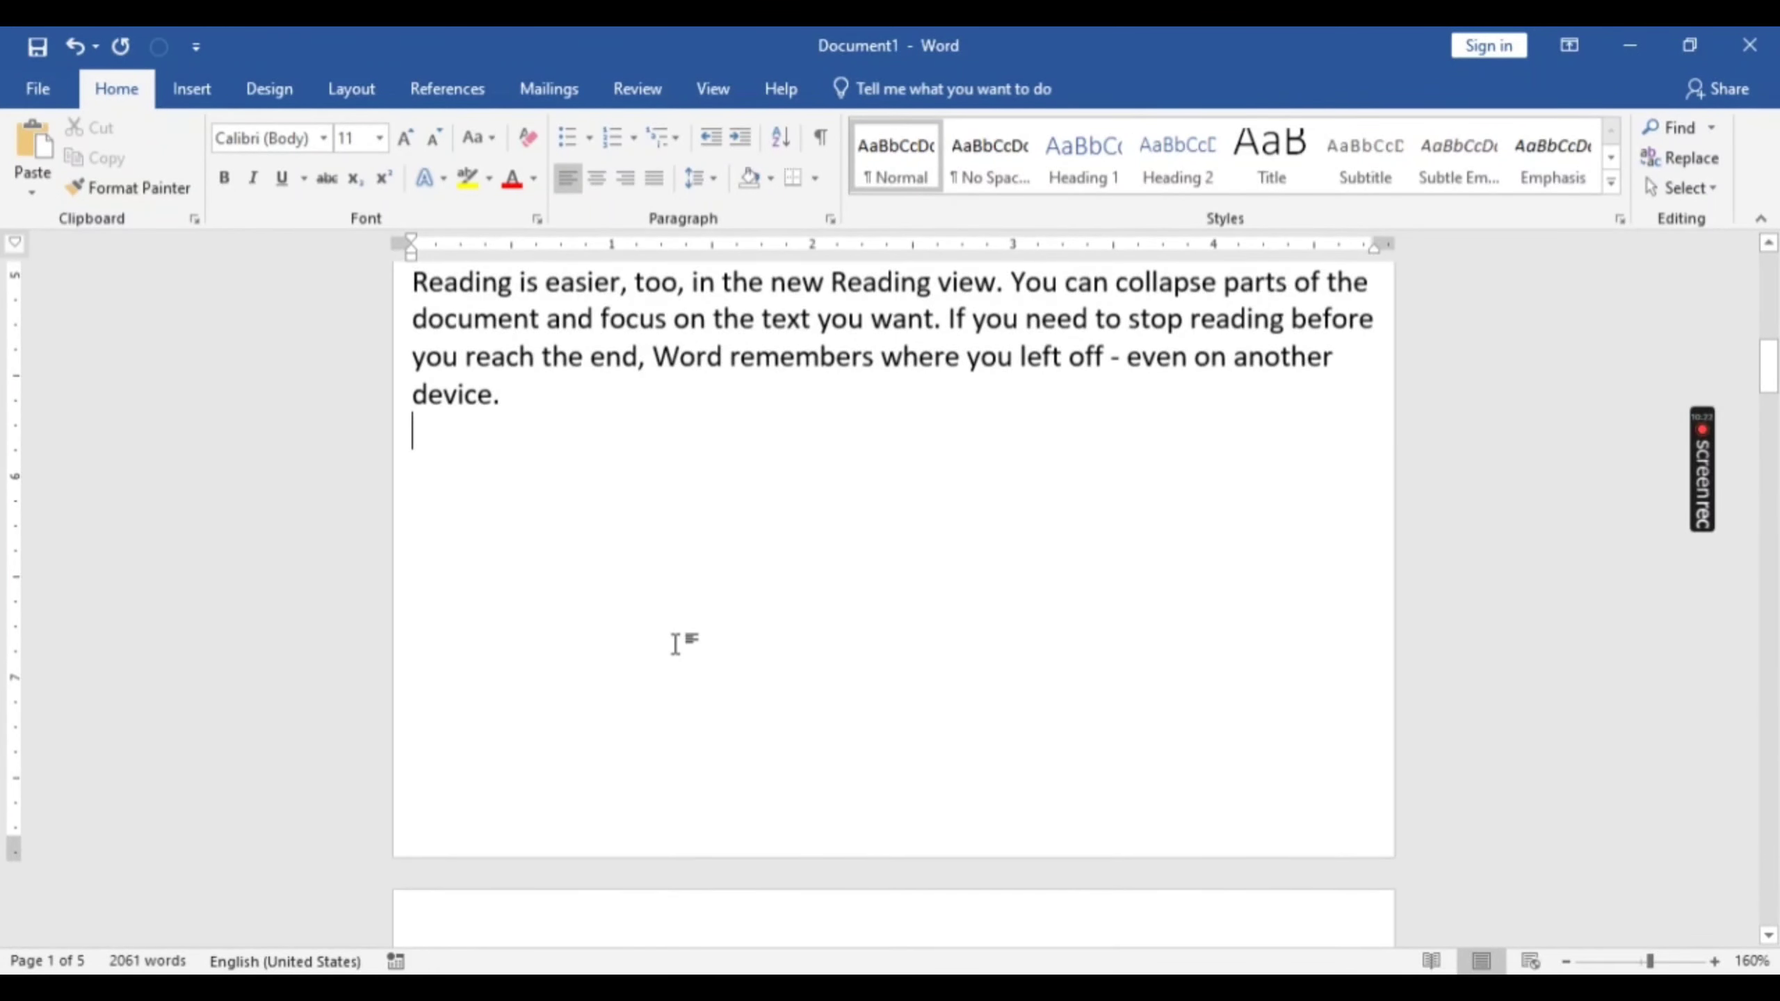
{"action": "scroll", "coordinate": [676, 643], "scroll_direction": "down", "scroll_amount": 5}
{"action": "scroll", "coordinate": [675, 644], "scroll_direction": "down", "scroll_amount": 5}
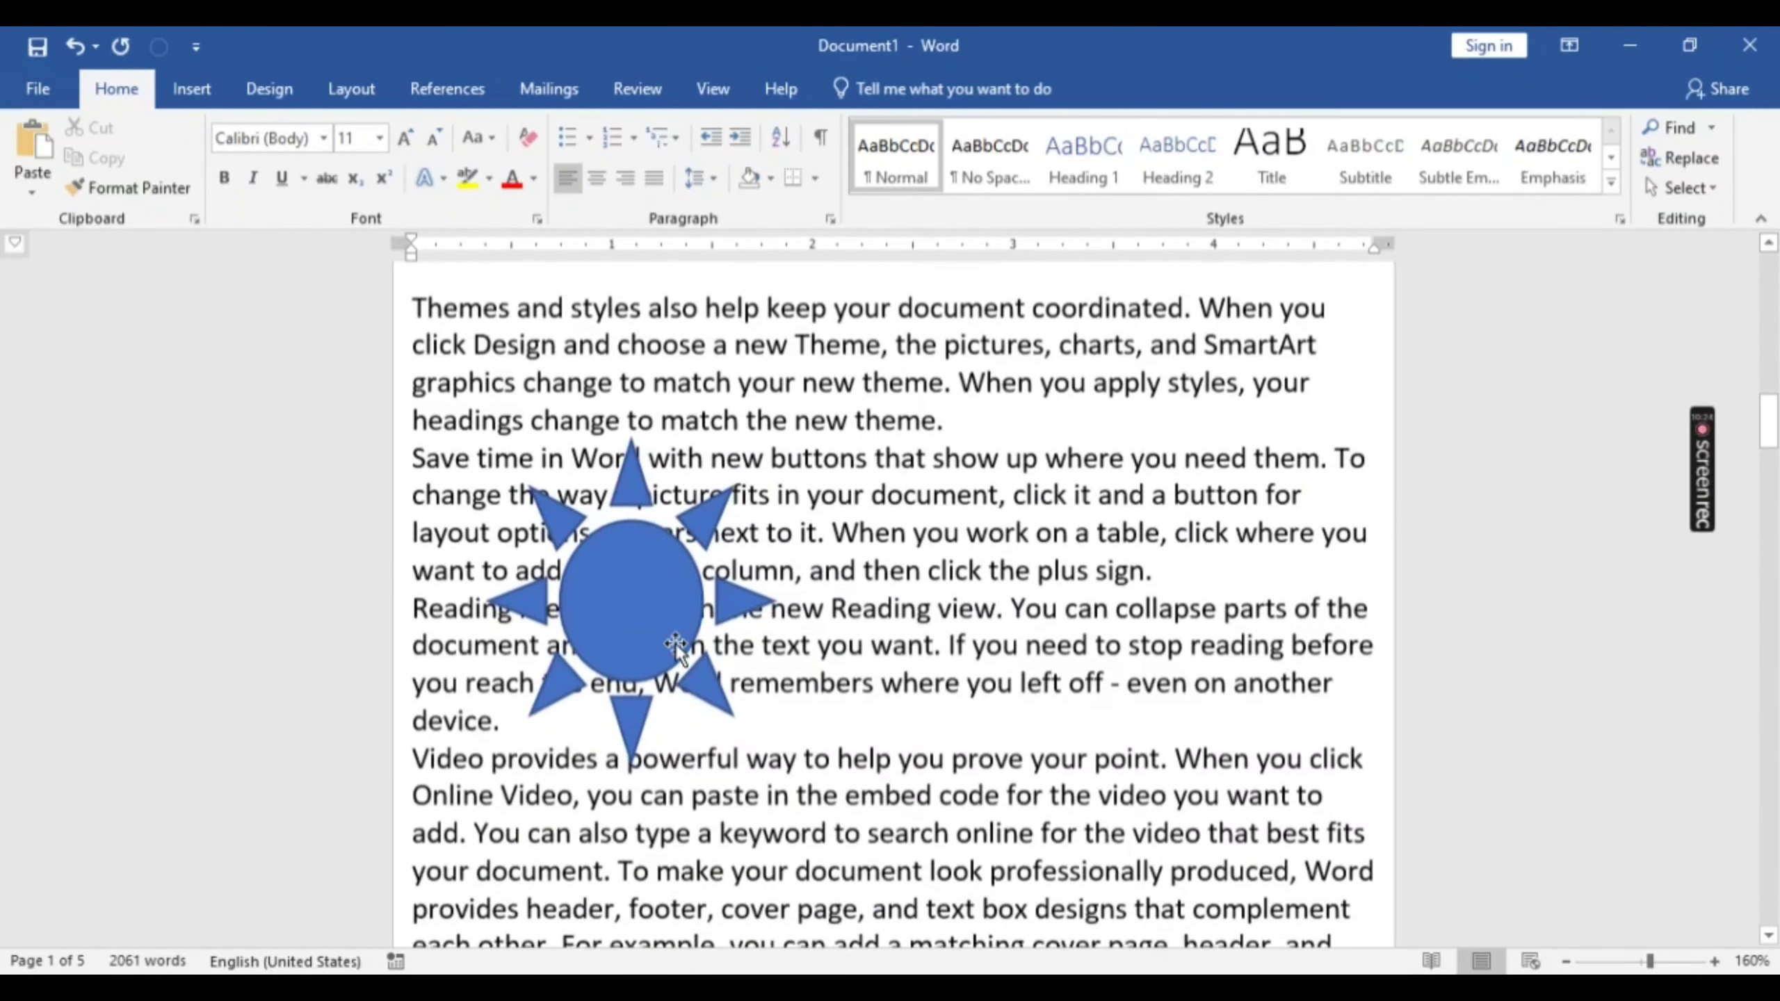
{"action": "scroll", "coordinate": [675, 643], "scroll_direction": "up", "scroll_amount": 3}
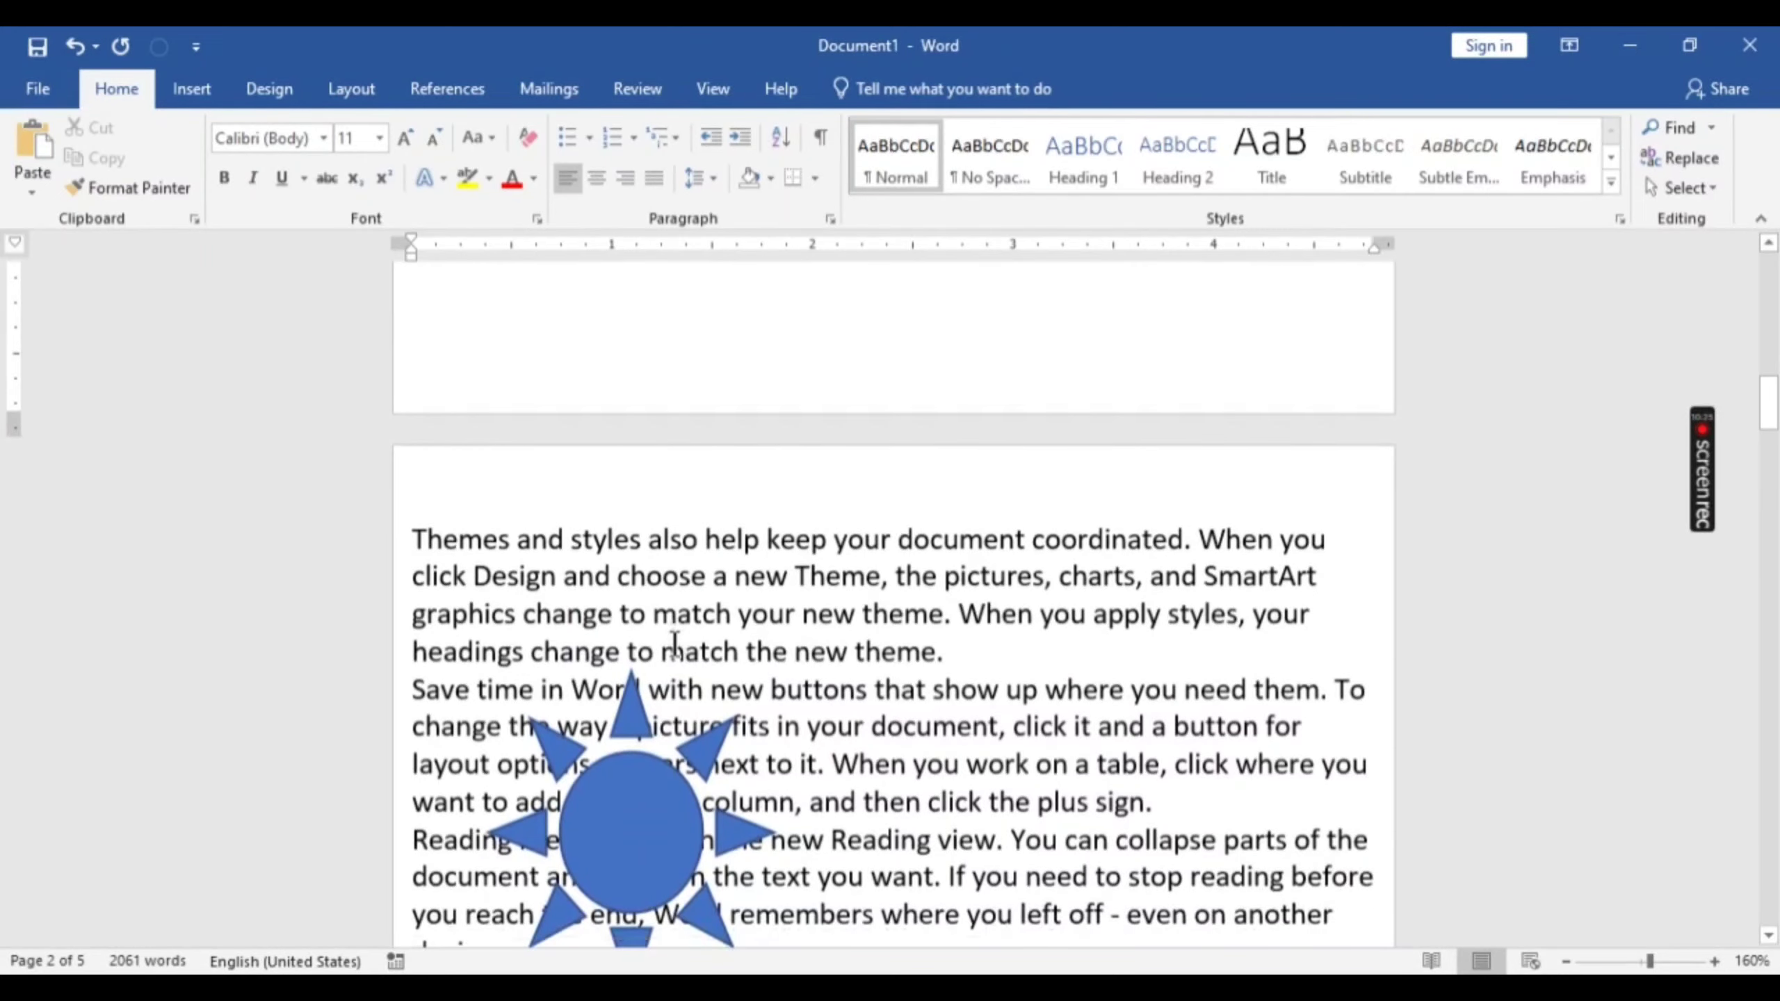
{"action": "scroll", "coordinate": [675, 644], "scroll_direction": "down", "scroll_amount": 2}
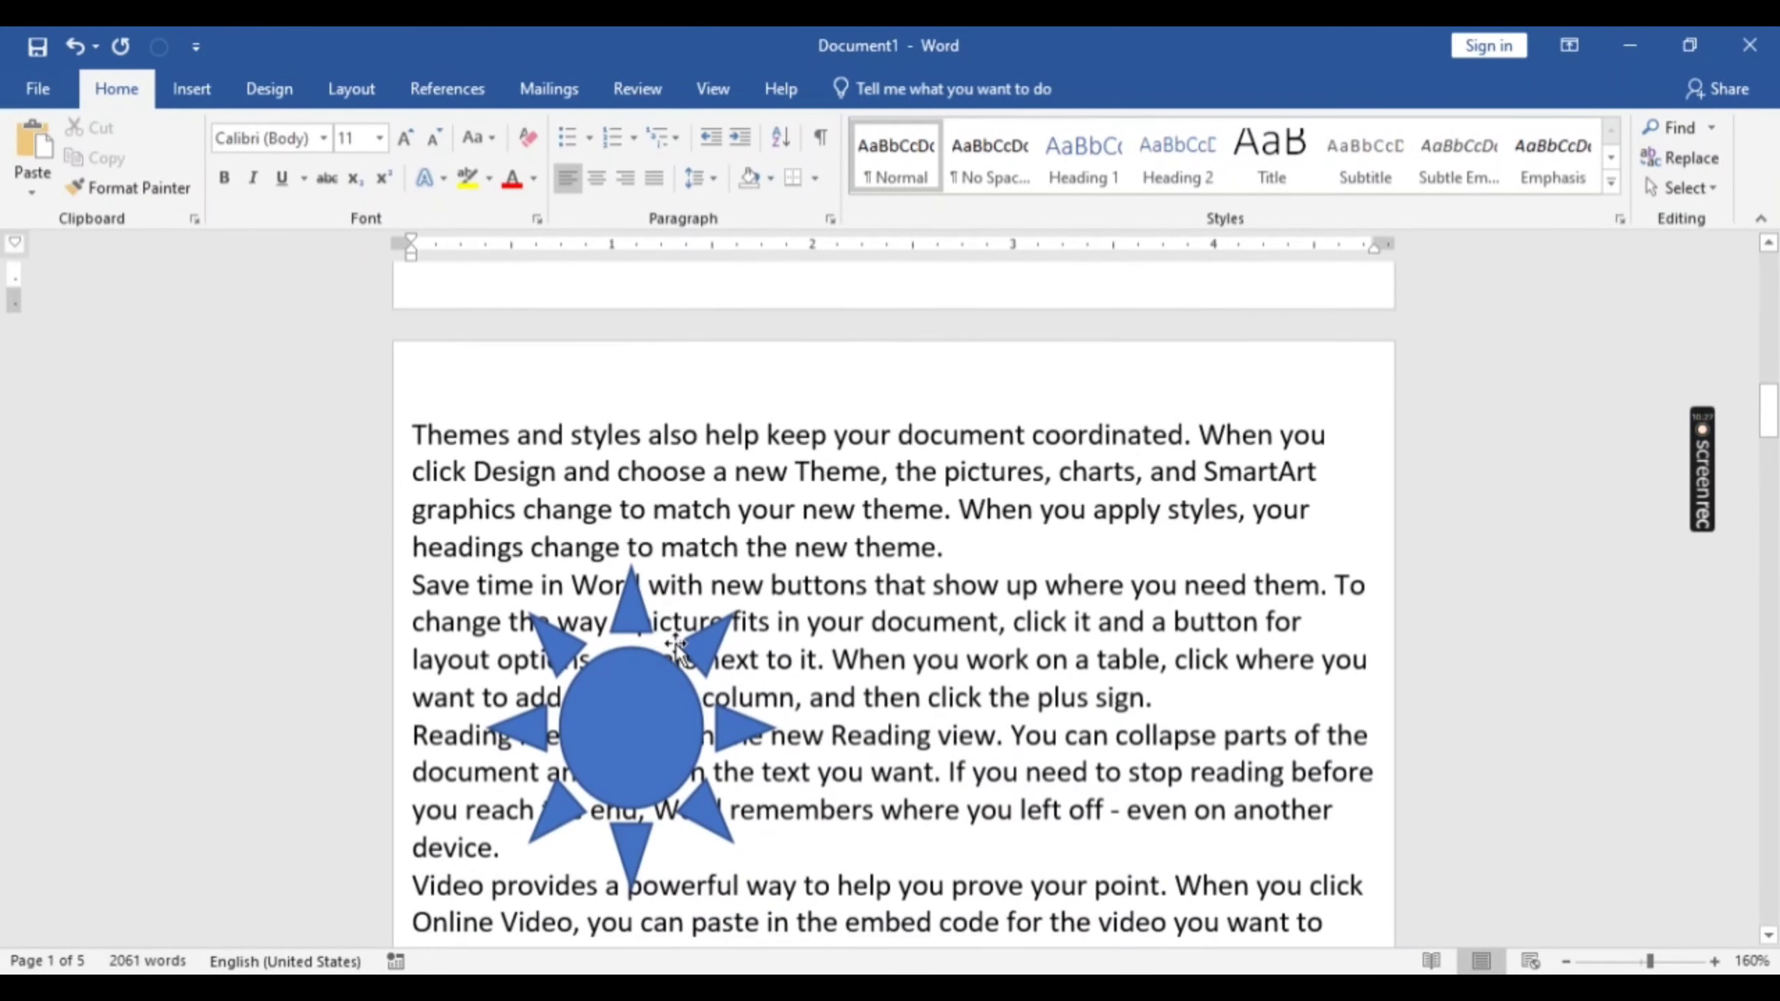
{"action": "scroll", "coordinate": [669, 624], "scroll_direction": "up", "scroll_amount": 5}
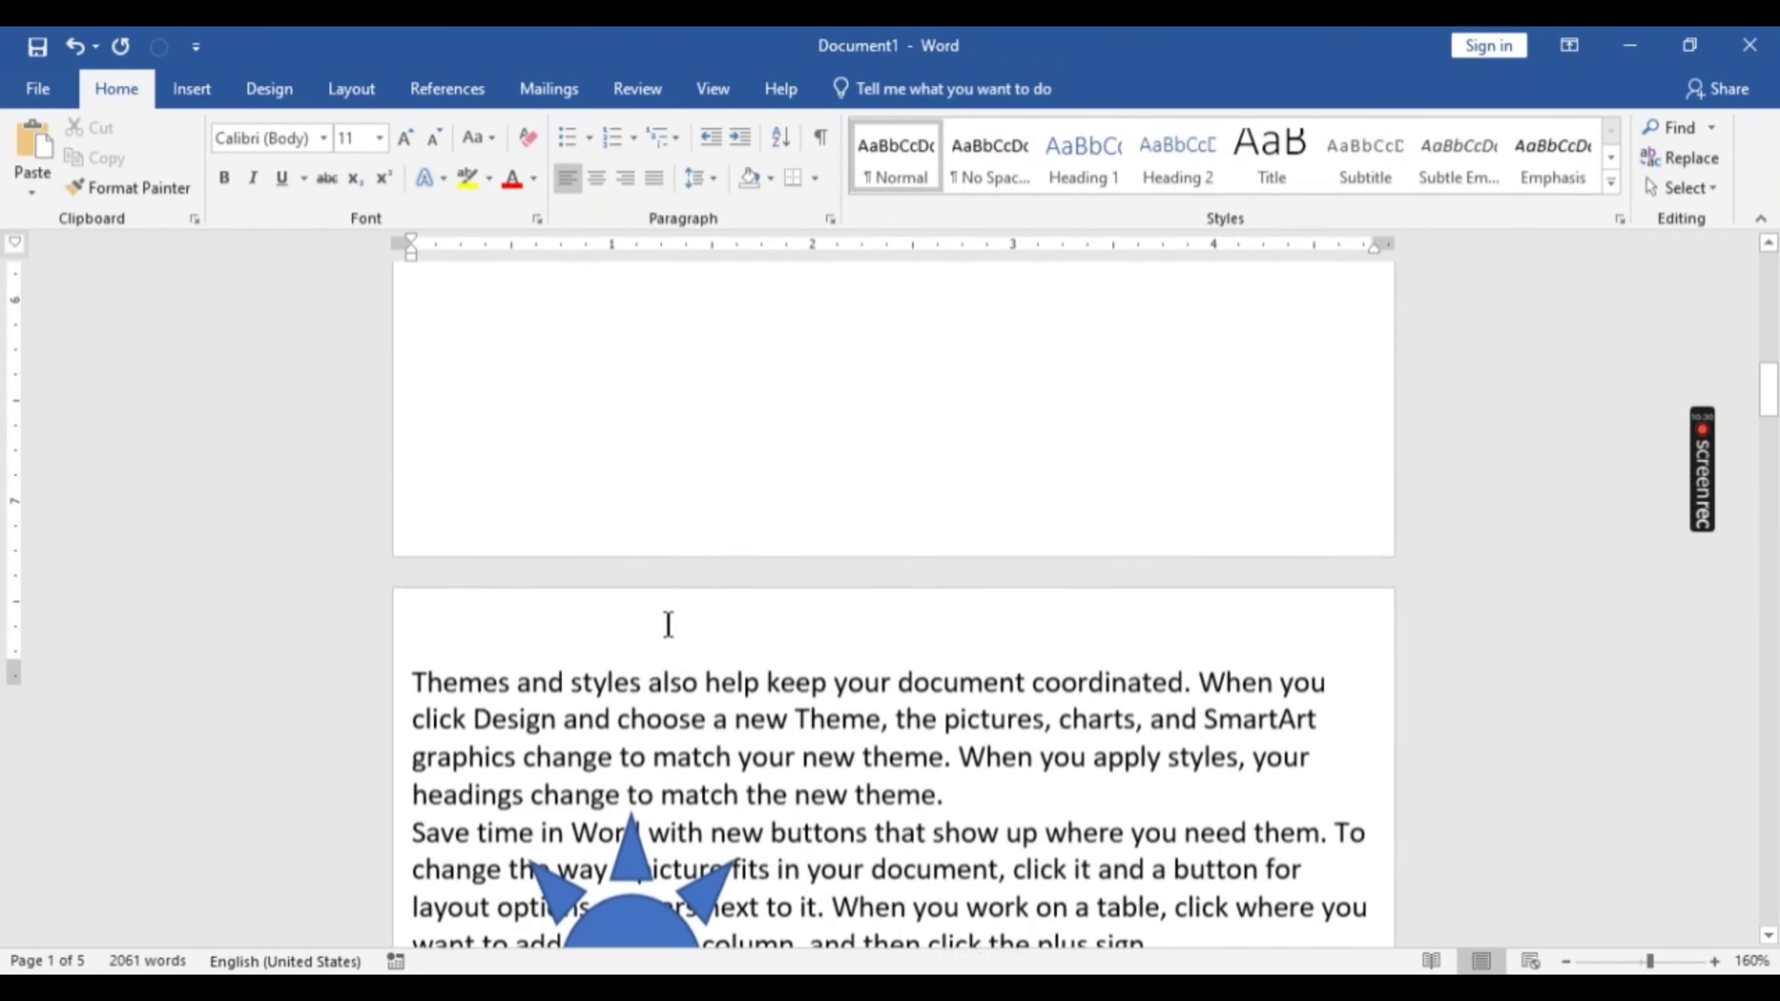
{"action": "scroll", "coordinate": [670, 623], "scroll_direction": "down", "scroll_amount": 3}
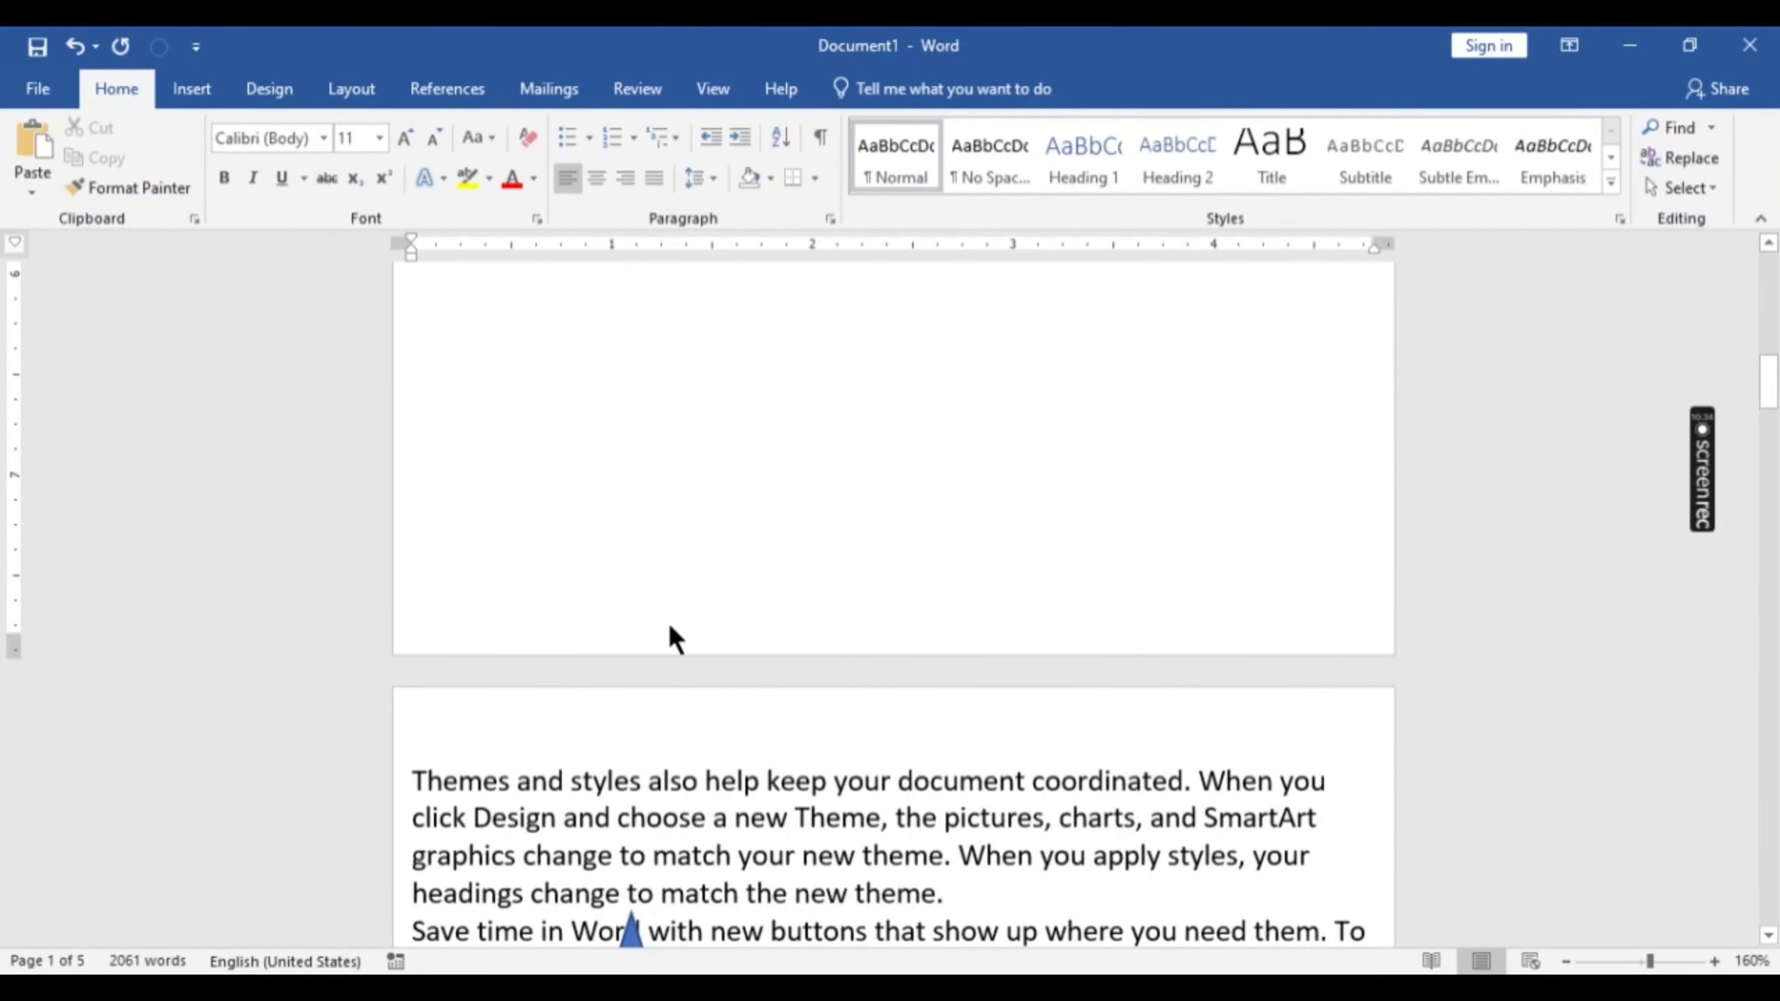
Step: Show the formatting marks, locate the page break below the generated text on page 1, and select the whole document
{"action": "key", "text": "ctrl+shift+8"}
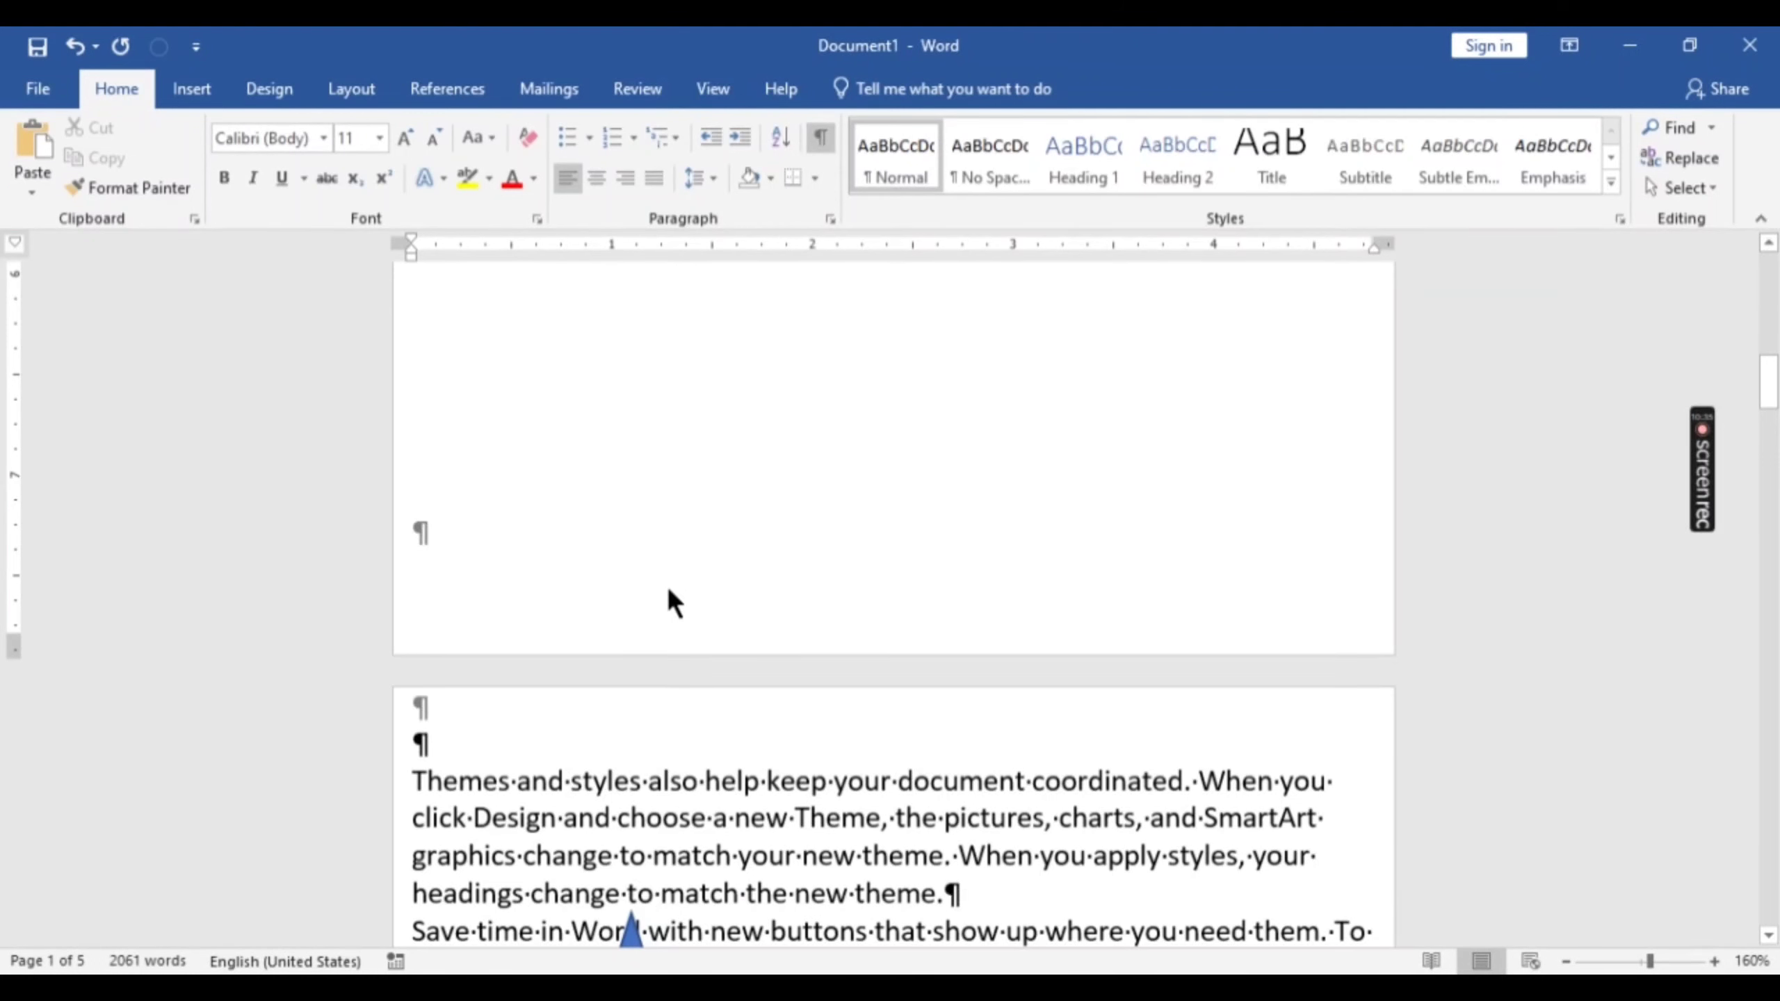
{"action": "scroll", "coordinate": [667, 590], "scroll_direction": "up", "scroll_amount": 3}
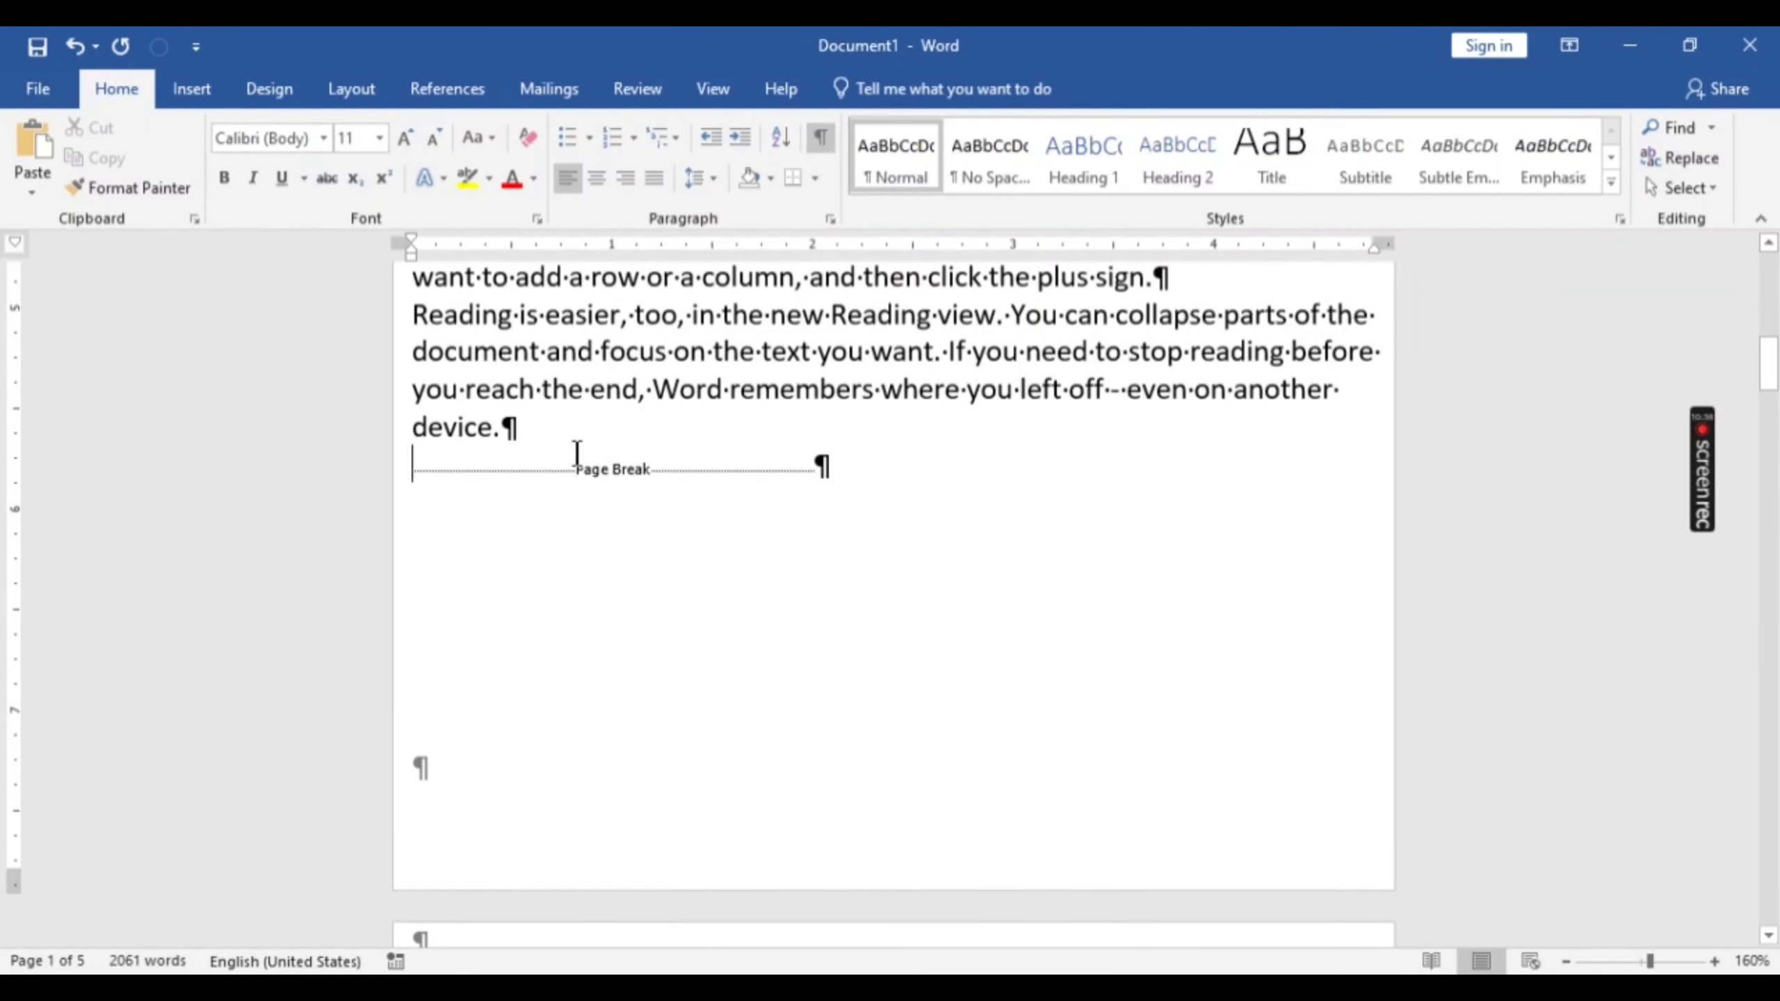
{"action": "key", "text": "ctrl+a"}
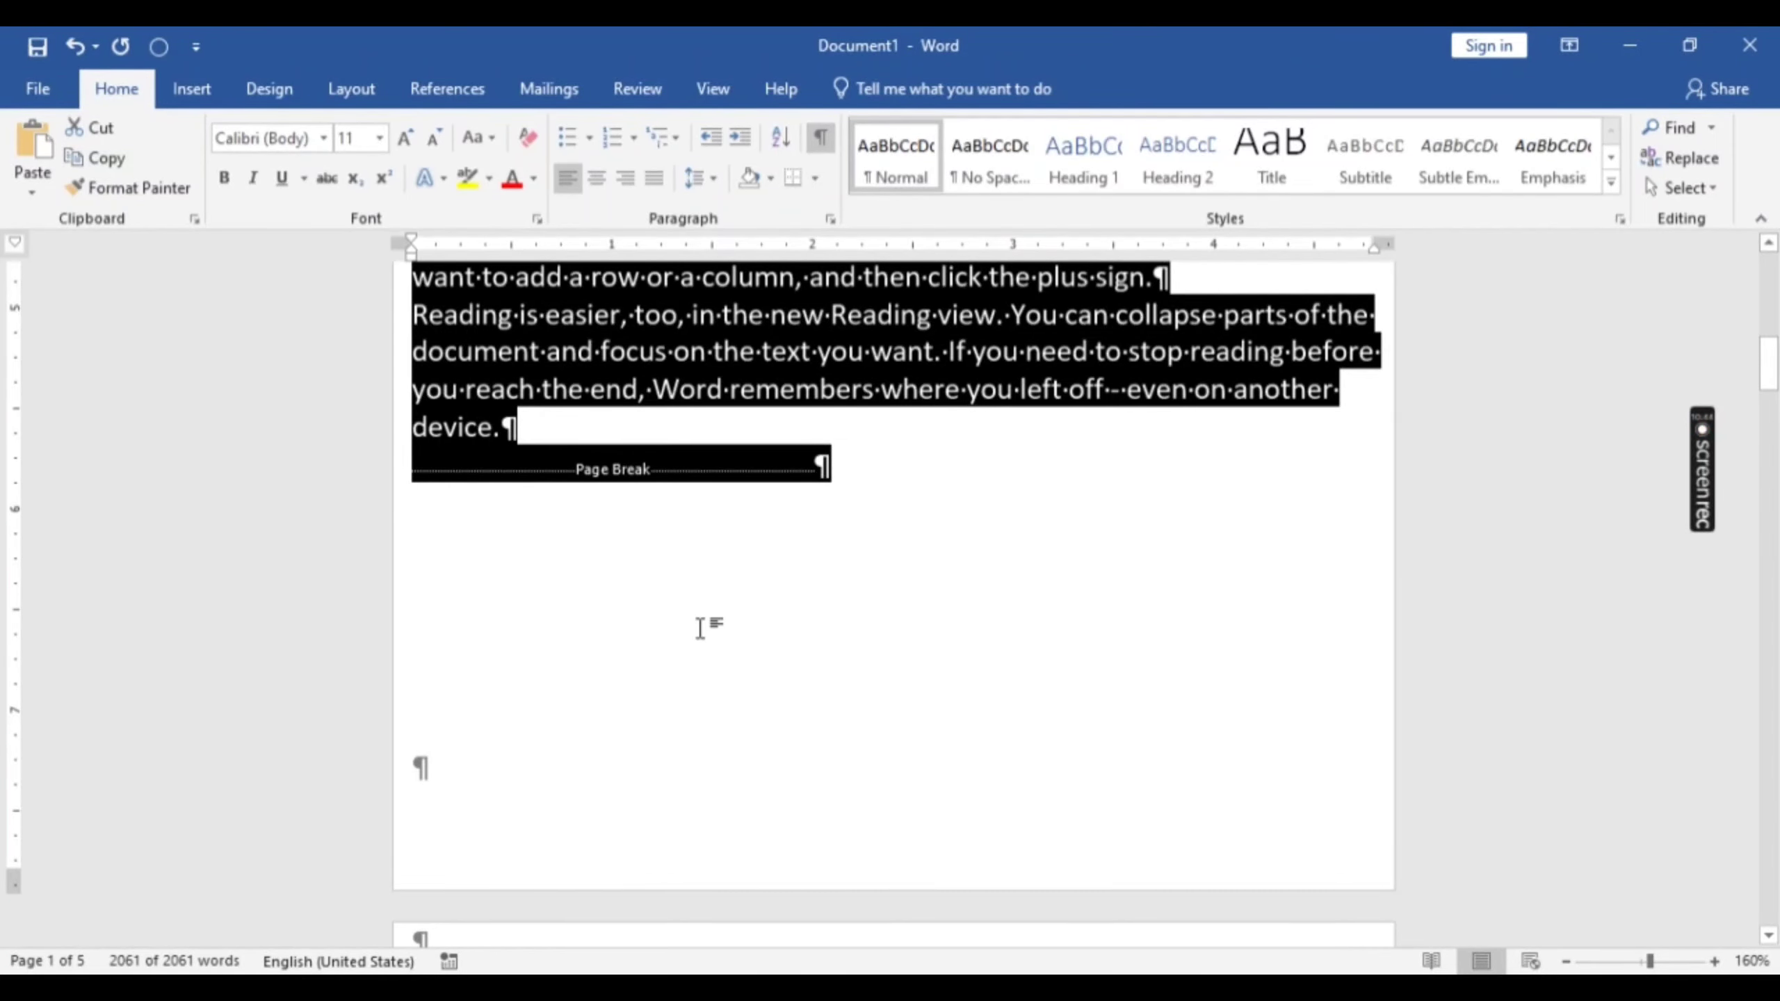
Step: Undo the generated =rand() text and the page break after the paragraph ending in "galleries."
{"action": "key", "text": "ctrl+z"}
{"action": "key", "text": "ctrl+z"}
{"action": "key", "text": "ctrl+z"}
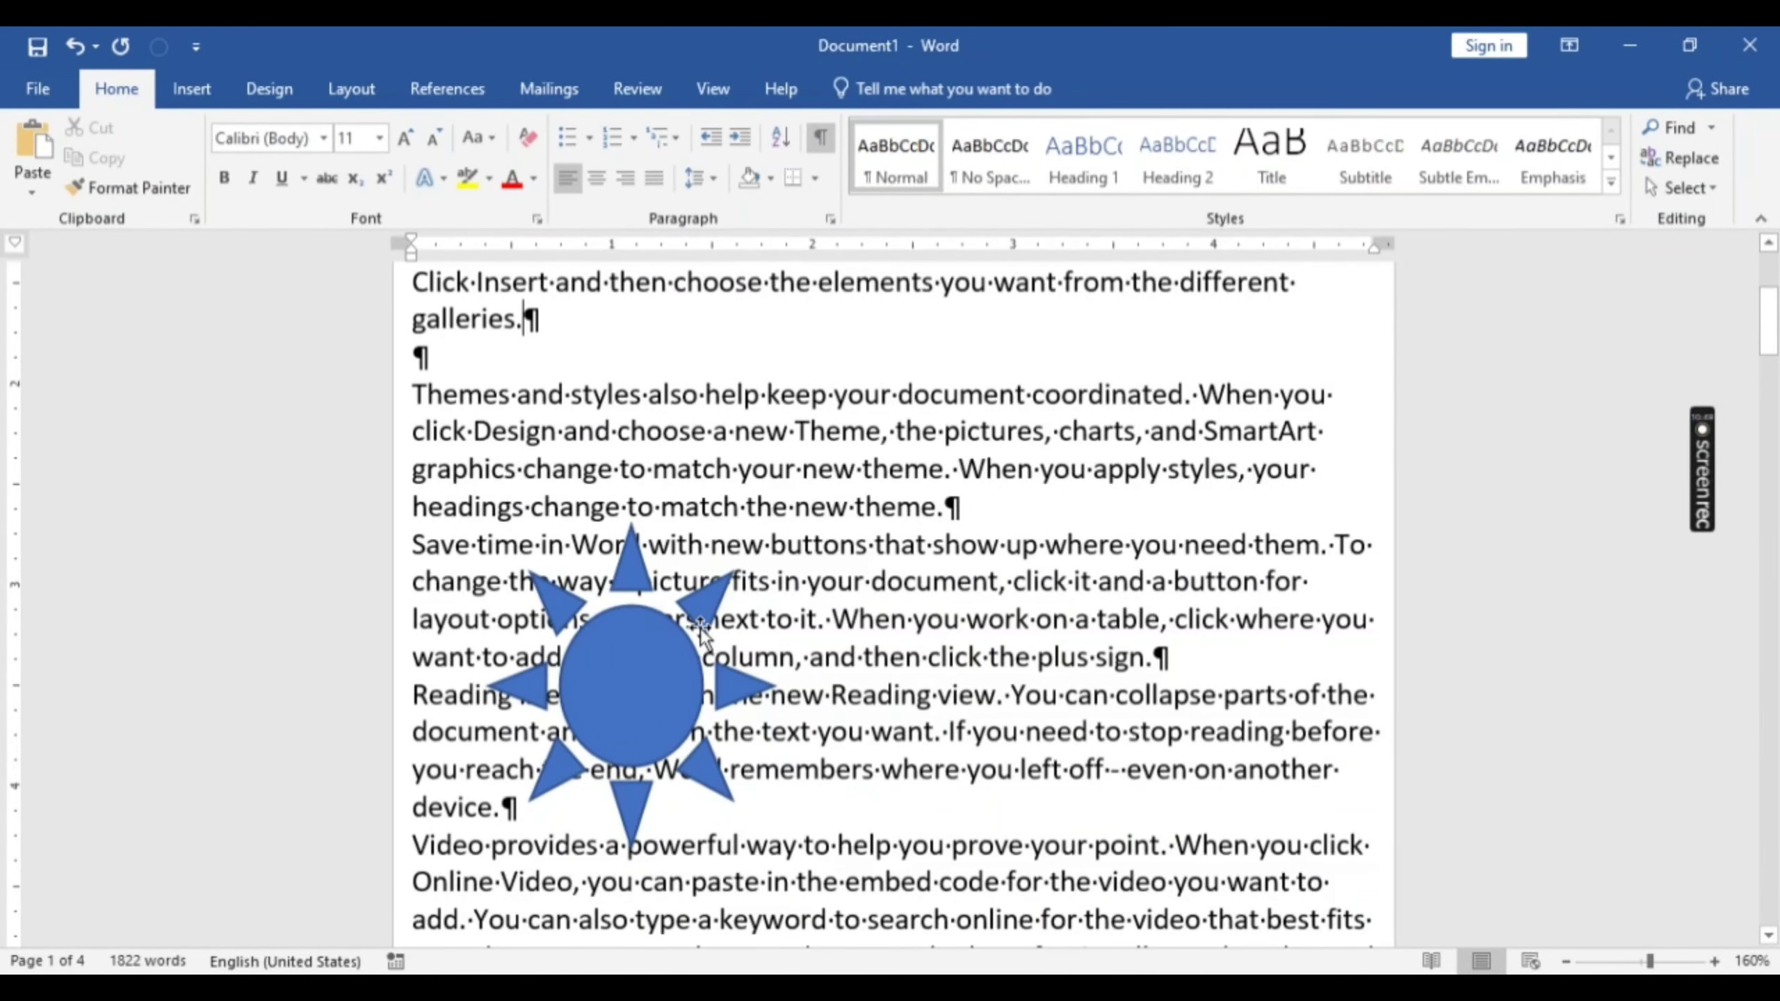
Step: Push the paragraph starting with "Themes and styles" towards the next page by adding blank lines after "galleries."
{"action": "key", "text": "Return"}
{"action": "key", "text": "Return"}
{"action": "key", "text": "Return"}
{"action": "key", "text": "Return"}
{"action": "key", "text": "Return"}
{"action": "key", "text": "Return"}
{"action": "key", "text": "Return"}
{"action": "key", "text": "Return"}
{"action": "key", "text": "Return"}
{"action": "key", "text": "Return"}
{"action": "key", "text": "Return"}
{"action": "key", "text": "Return"}
{"action": "key", "text": "Return"}
{"action": "key", "text": "Return"}
{"action": "key", "text": "Return"}
{"action": "key", "text": "Return"}
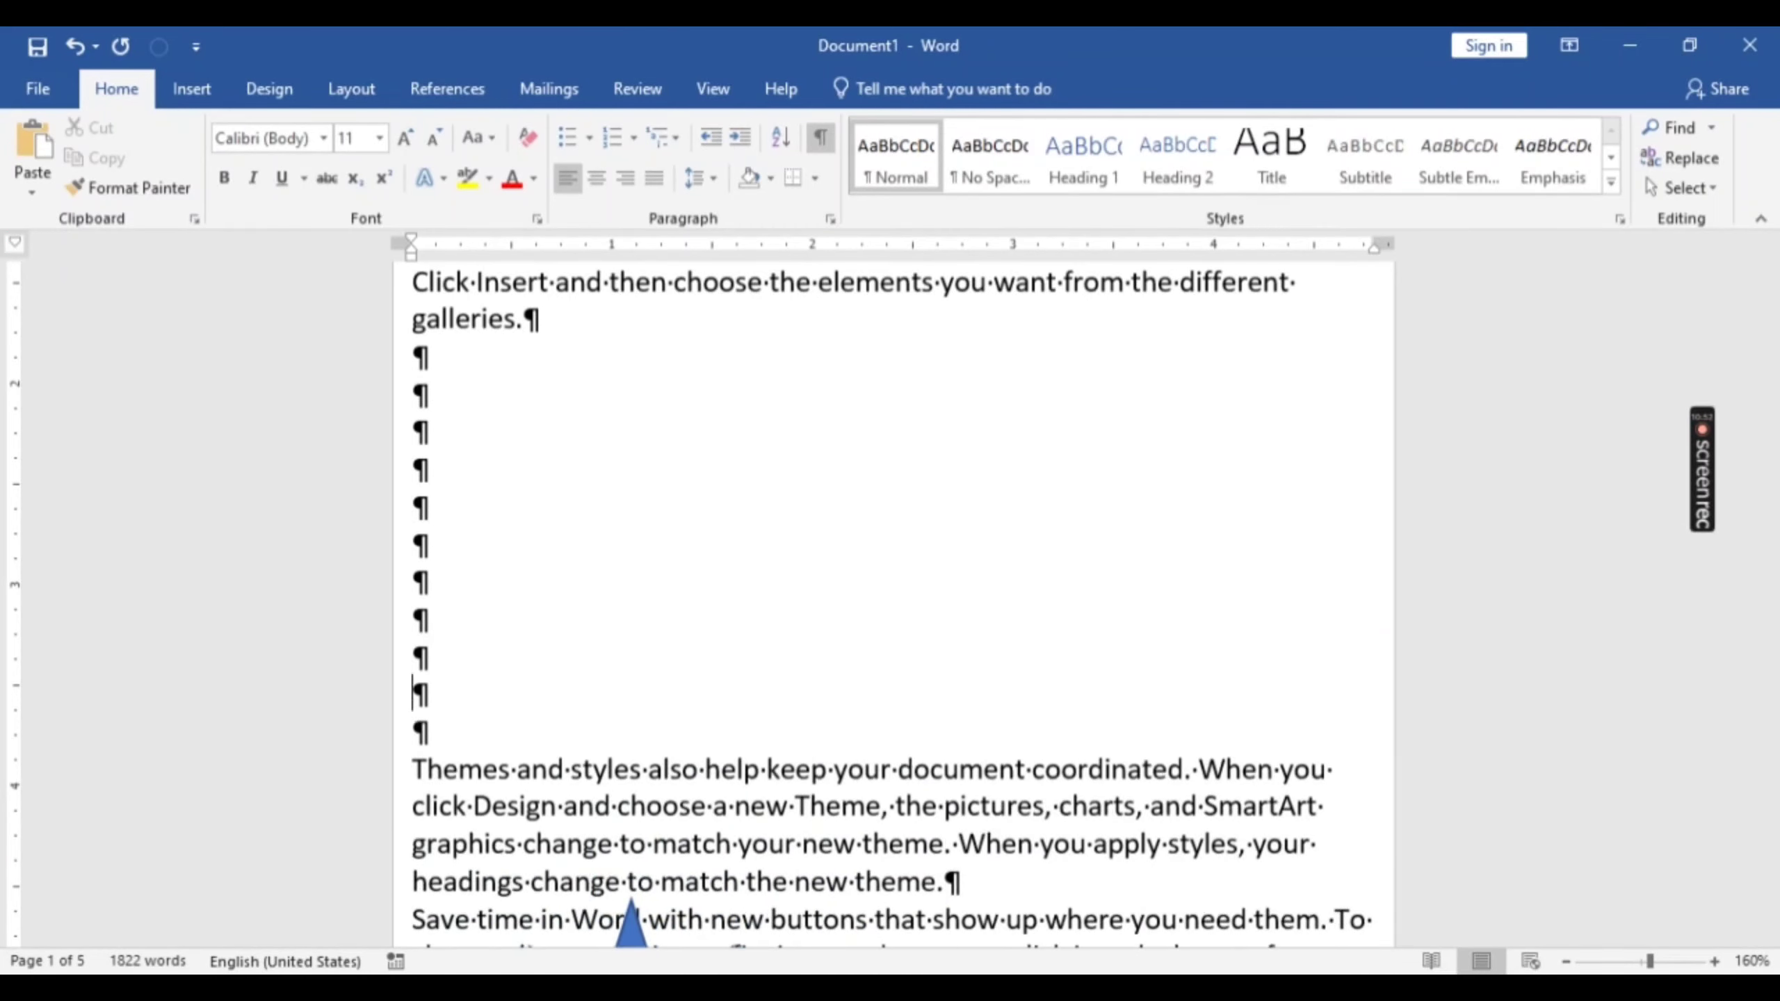
{"action": "key", "text": "Return"}
{"action": "key", "text": "Return"}
{"action": "key", "text": "Return"}
{"action": "key", "text": "Return"}
{"action": "key", "text": "Return"}
{"action": "key", "text": "Return"}
{"action": "key", "text": "Return"}
{"action": "key", "text": "Return"}
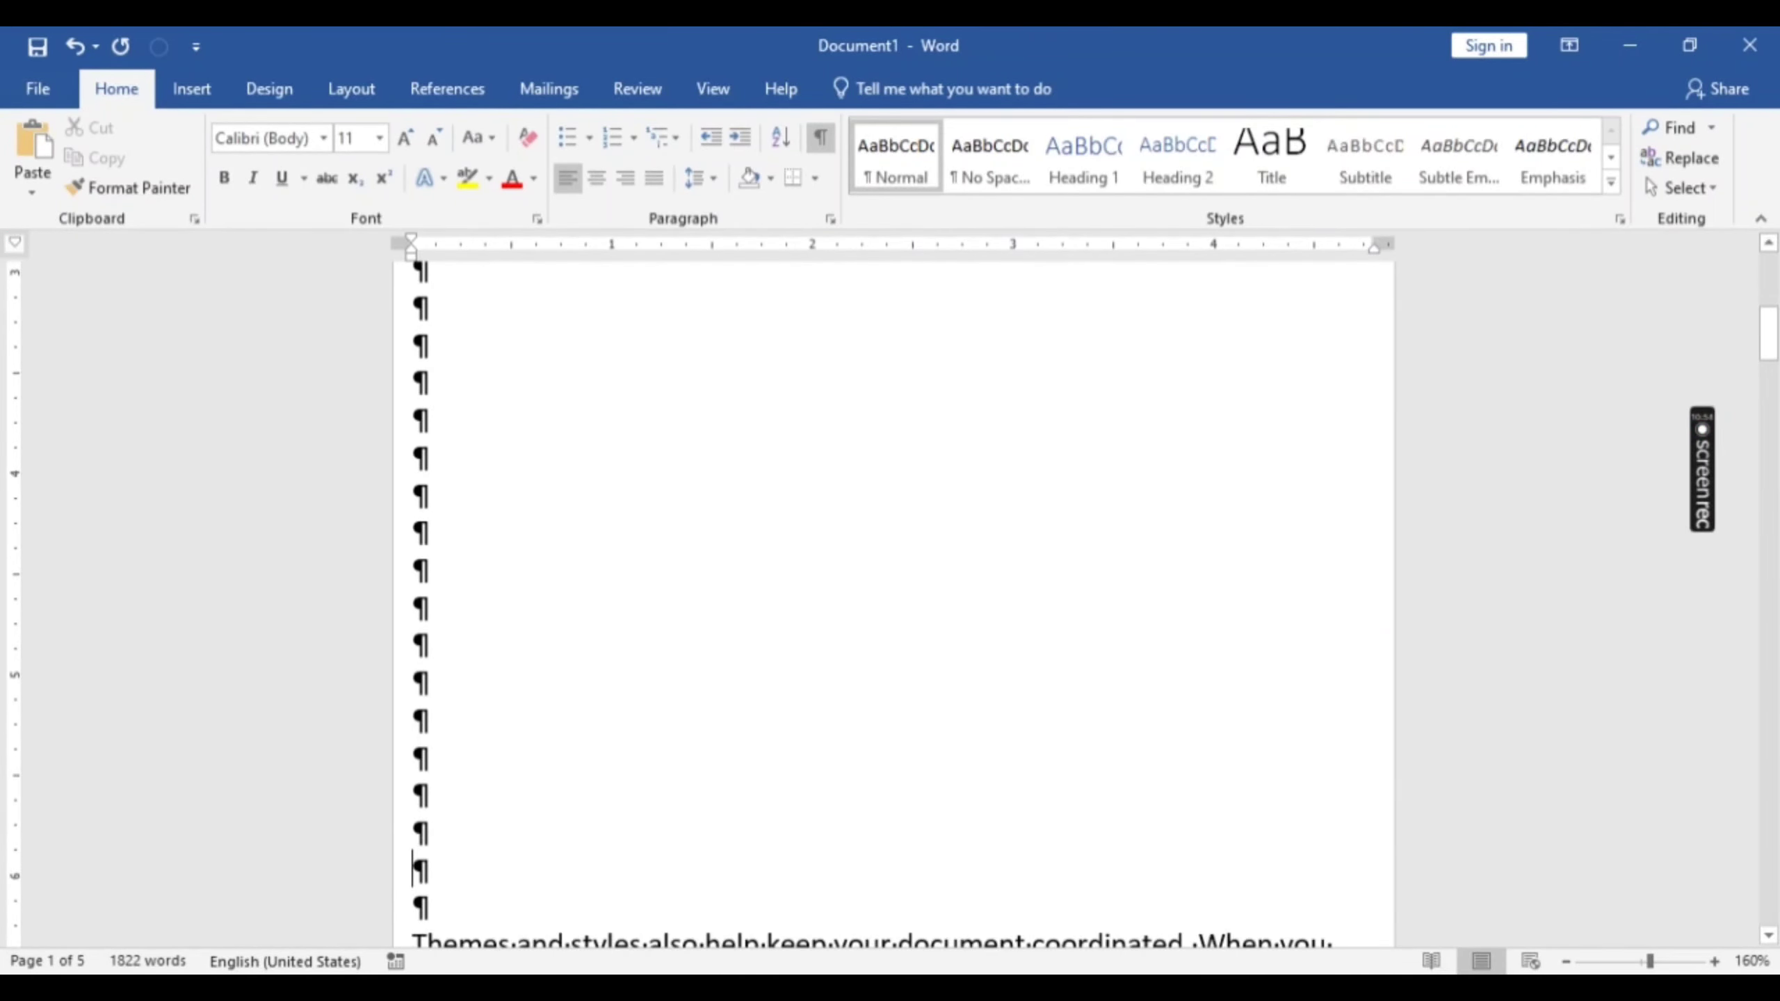
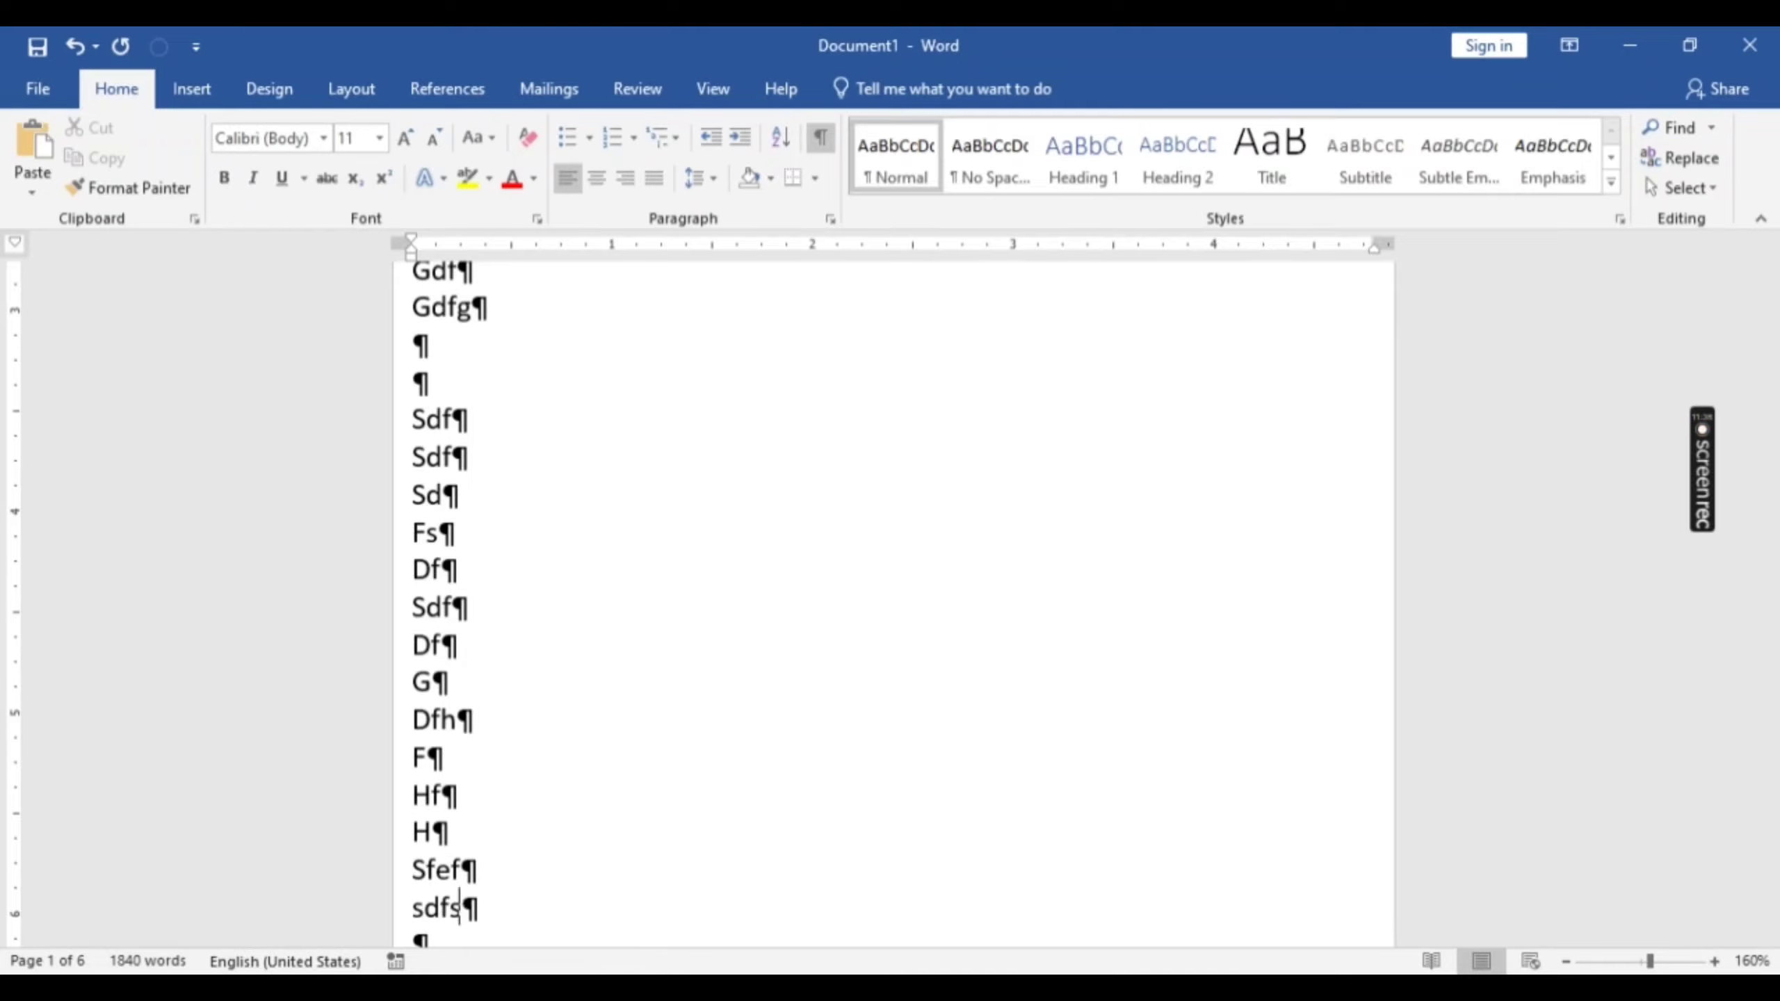
Step: Add "Sdfs" on a new line below the filler text and check how the "Themes and styles" paragraph and sun shape shift
{"action": "key", "text": "Return"}
{"action": "type", "text": "Sdfs"}
{"action": "scroll", "coordinate": [893, 603], "scroll_direction": "down", "scroll_amount": 12}
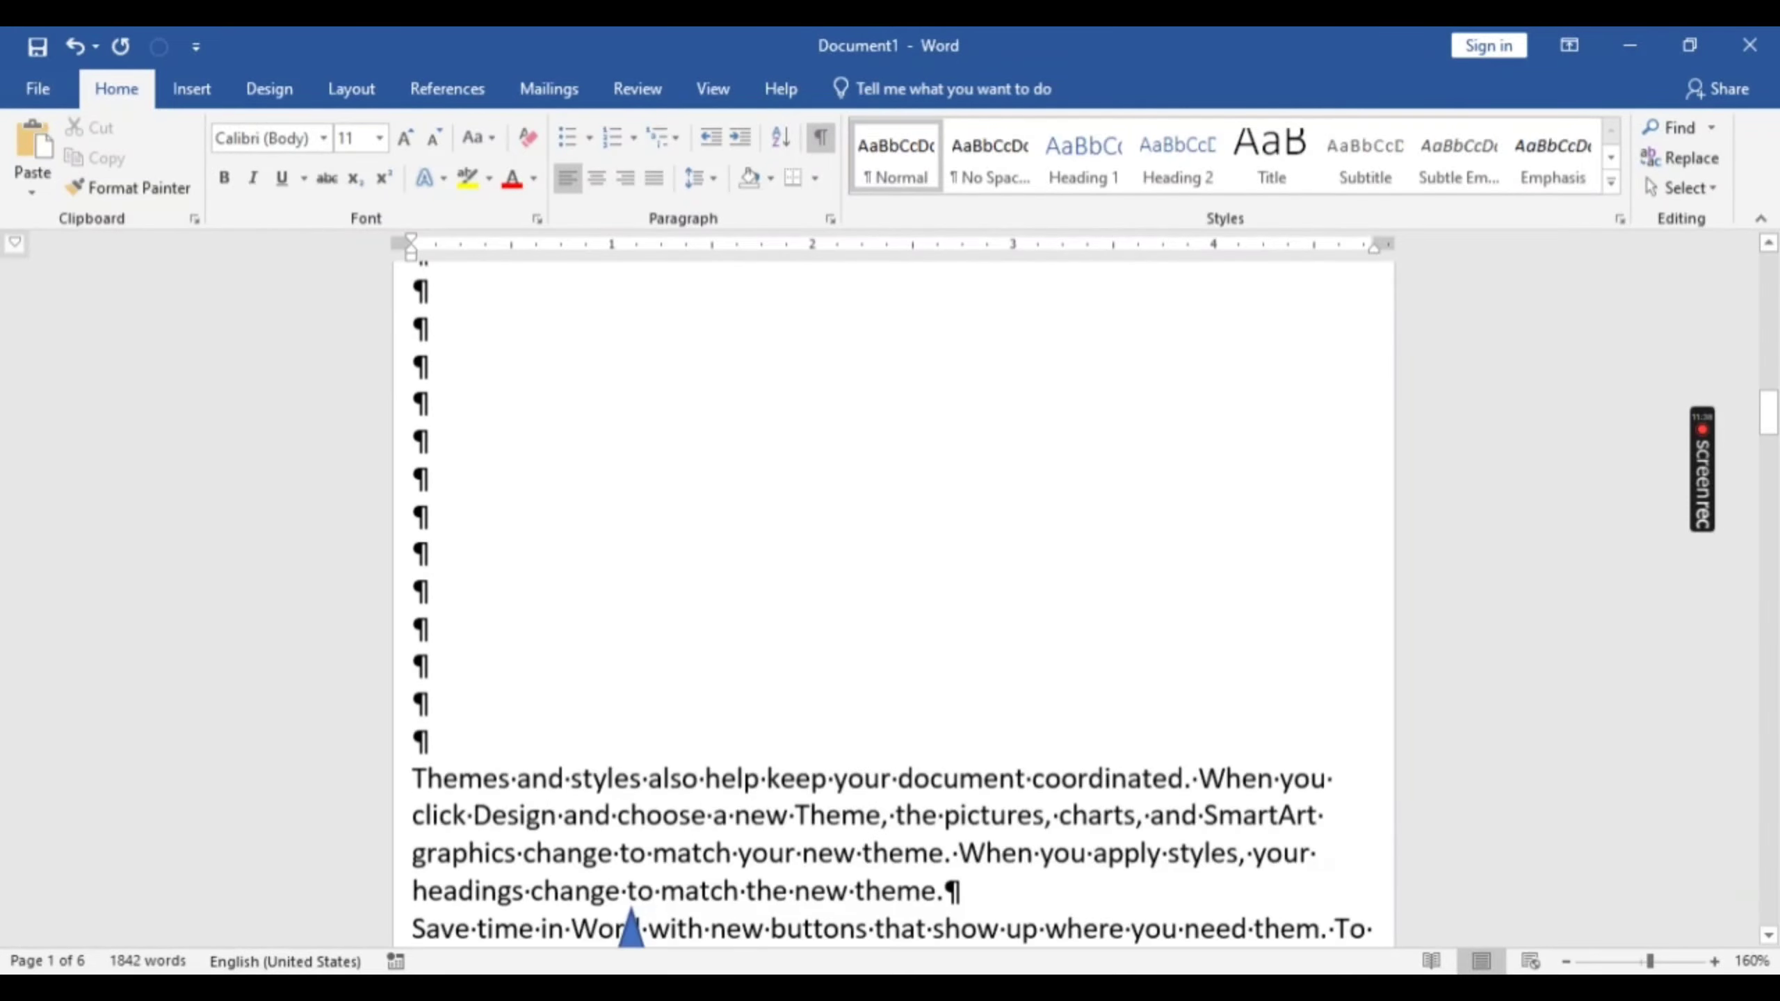
{"action": "scroll", "coordinate": [893, 603], "scroll_direction": "up", "scroll_amount": 7}
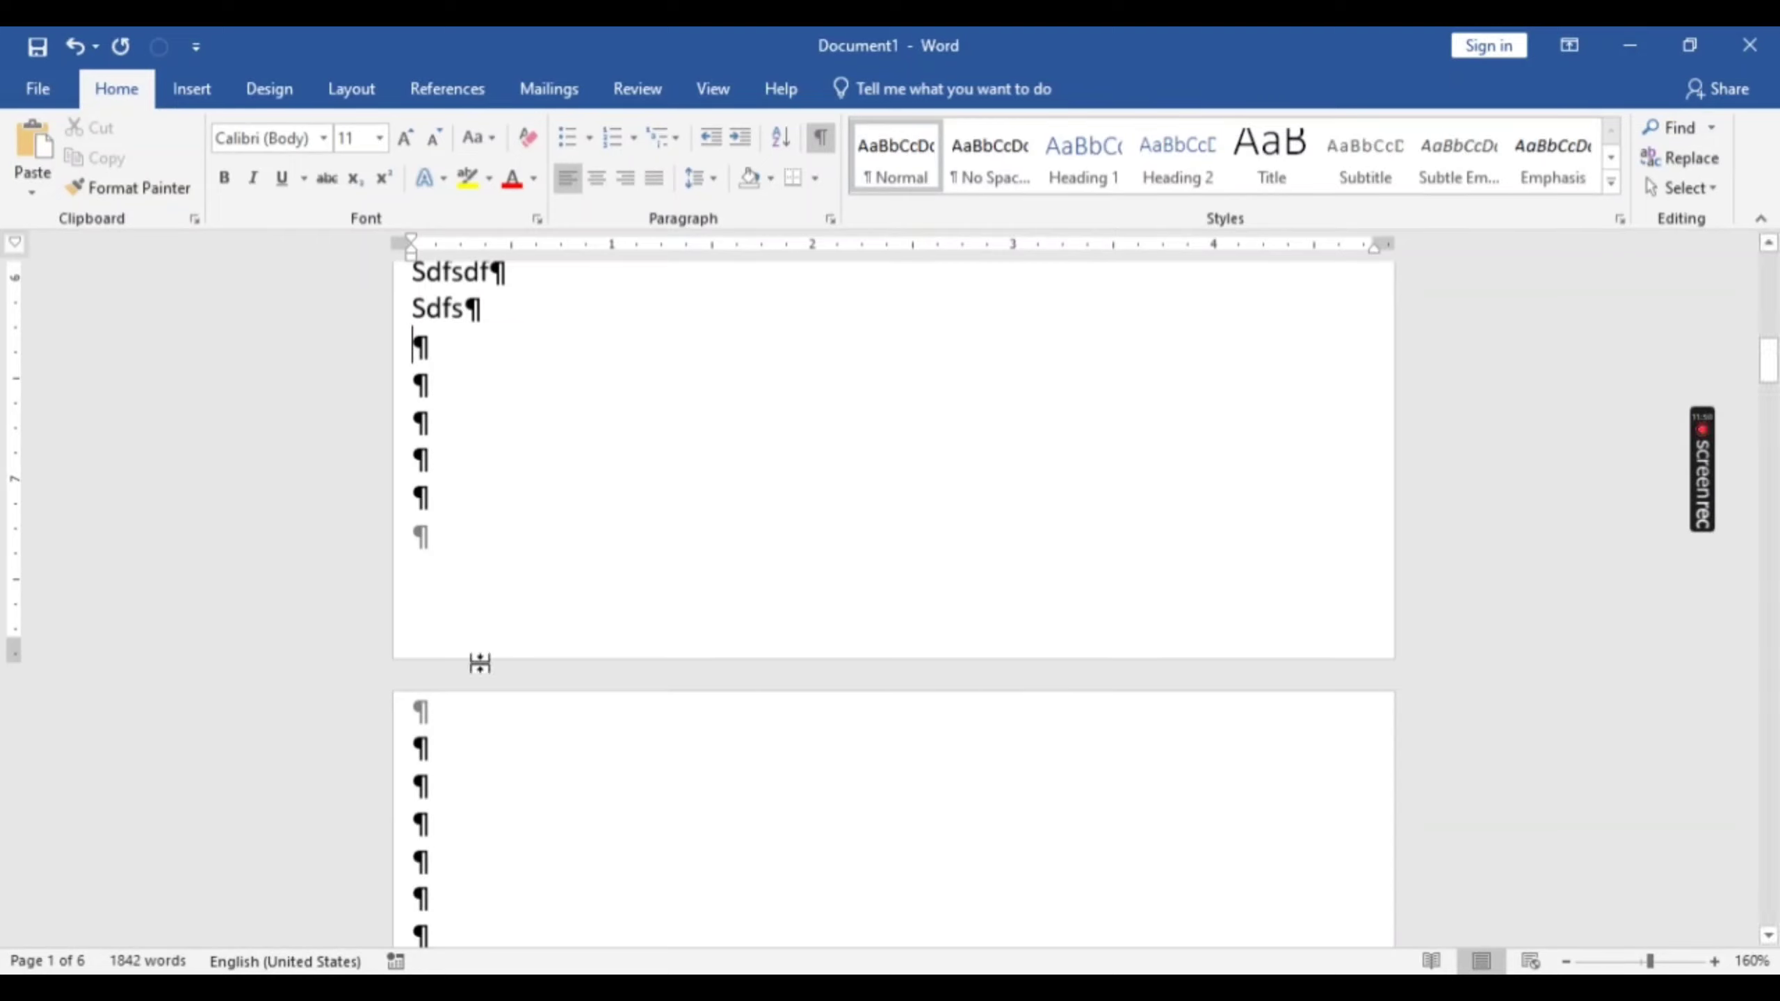
Step: Hide the formatting marks and replace the whole document content with sample text generated by =rand(20,5)
{"action": "left_click", "coordinate": [820, 139]}
{"action": "left_click", "coordinate": [351, 89]}
{"action": "key", "text": "ctrl+a"}
{"action": "key", "text": "Delete"}
{"action": "type", "text": "=rand("}
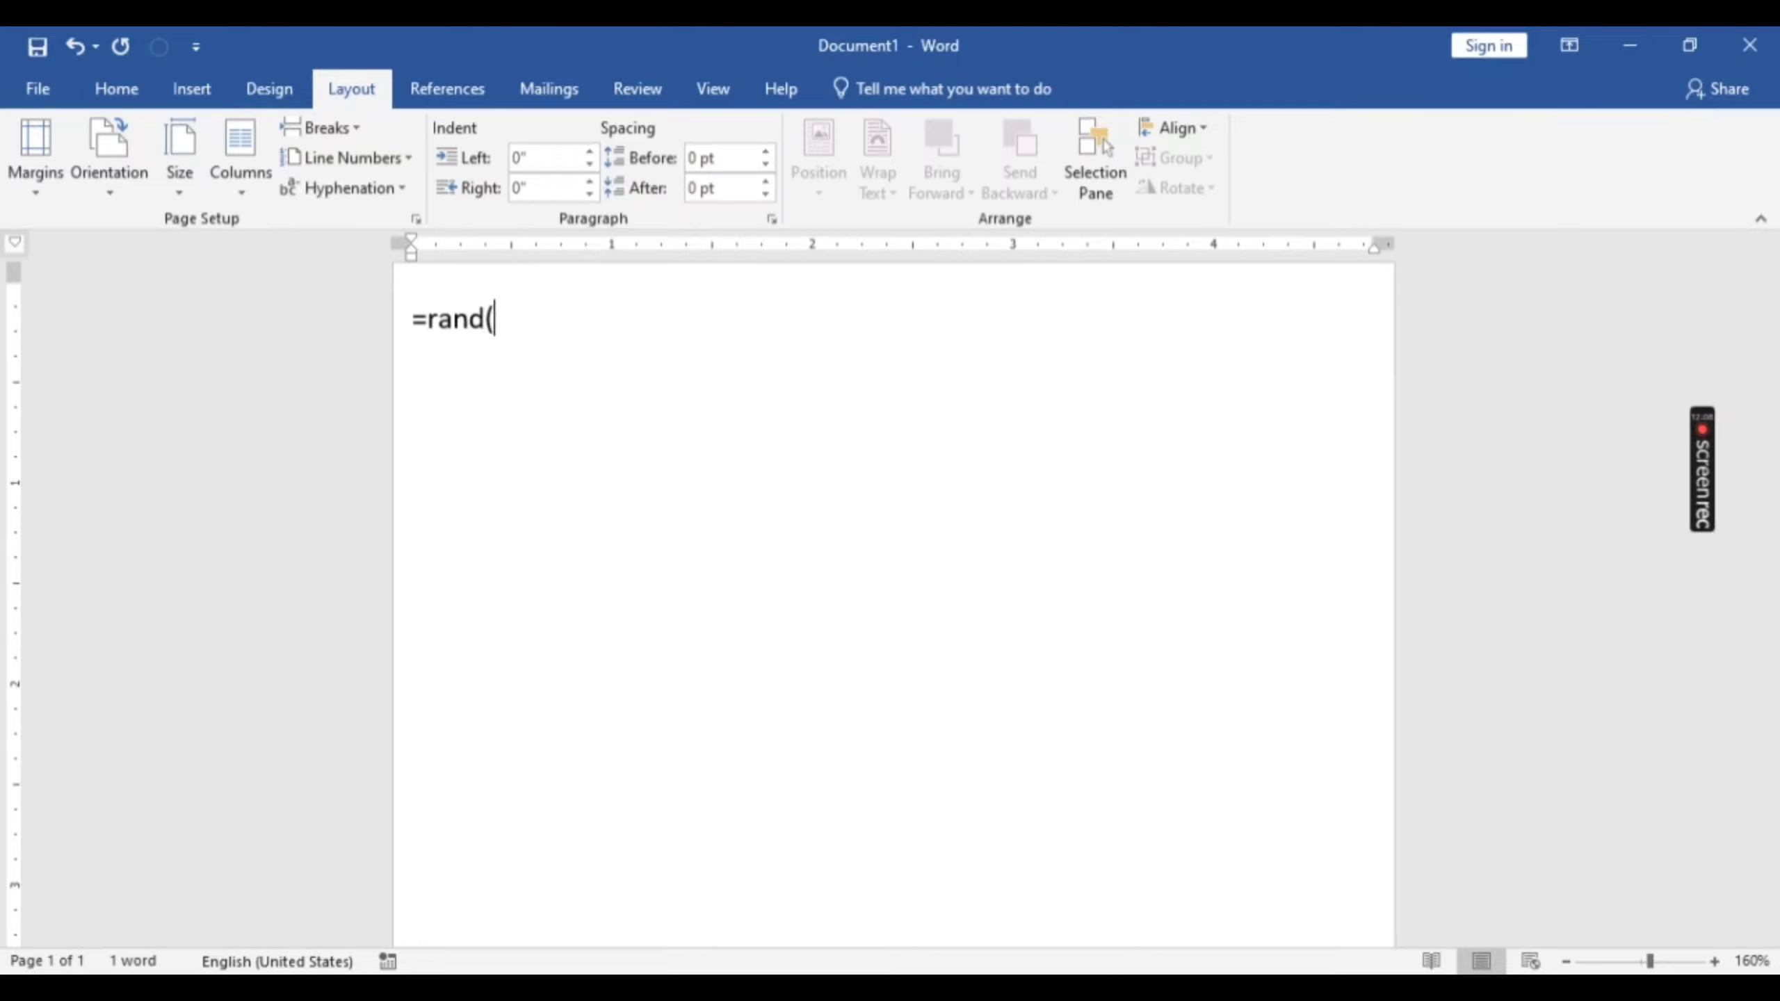
{"action": "type", "text": "20,5)"}
{"action": "key", "text": "Return"}
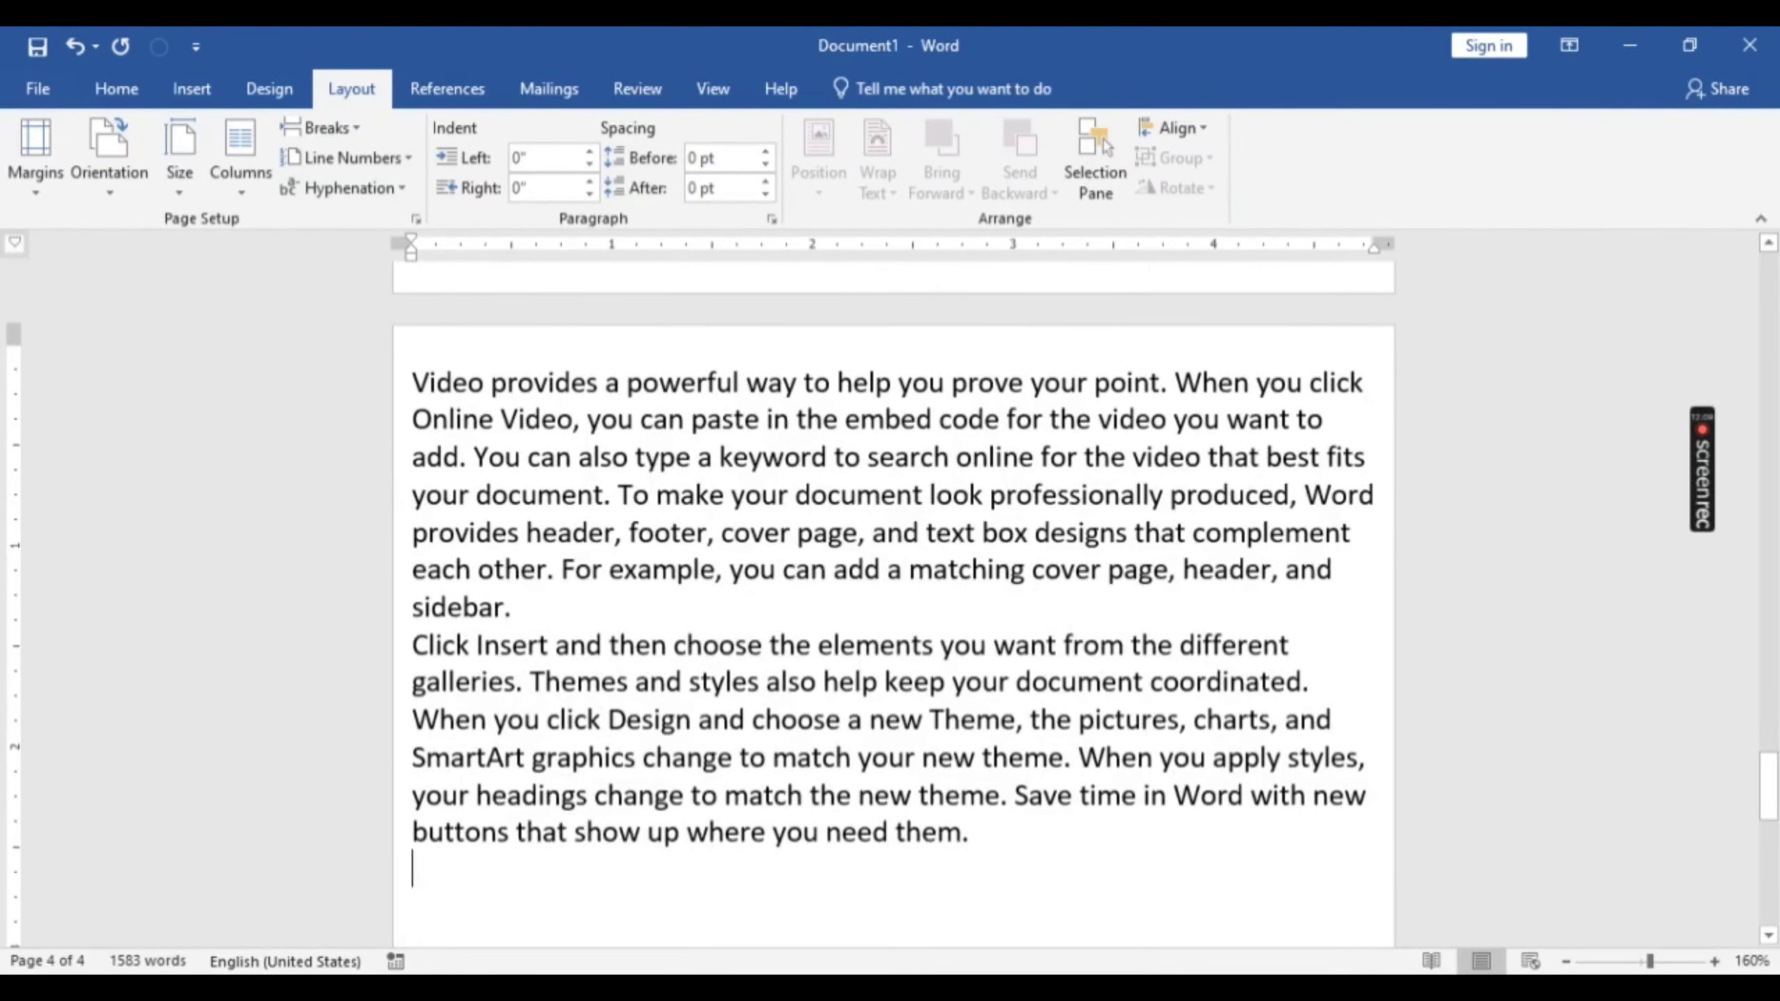
Step: Lay out the generated text in two columns from the start of the document
{"action": "scroll", "coordinate": [760, 517], "scroll_direction": "up", "scroll_amount": 10}
{"action": "scroll", "coordinate": [760, 518], "scroll_direction": "up", "scroll_amount": 20}
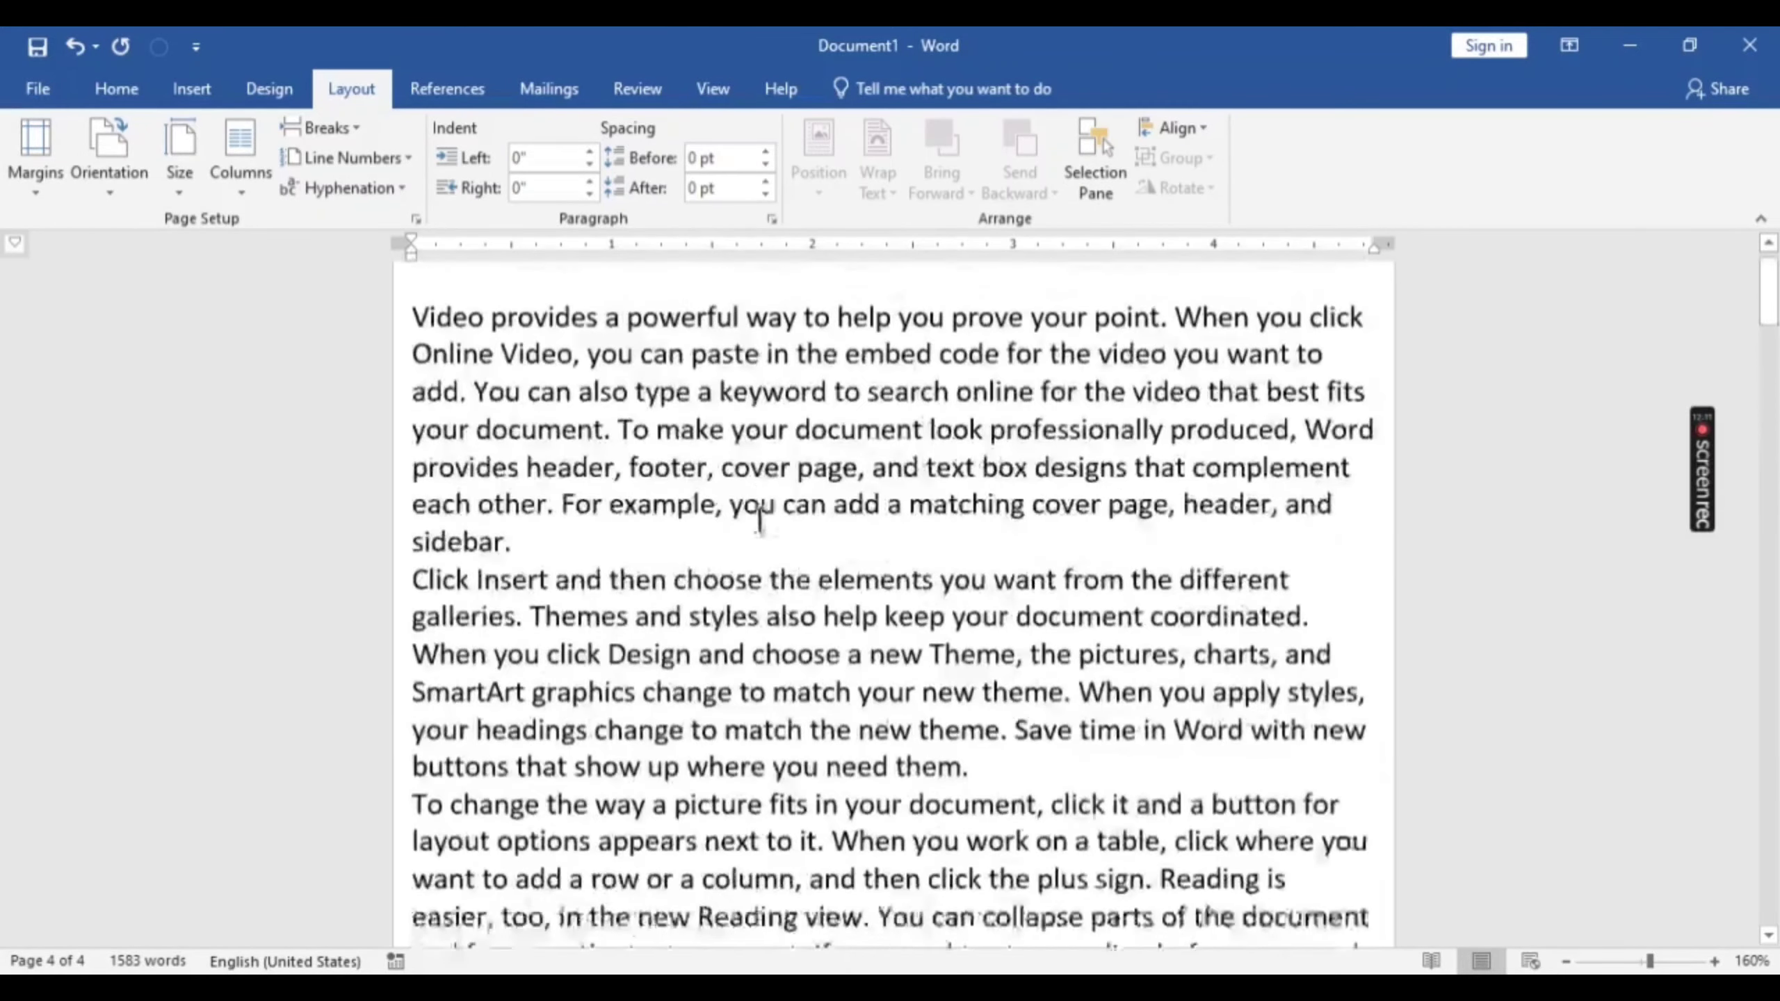
{"action": "left_click", "coordinate": [408, 350]}
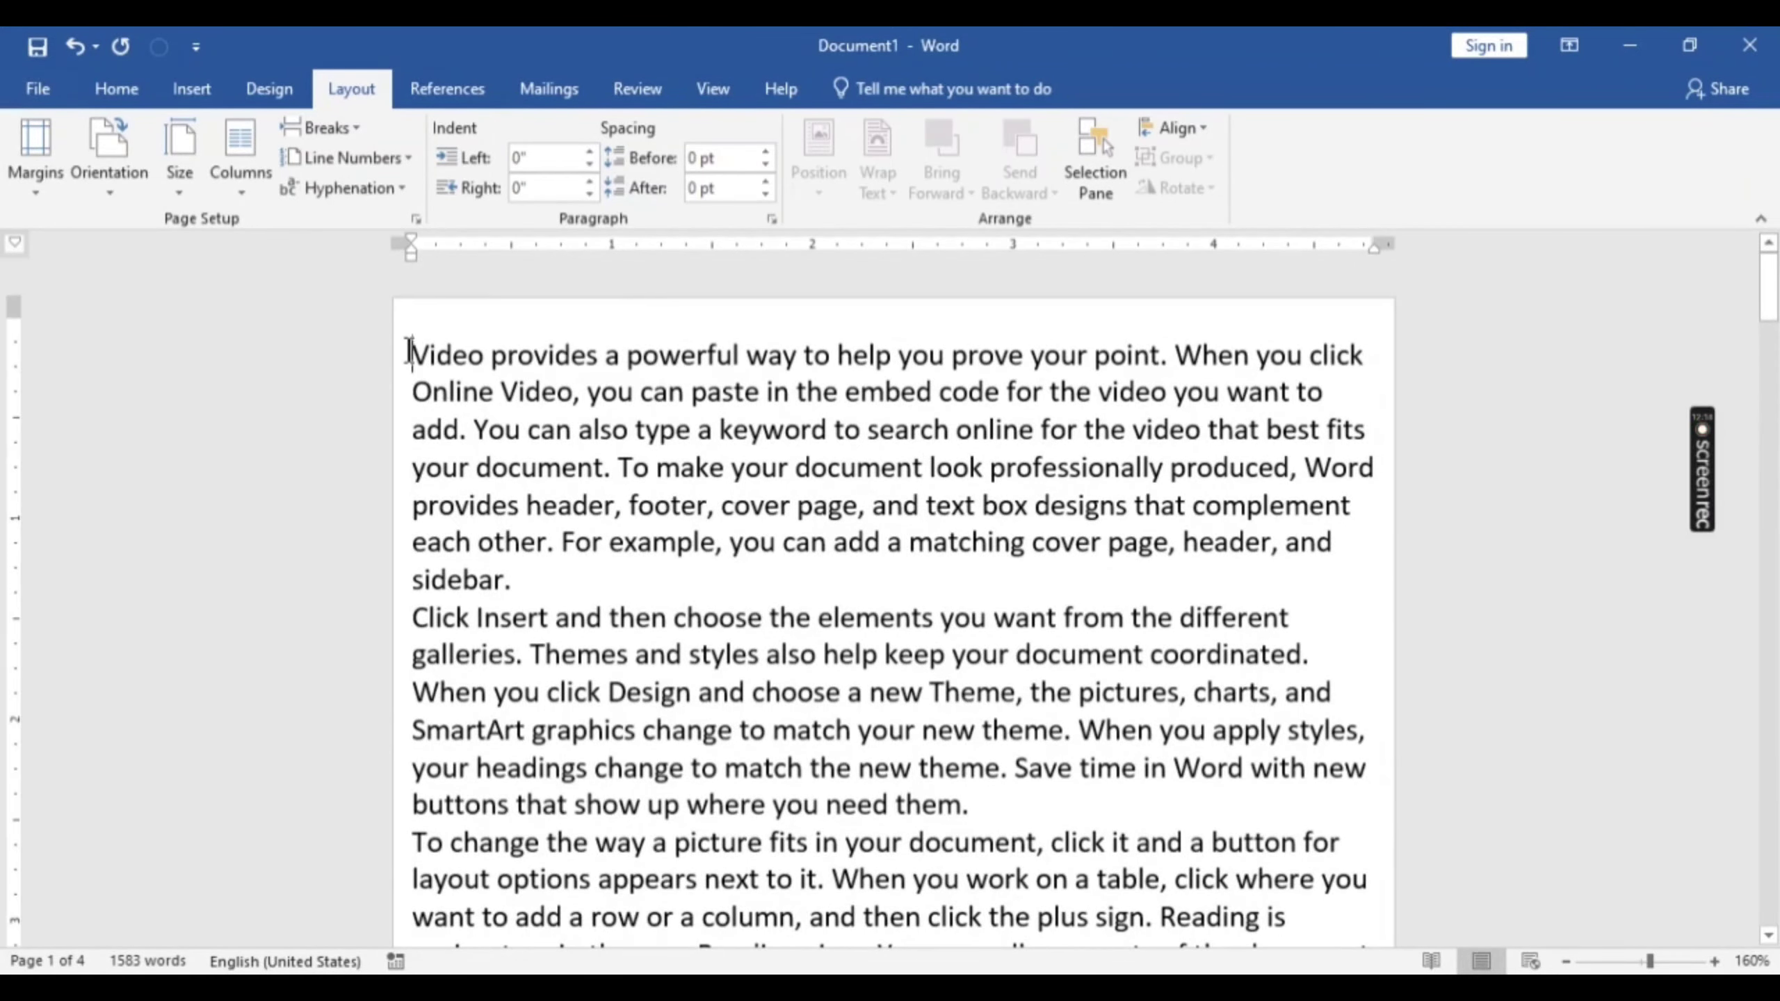
{"action": "left_click", "coordinate": [253, 189]}
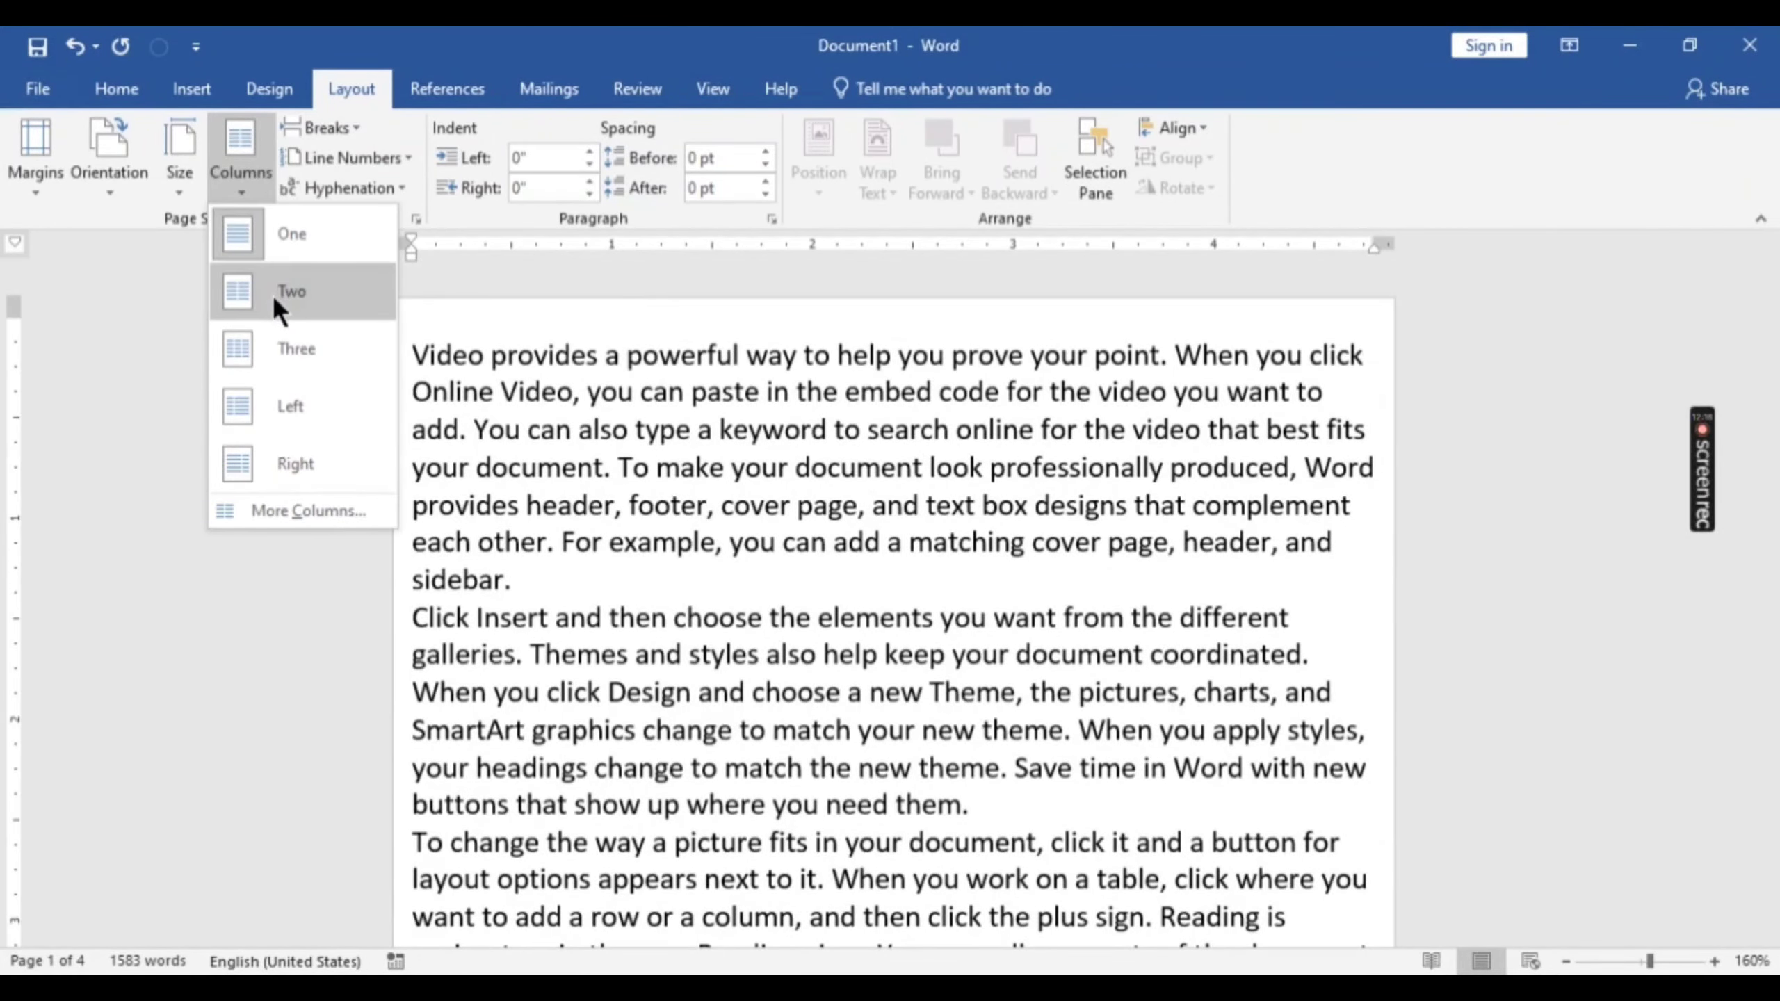
{"action": "left_click", "coordinate": [272, 294]}
{"action": "scroll", "coordinate": [556, 604], "scroll_direction": "down", "scroll_amount": 2}
{"action": "scroll", "coordinate": [556, 604], "scroll_direction": "up", "scroll_amount": 2}
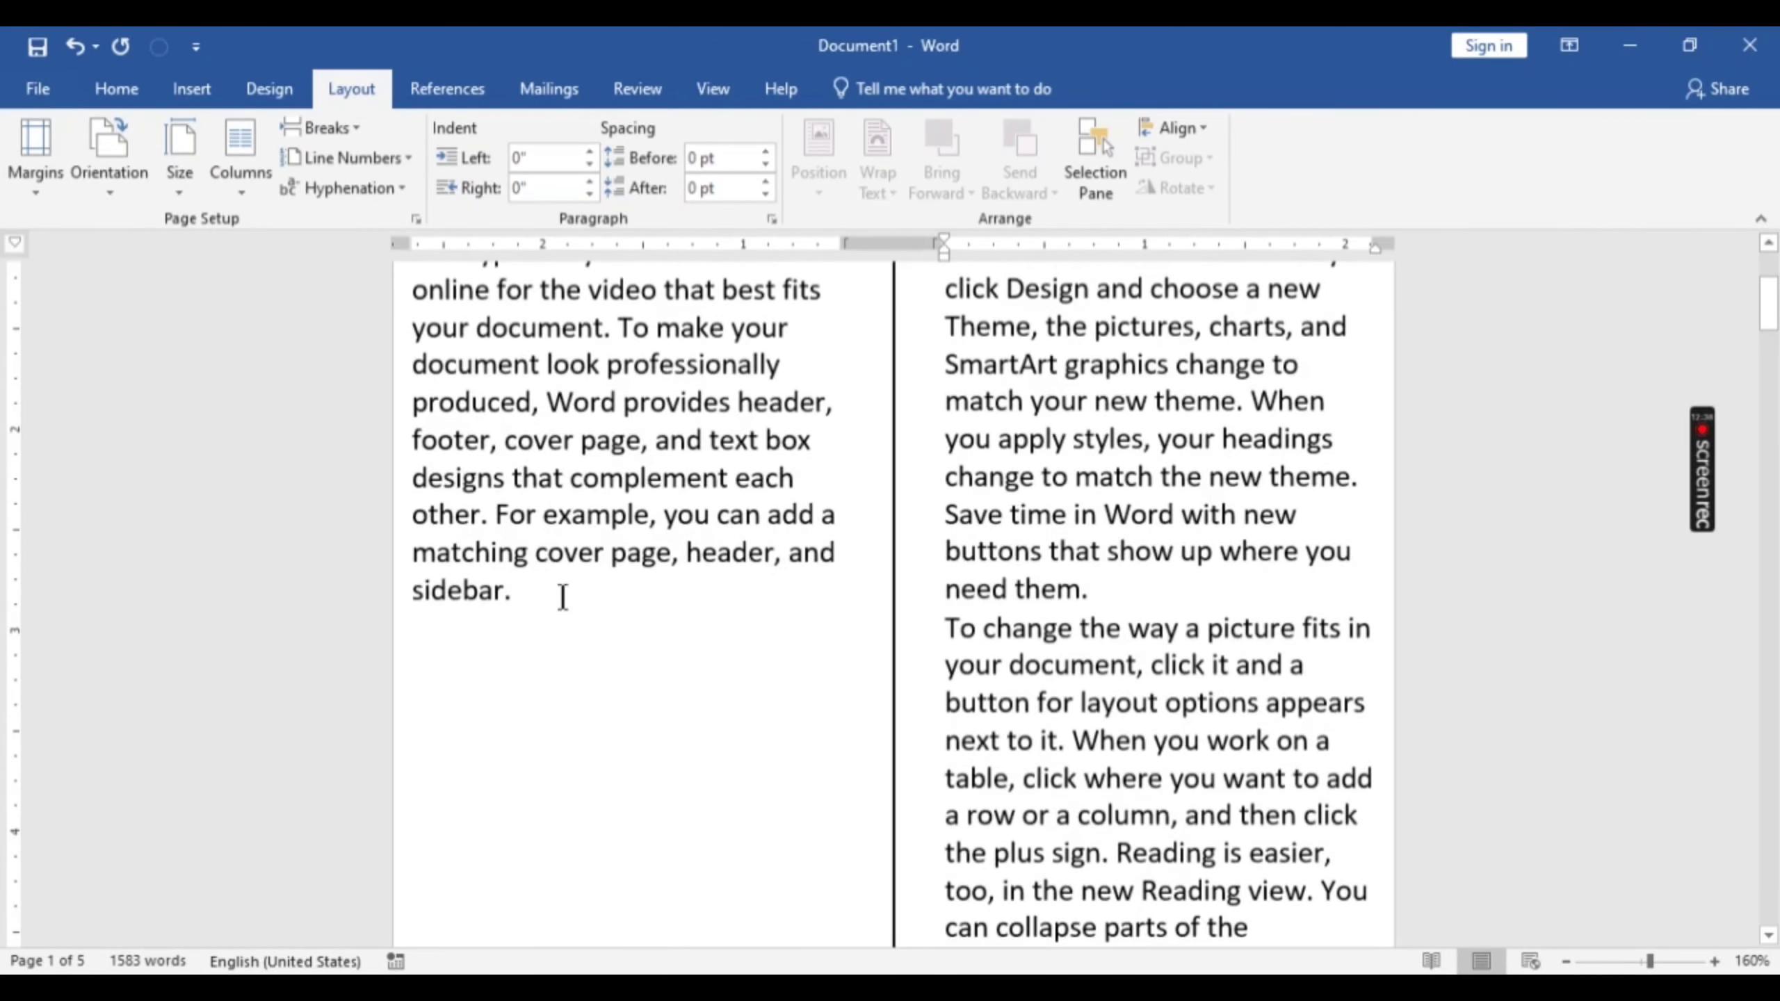
Step: Show the formatting marks and place the cursor before the column break after "sidebar."
{"action": "scroll", "coordinate": [560, 603], "scroll_direction": "down", "scroll_amount": 1}
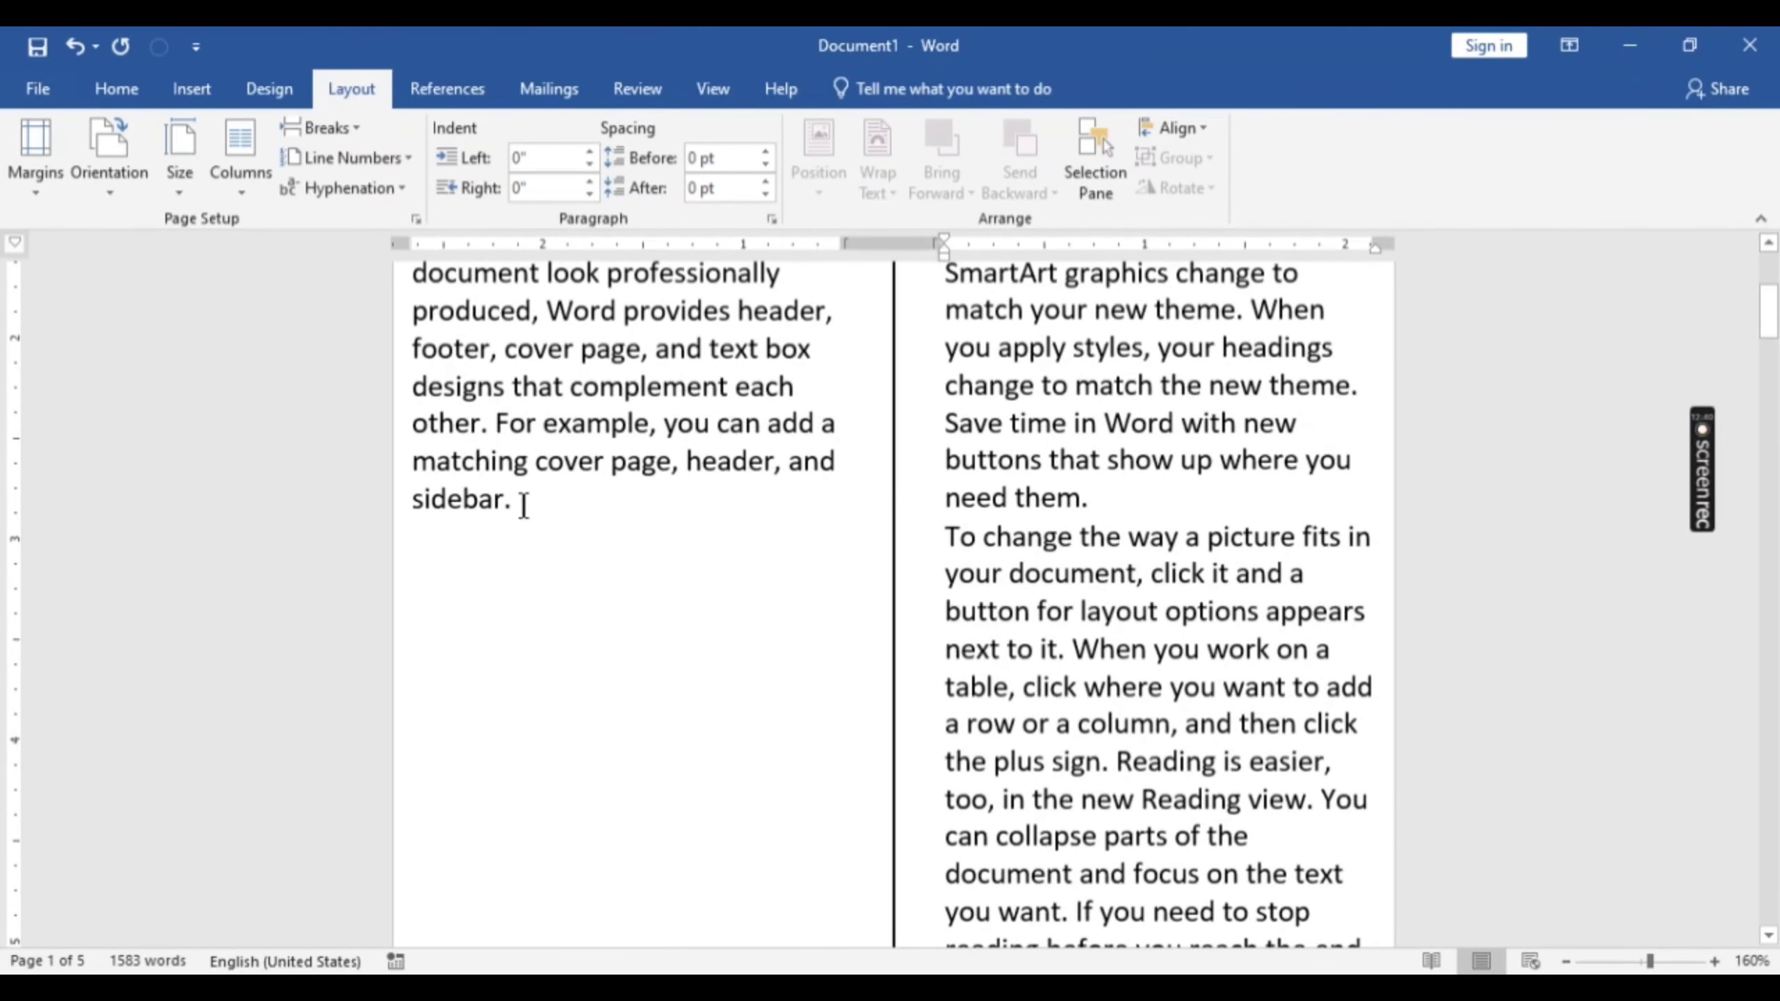
{"action": "key", "text": "ctrl+shift+8"}
{"action": "left_click", "coordinate": [515, 510]}
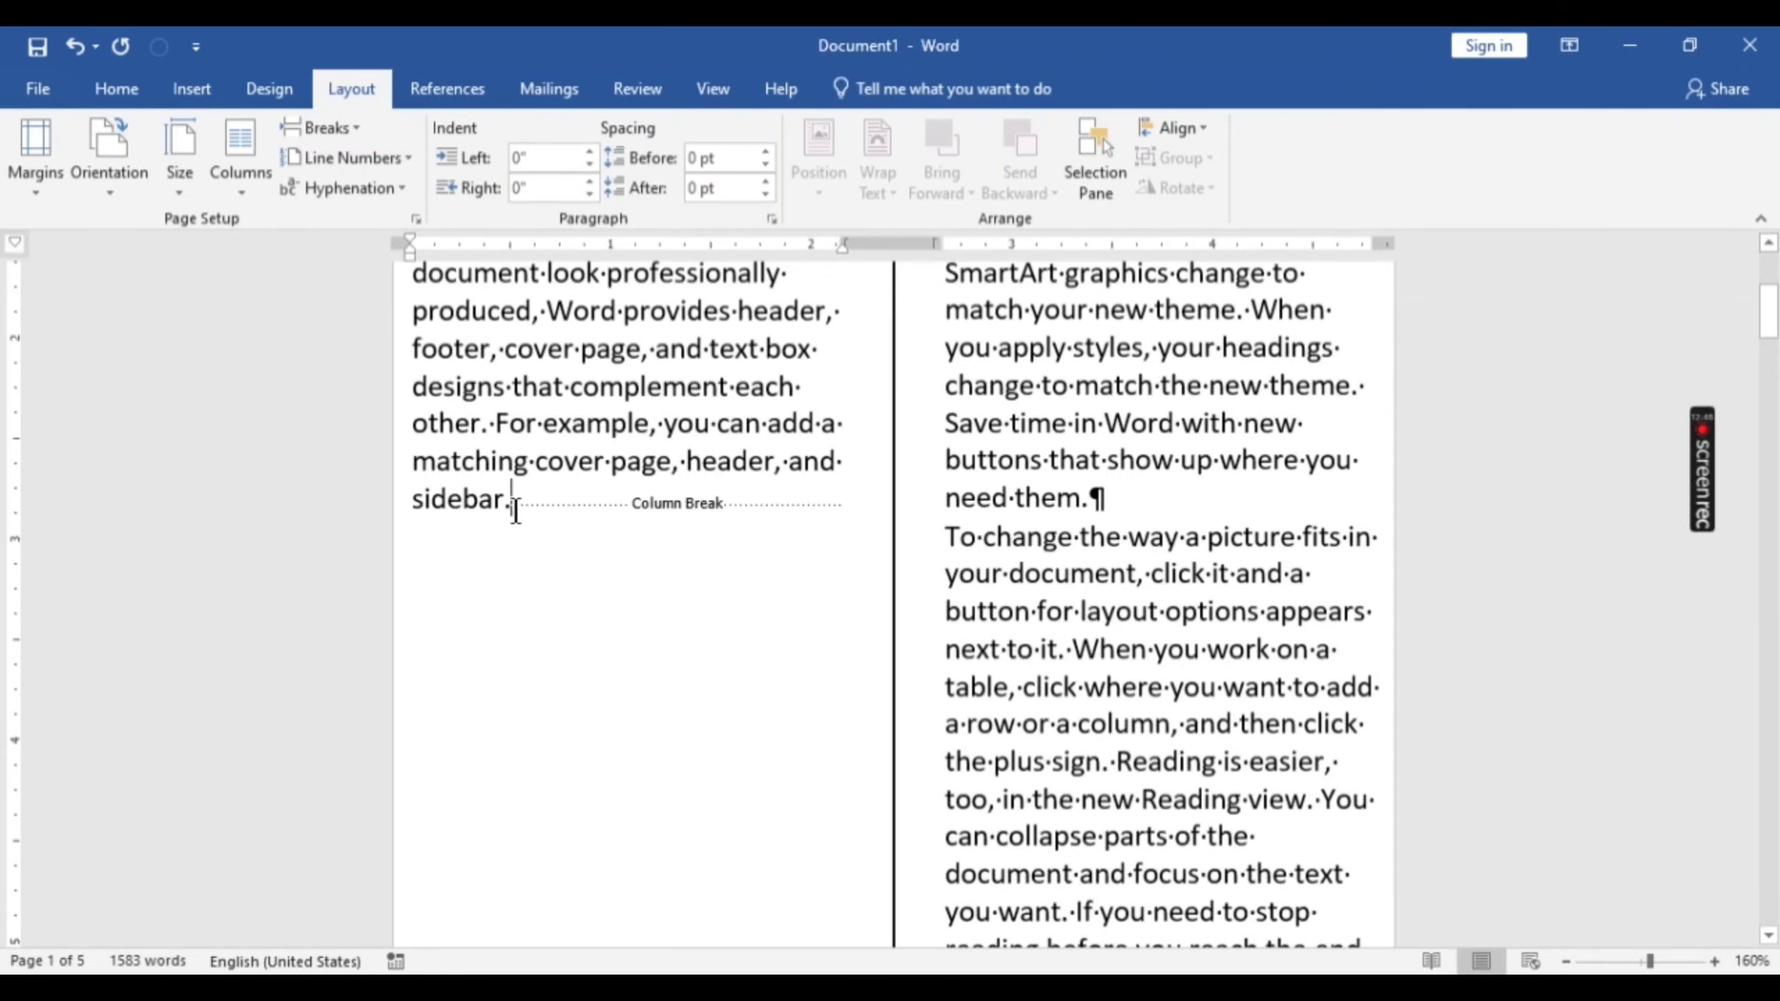
Step: Add "kjh" and several filler lines such as "sdf" before the column break and check whether the second column's text moves
{"action": "type", "text": "kjh"}
{"action": "key", "text": "Return"}
{"action": "type", "text": "sdf"}
{"action": "key", "text": "Return"}
{"action": "type", "text": "sdf"}
{"action": "key", "text": "Return"}
{"action": "type", "text": "sdf"}
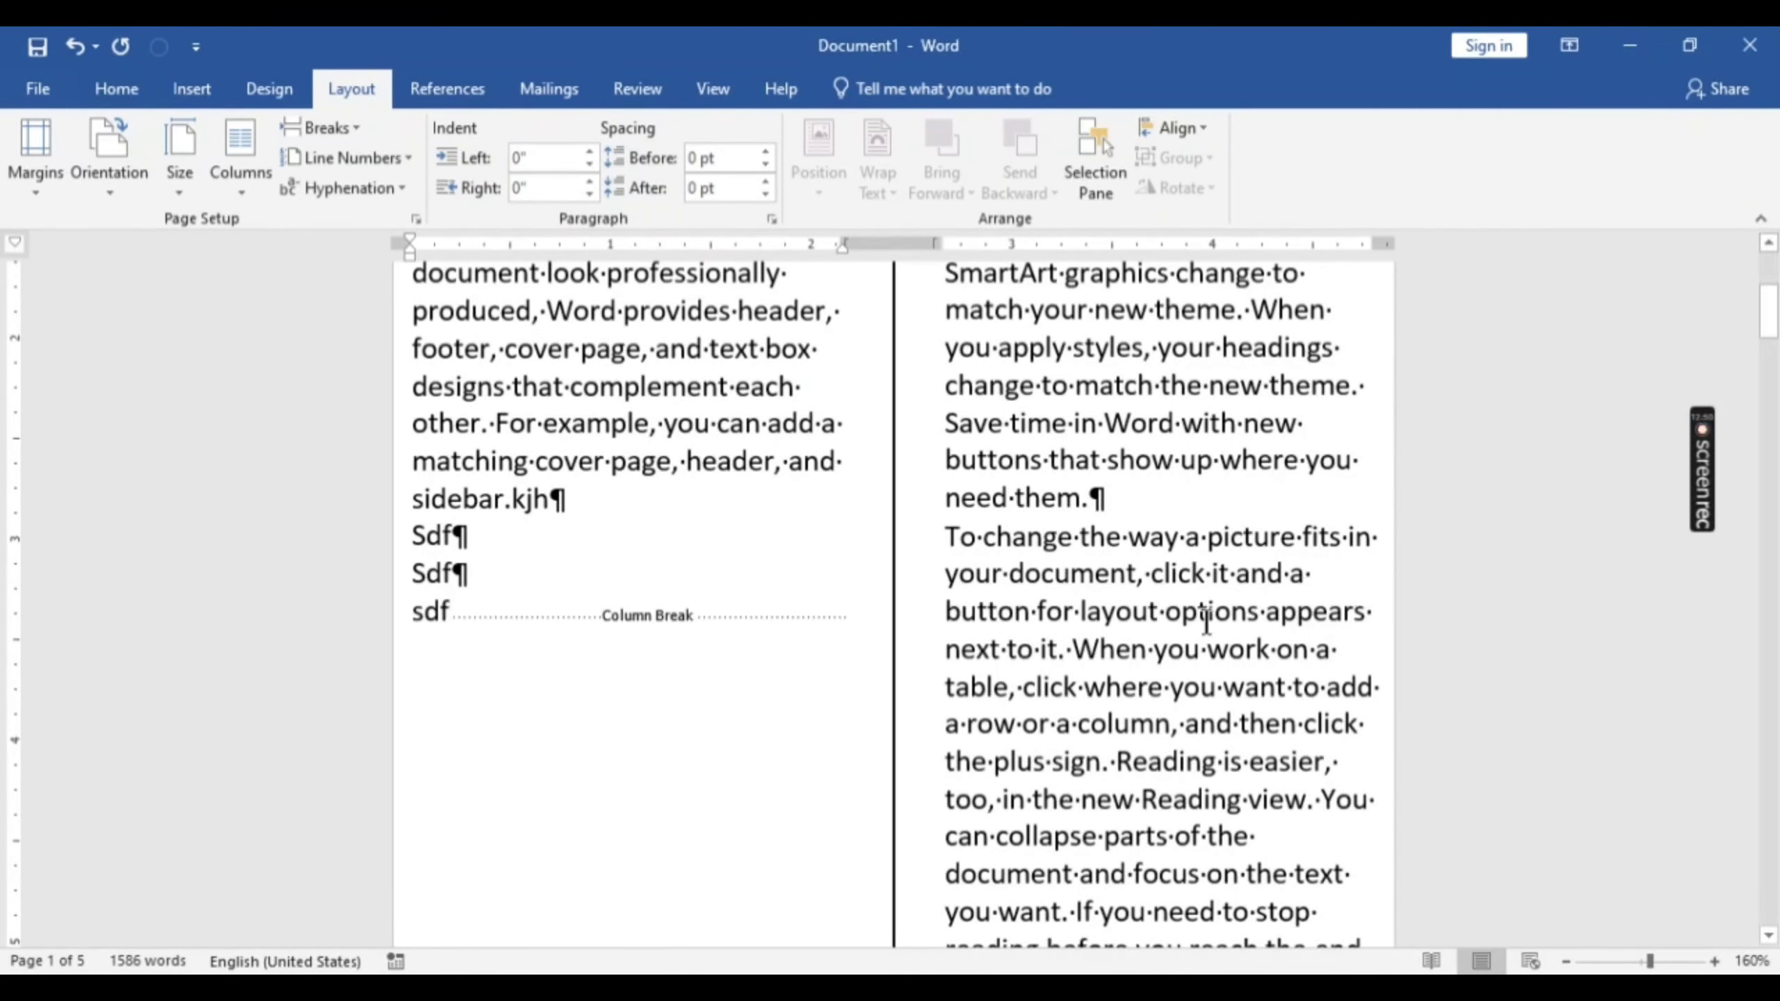
{"action": "type", "text": "fsdf sdf sdf sdf sdf sd fsdf sdf"}
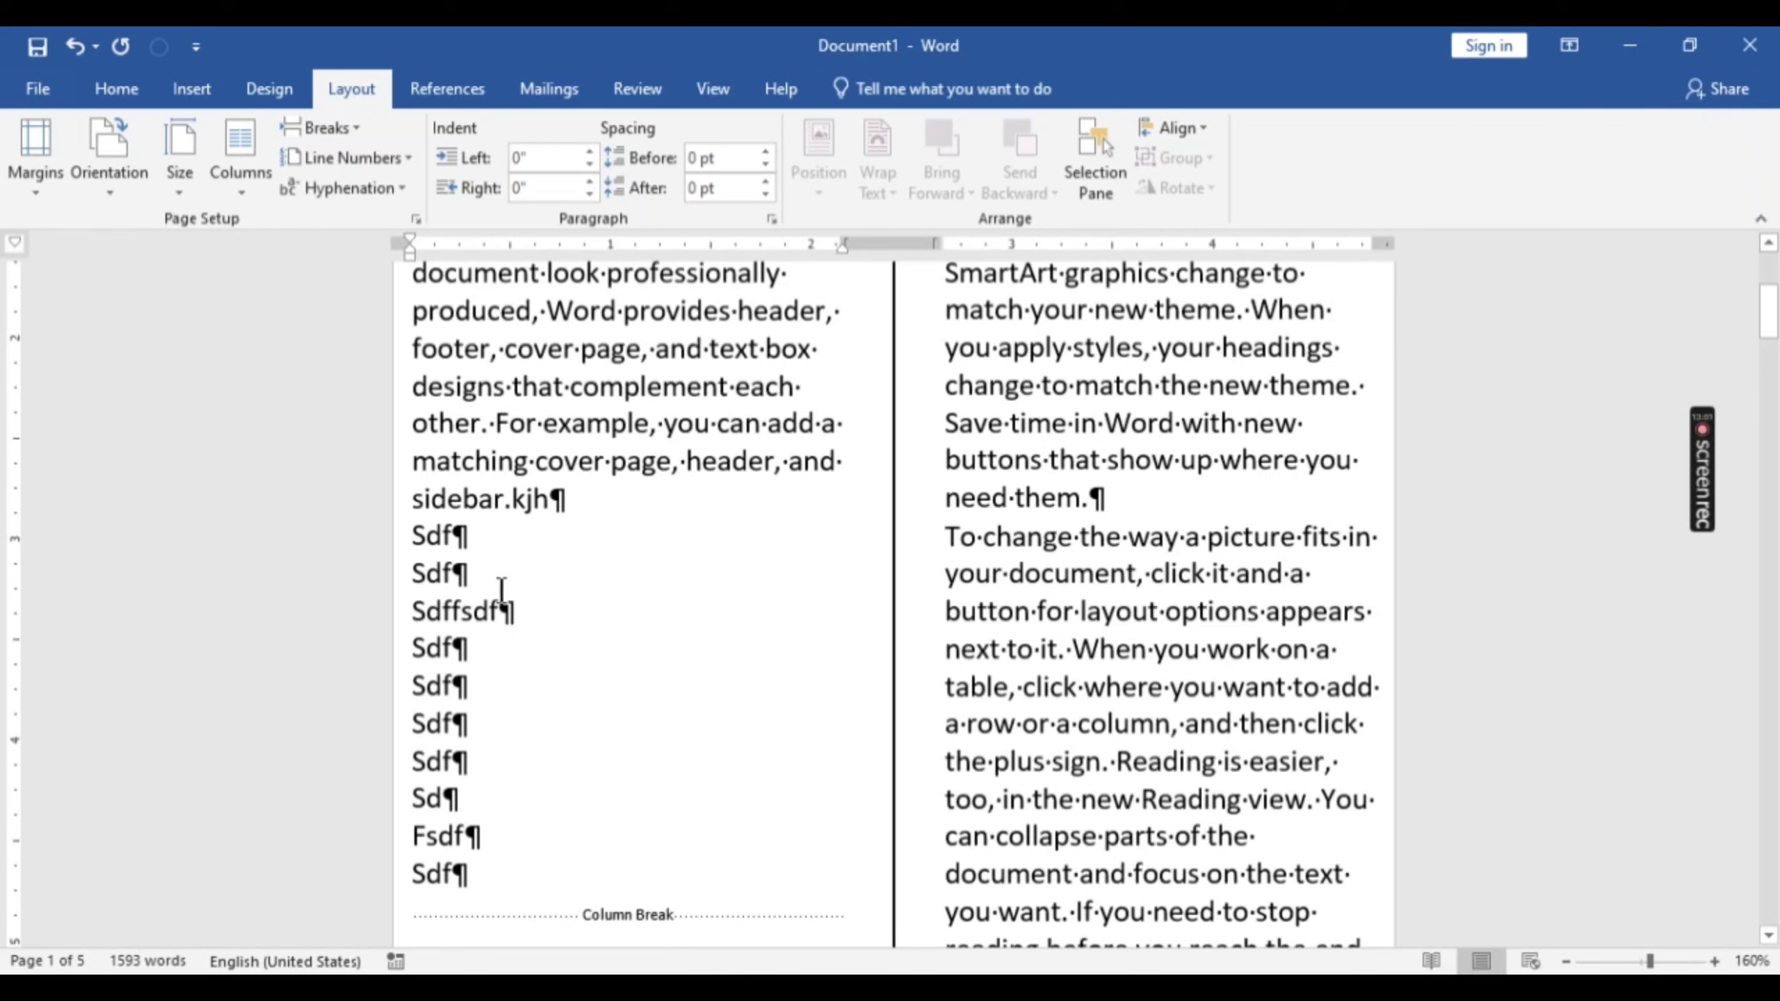
{"action": "left_click_drag", "start_coordinate": [1049, 460], "coordinate": [1157, 721]}
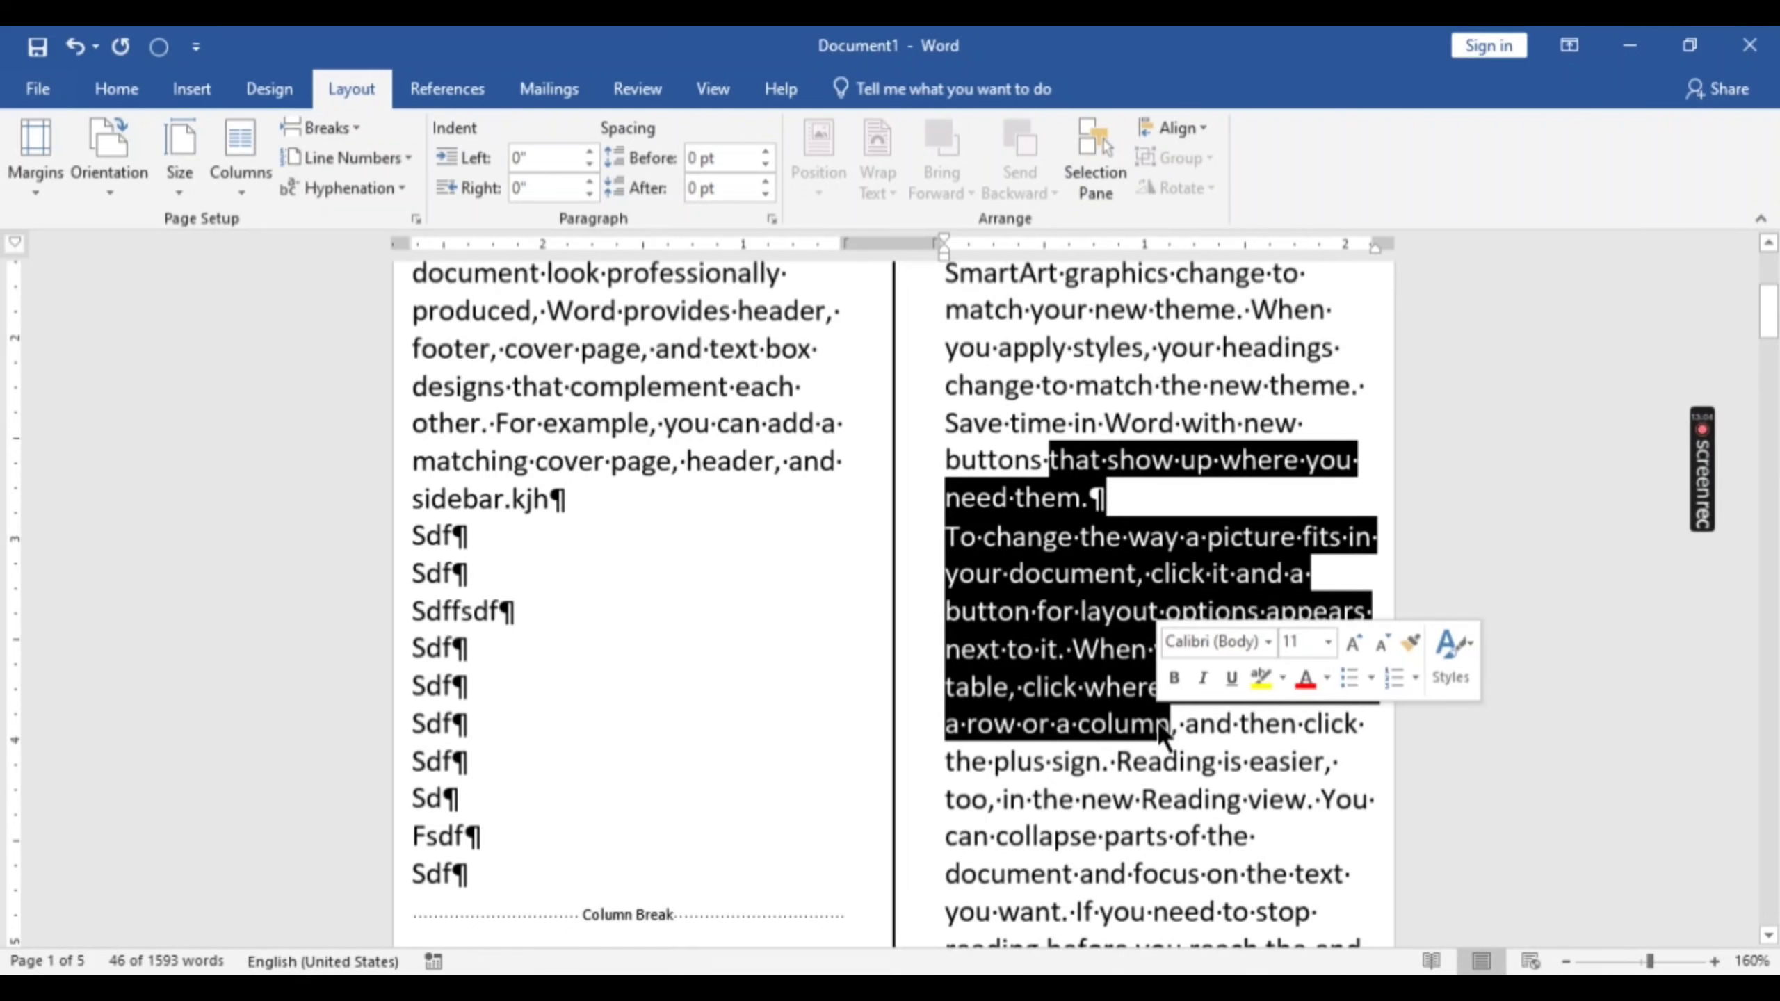
{"action": "scroll", "coordinate": [600, 663], "scroll_direction": "down", "scroll_amount": 4}
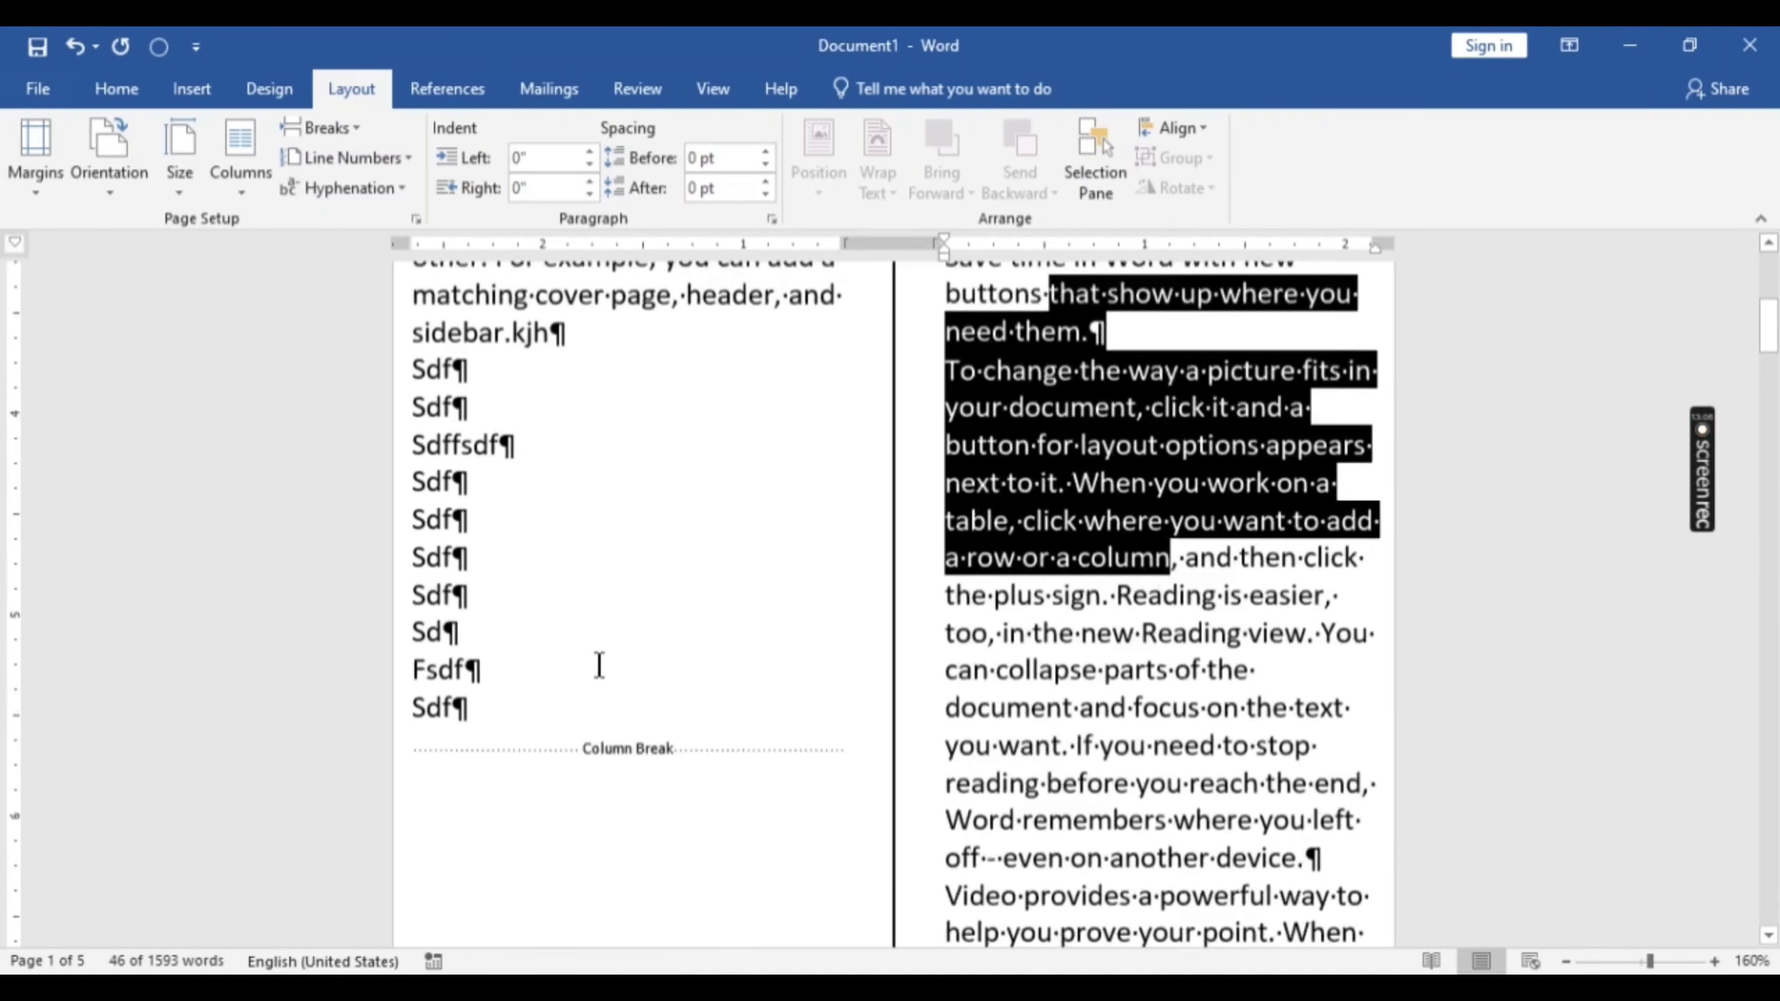
{"action": "scroll", "coordinate": [595, 669], "scroll_direction": "up", "scroll_amount": 2}
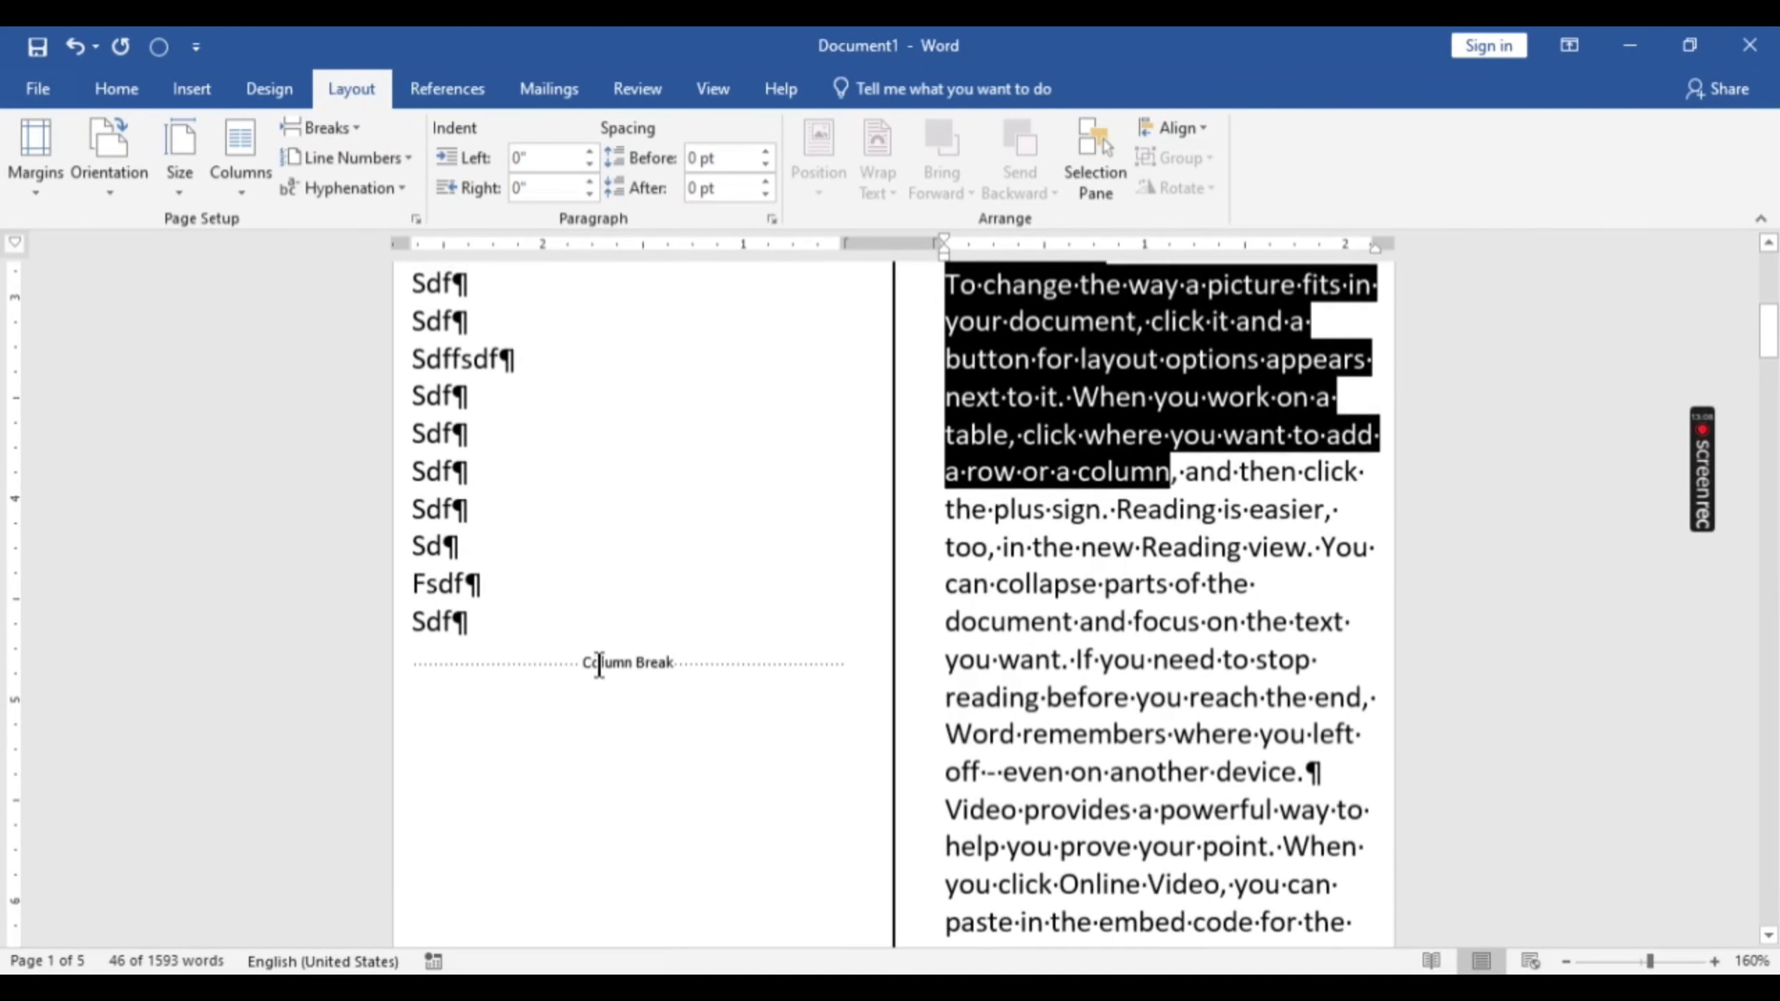
Step: Delete the column break below the filler lines, undo back to it, and delete it again to compare the text flow
{"action": "key", "text": "ctrl+z"}
{"action": "key", "text": "Delete"}
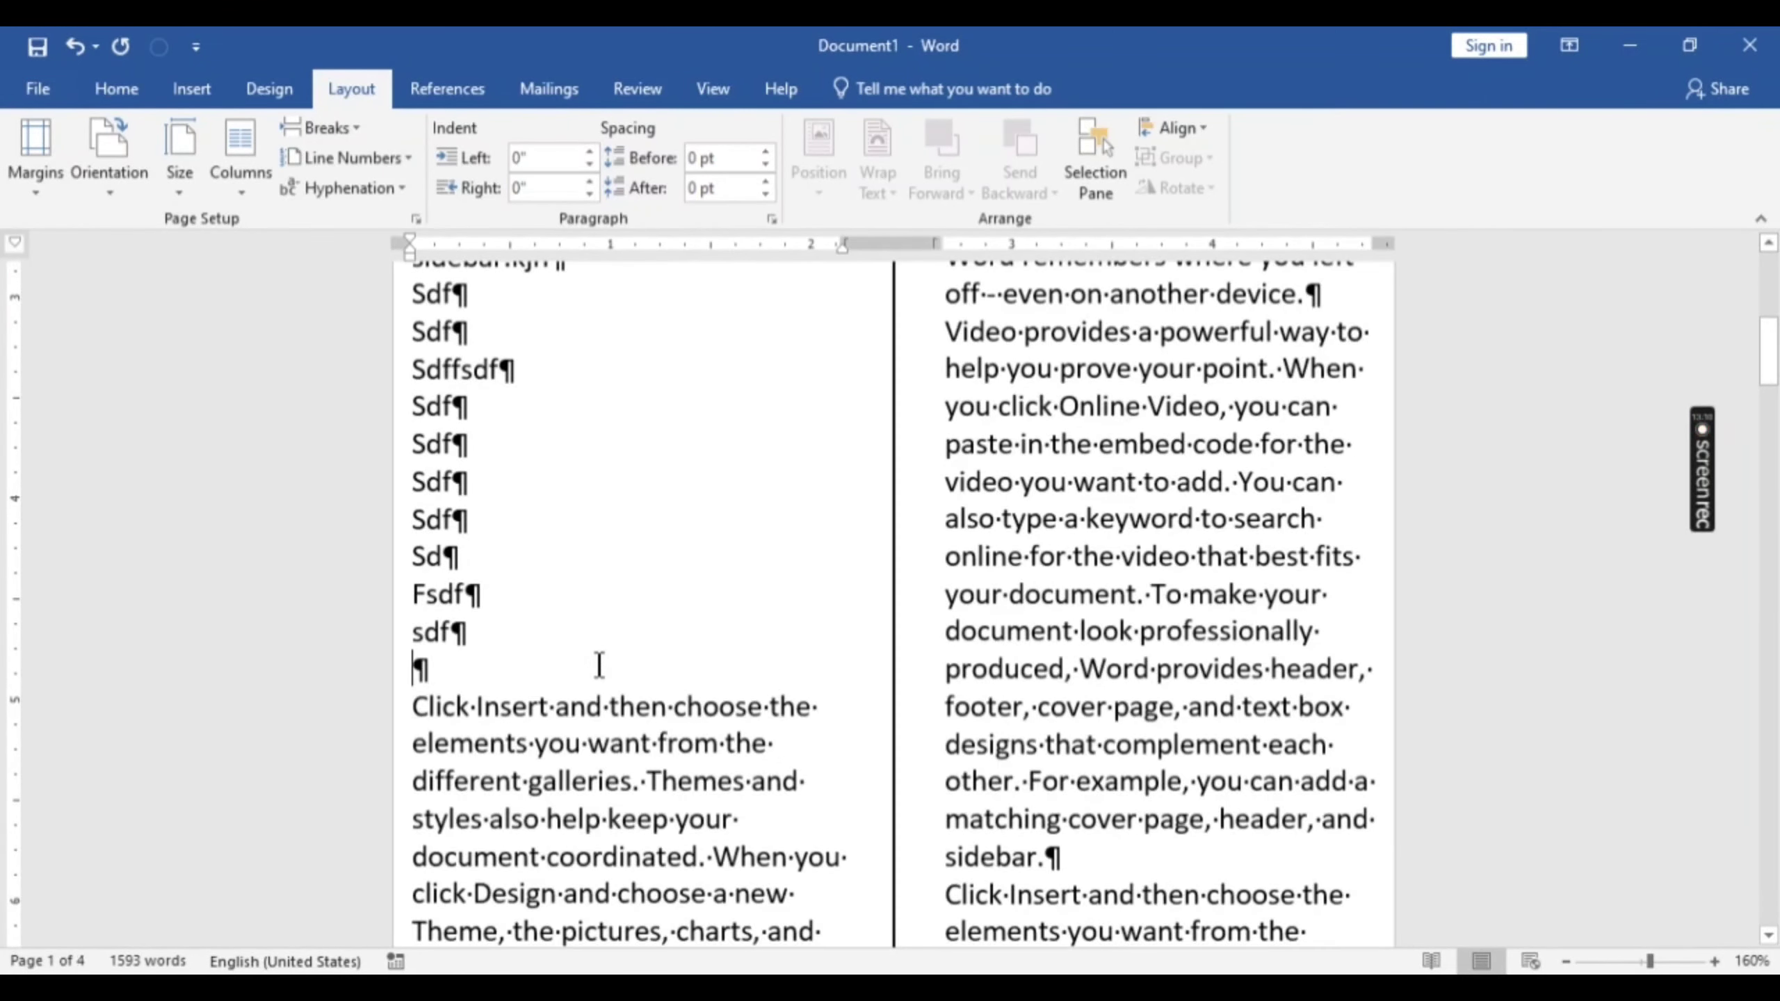
{"action": "key", "text": "ctrl+z"}
{"action": "key", "text": "ctrl+z"}
{"action": "key", "text": "ctrl+z"}
{"action": "key", "text": "ctrl+z"}
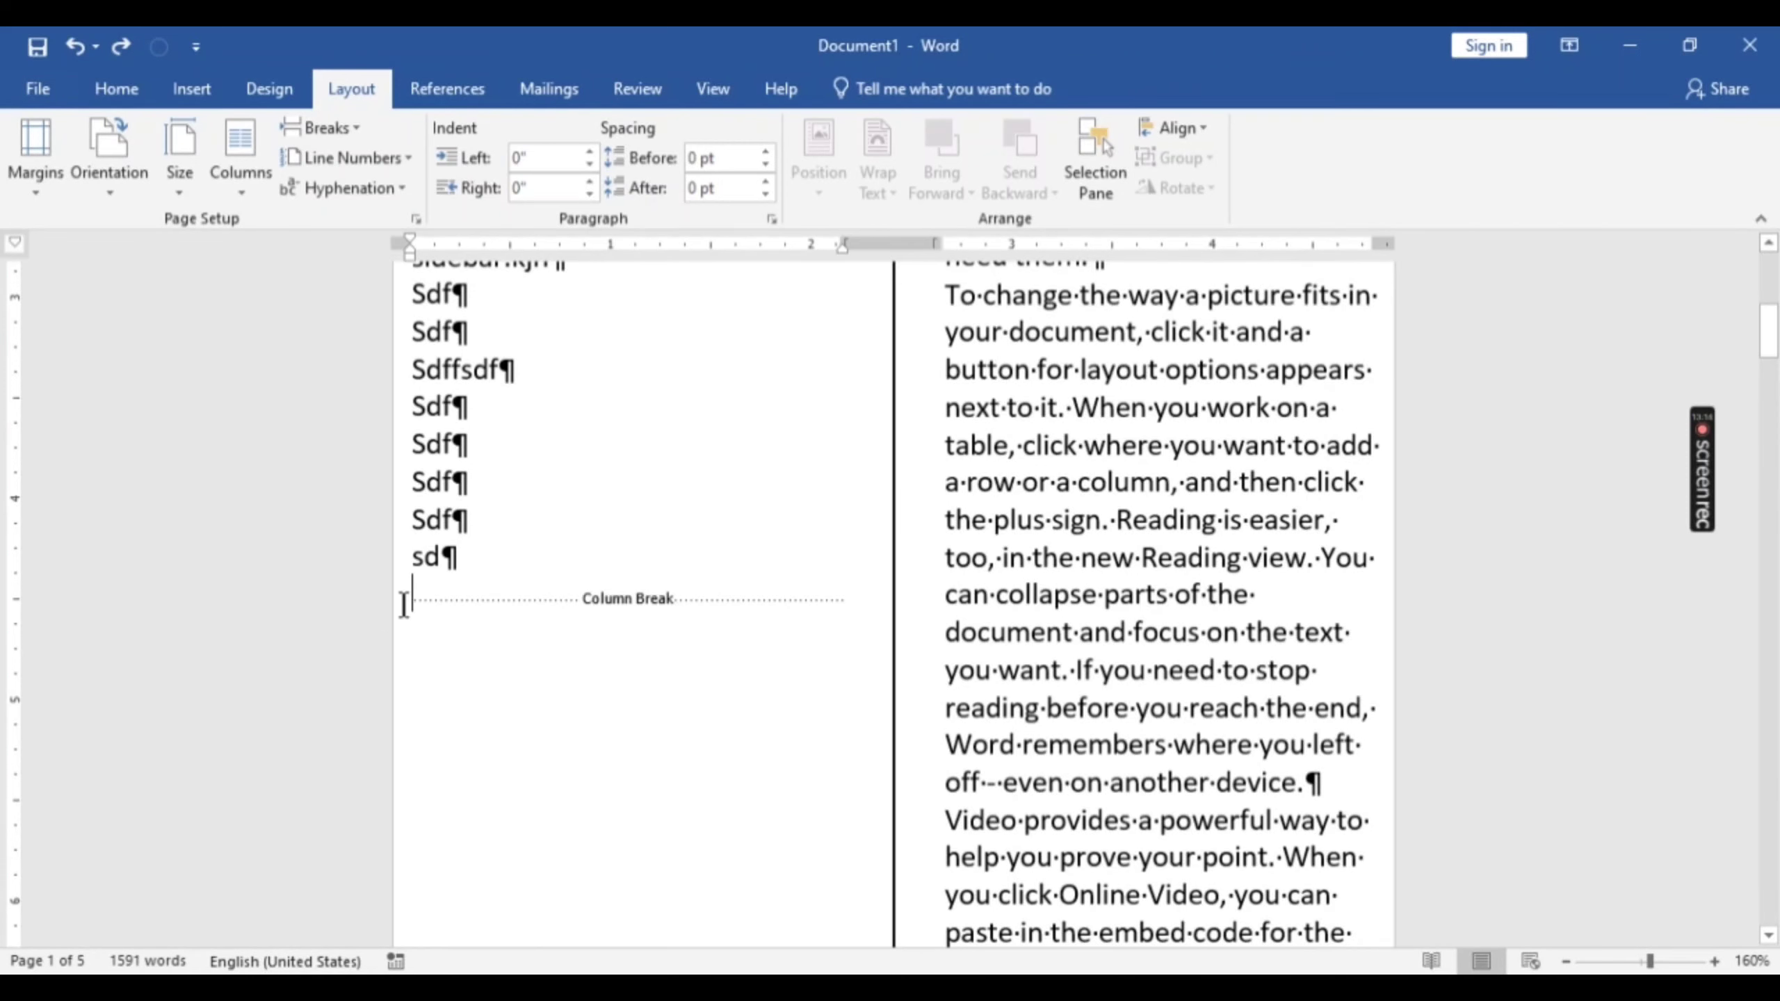
{"action": "key", "text": "Delete"}
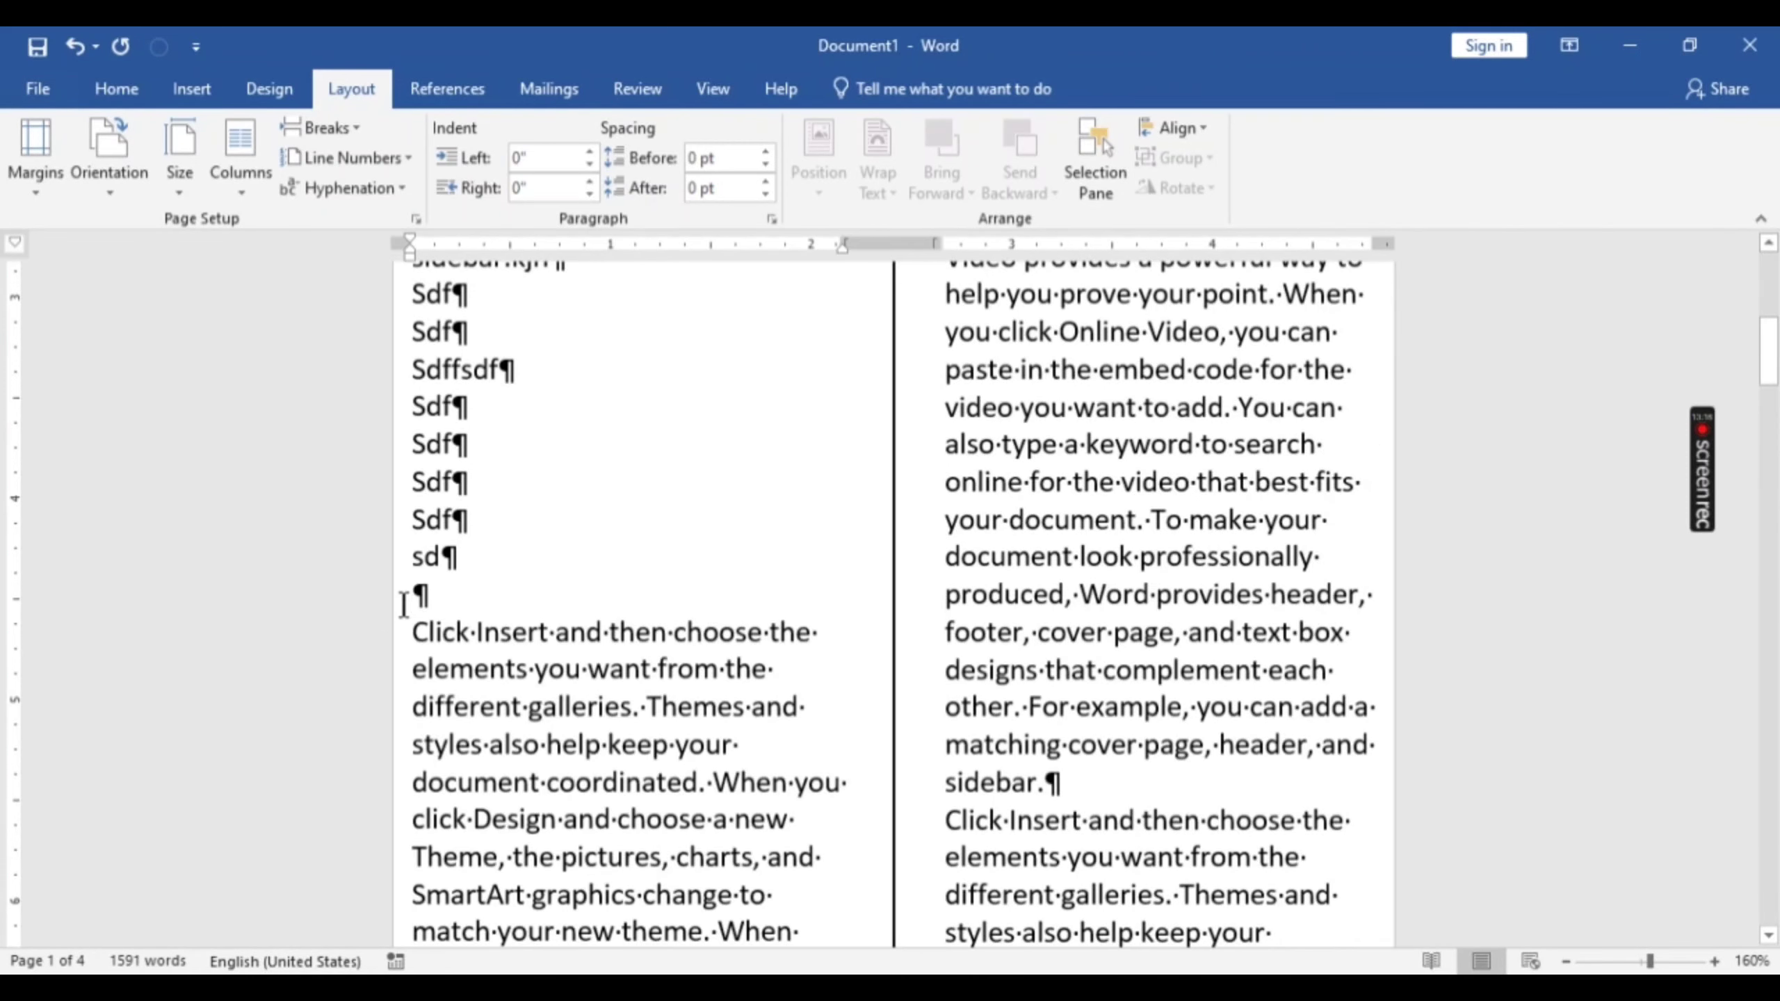
{"action": "scroll", "coordinate": [404, 604], "scroll_direction": "up", "scroll_amount": 3}
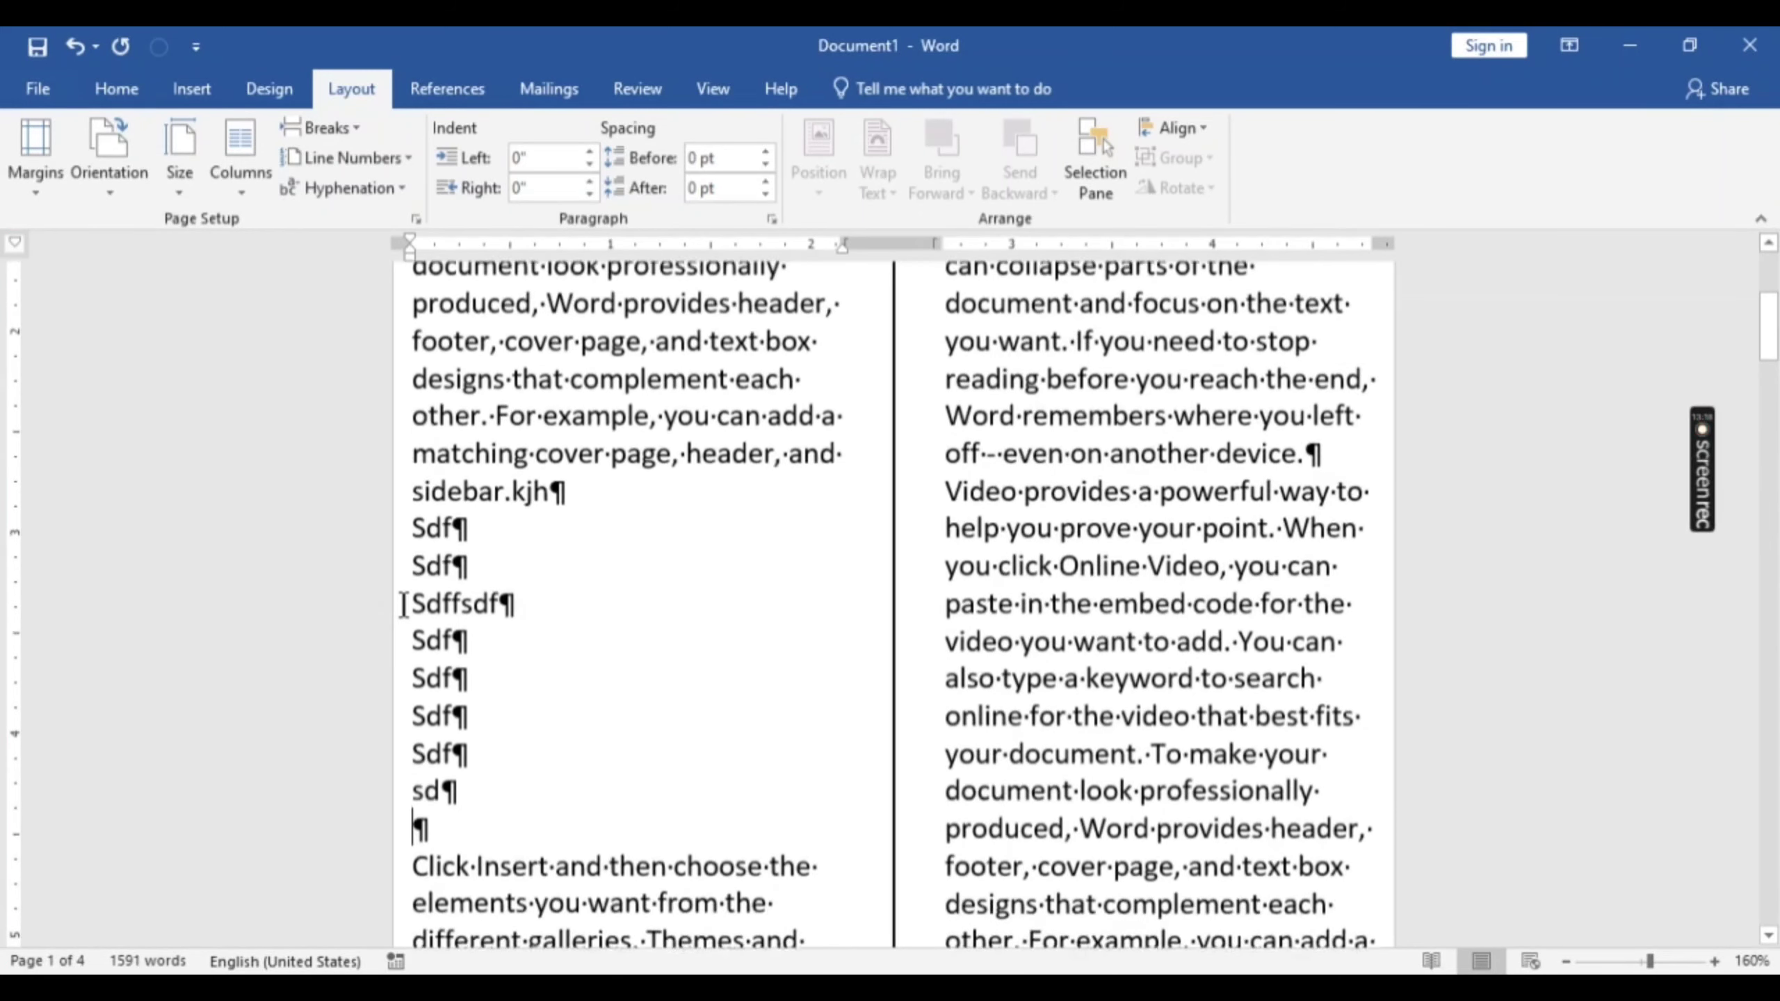
Step: Undo the column break deletion and the filler lines below the first "sdf" line
{"action": "key", "text": "ctrl+z"}
{"action": "key", "text": "ctrl+z"}
{"action": "key", "text": "ctrl+z"}
{"action": "key", "text": "ctrl+z"}
{"action": "key", "text": "ctrl+z"}
{"action": "key", "text": "ctrl+z"}
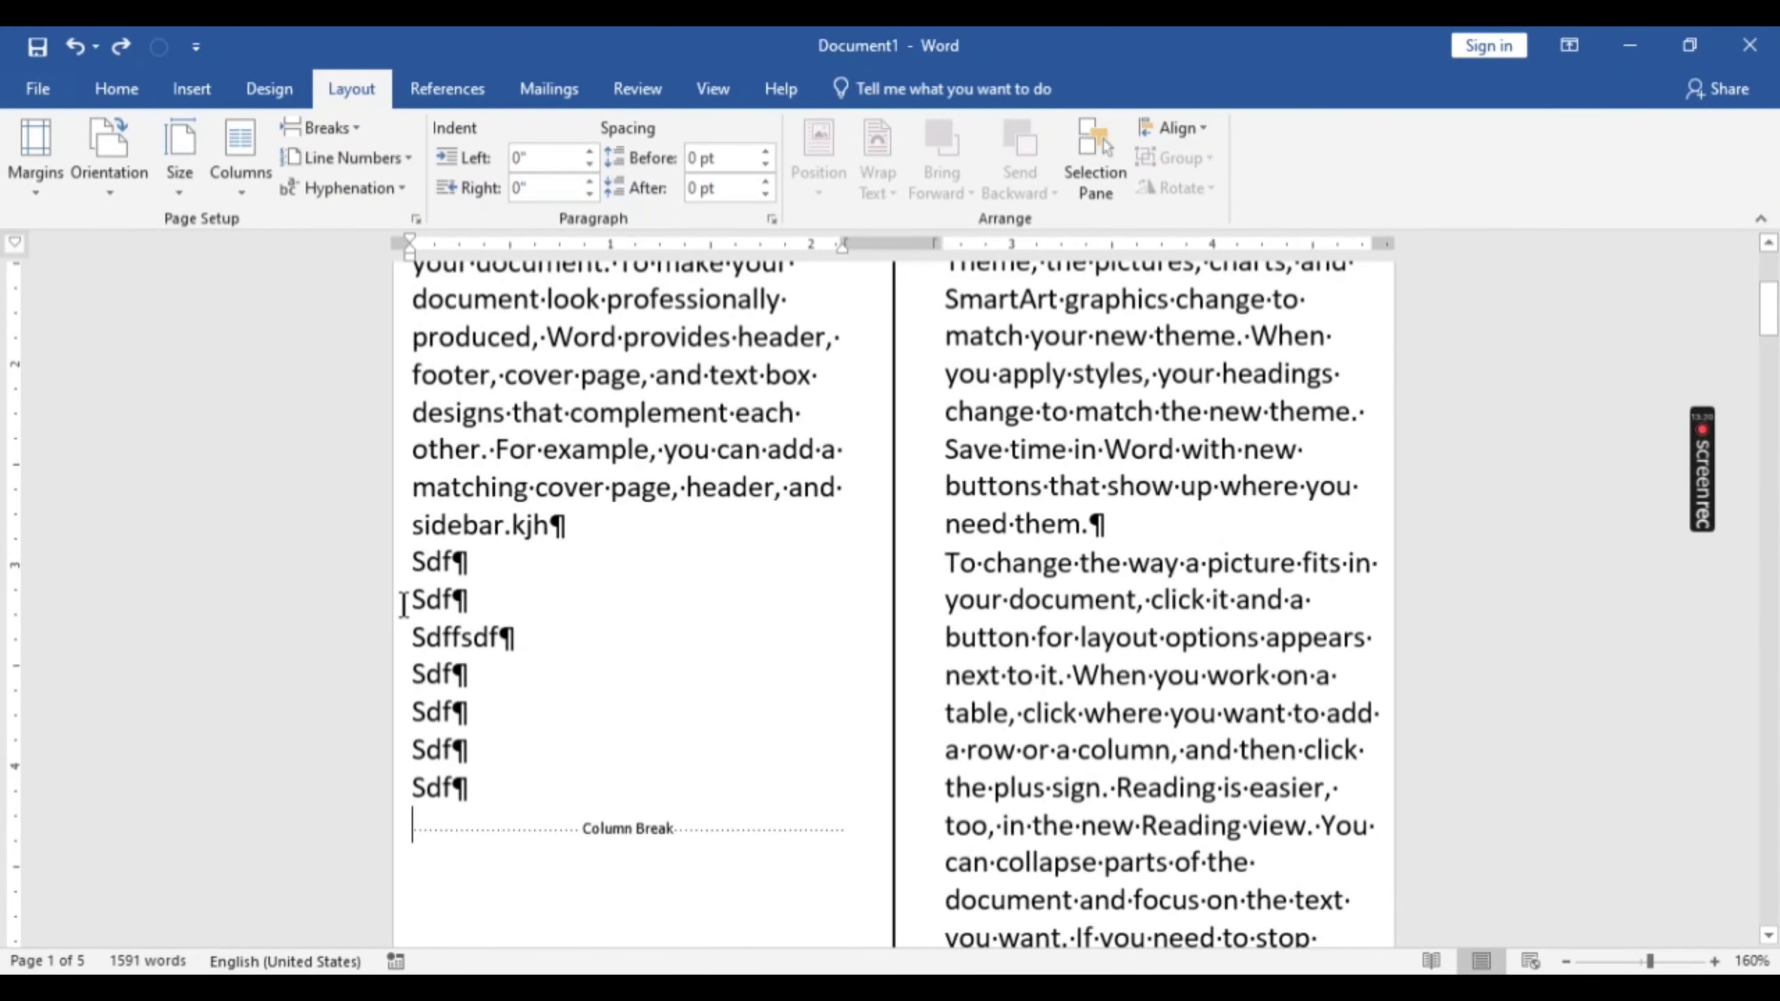
{"action": "key", "text": "ctrl+z"}
{"action": "key", "text": "ctrl+z"}
{"action": "key", "text": "ctrl+z"}
{"action": "key", "text": "ctrl+z"}
{"action": "key", "text": "ctrl+z"}
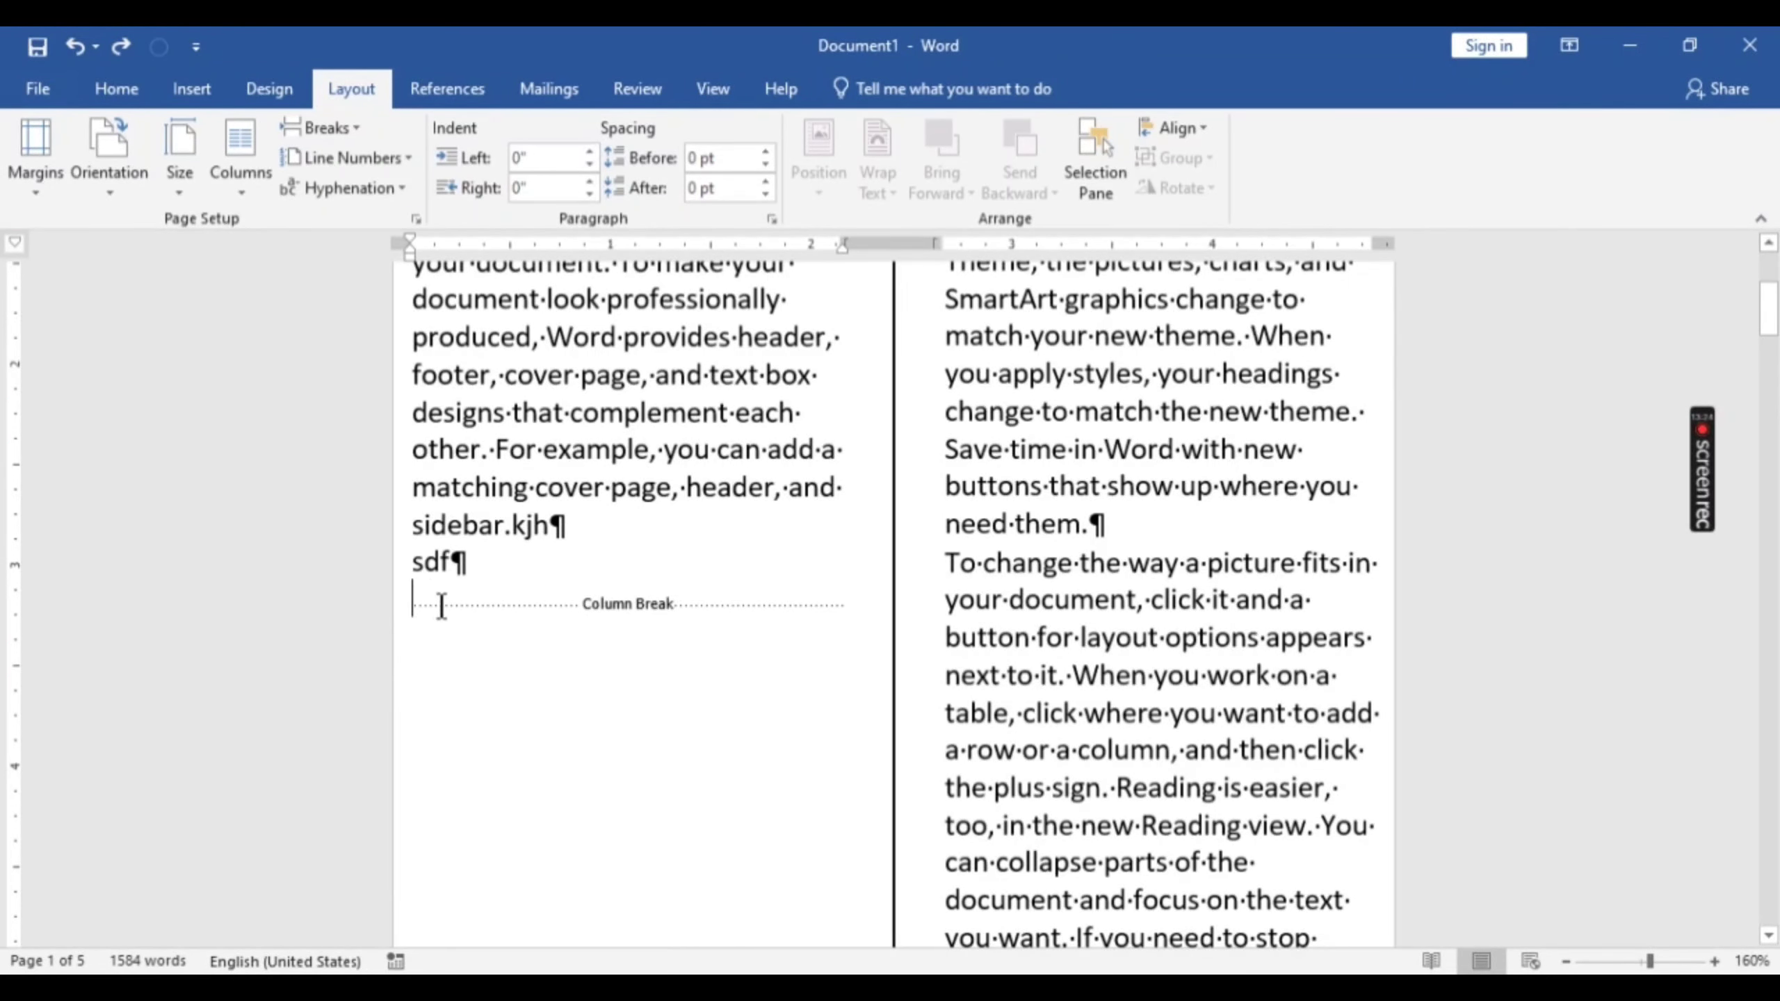
Step: Delete the column break below "sdf", check the text flow, and undo both the deletion and the remaining filler text
{"action": "key", "text": "Right"}
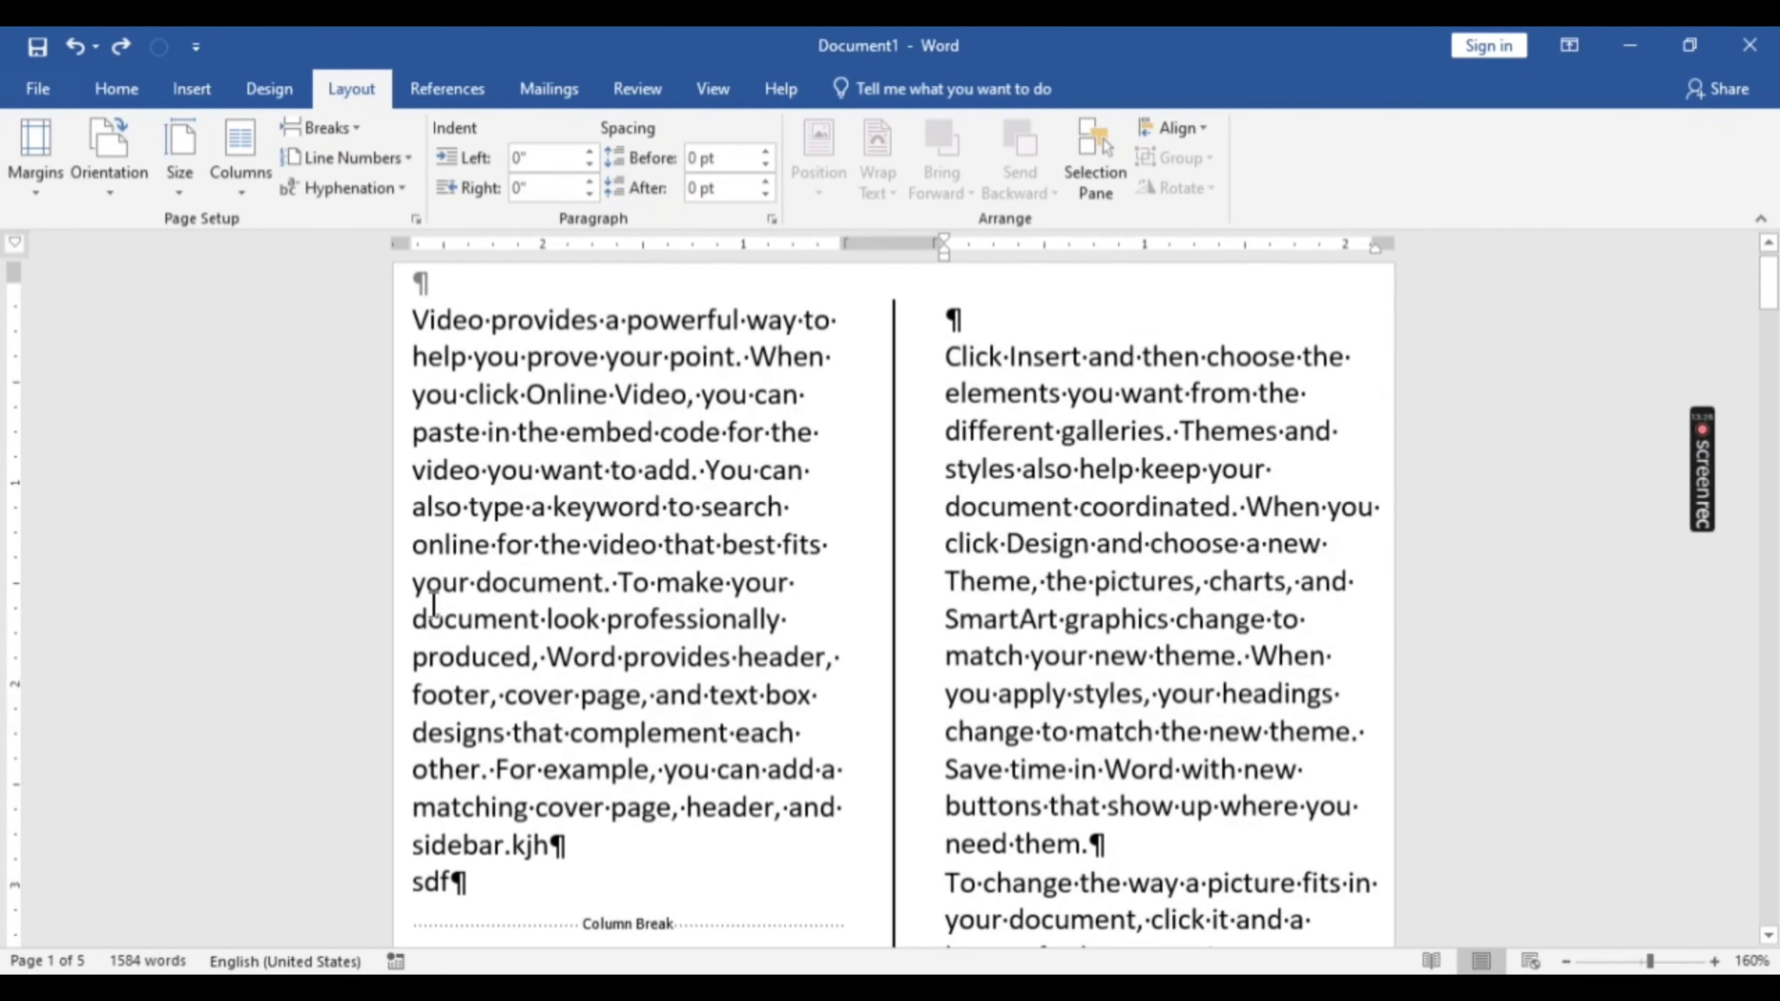
{"action": "key", "text": "BackSpace"}
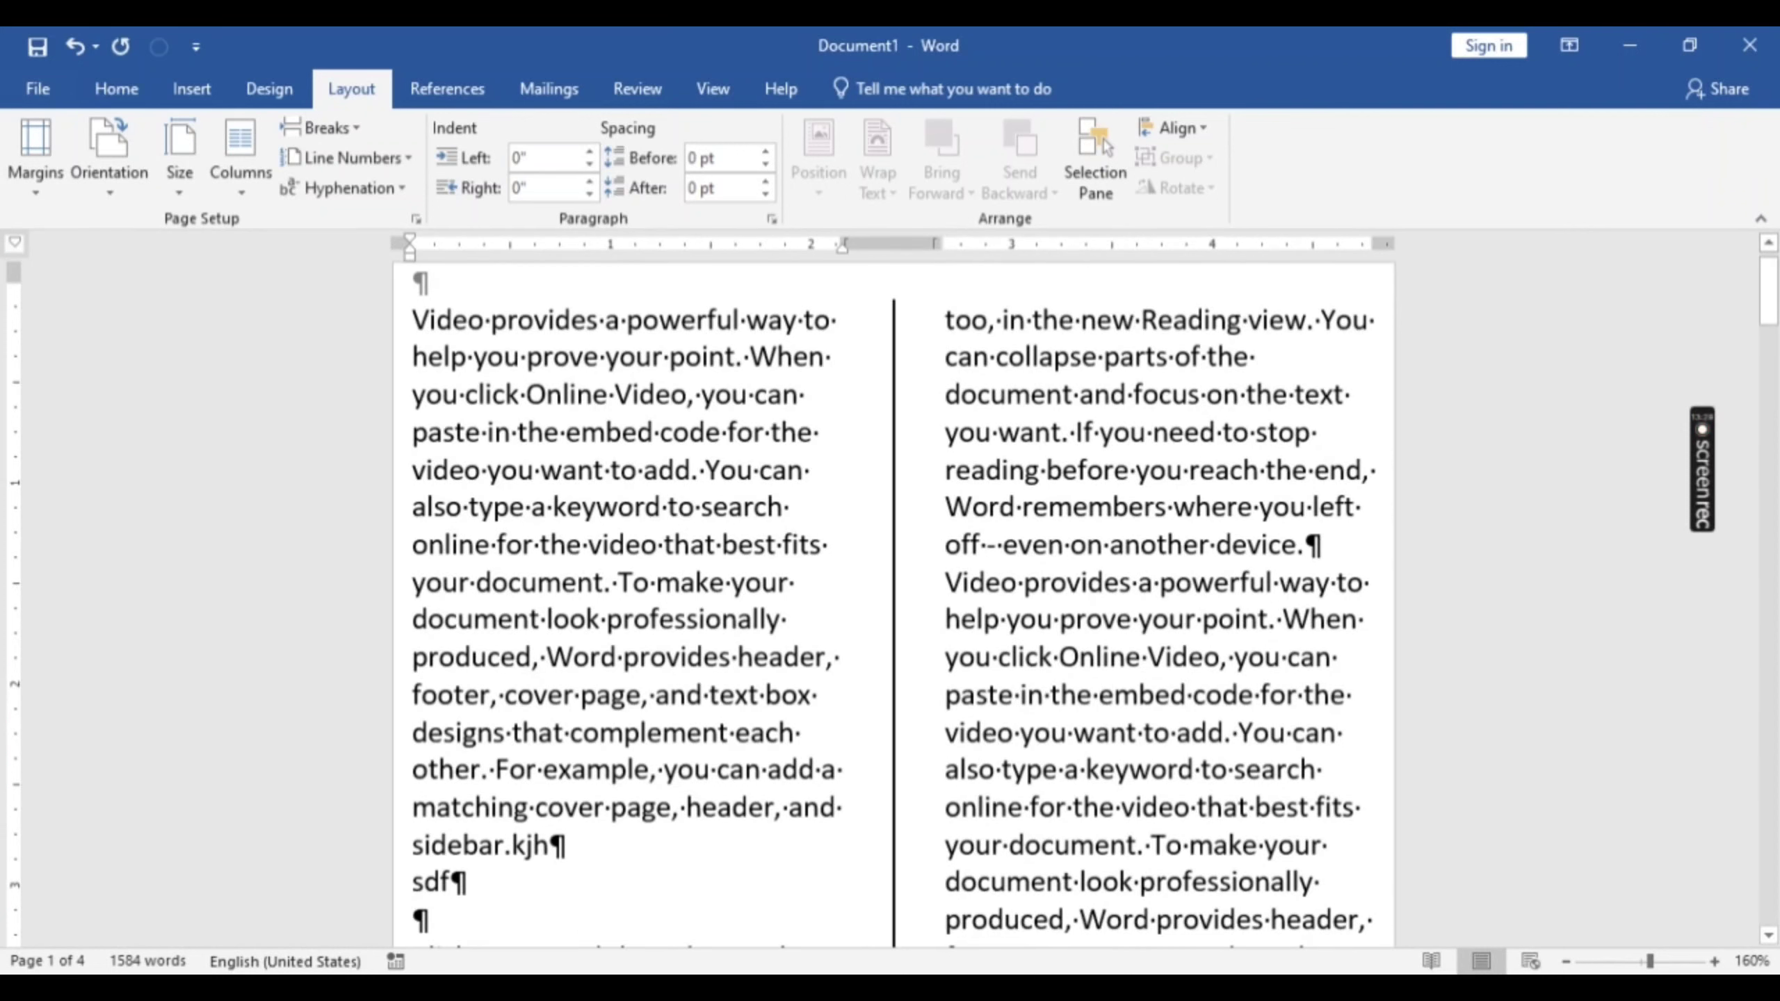
{"action": "scroll", "coordinate": [433, 604], "scroll_direction": "down", "scroll_amount": 4}
{"action": "key", "text": "ctrl+z"}
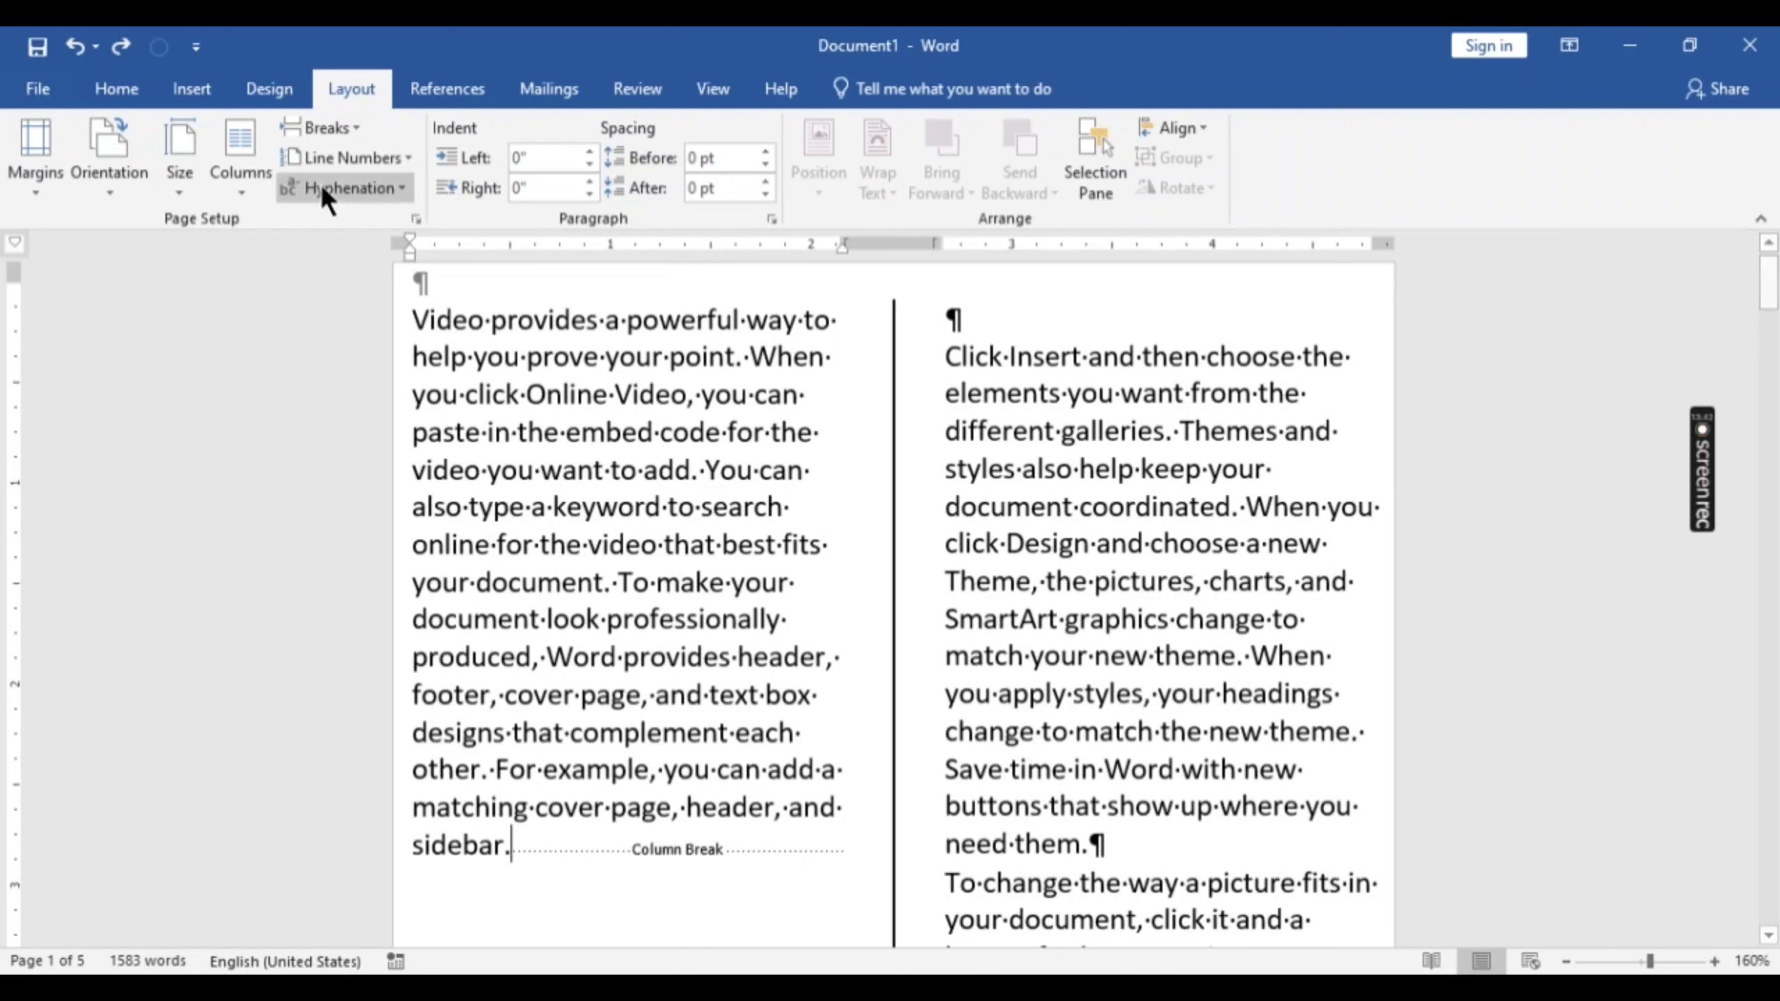
Step: Look over the available break types without inserting one, and set the document's layout to one column
{"action": "left_click", "coordinate": [356, 127]}
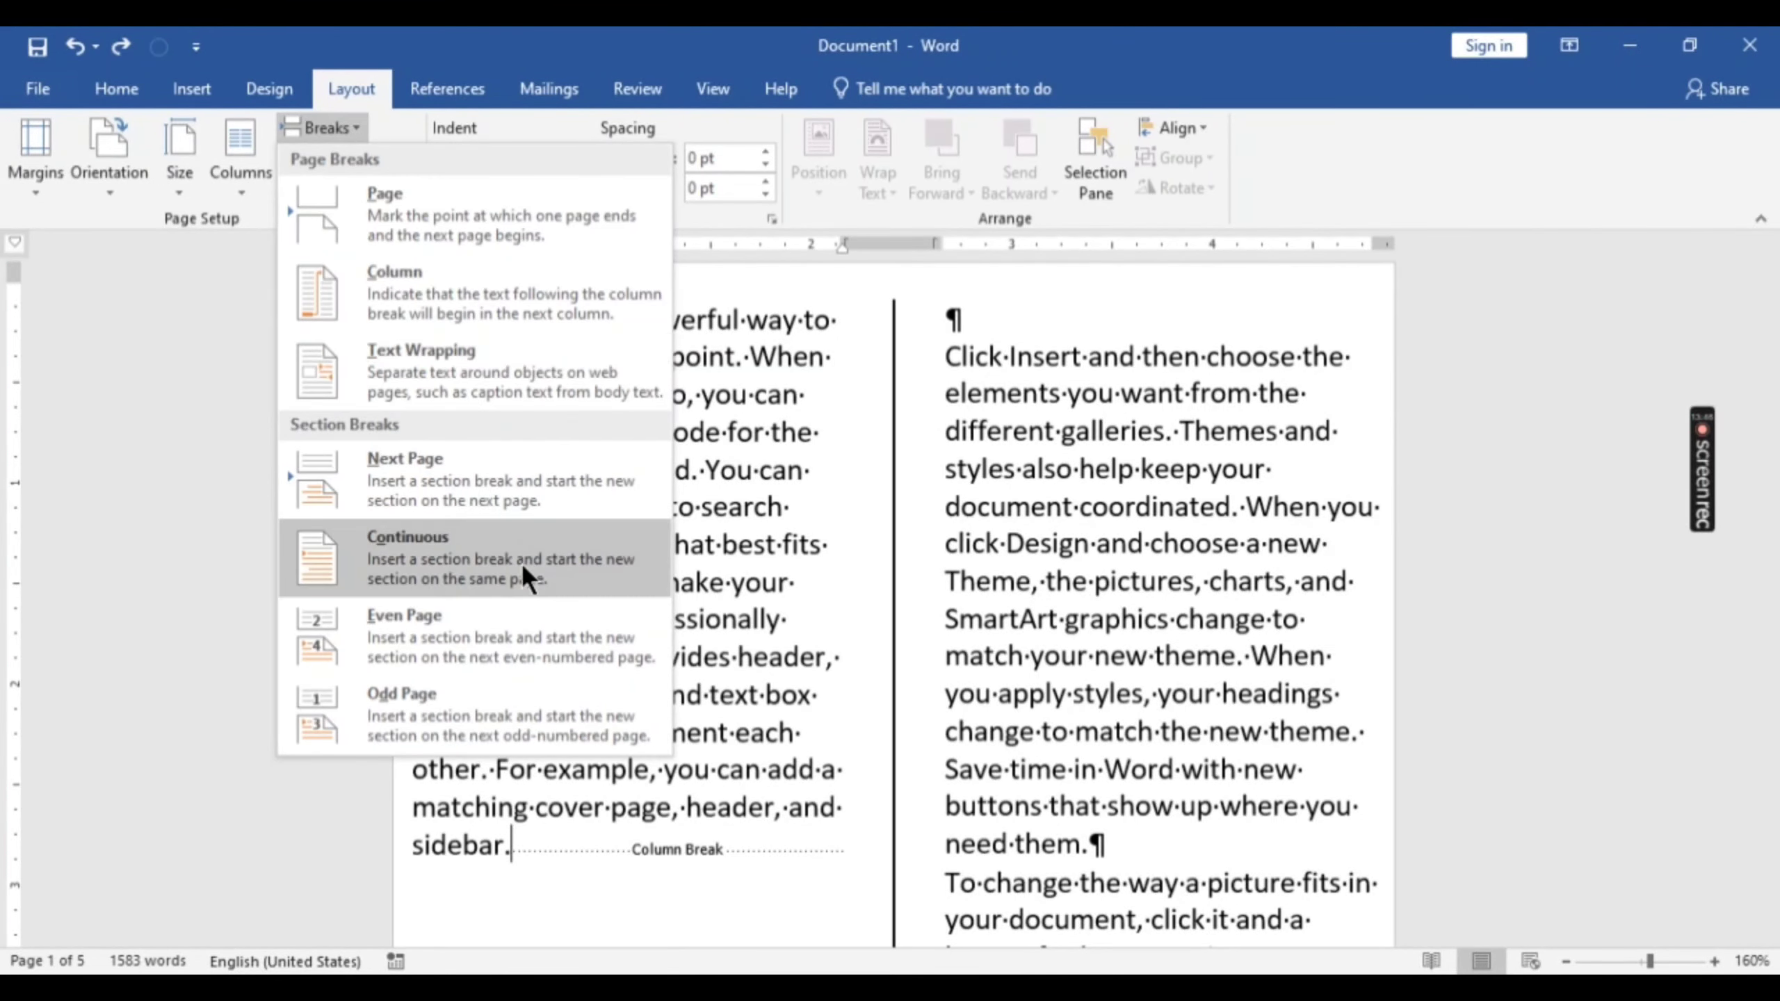
{"action": "left_click", "coordinate": [806, 657]}
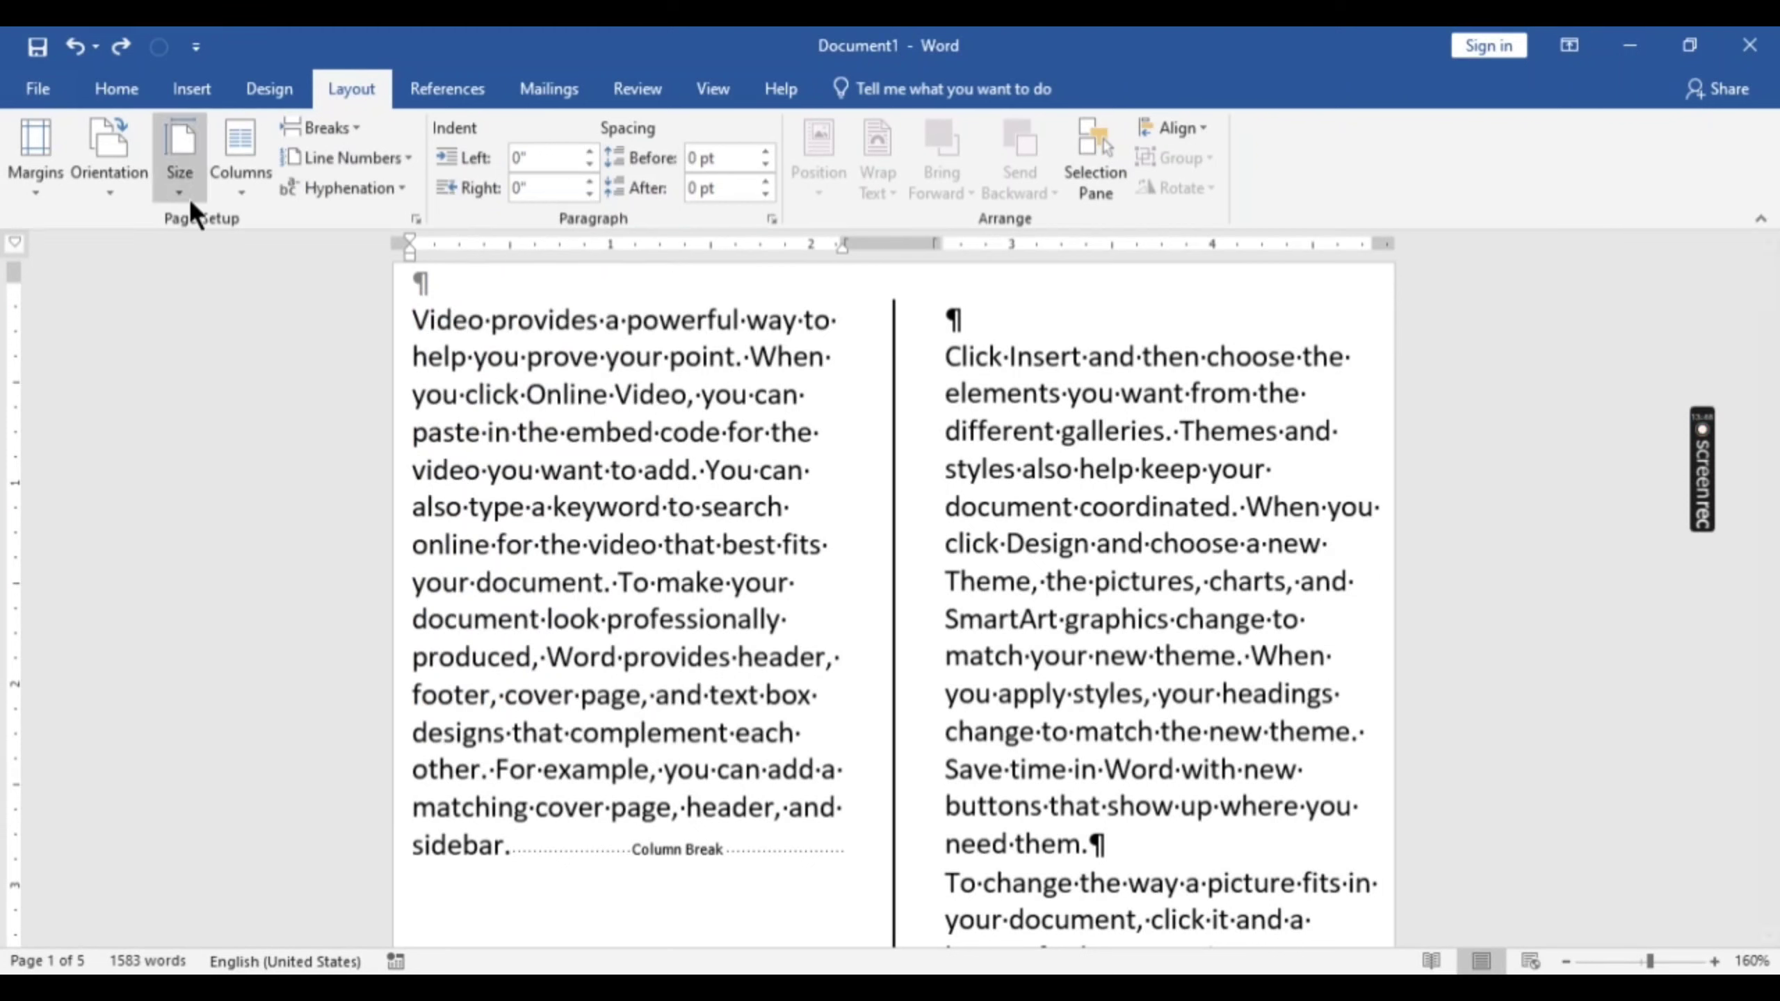
{"action": "left_click", "coordinate": [236, 198]}
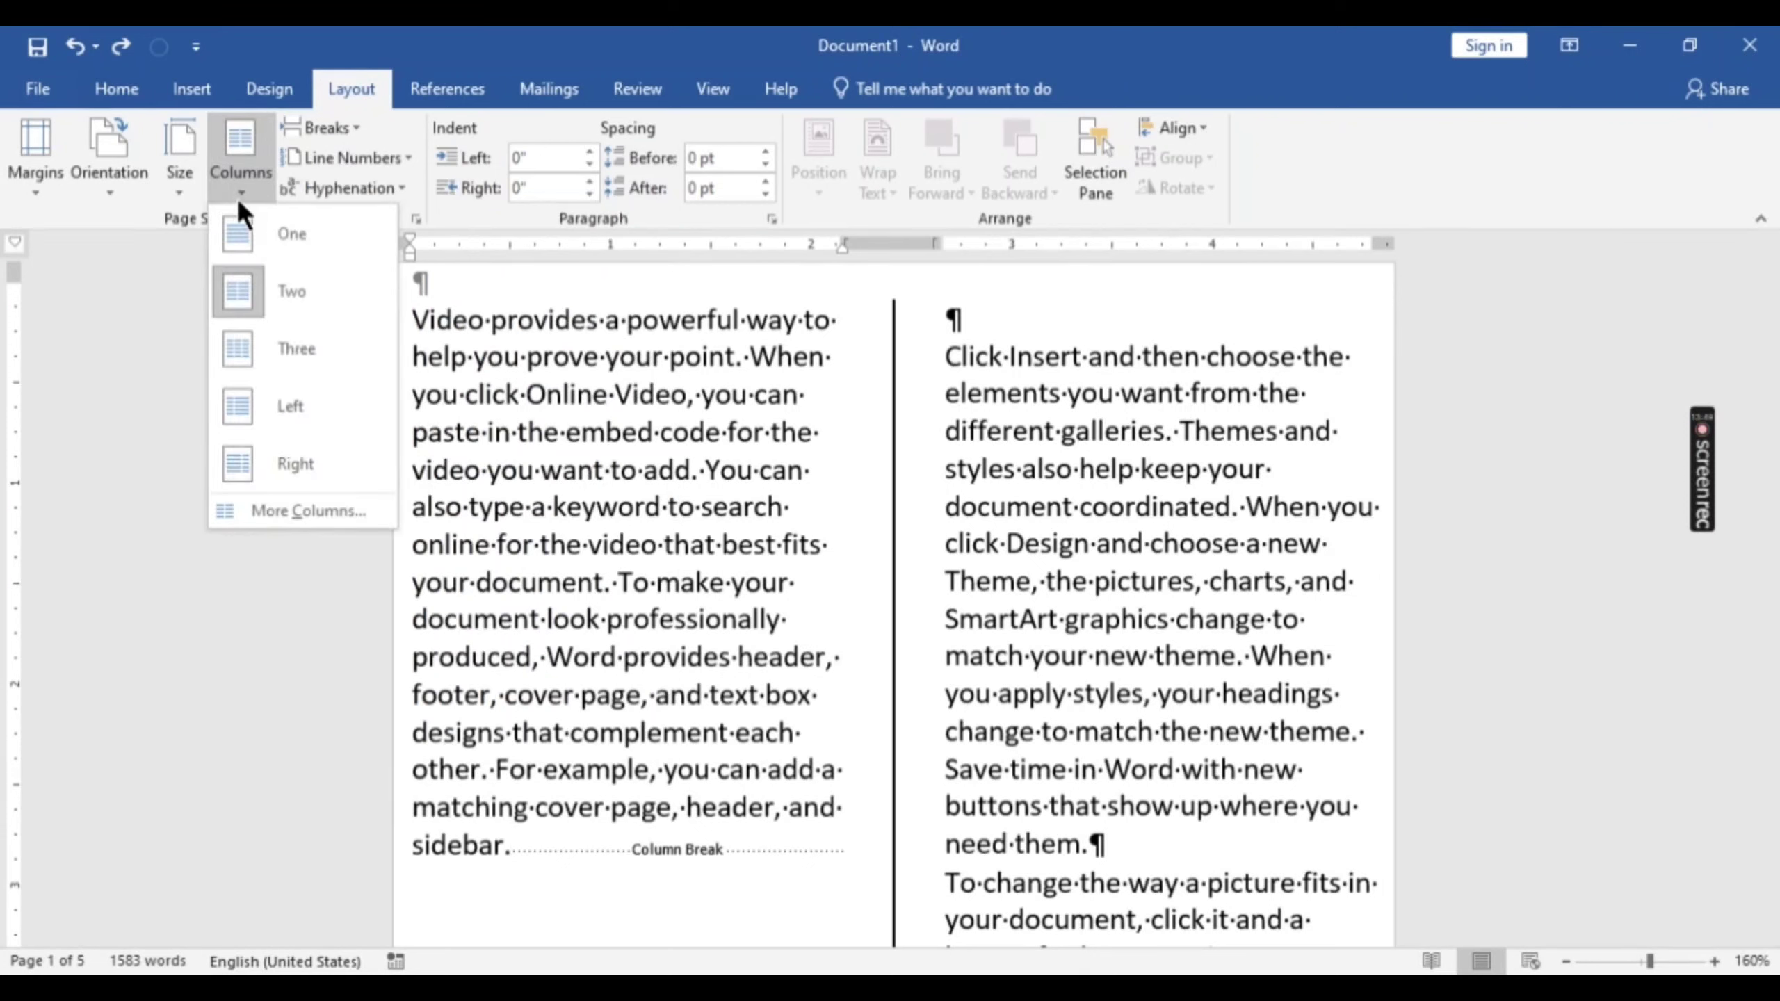
{"action": "left_click", "coordinate": [290, 235]}
{"action": "scroll", "coordinate": [868, 669], "scroll_direction": "up", "scroll_amount": 1}
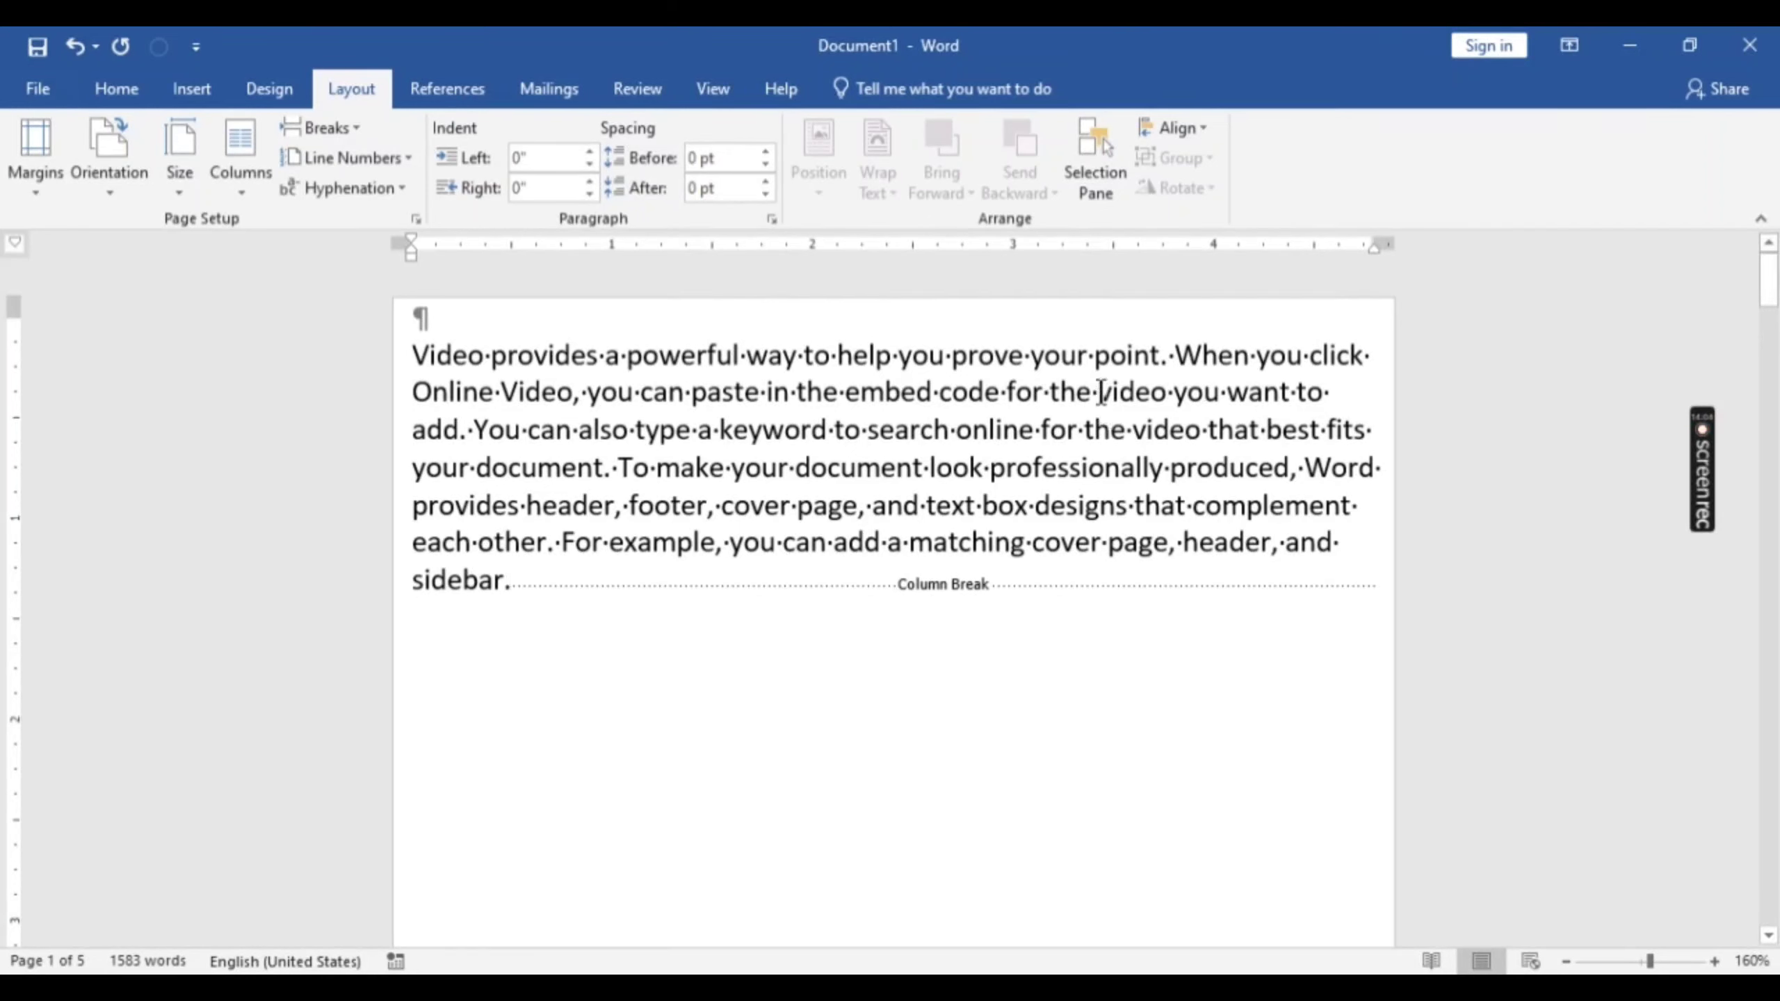
Step: Insert text wrapping breaks in the first paragraph before "video you want to add" and before "search online"
{"action": "left_click", "coordinate": [360, 132]}
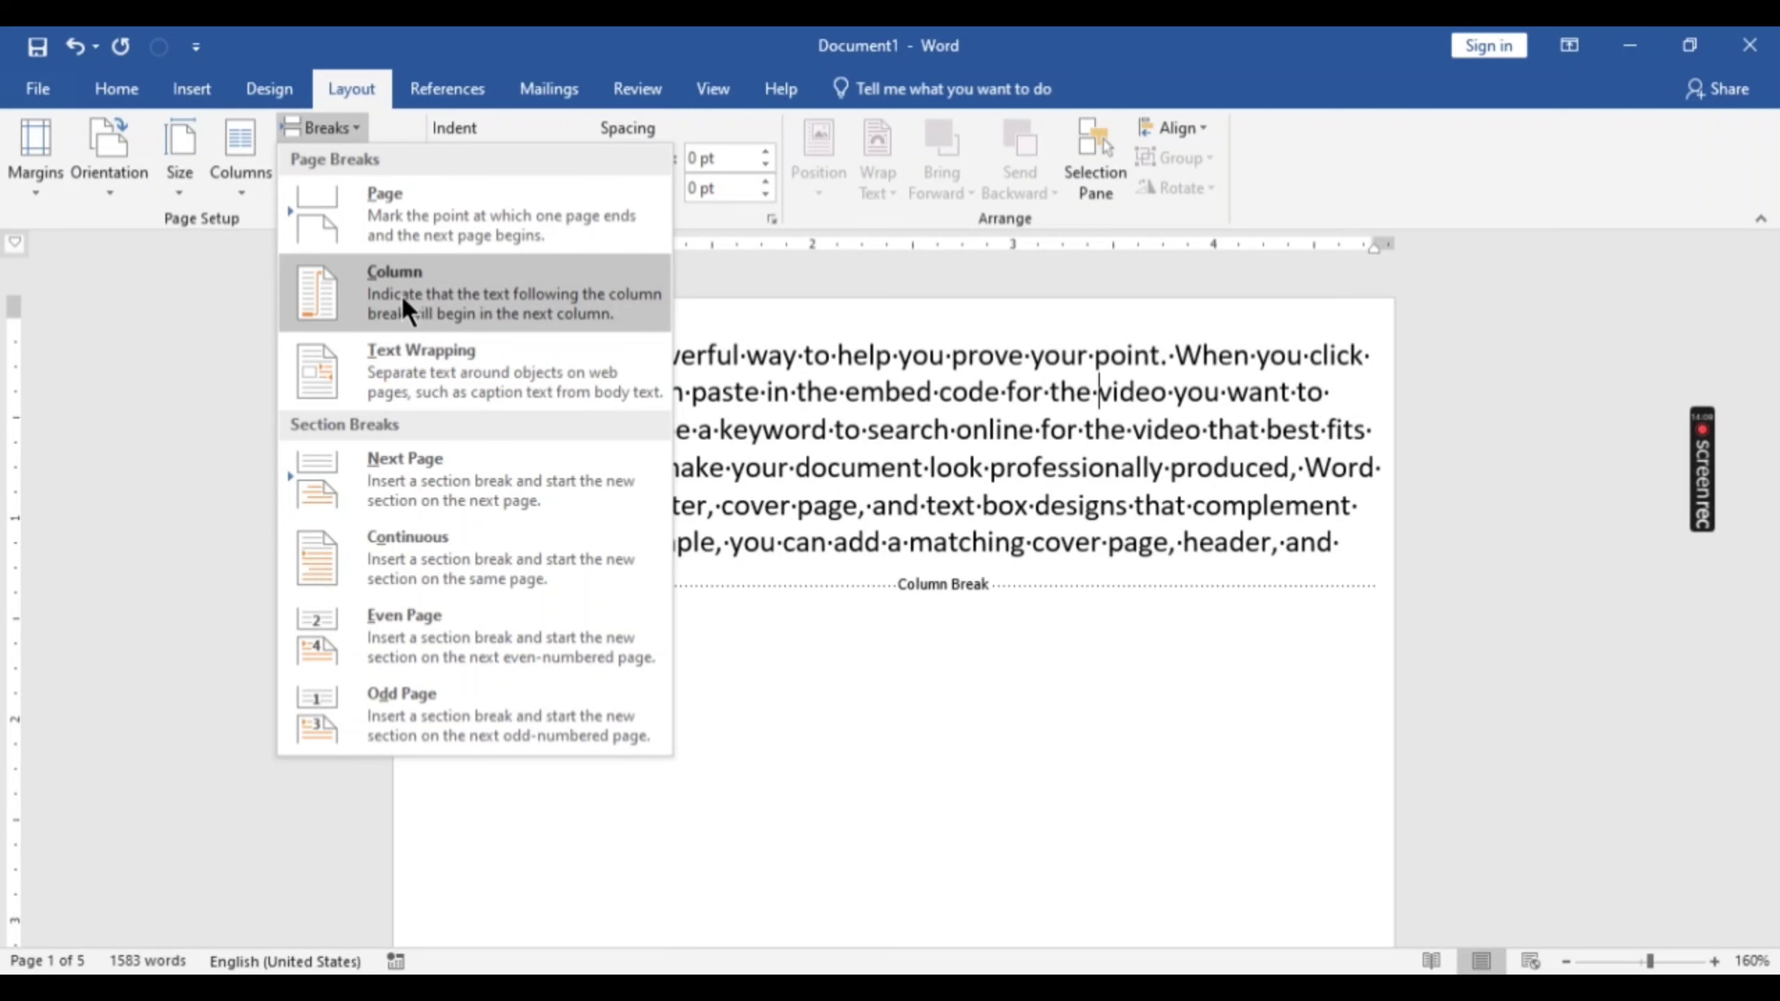
{"action": "left_click", "coordinate": [391, 361]}
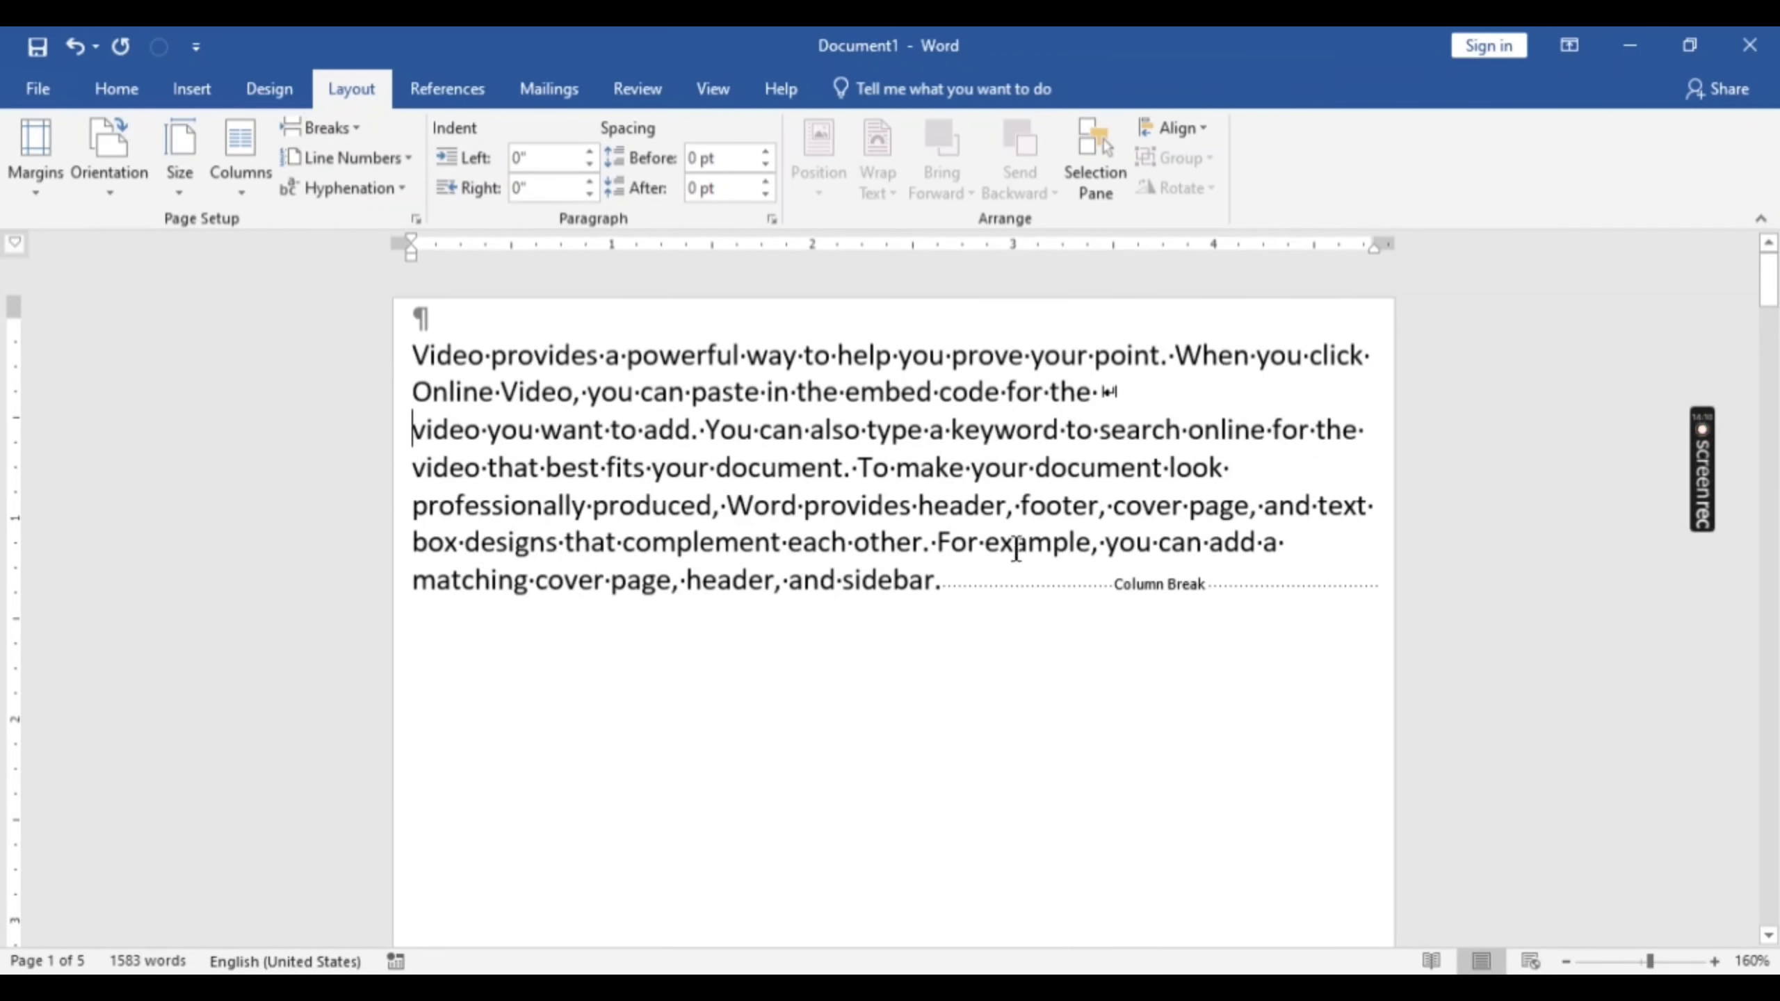
{"action": "left_click", "coordinate": [1098, 429]}
{"action": "left_click", "coordinate": [349, 127]}
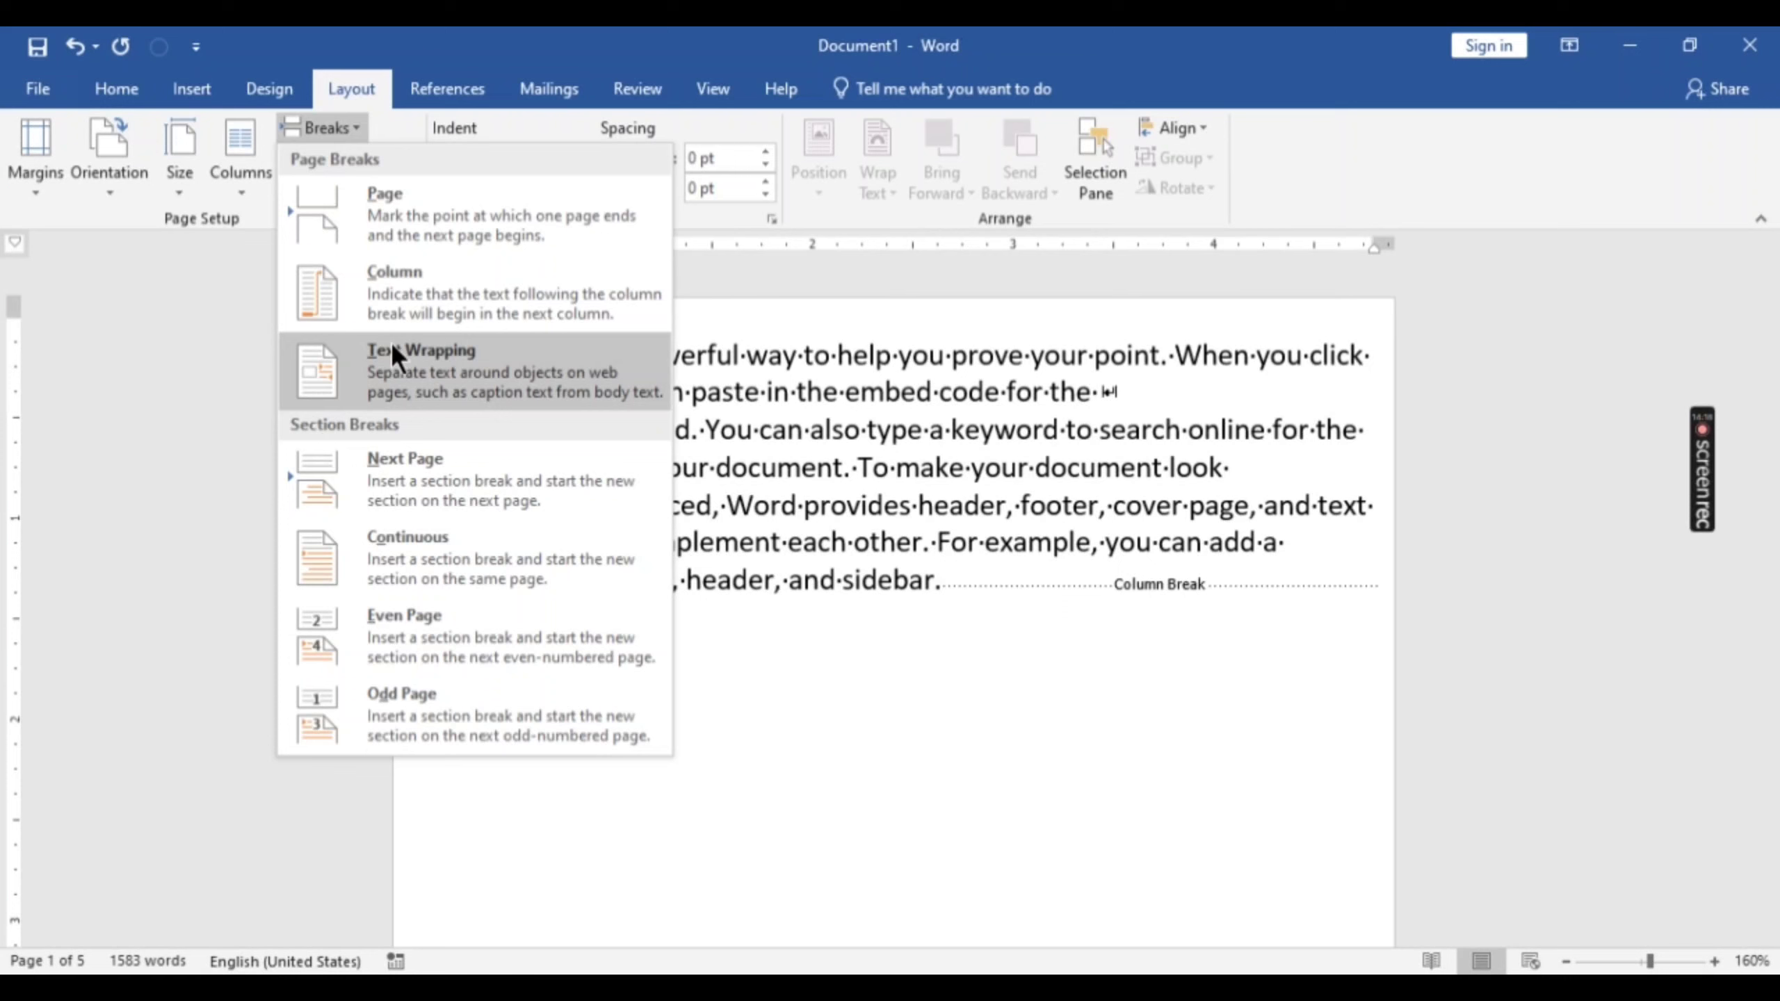
{"action": "left_click", "coordinate": [391, 344]}
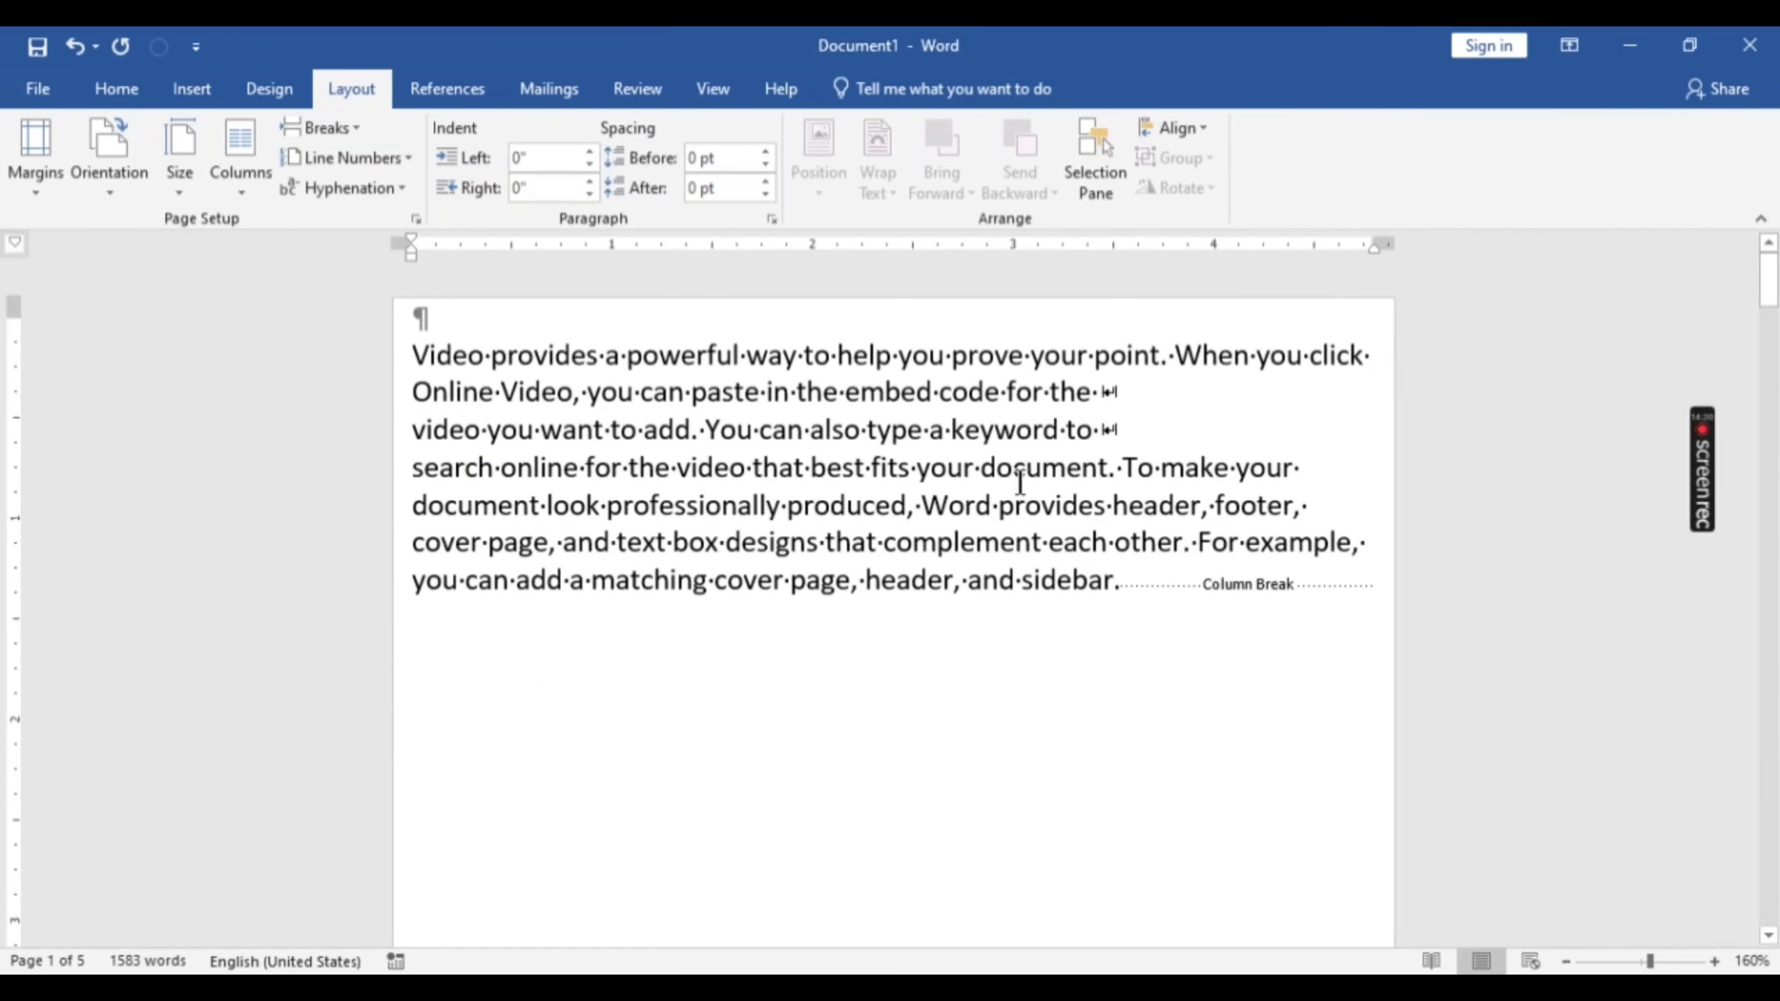
Step: Insert text wrapping breaks in the first paragraph before "document. To make", before "produced" and before "box designs"
{"action": "left_click", "coordinate": [342, 131]}
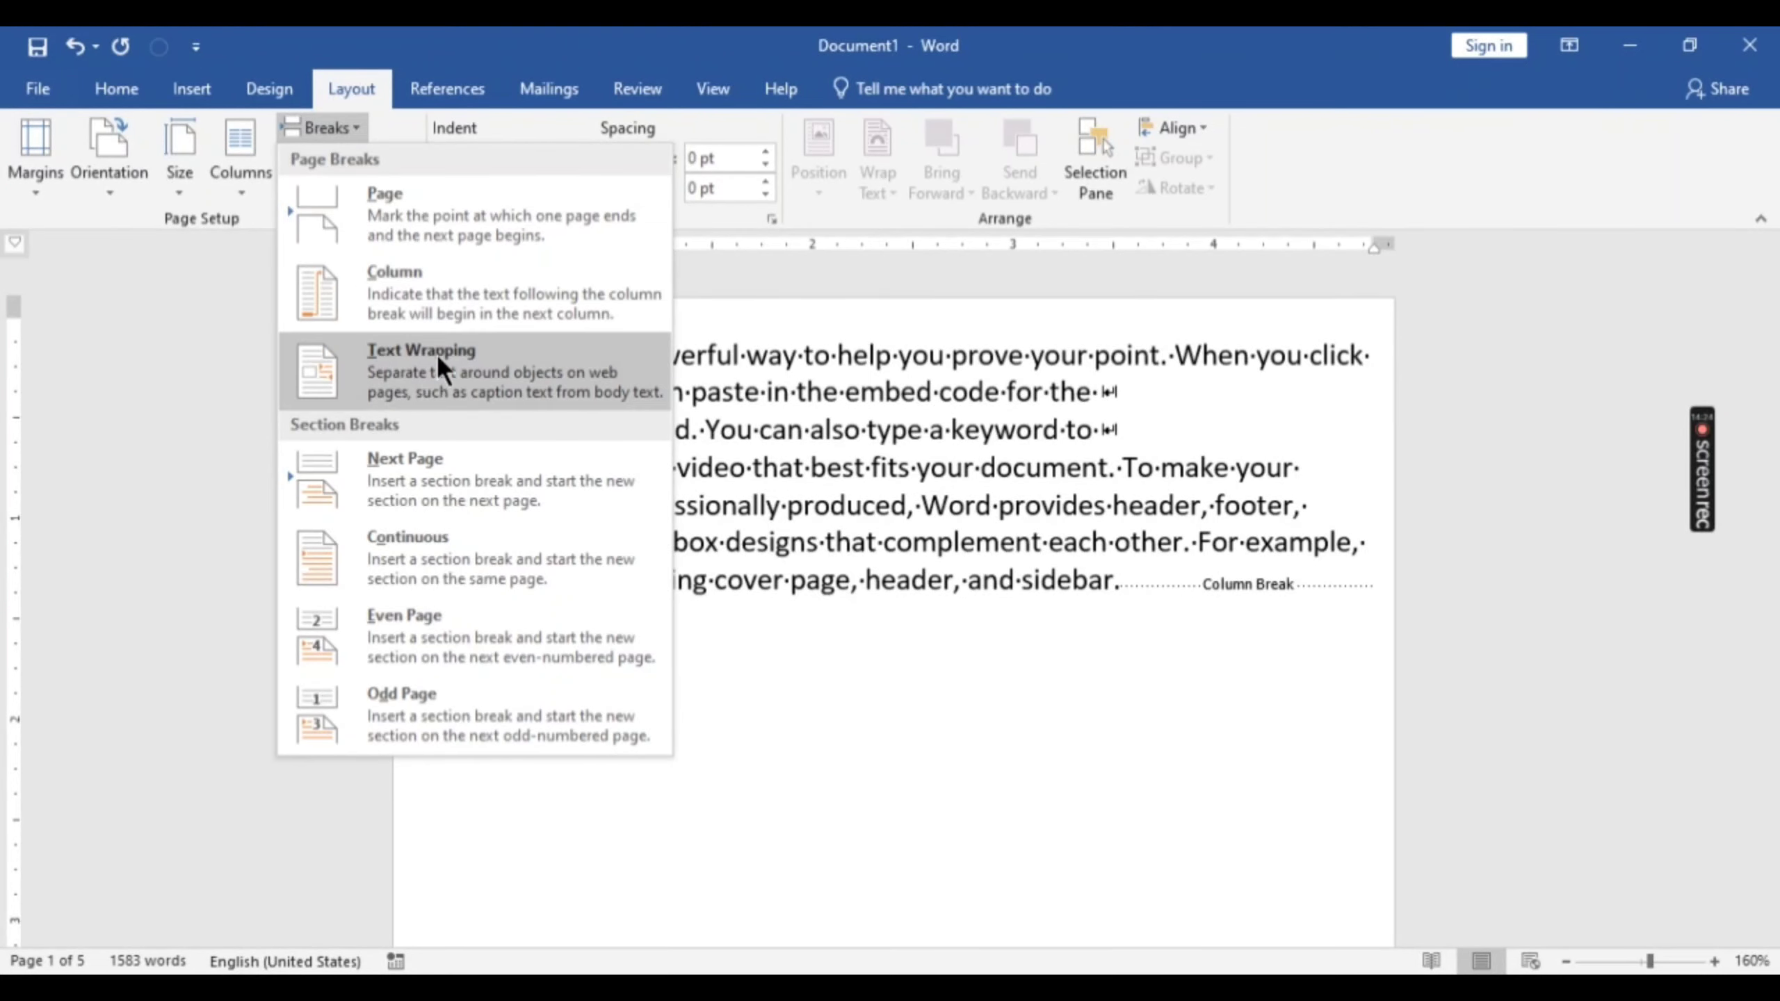
{"action": "left_click", "coordinate": [435, 356]}
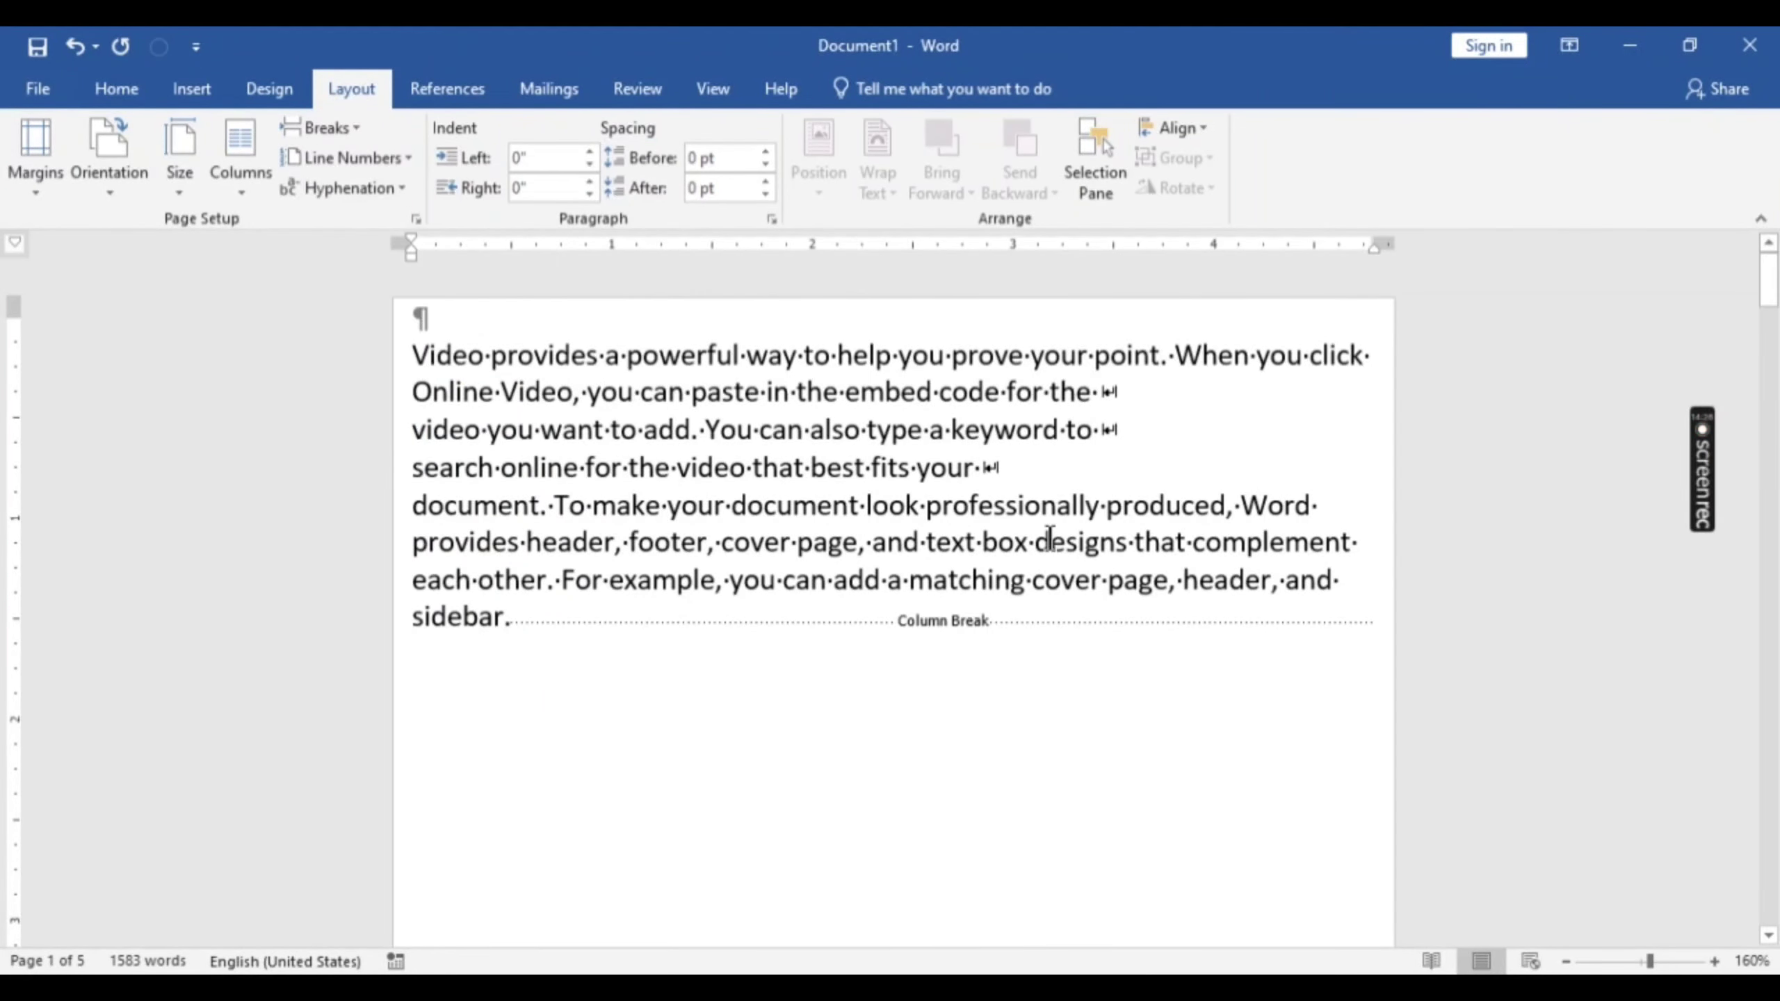
{"action": "left_click", "coordinate": [1105, 506]}
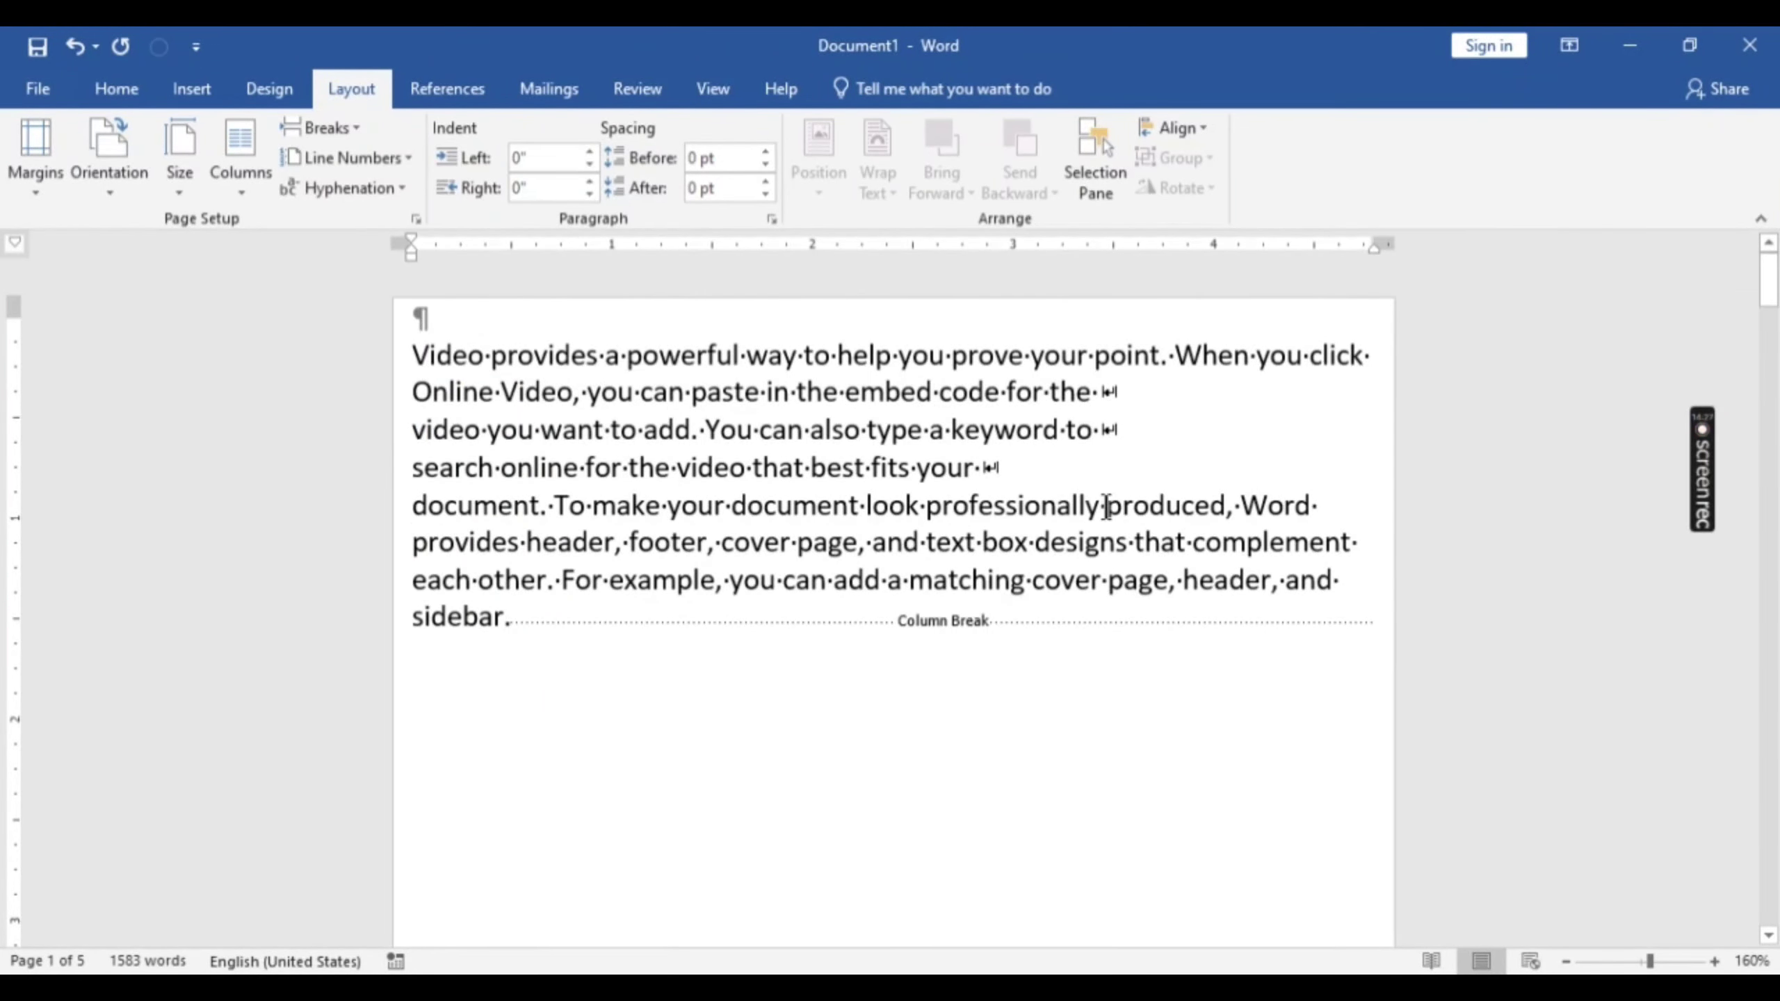
{"action": "left_click", "coordinate": [352, 132]}
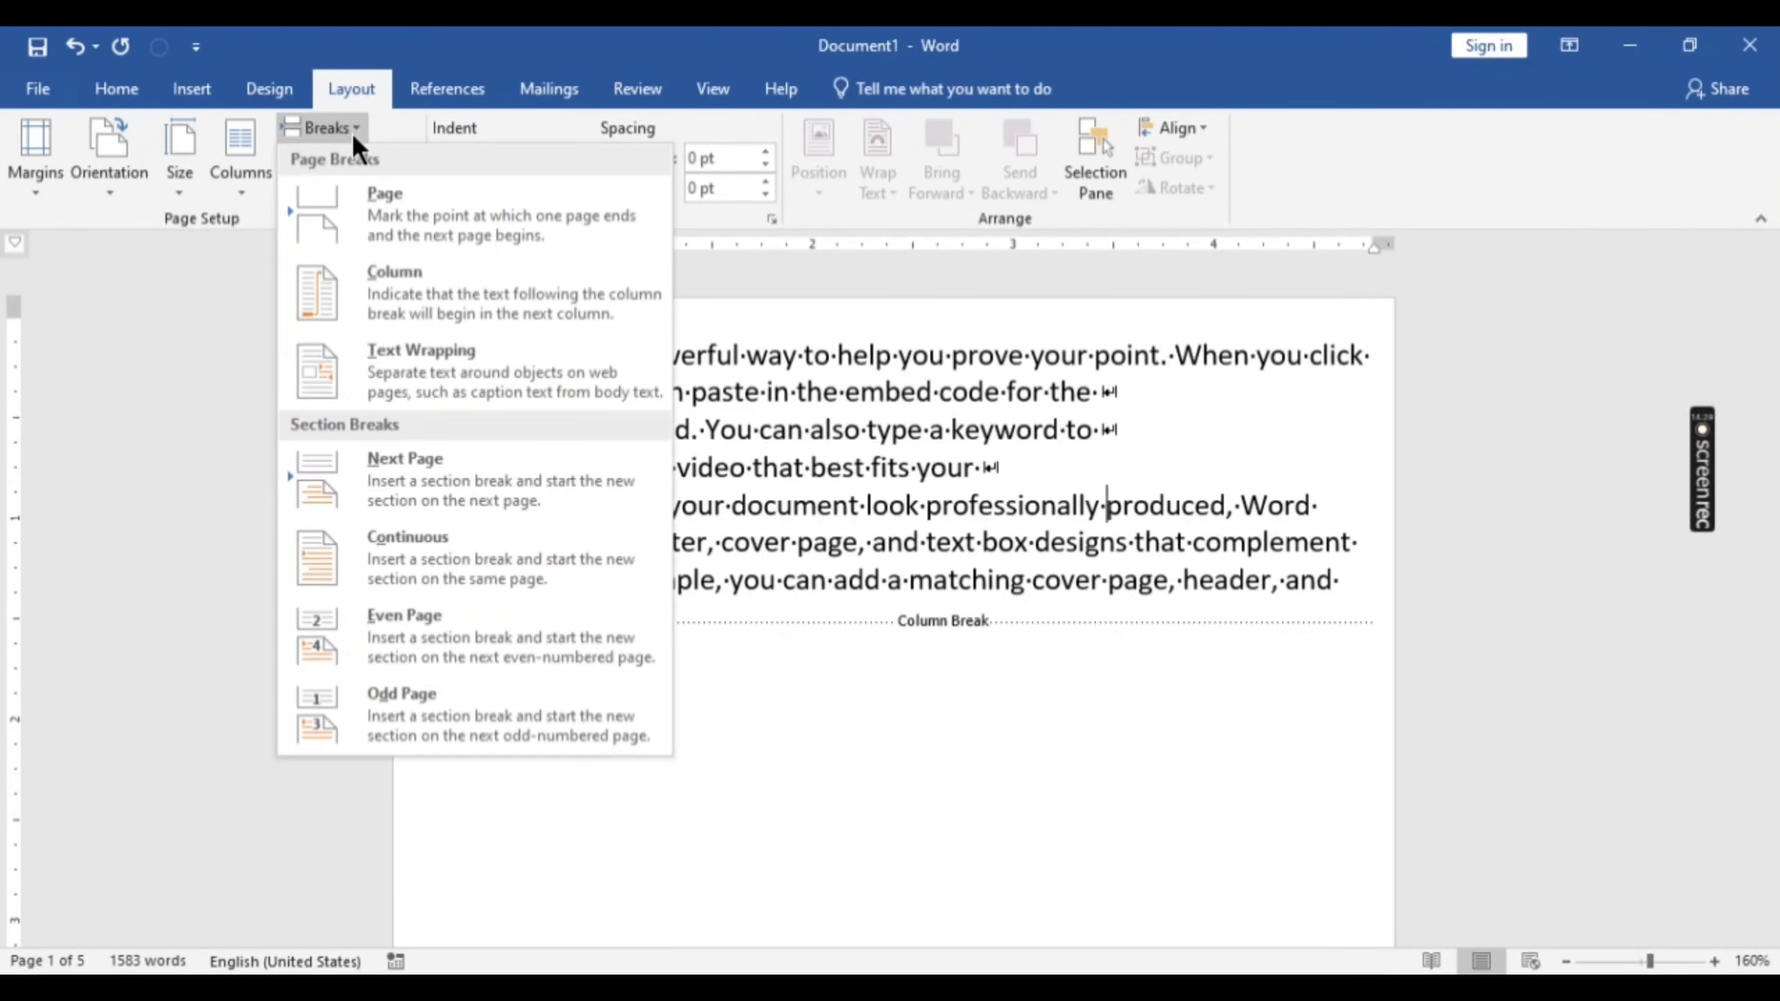
{"action": "left_click", "coordinate": [465, 379]}
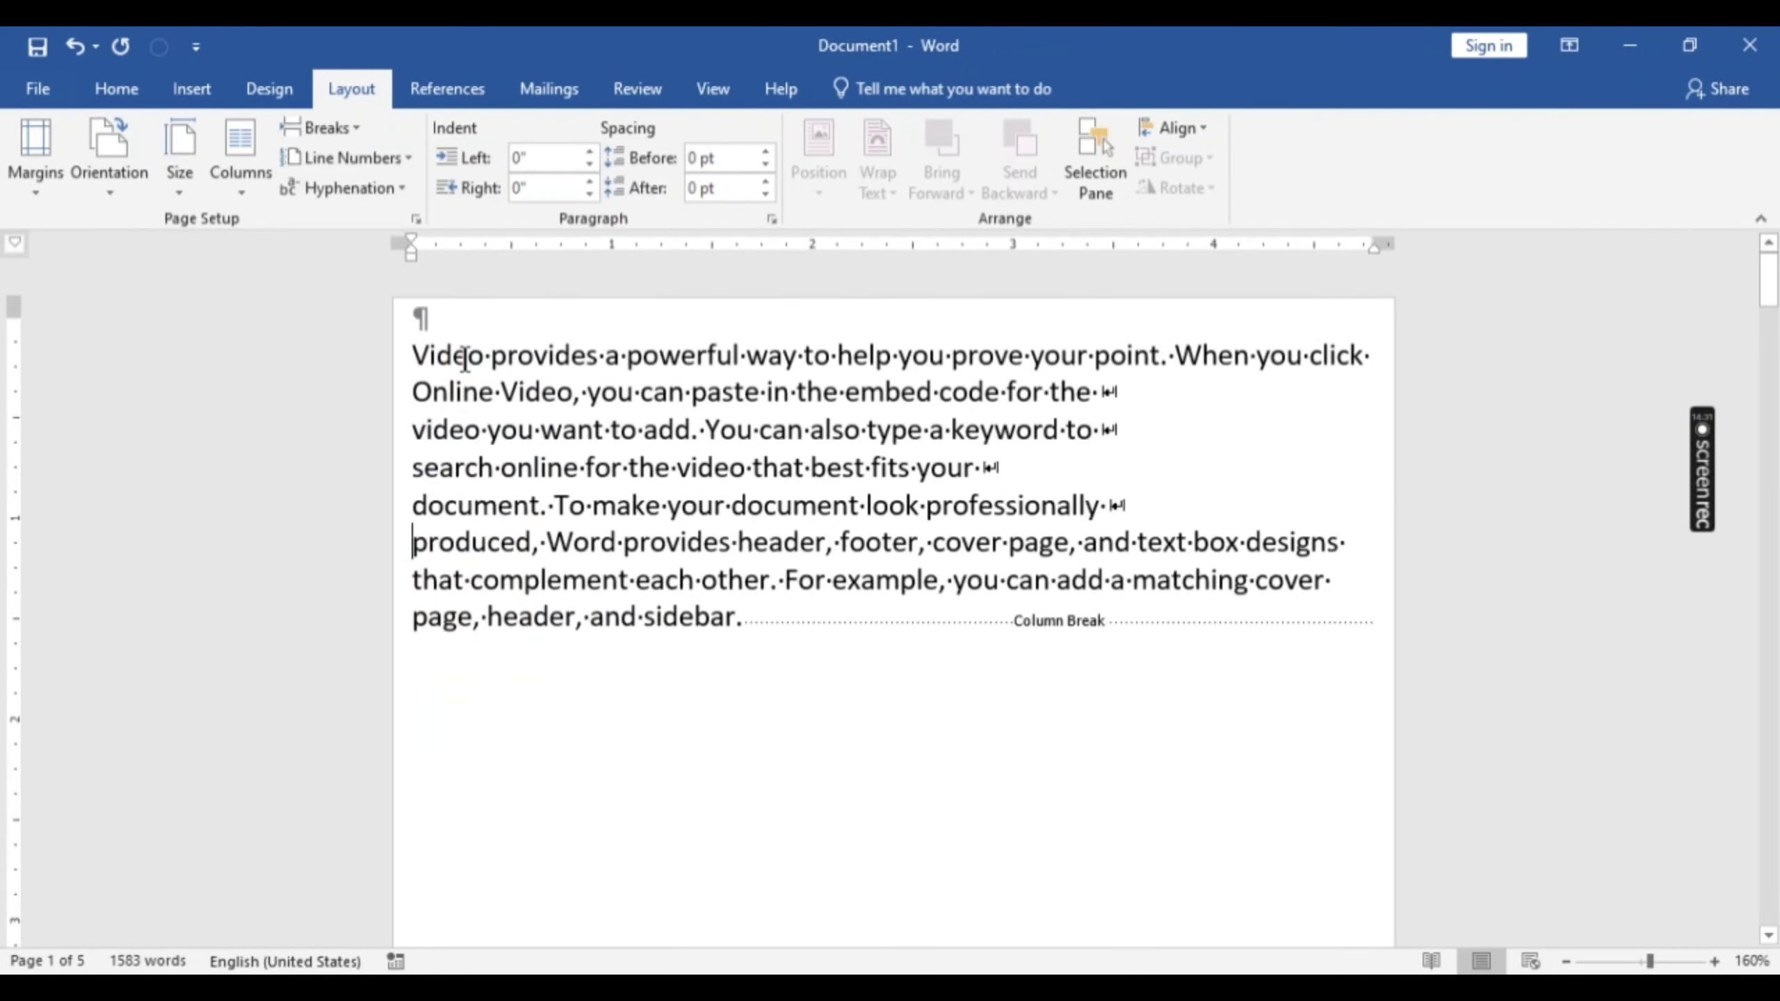
{"action": "left_click", "coordinate": [1191, 542]}
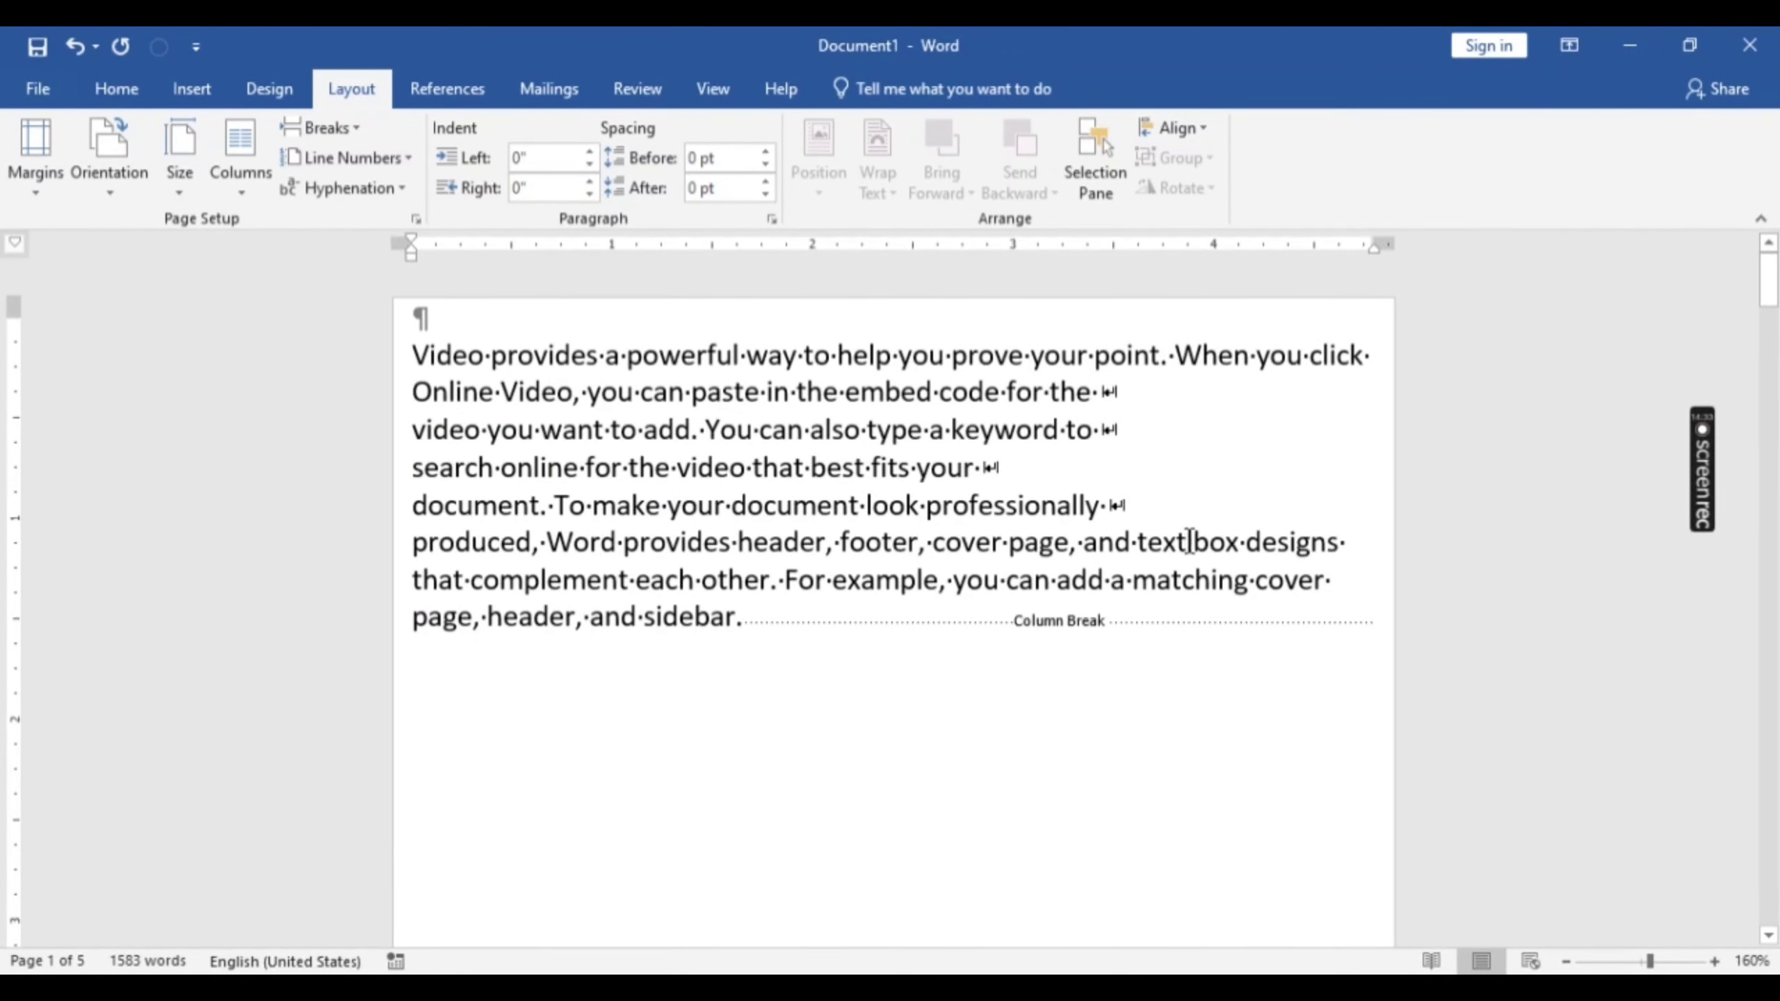
{"action": "left_click", "coordinate": [328, 137]}
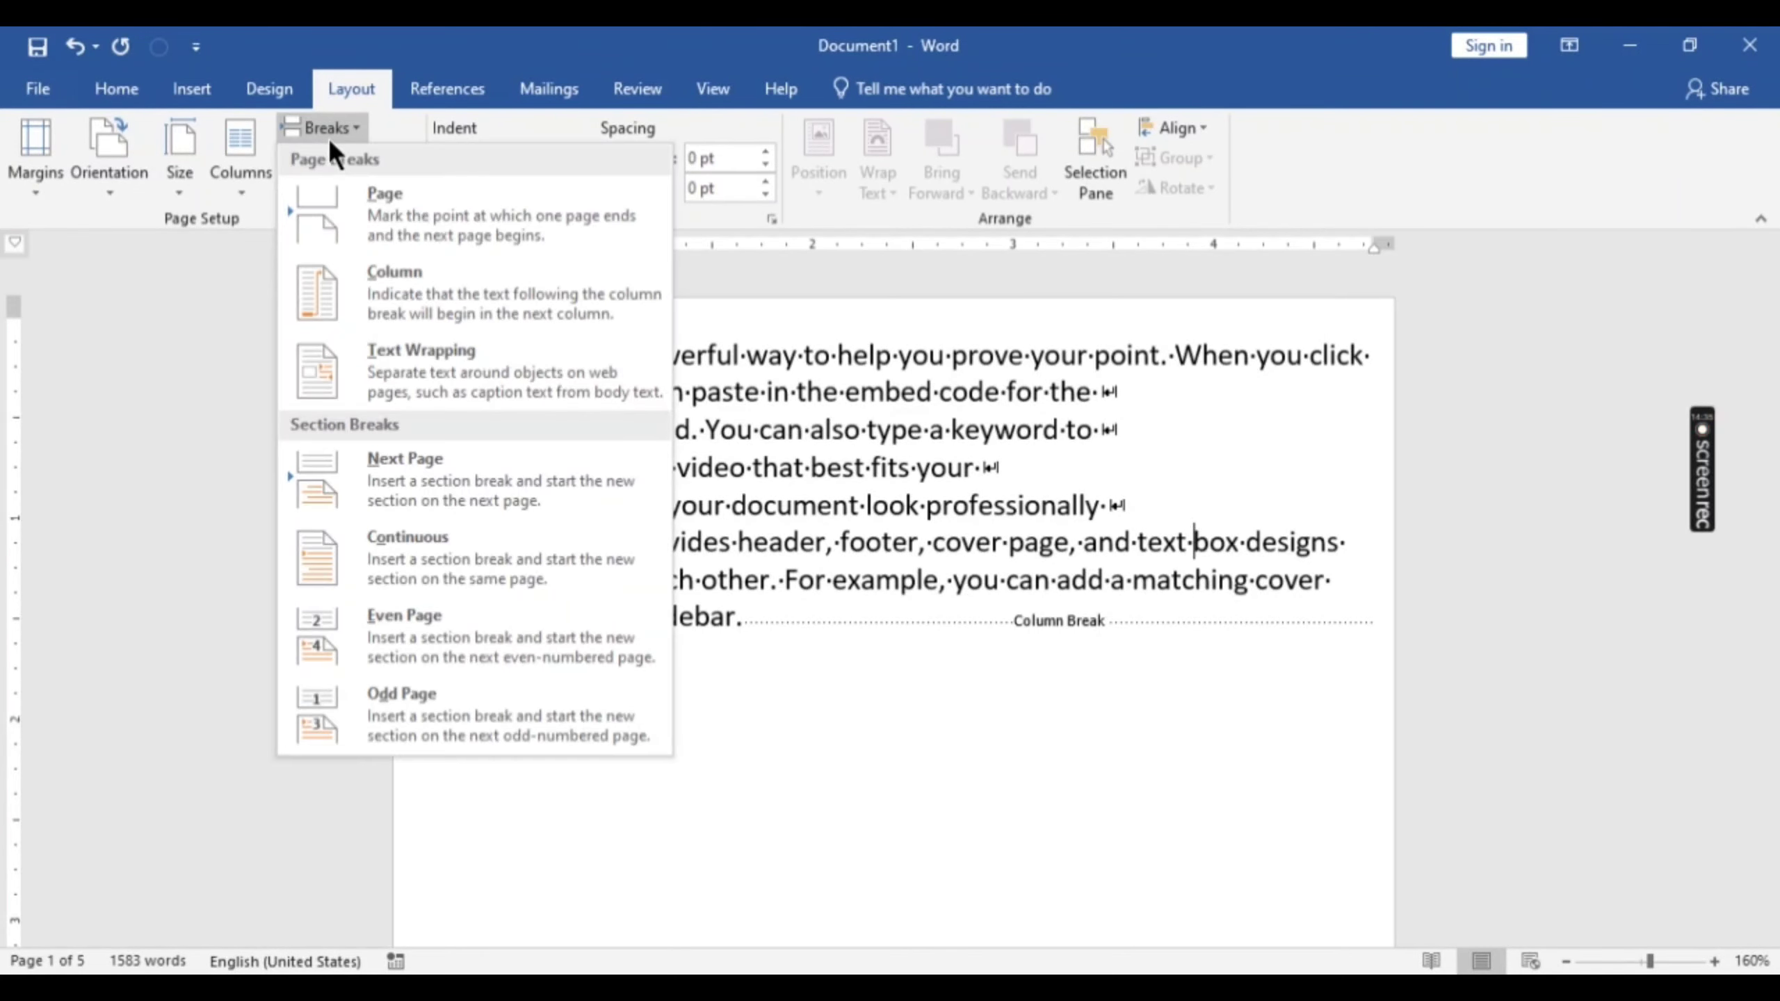
{"action": "left_click", "coordinate": [465, 369]}
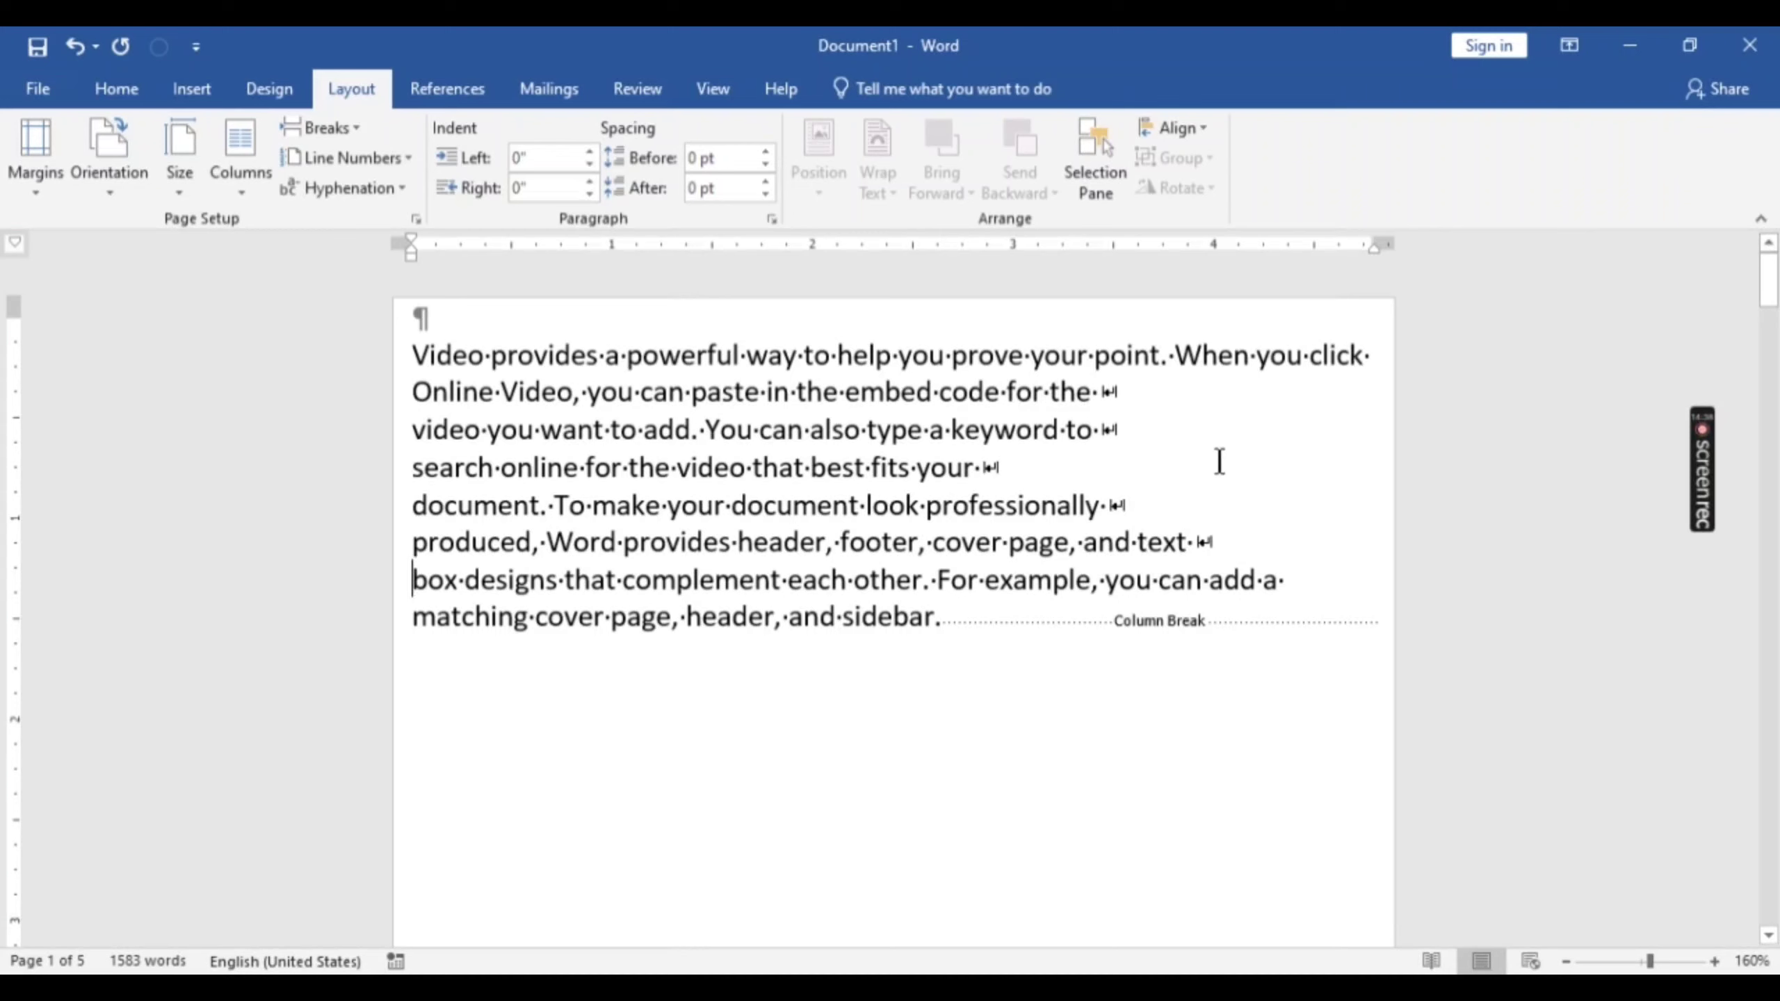
Step: Draw a cloud shape about 1.1" high and 1.07" wide in the space beside the shortened lines of the first paragraph
{"action": "left_click", "coordinate": [1136, 395]}
{"action": "left_click", "coordinate": [188, 87]}
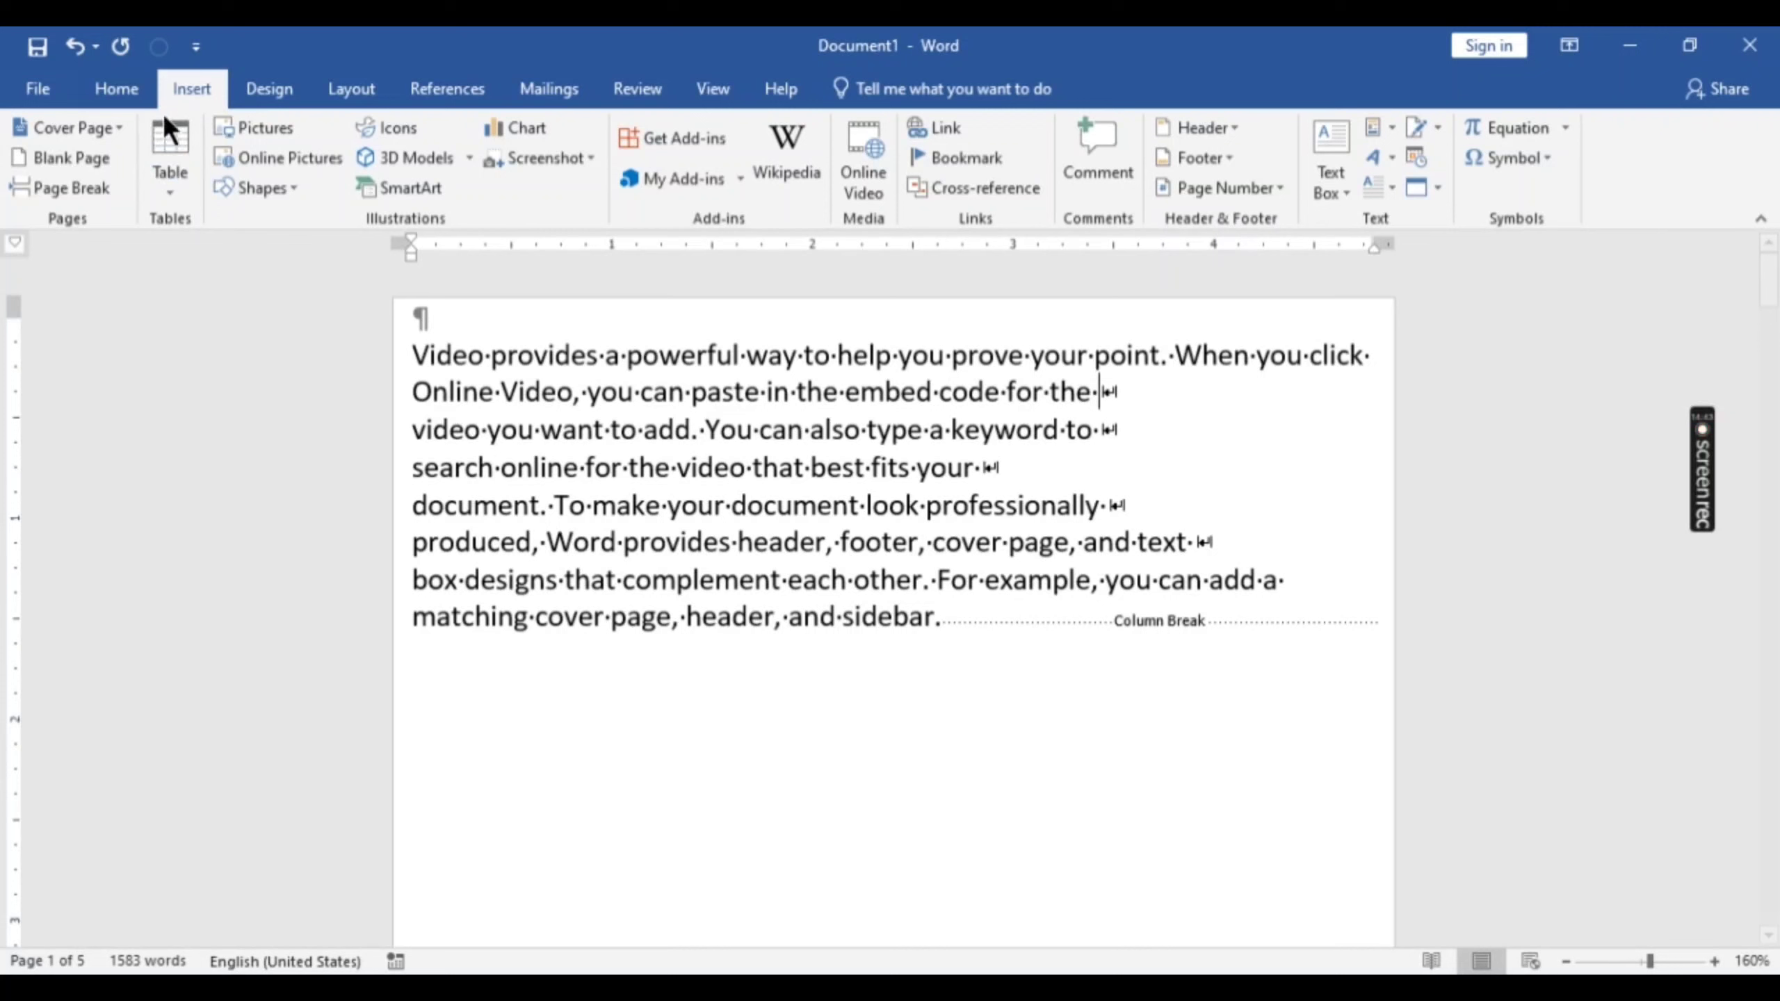
{"action": "left_click", "coordinate": [255, 183]}
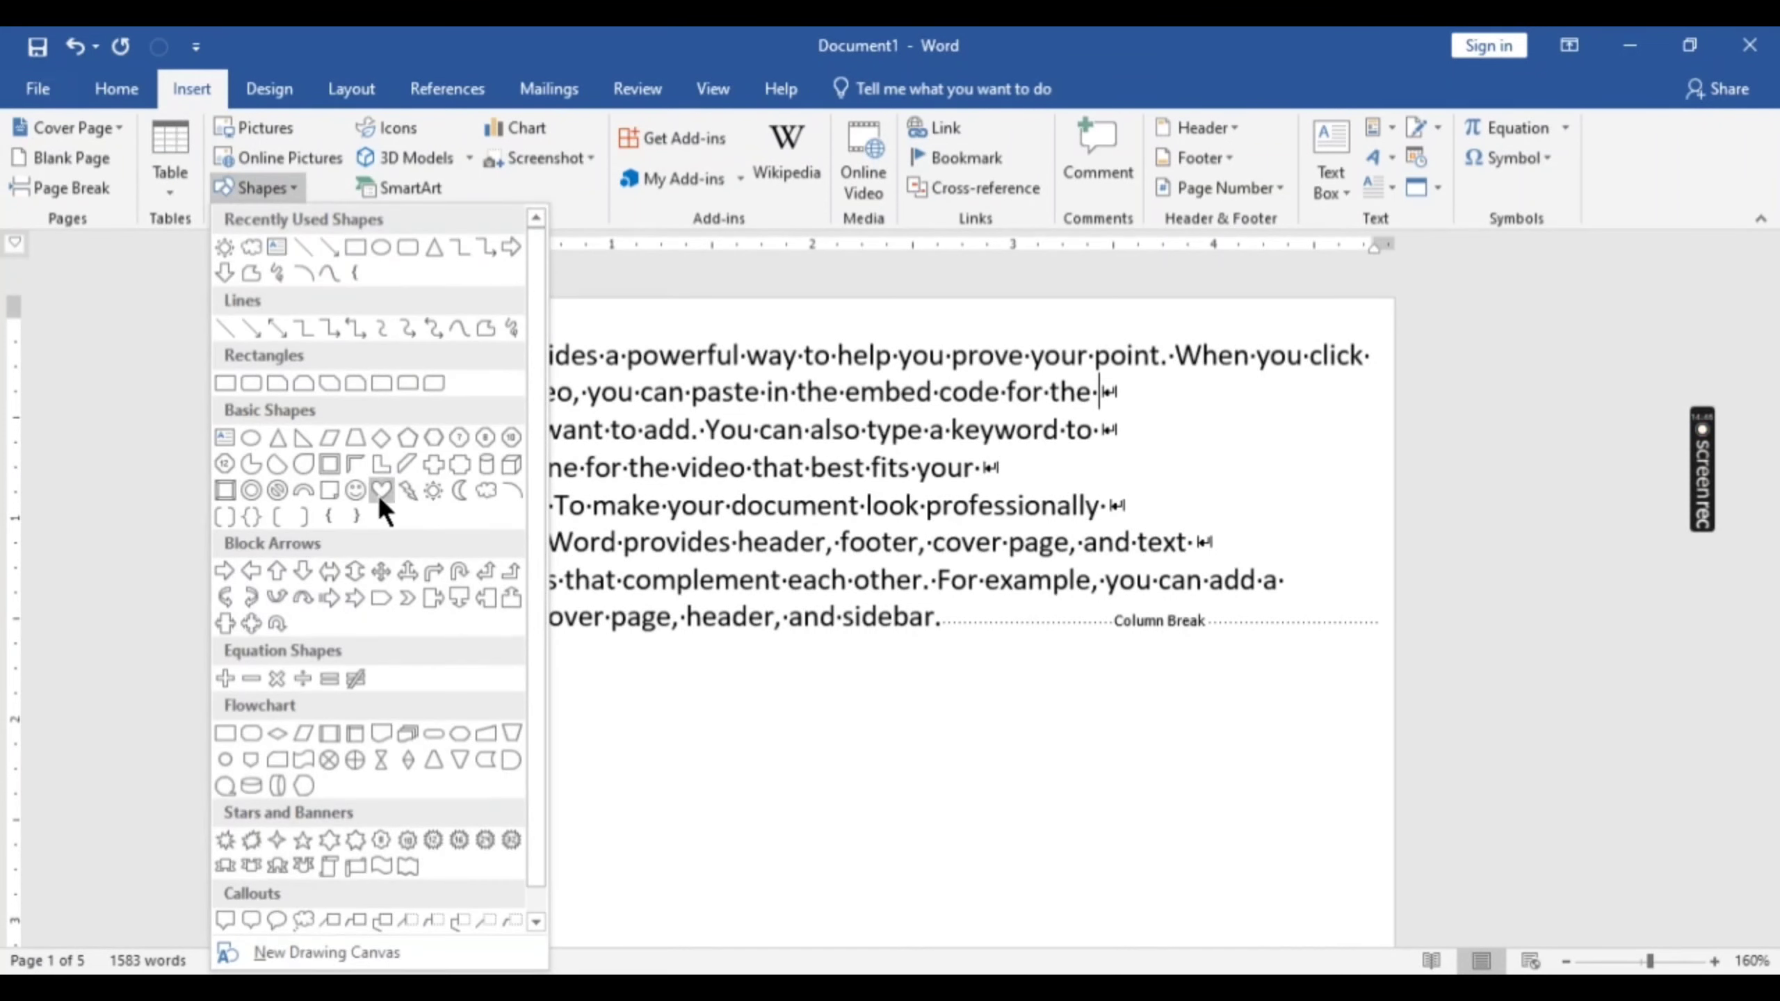
{"action": "left_click", "coordinate": [475, 486]}
{"action": "left_click_drag", "start_coordinate": [1139, 386], "coordinate": [1353, 606]}
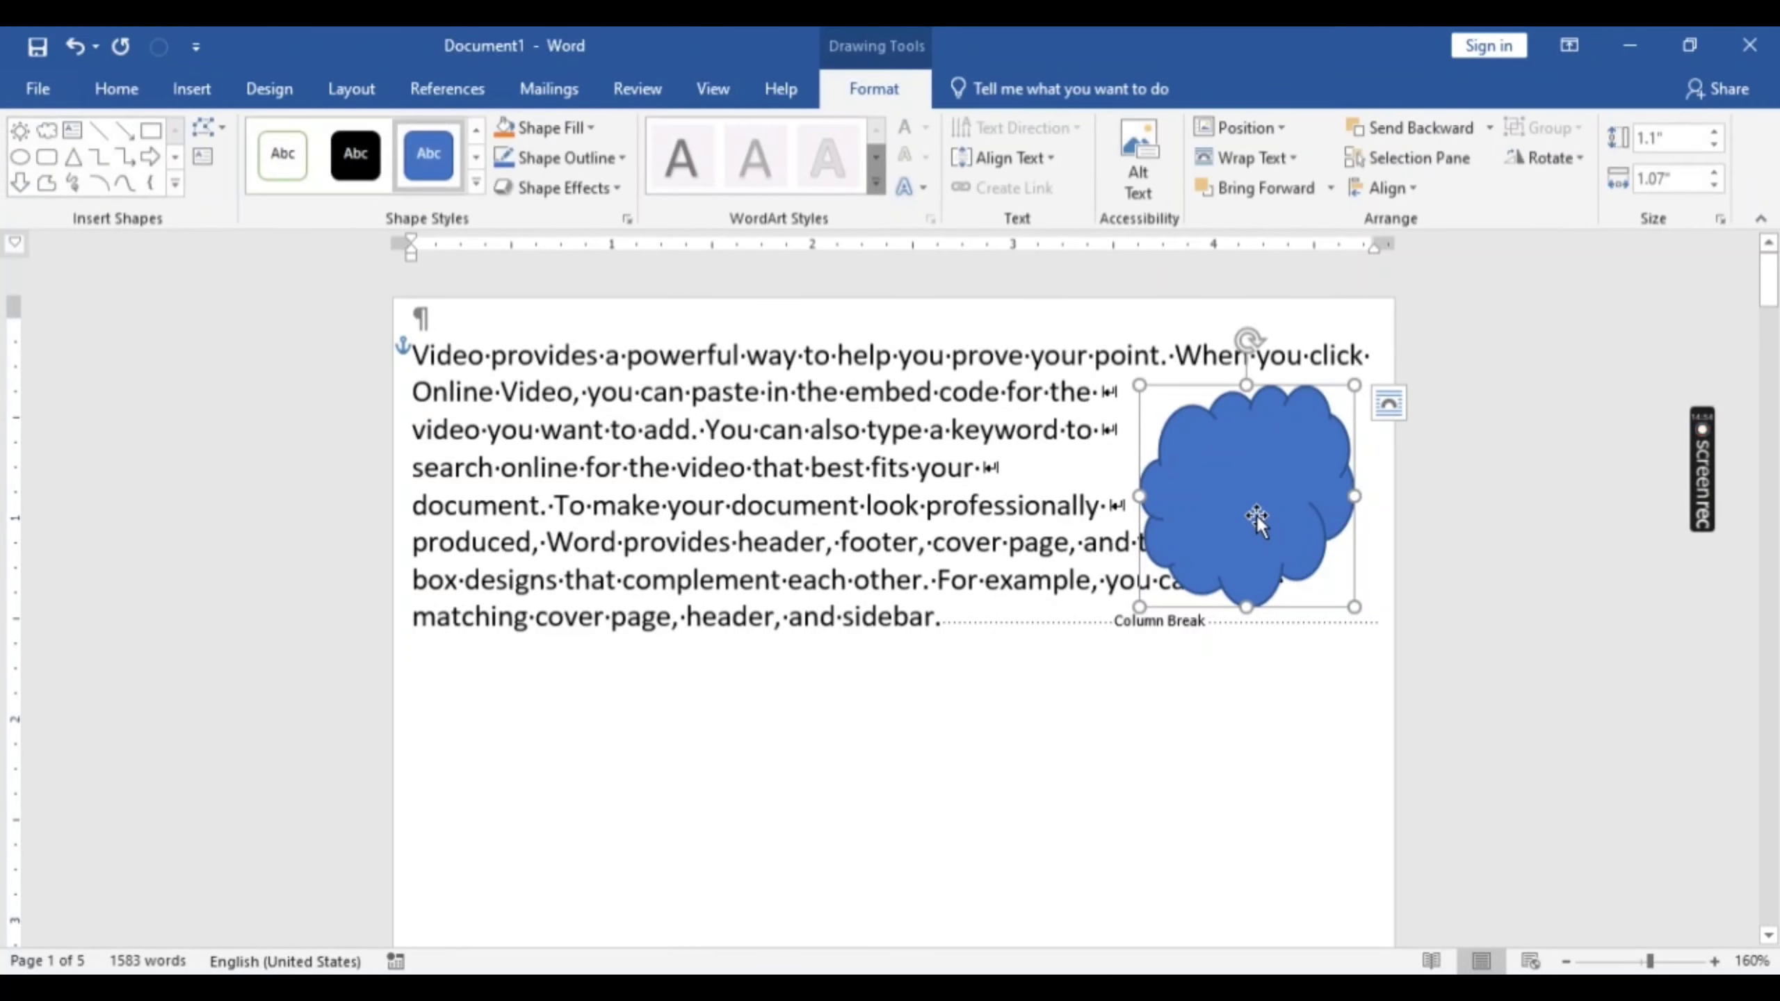
Step: Reduce the cloud's height to about 0.85" and position it beside the wrapped lines, clear of the paragraph's text
{"action": "left_click_drag", "start_coordinate": [1255, 516], "coordinate": [1277, 495]}
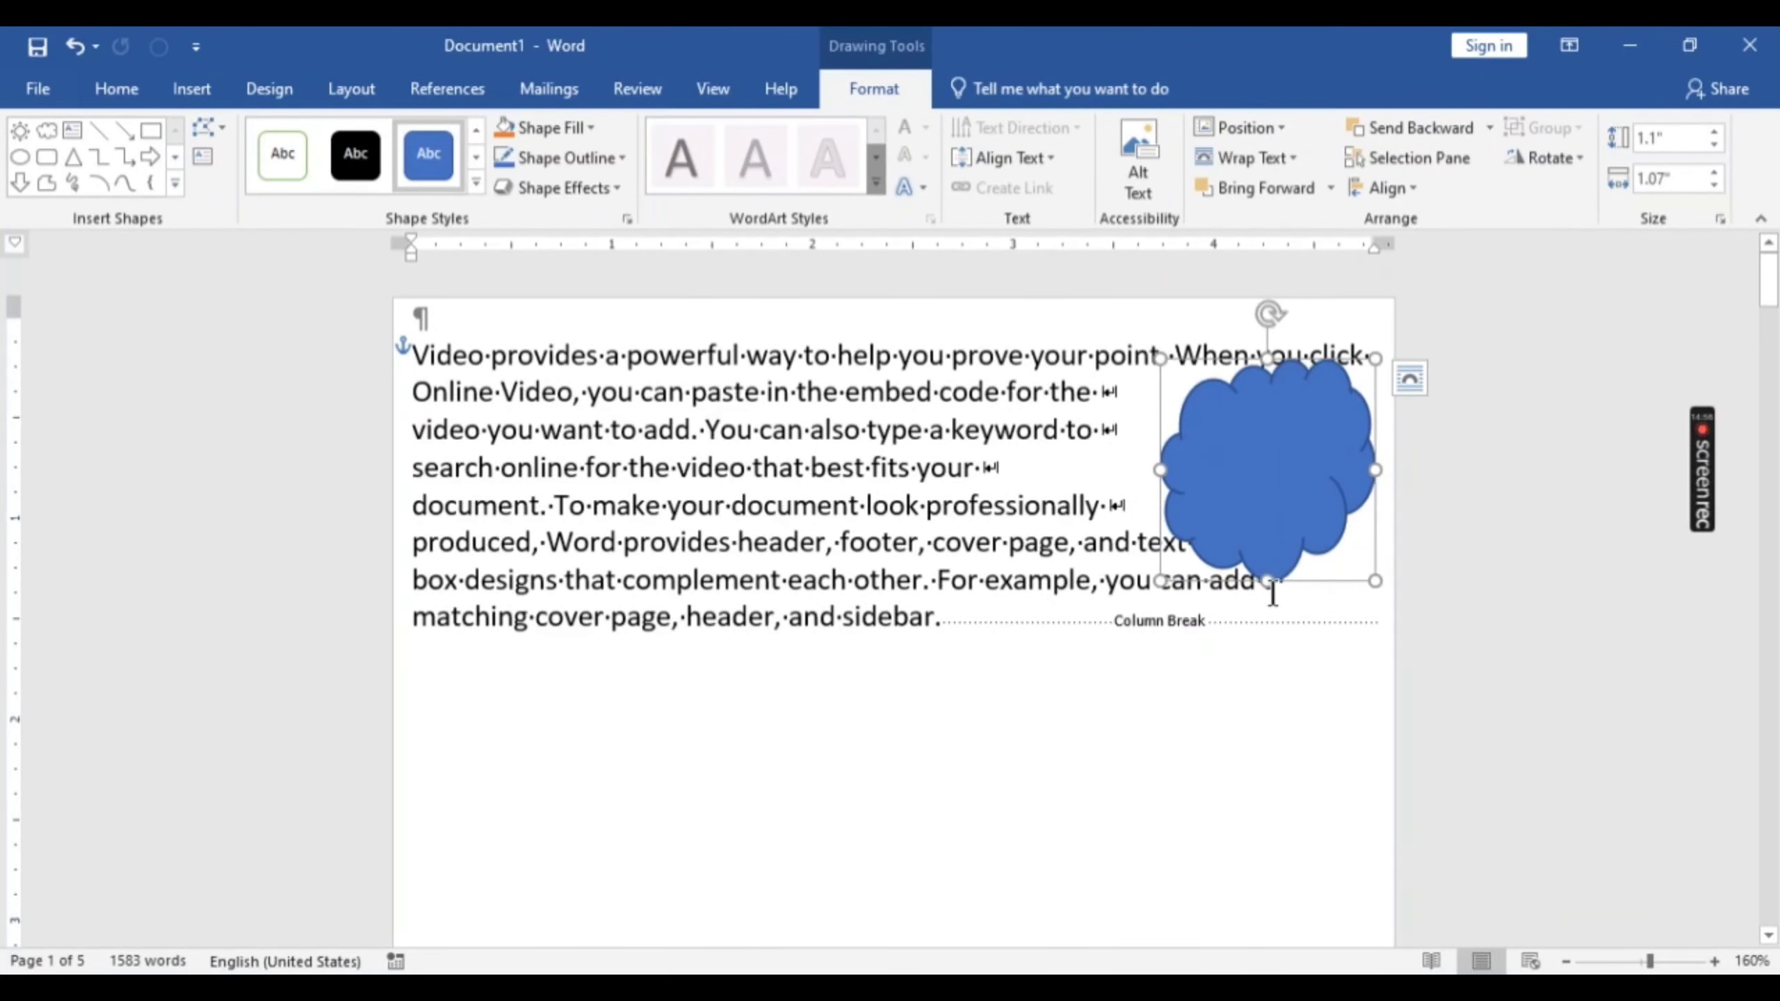
{"action": "left_click_drag", "start_coordinate": [1272, 592], "coordinate": [1265, 531]}
{"action": "left_click", "coordinate": [1207, 479]}
{"action": "left_click", "coordinate": [919, 616]}
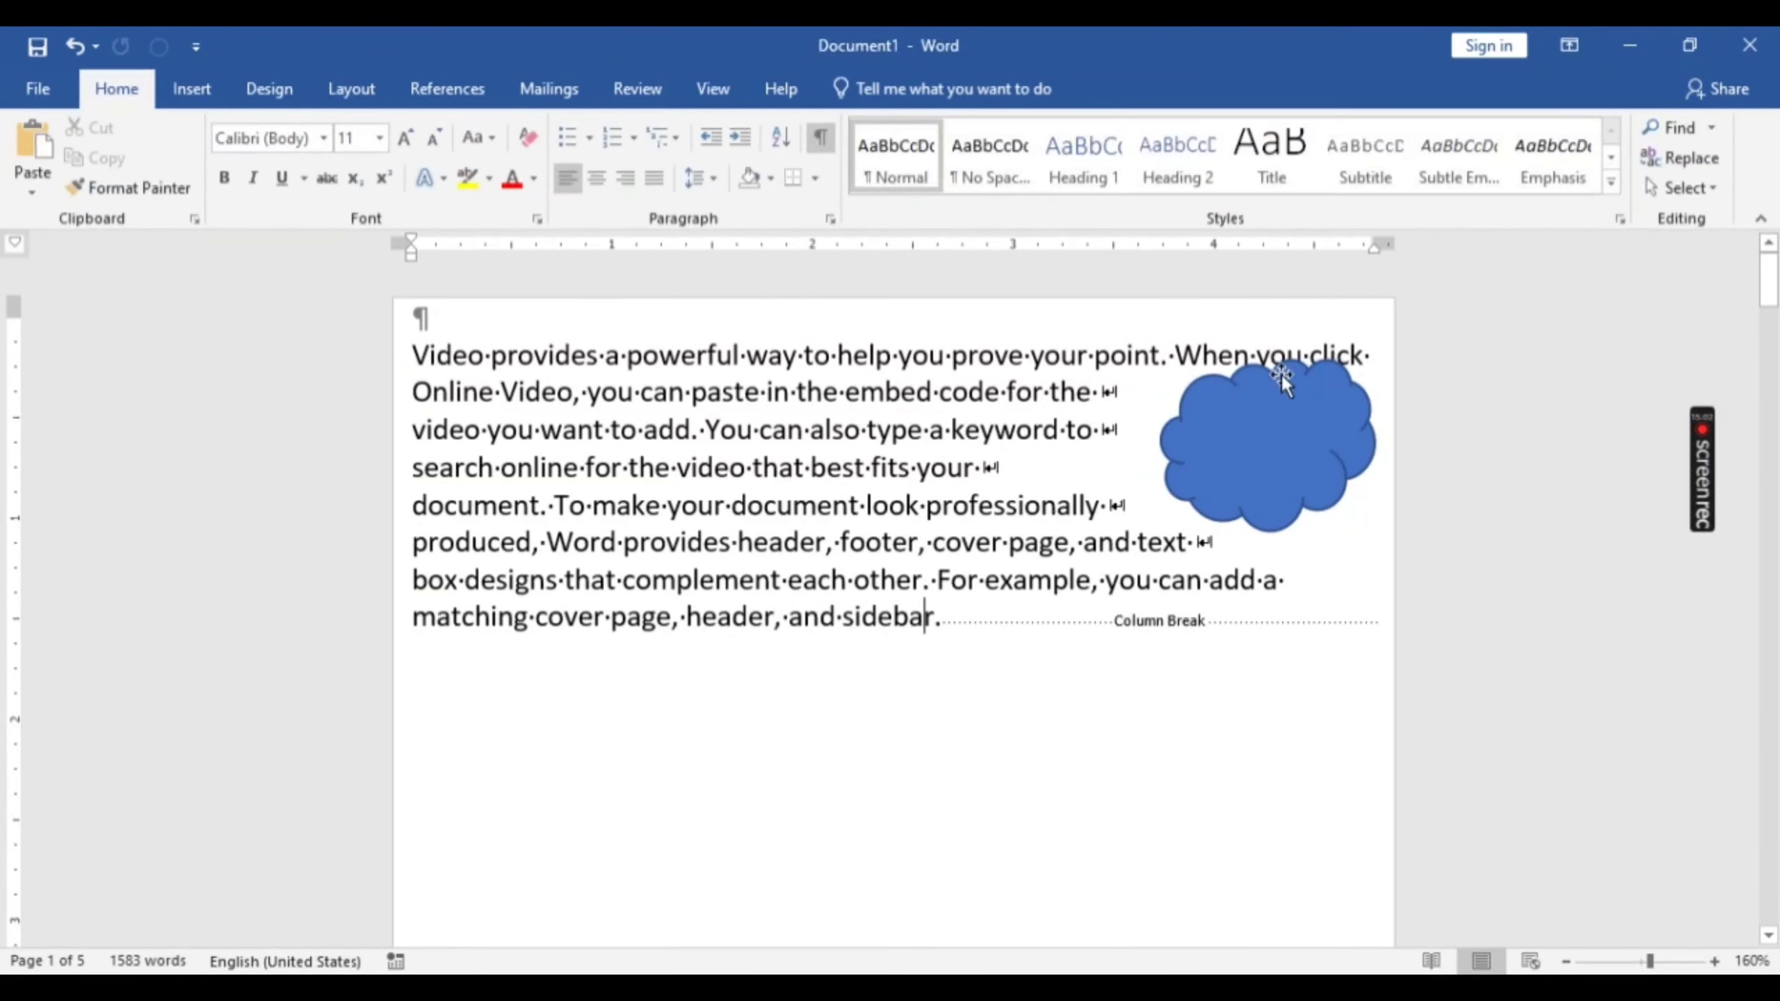
{"action": "left_click_drag", "start_coordinate": [1277, 393], "coordinate": [1272, 412]}
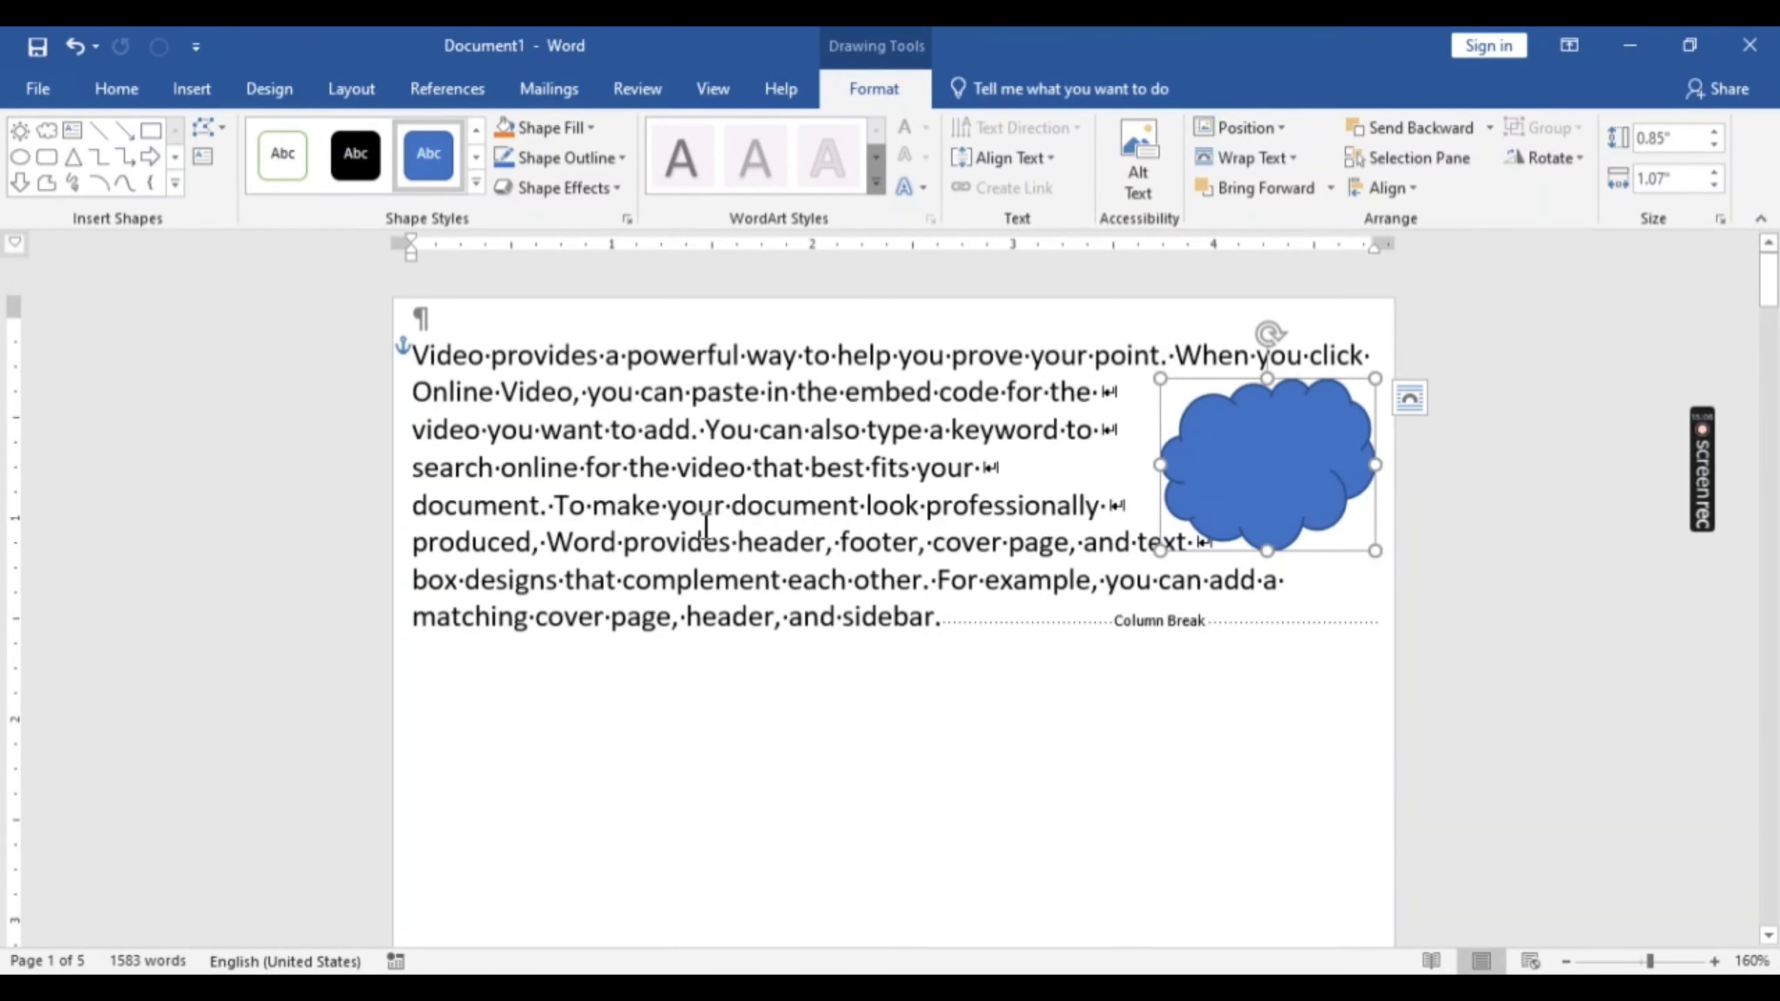
Step: Hide the formatting marks and check how the first paragraph's text runs beside the cloud
{"action": "key", "text": "ctrl+shift+8"}
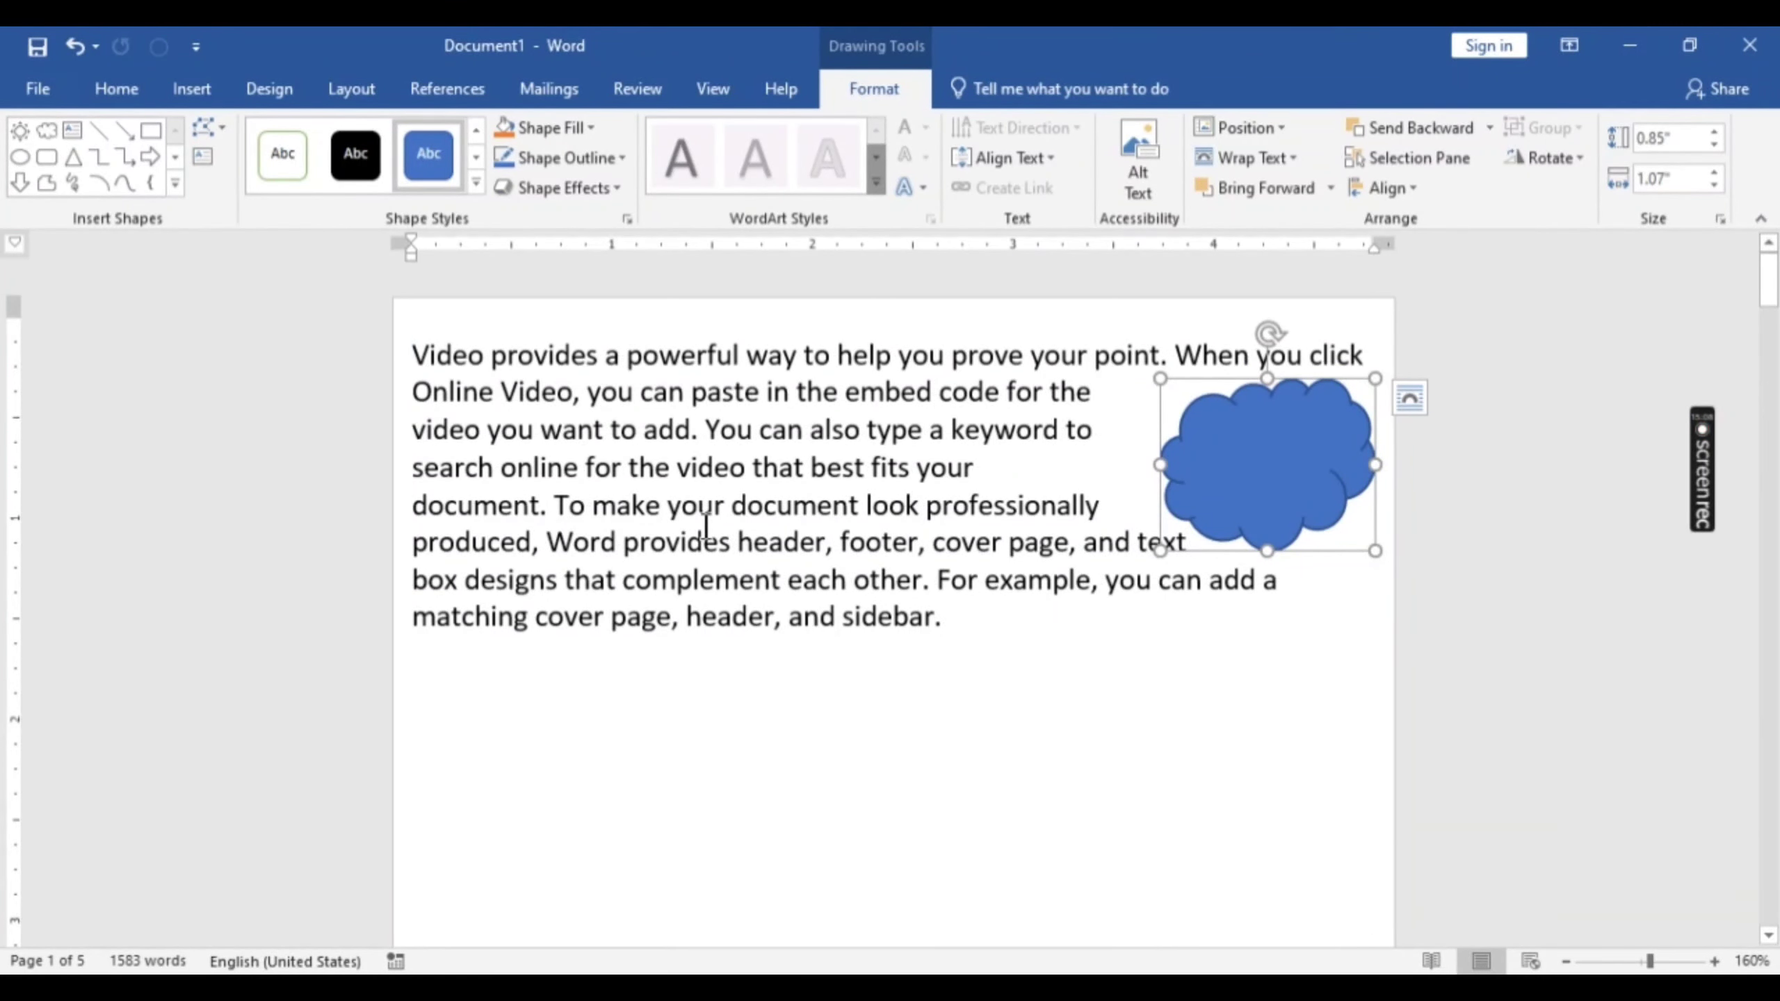
{"action": "left_click", "coordinate": [427, 512]}
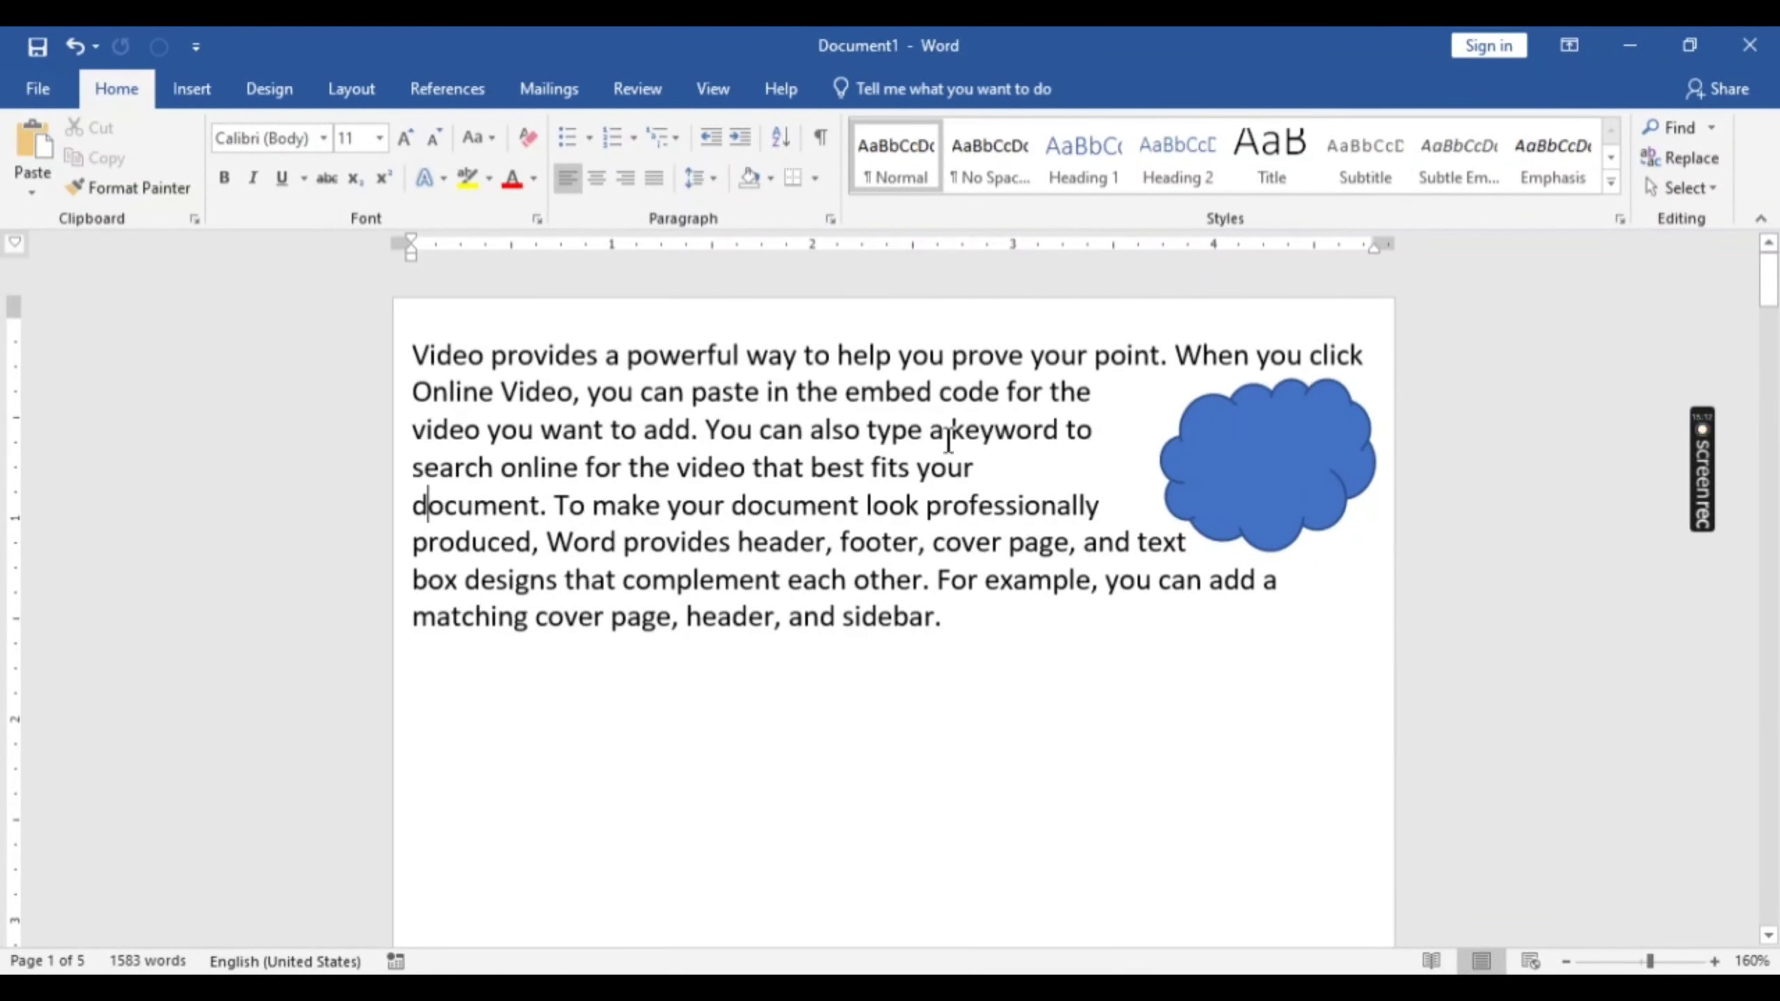
{"action": "scroll", "coordinate": [811, 510], "scroll_direction": "down", "scroll_amount": 2}
{"action": "scroll", "coordinate": [812, 510], "scroll_direction": "up", "scroll_amount": 2}
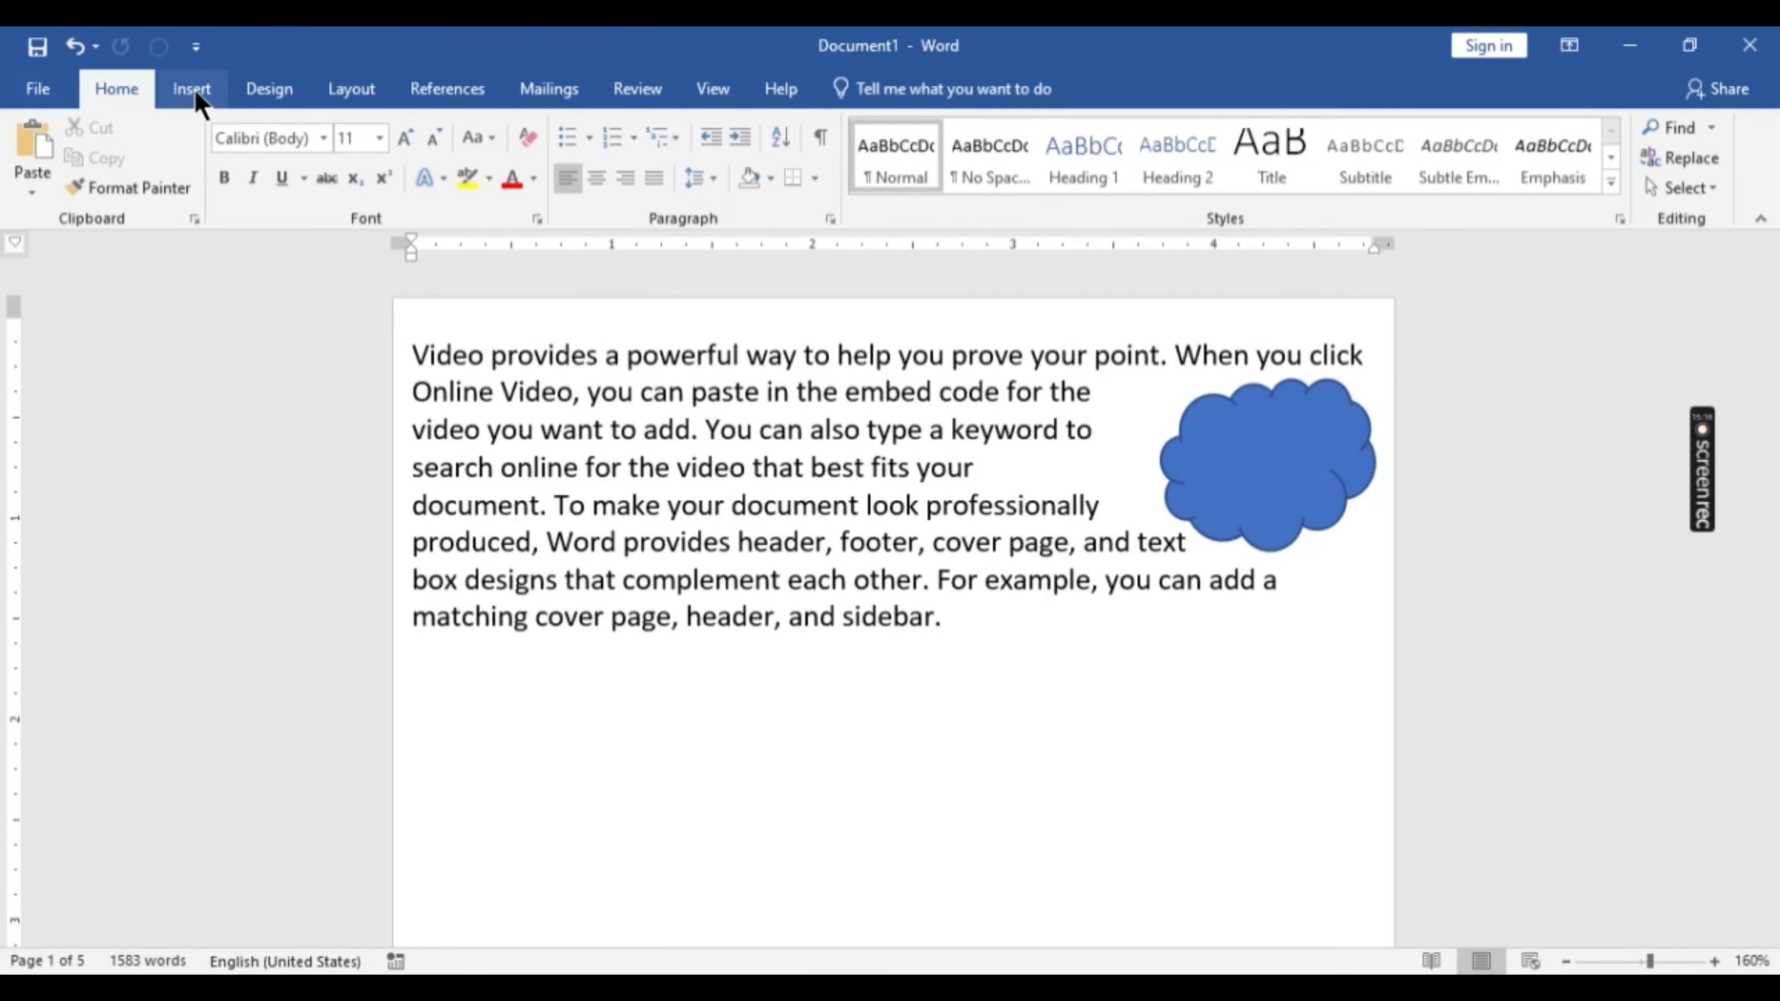
{"action": "left_click", "coordinate": [365, 91]}
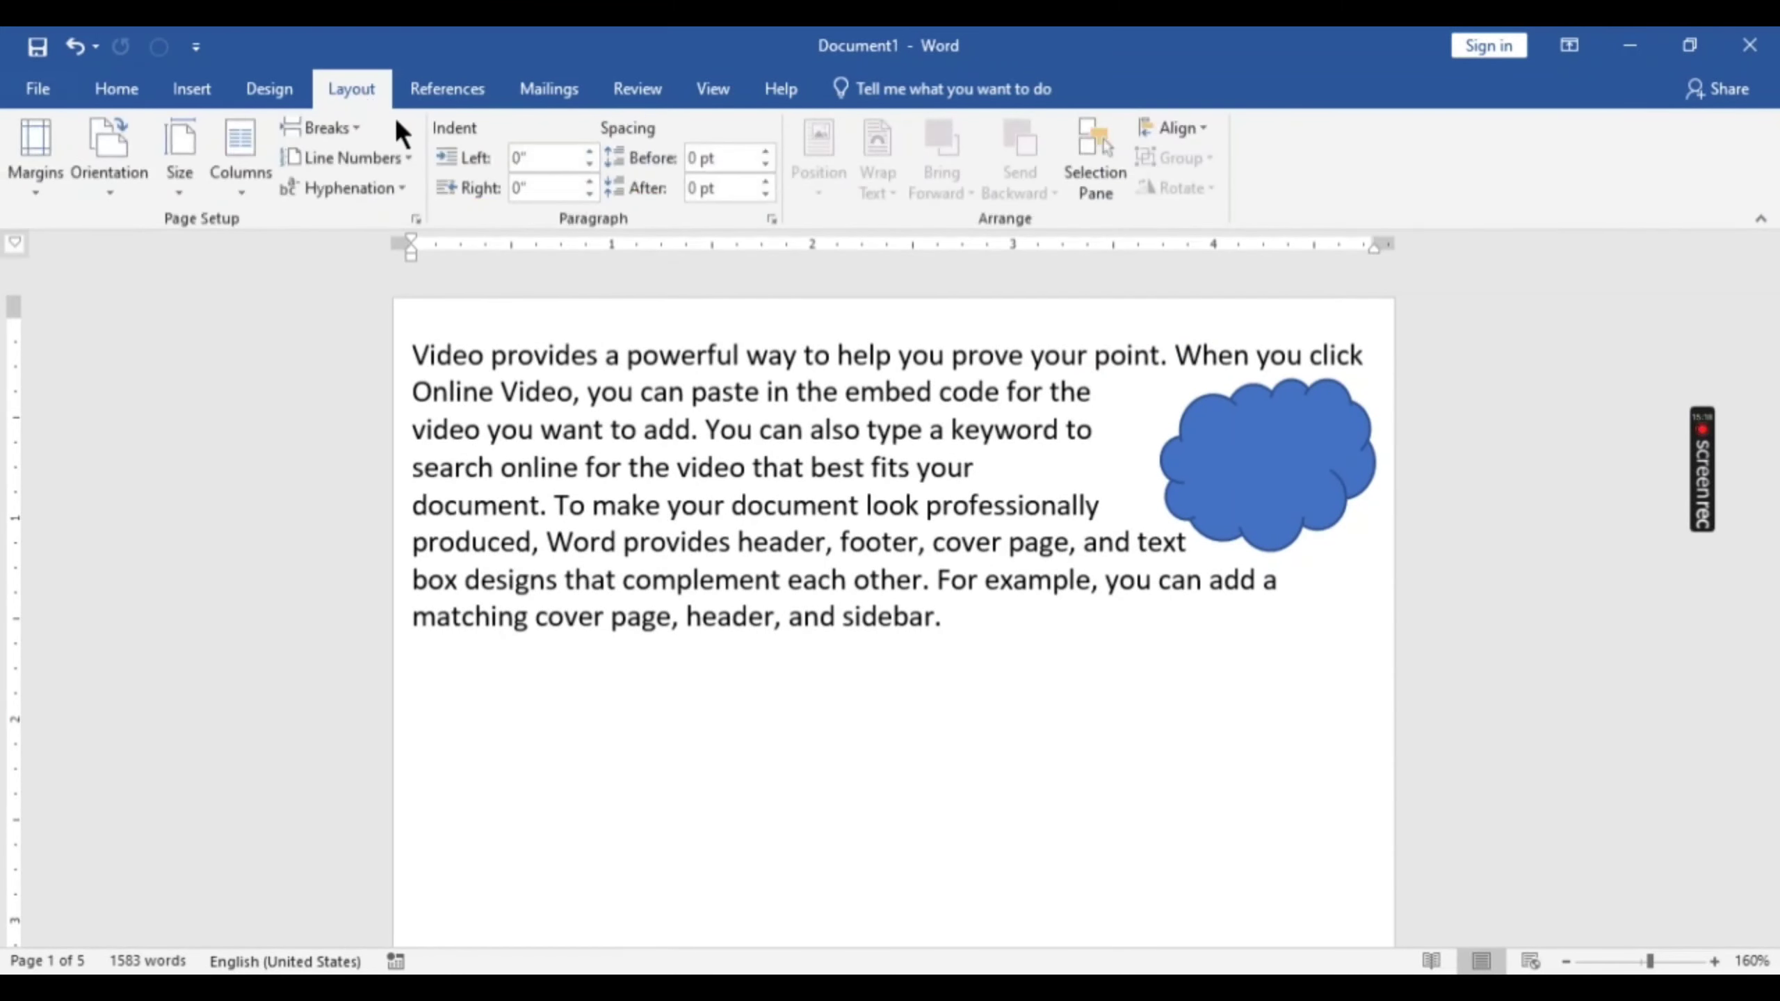
{"action": "left_click", "coordinate": [356, 127]}
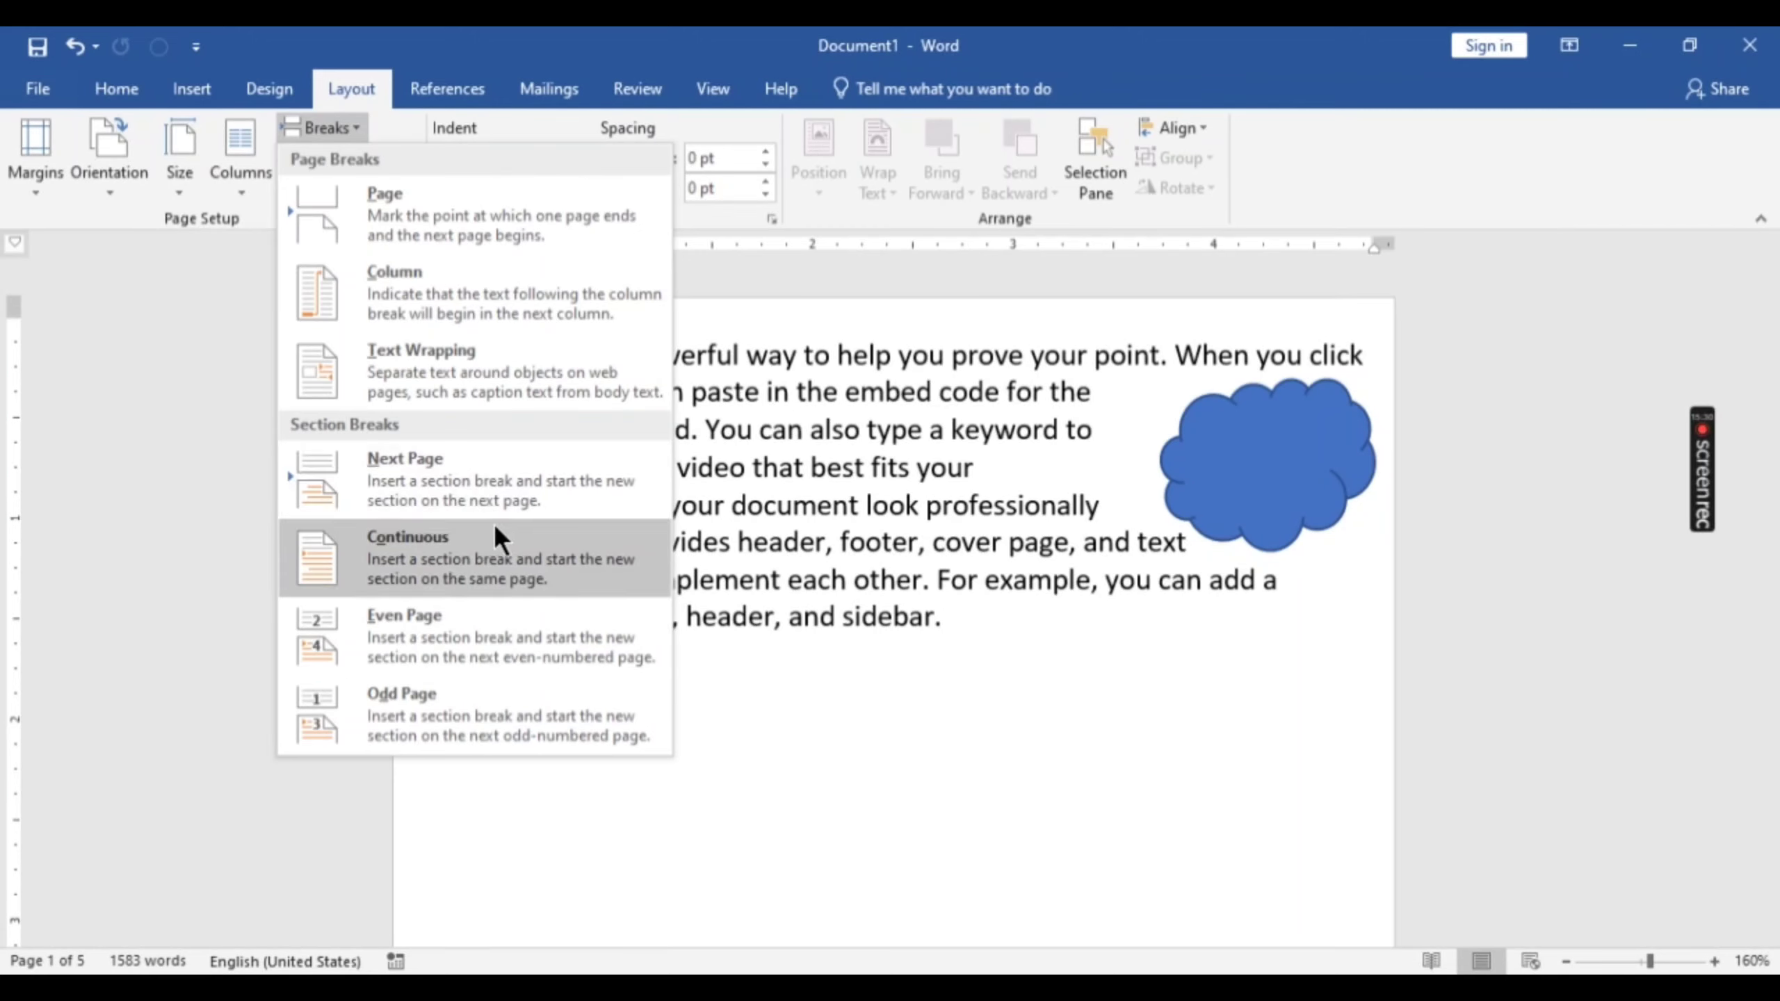
{"action": "left_click", "coordinate": [886, 494]}
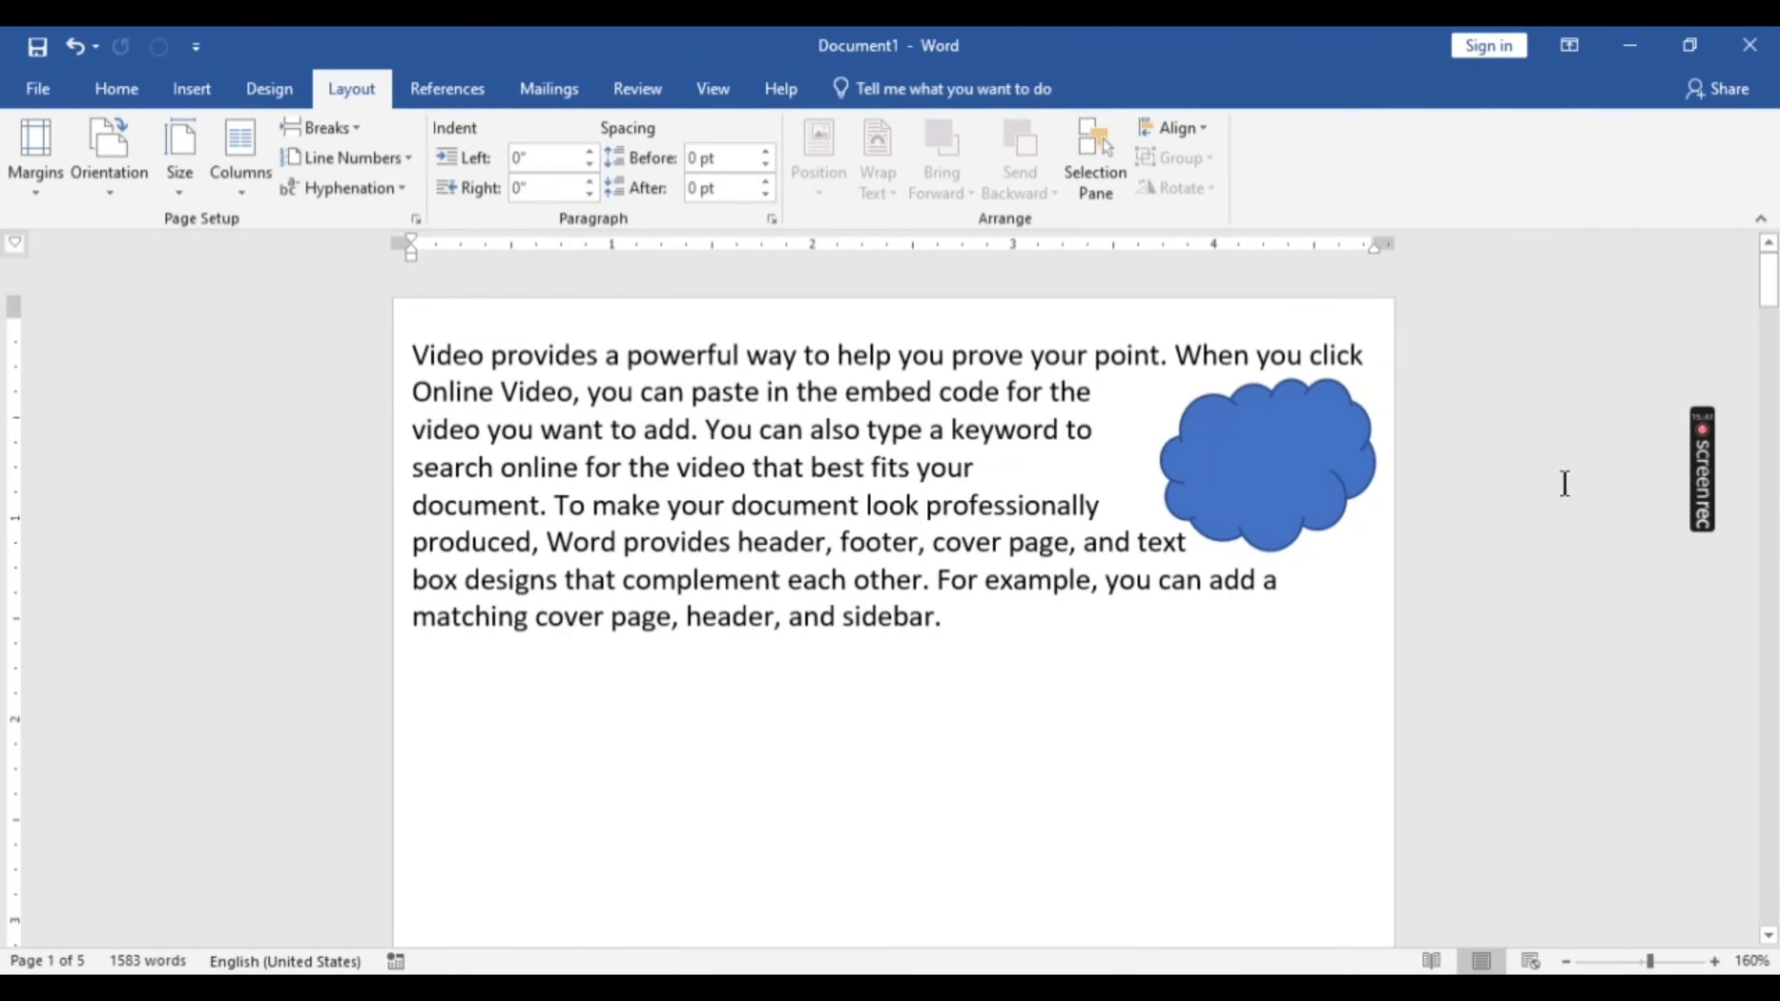
{"action": "mouse_move", "coordinate": [1709, 511]}
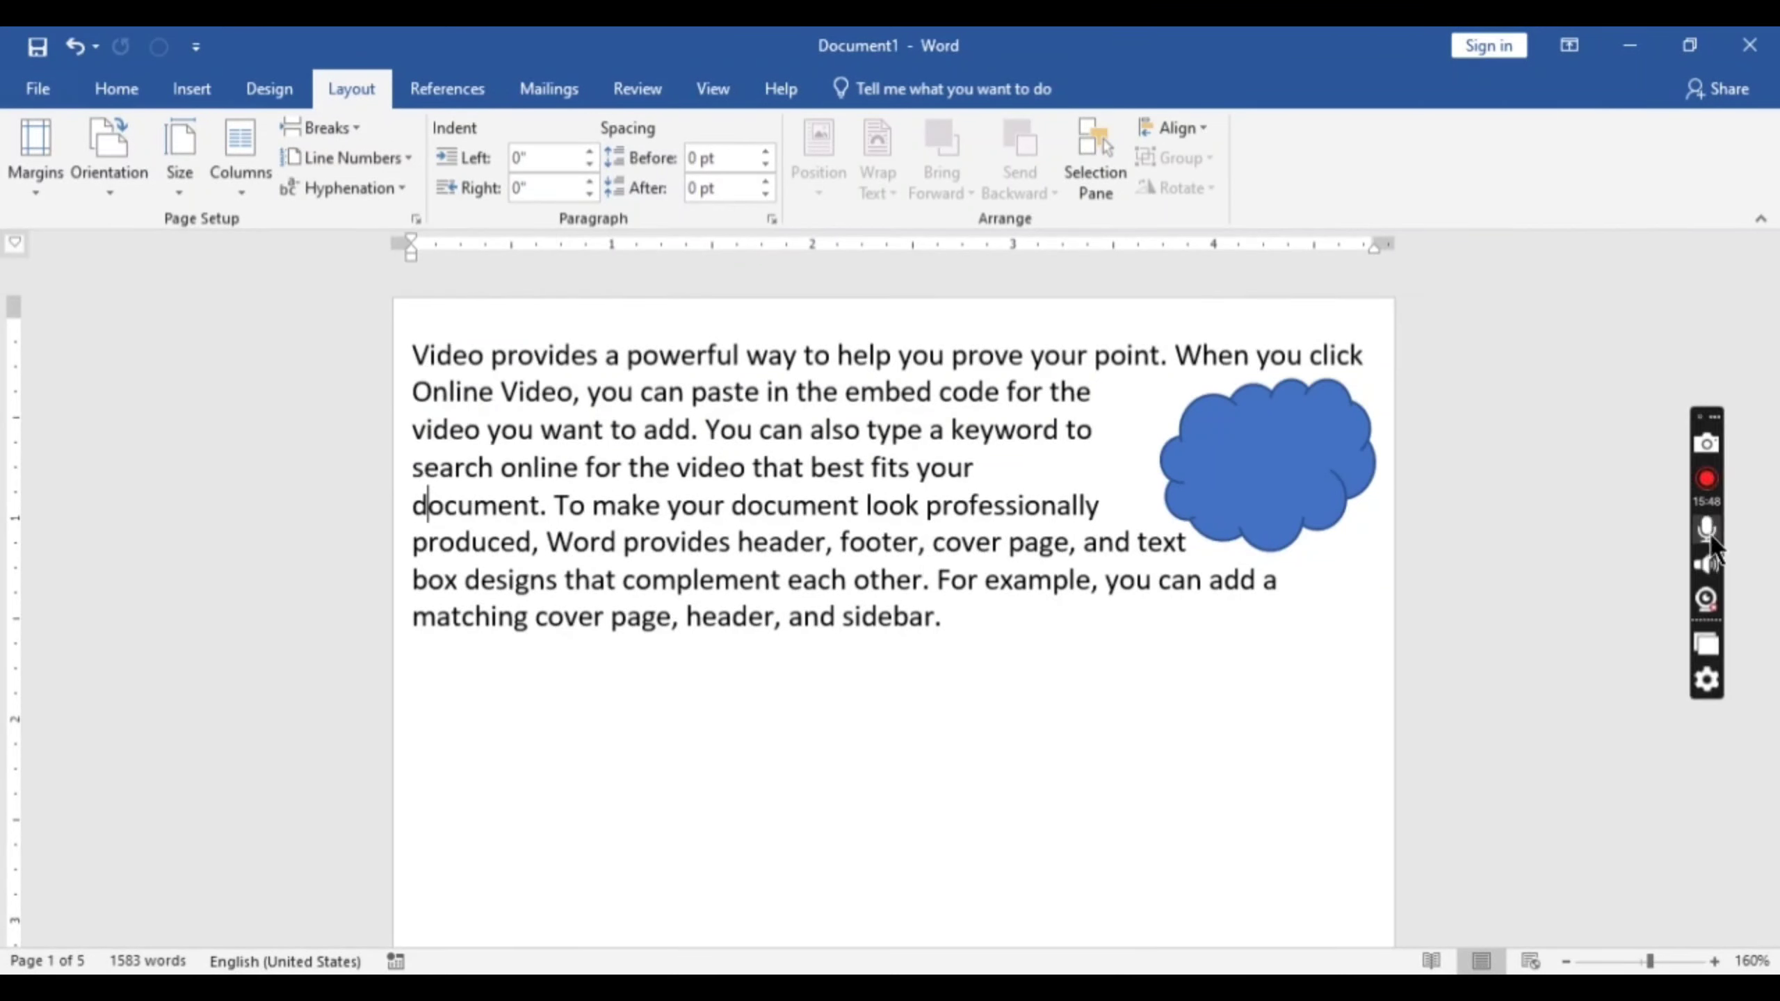